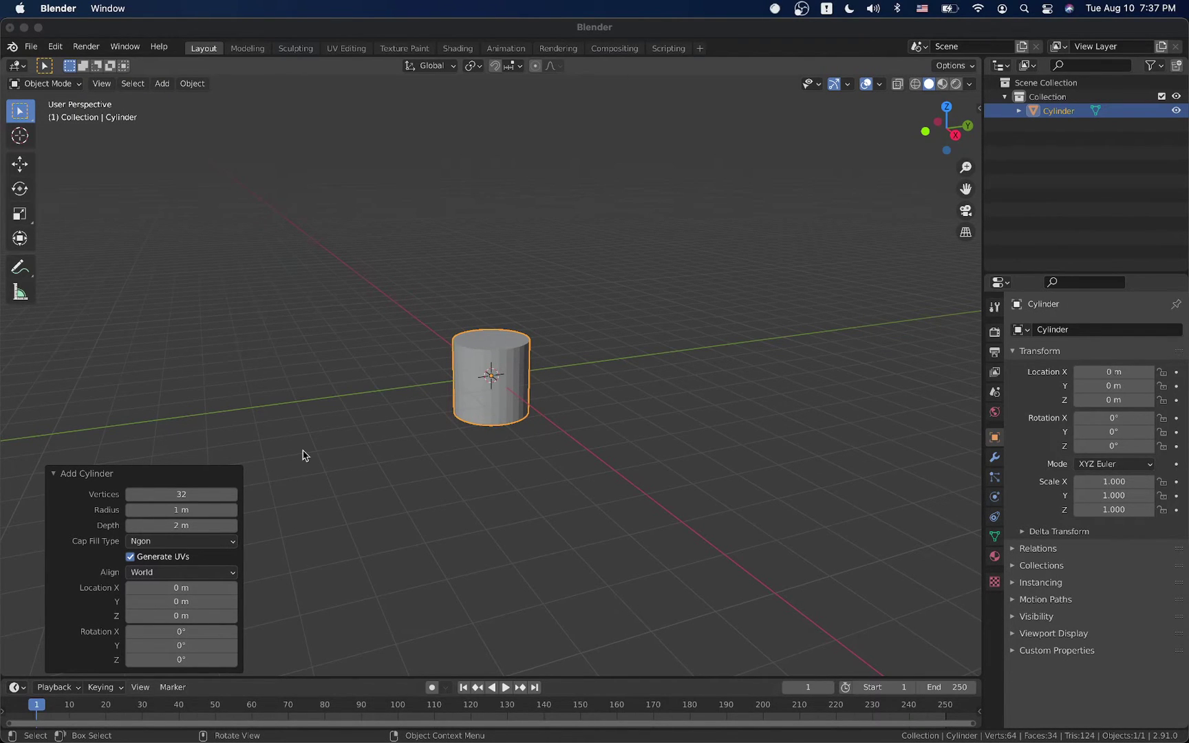
# Set the new cylinder's depth to 0.1 m and frame the resulting disc in the viewport.
pyautogui.doubleClick(196, 524)
pyautogui.press('BackSpace')
pyautogui.write('0.1')
pyautogui.press('Return')
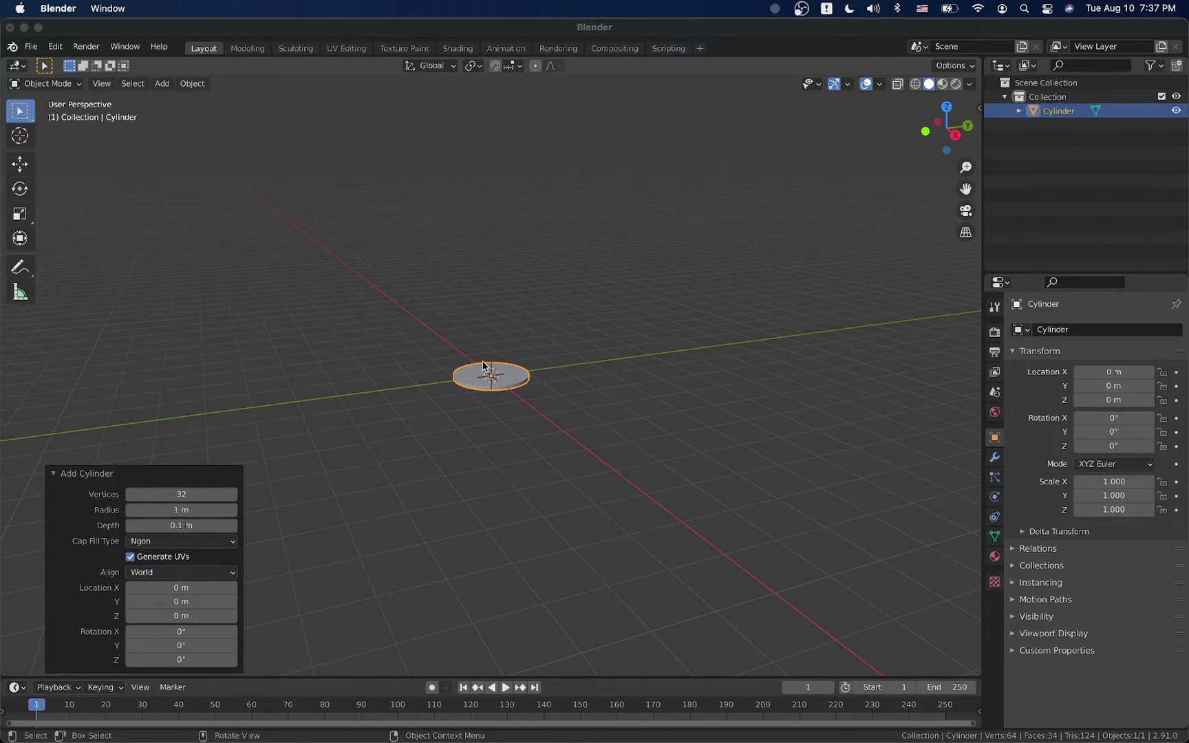
pyautogui.press('`')
pyautogui.click(543, 406)
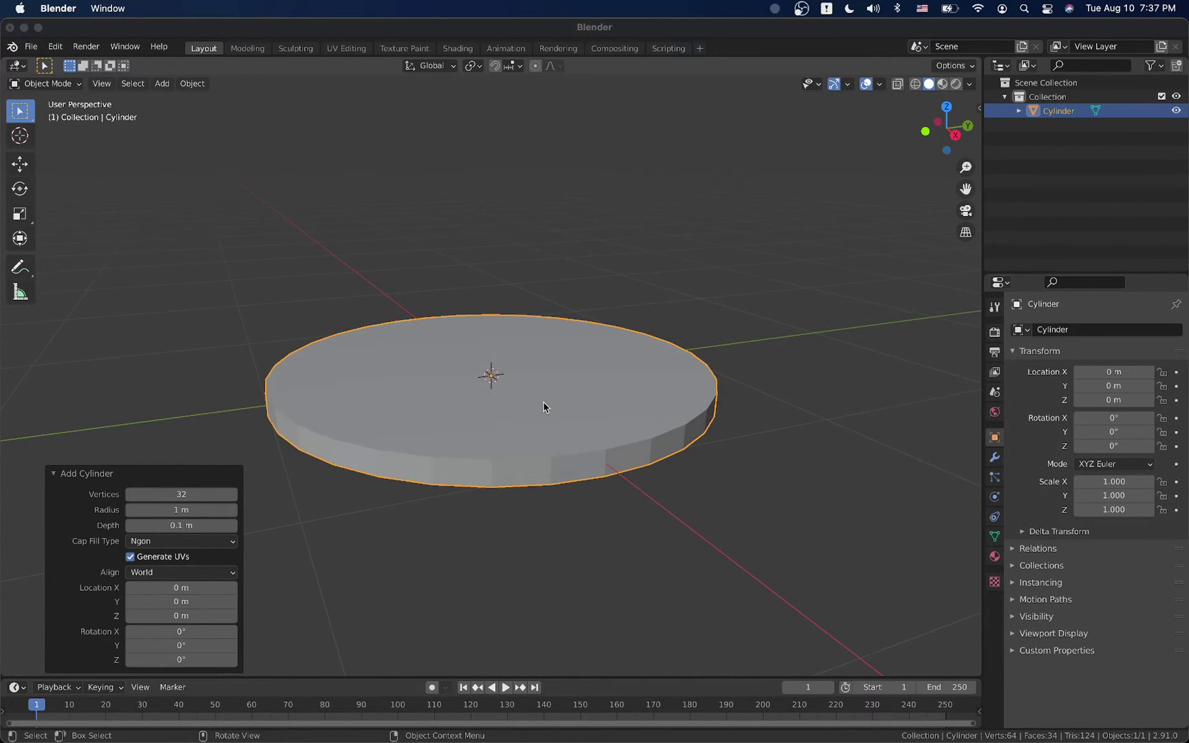
# Start the Shortcut VUr key display and increase its horizontal offset.
pyautogui.click(976, 107)
pyautogui.click(974, 265)
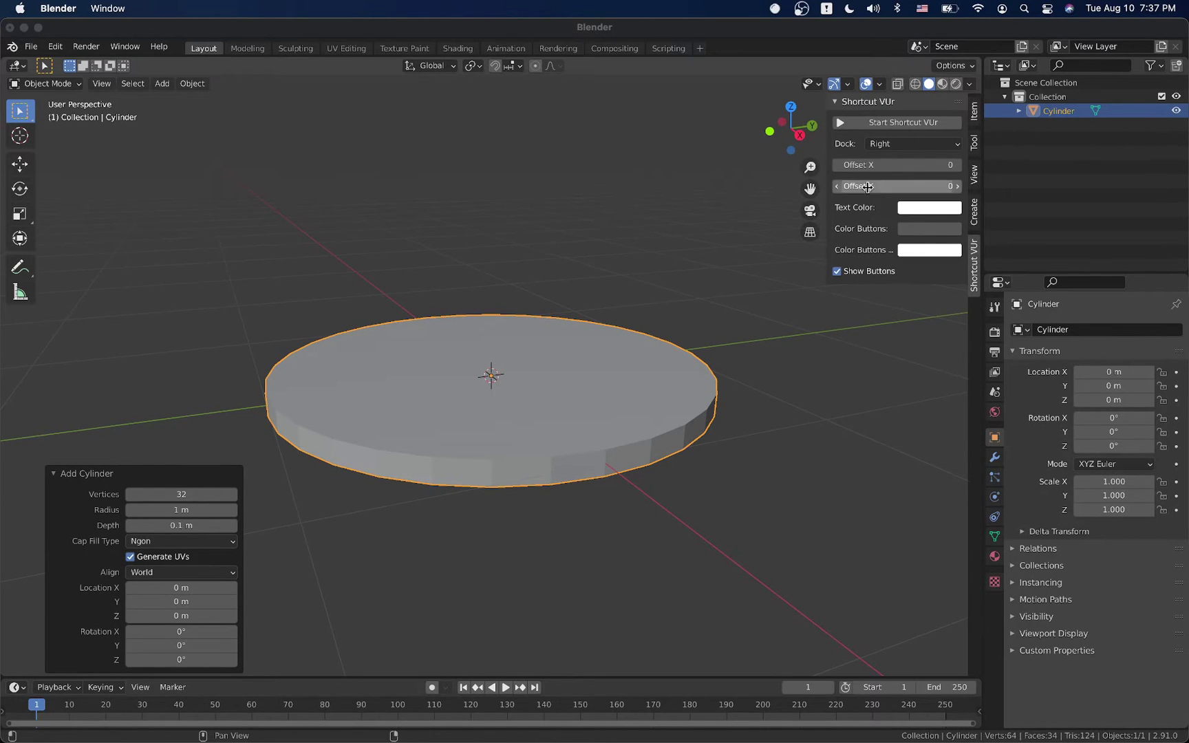
pyautogui.click(922, 123)
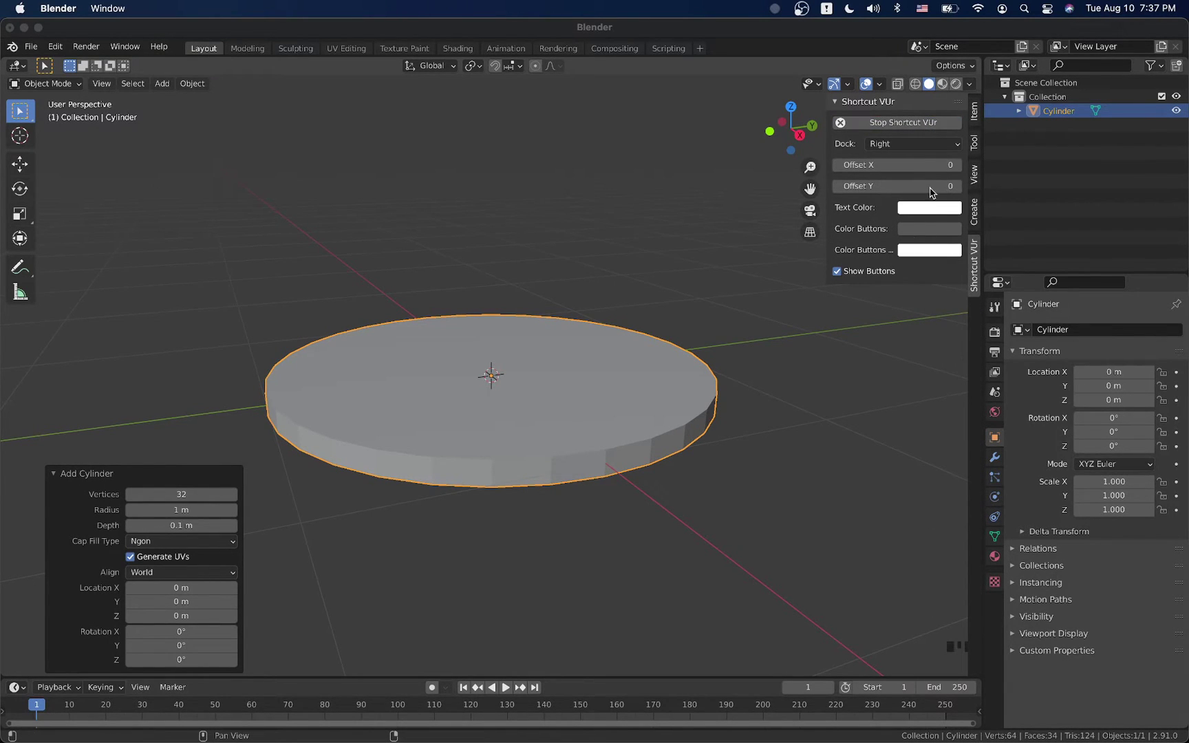
pyautogui.moveTo(925, 165); pyautogui.dragTo(1016, 165)
pyautogui.press('n')
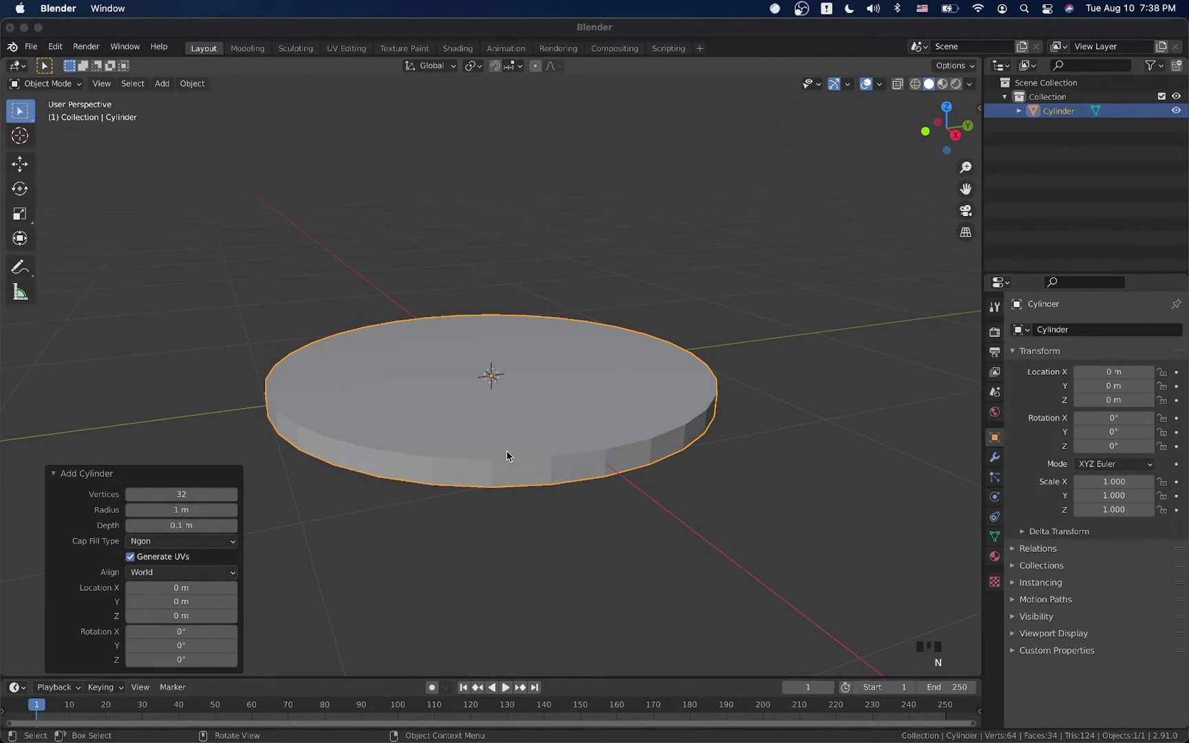
# Enter Edit Mode on the disc, switch to face selection and select its top cap face.
pyautogui.scroll(2, 506, 451)
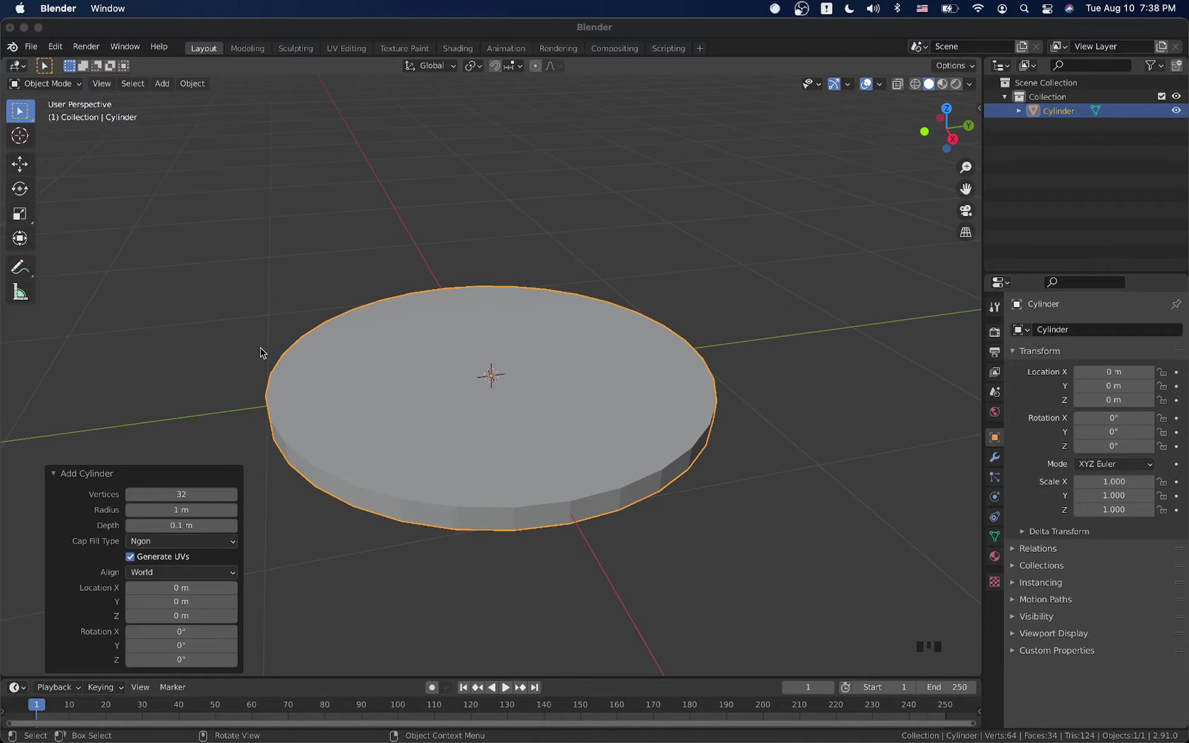
pyautogui.doubleClick(388, 356)
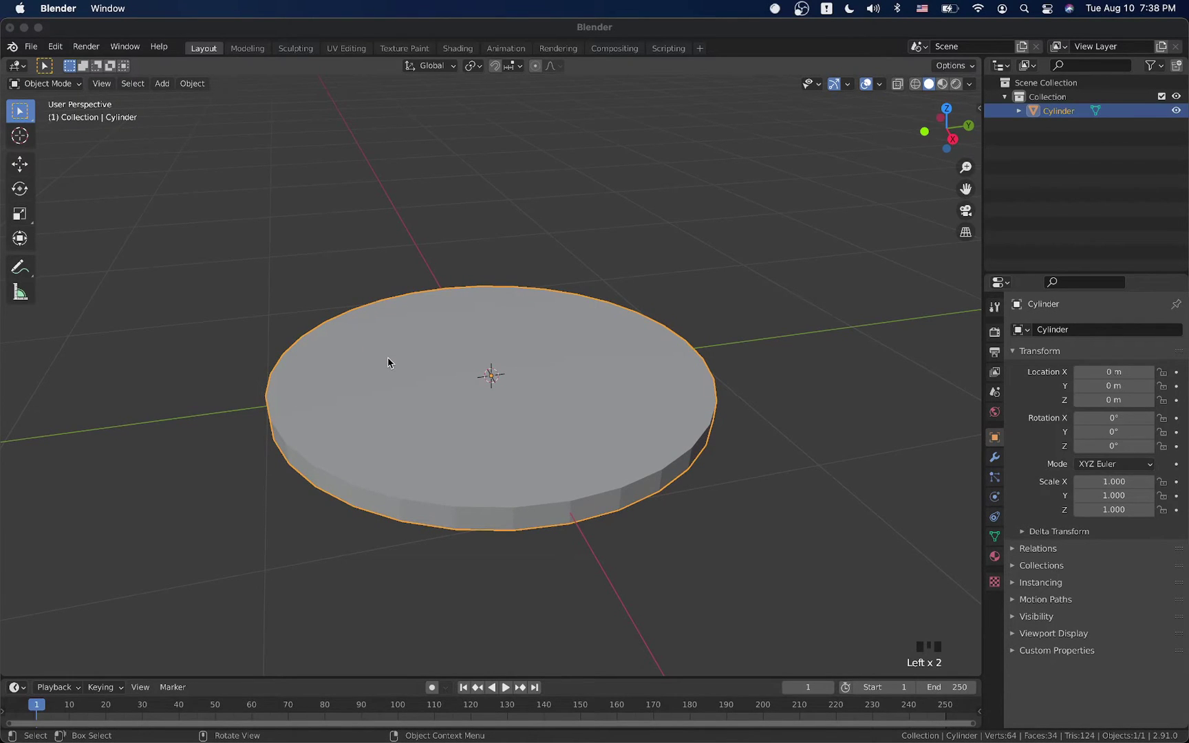
pyautogui.press('Tab')
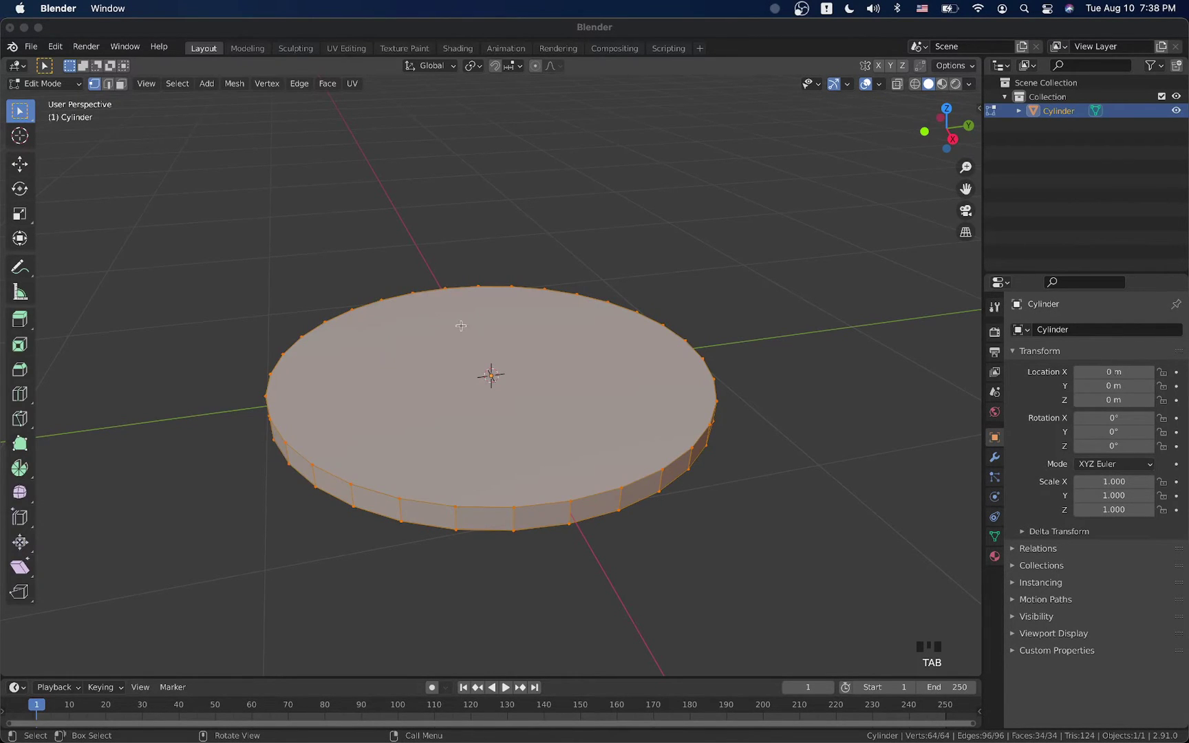
pyautogui.click(119, 88)
pyautogui.click(320, 315)
pyautogui.click(453, 359)
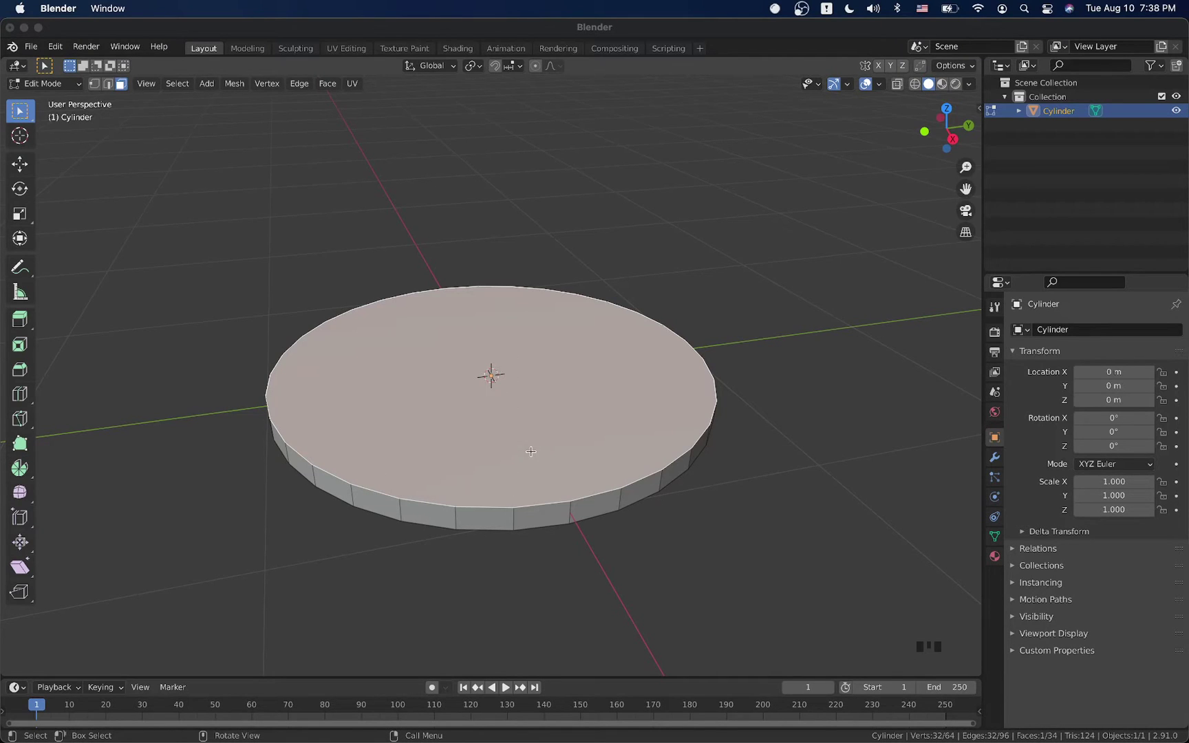
# Replace the disc with a new mesh cylinder that uses the Triangle Fan cap fill type.
pyautogui.press('Tab')
pyautogui.press('x')
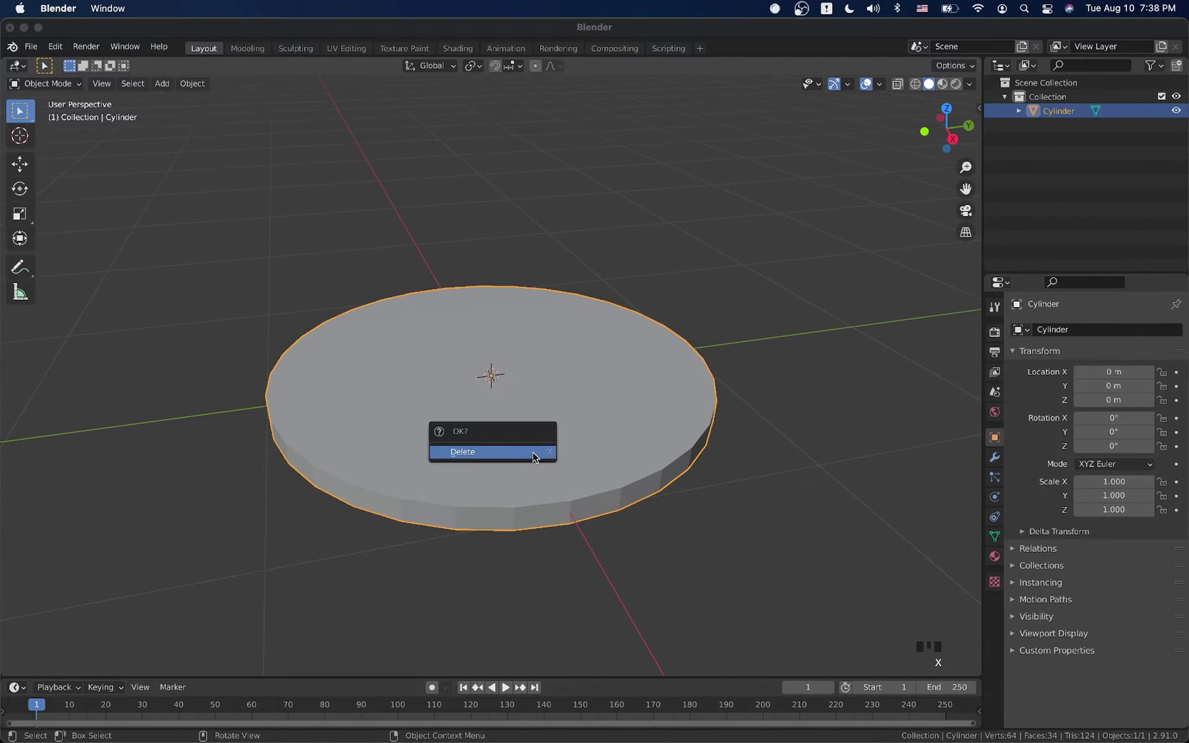
pyautogui.click(531, 451)
pyautogui.hotkey('shift', 'a')
pyautogui.moveTo(513, 358)
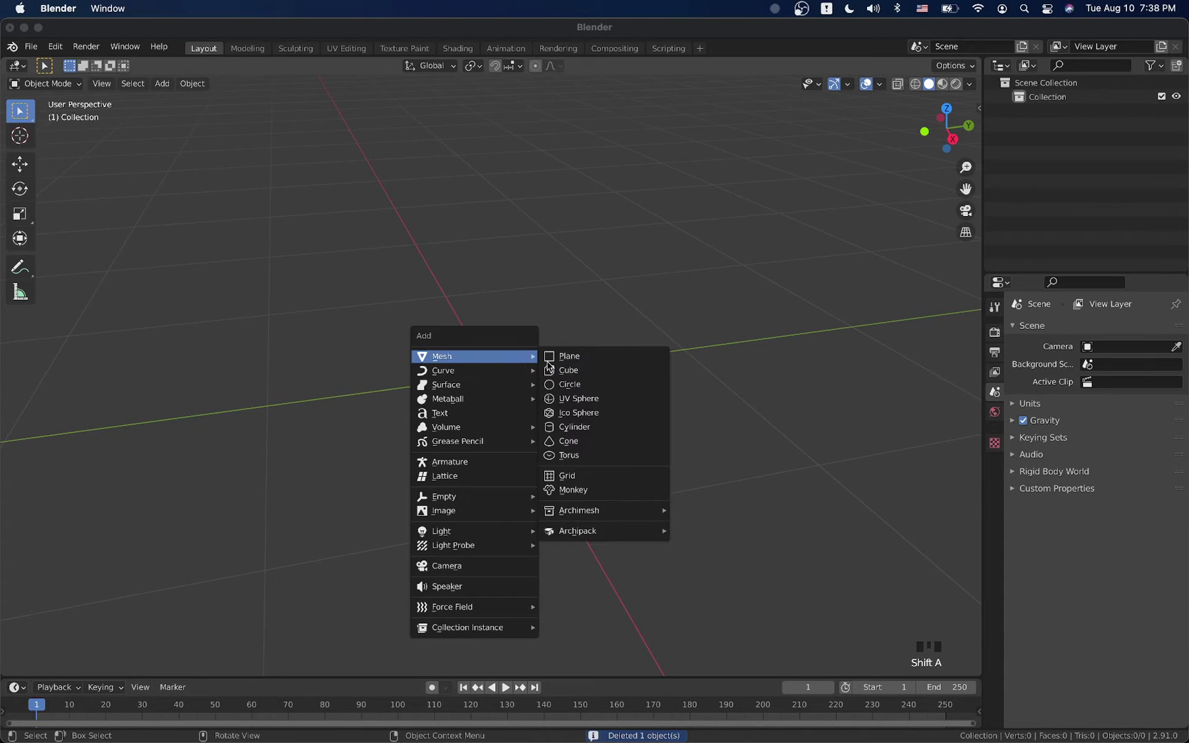
pyautogui.click(566, 426)
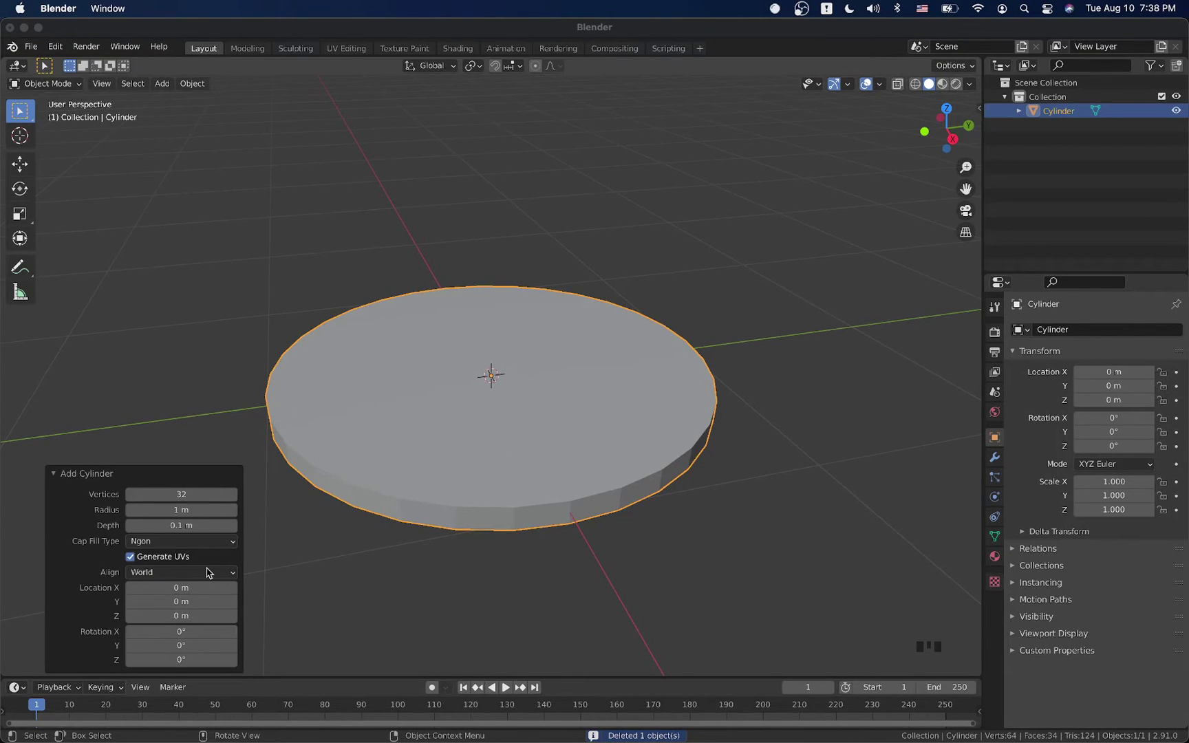
pyautogui.click(136, 544)
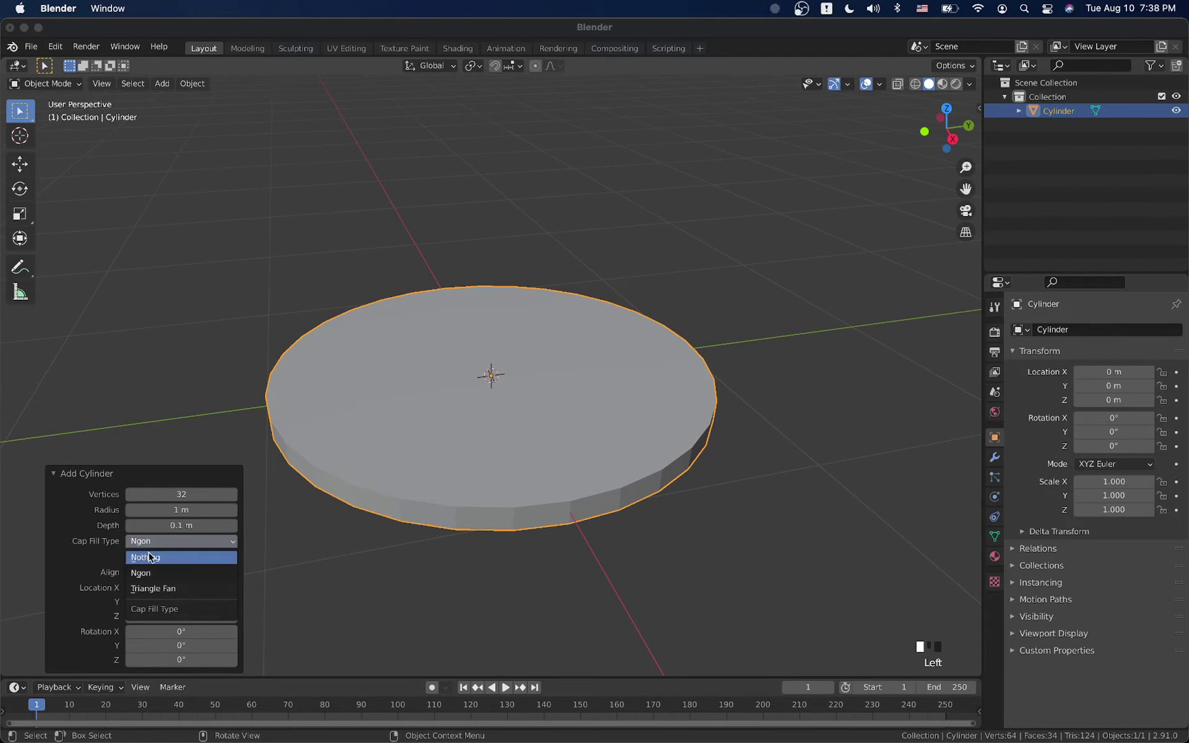
pyautogui.click(186, 593)
# In Edit Mode, select four adjacent triangular faces on top of the disc to outline a wedge.
pyautogui.press('Tab')
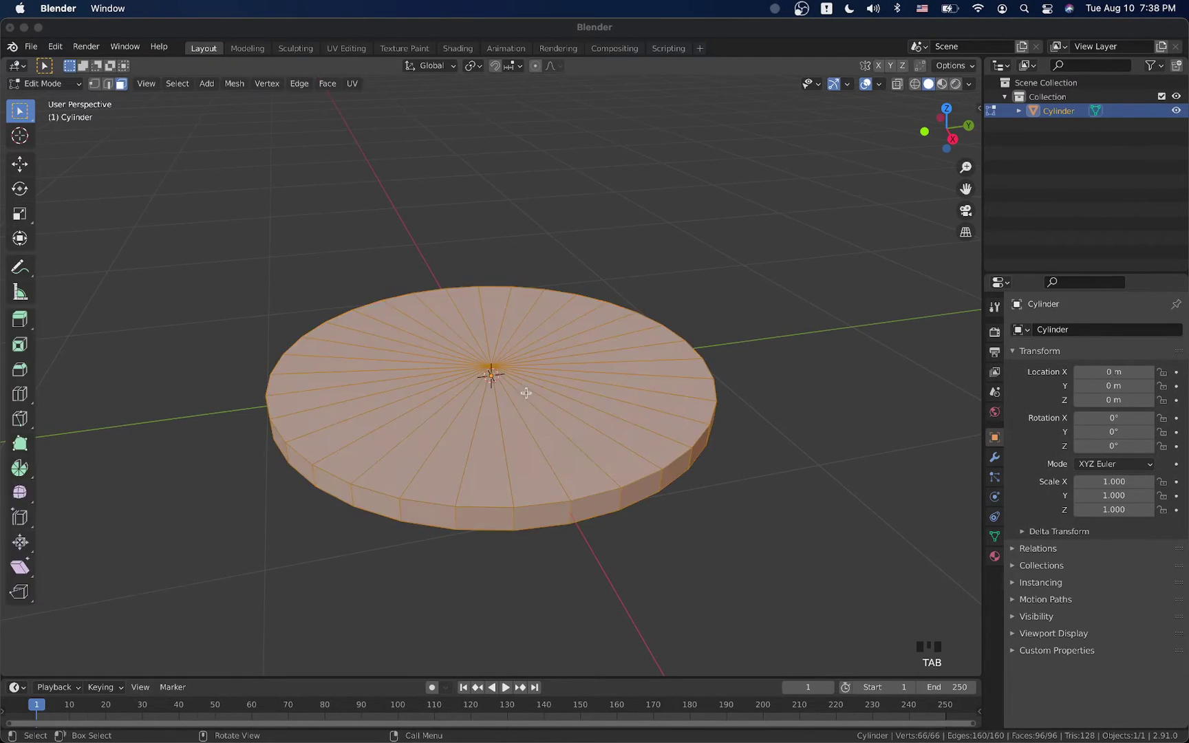
pyautogui.scroll(10, 525, 393)
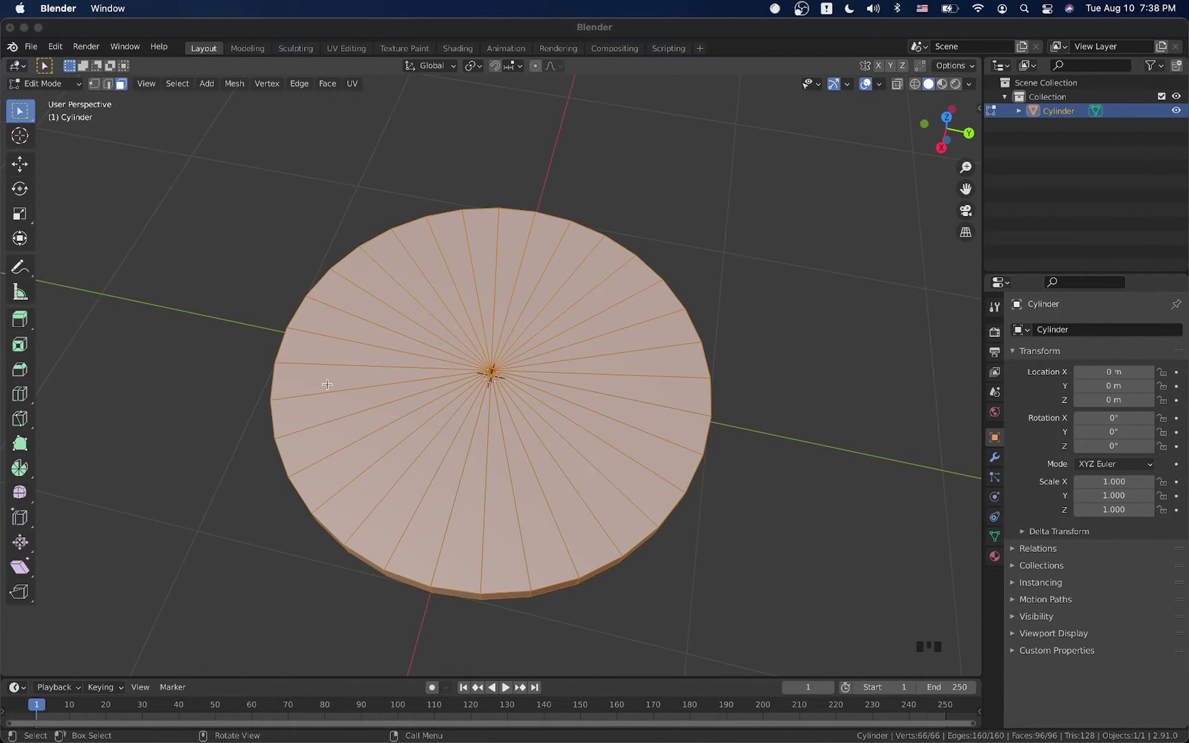
pyautogui.scroll(5, 368, 372)
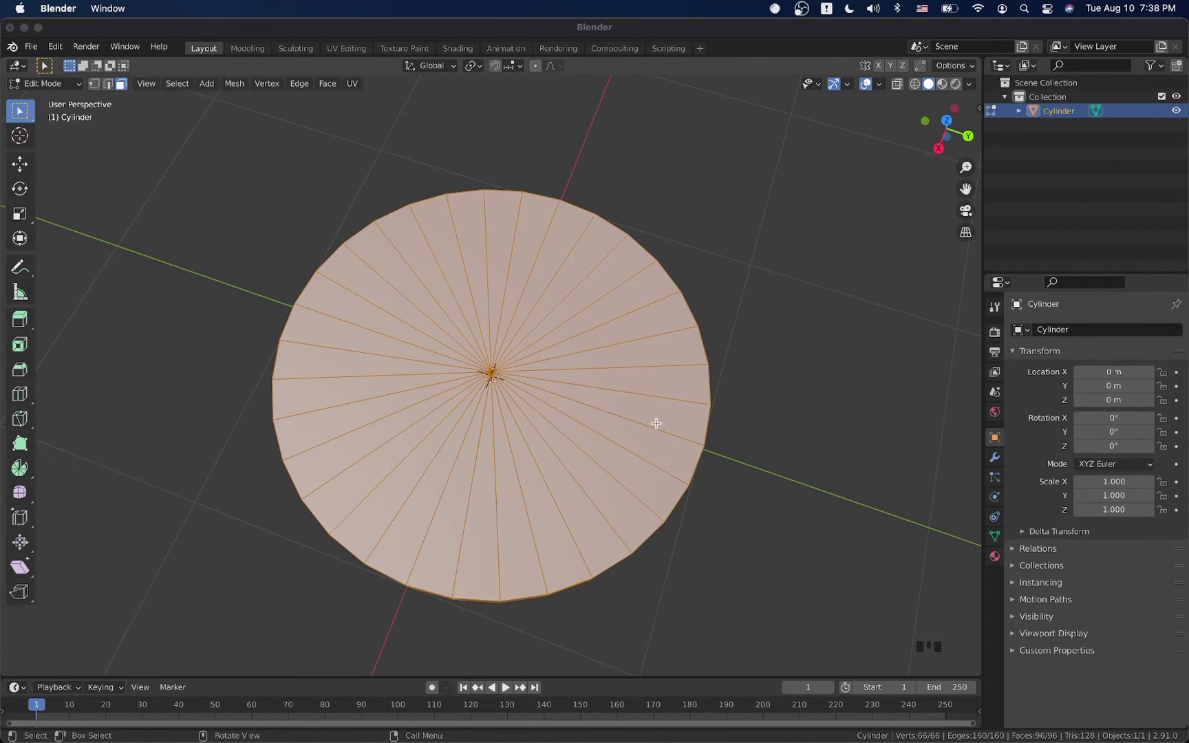
pyautogui.click(655, 445)
pyautogui.keyDown('shift'); pyautogui.click(633, 473); pyautogui.keyUp('shift')
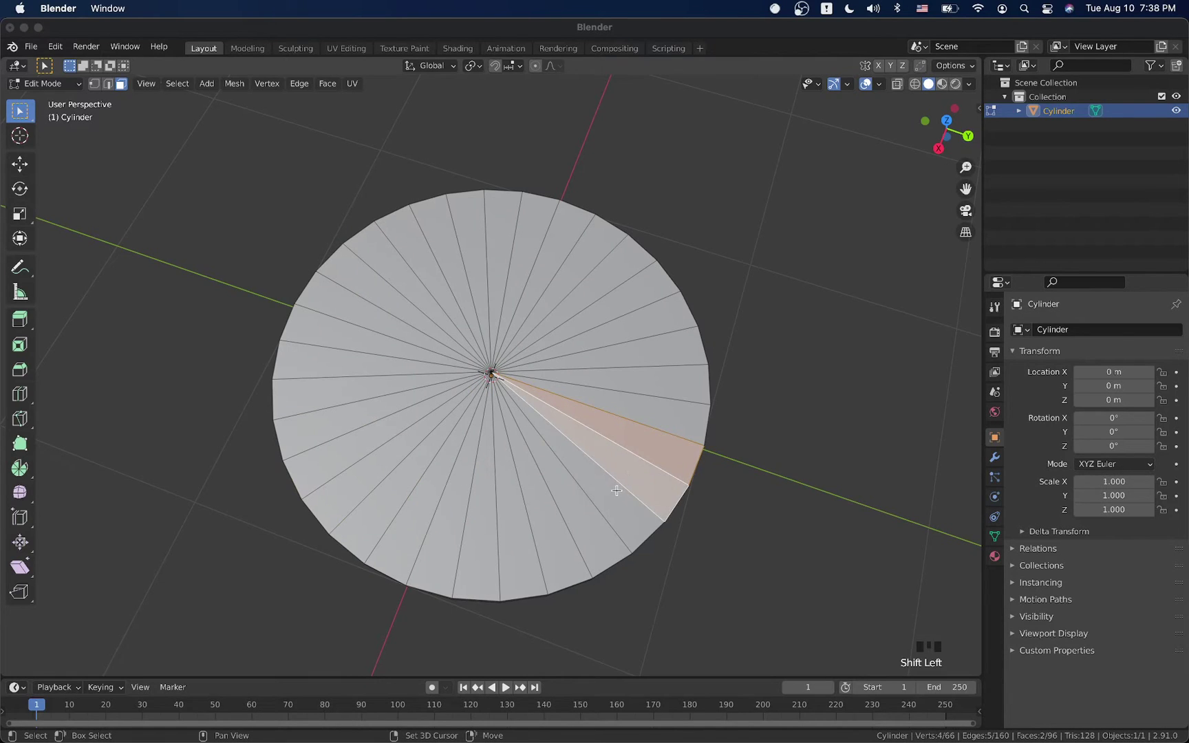
pyautogui.keyDown('shift'); pyautogui.click(616, 491); pyautogui.keyUp('shift')
pyautogui.keyDown('shift'); pyautogui.click(587, 520); pyautogui.keyUp('shift')
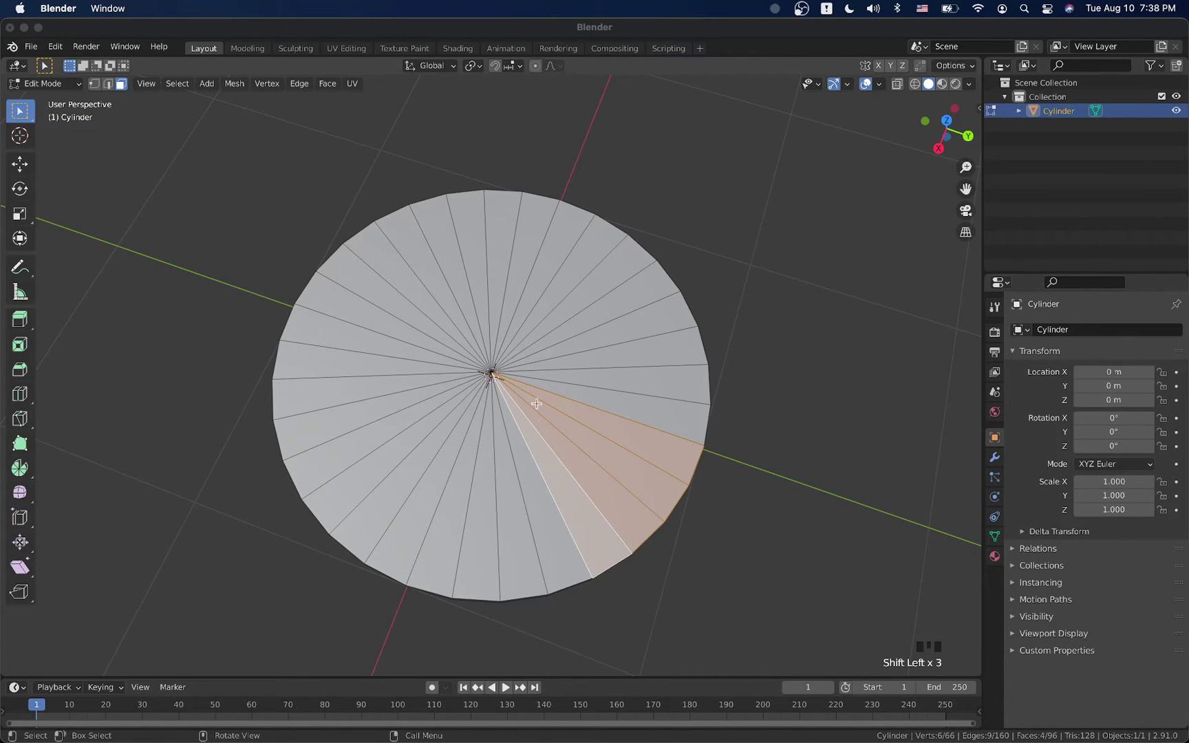
# Add the four rim faces below the selected top wedge to the selection.
pyautogui.scroll(10, 627, 553)
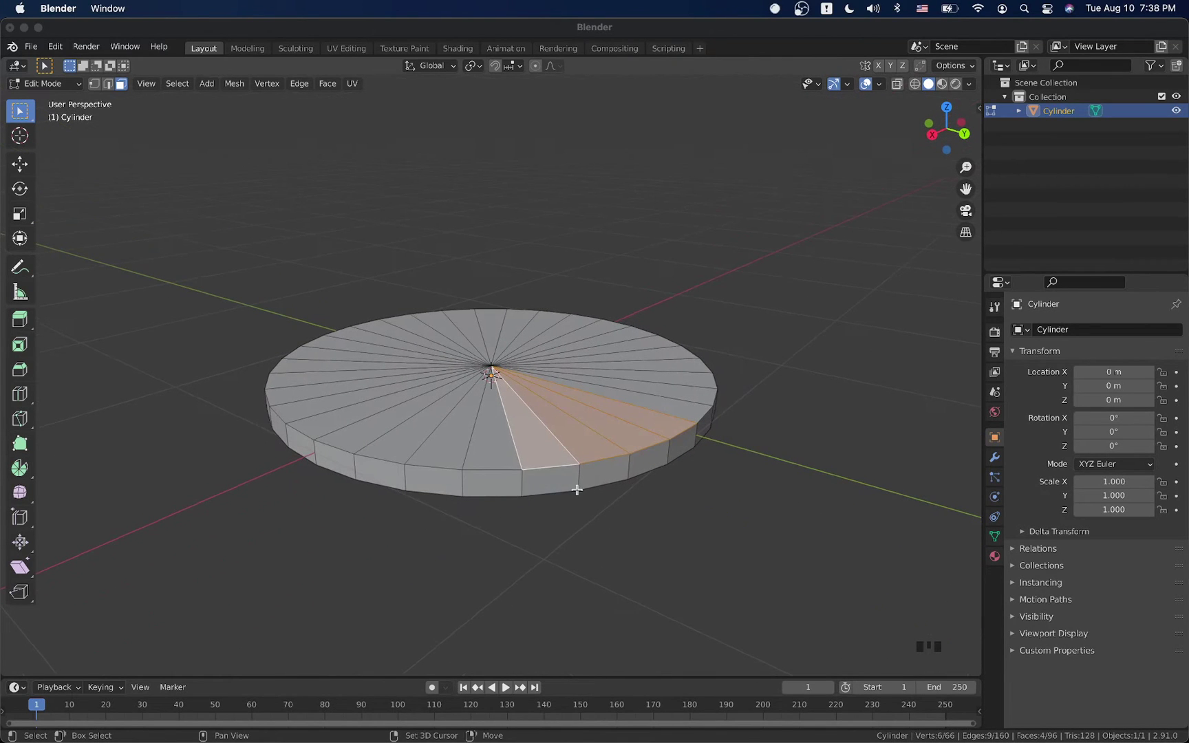
pyautogui.keyDown('shift'); pyautogui.click(579, 470); pyautogui.keyUp('shift')
pyautogui.keyDown('shift'); pyautogui.click(602, 471); pyautogui.keyUp('shift')
pyautogui.keyDown('shift'); pyautogui.click(645, 461); pyautogui.keyUp('shift')
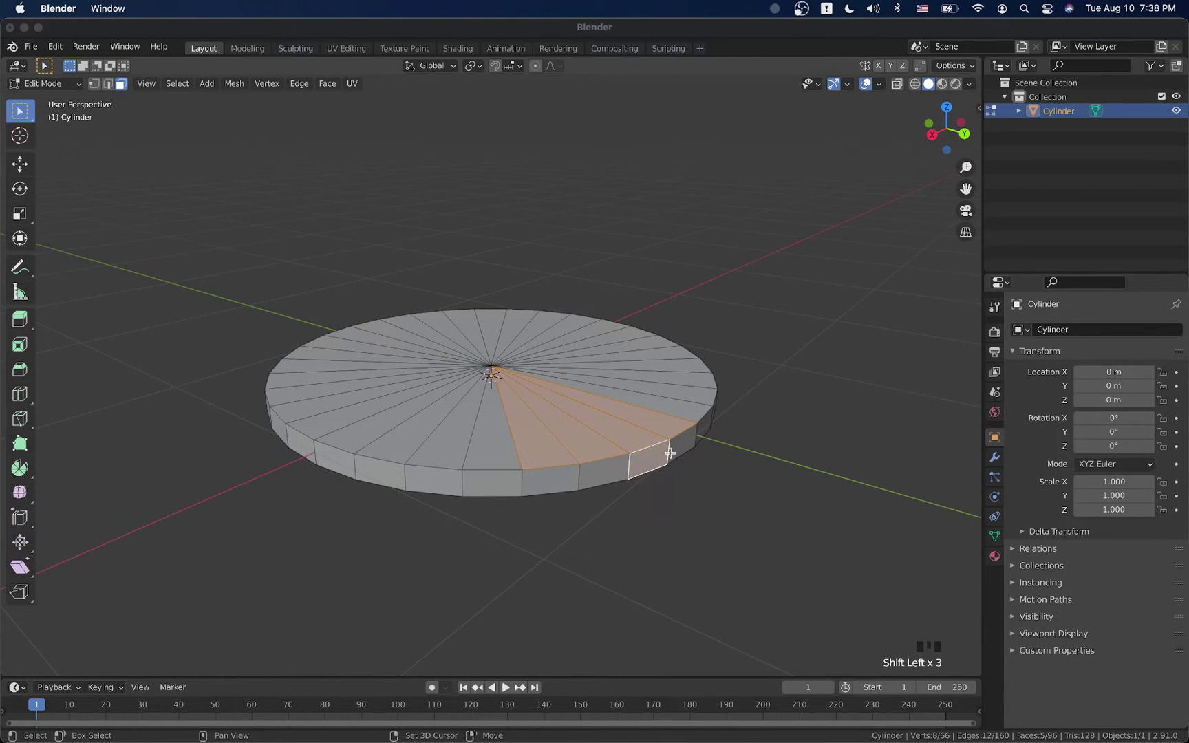
pyautogui.keyDown('shift'); pyautogui.click(678, 447); pyautogui.keyUp('shift')
pyautogui.keyDown('shift'); pyautogui.click(602, 477); pyautogui.keyUp('shift')
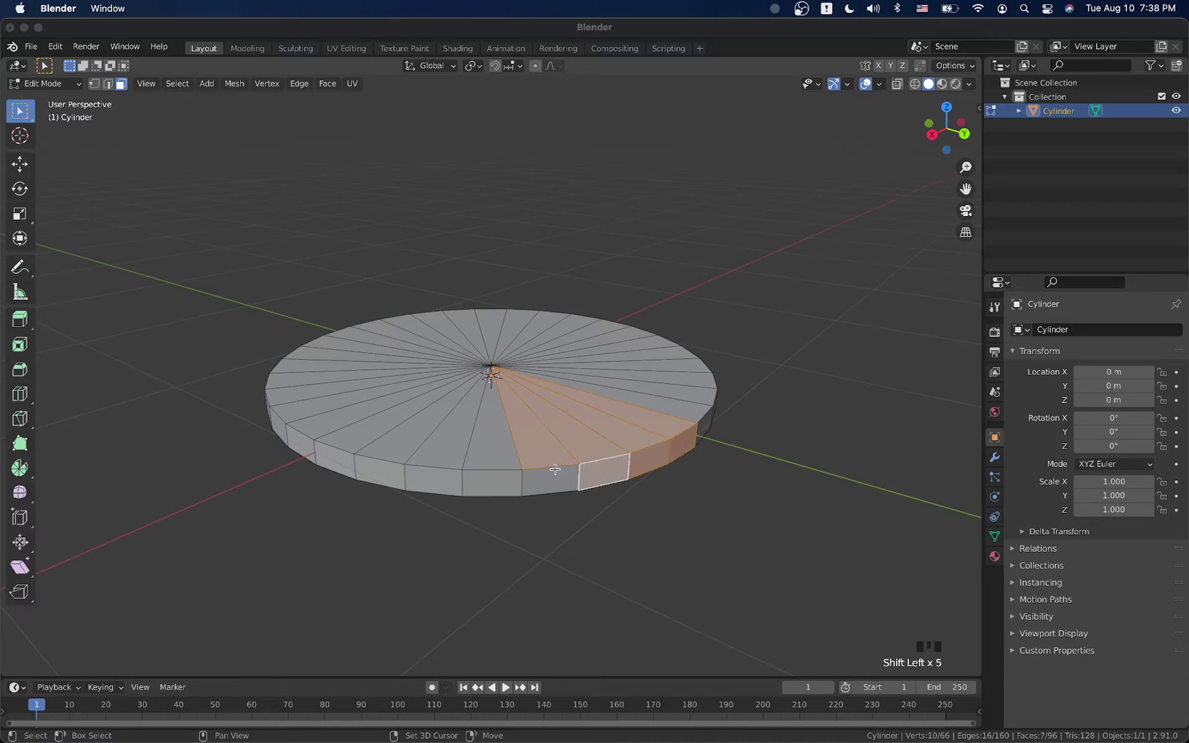
pyautogui.keyDown('shift'); pyautogui.click(550, 471); pyautogui.keyUp('shift')
# Add the four matching triangular faces on the underside of the wedge to the selection.
pyautogui.scroll(5, 555, 470)
pyautogui.scroll(-5, 554, 470)
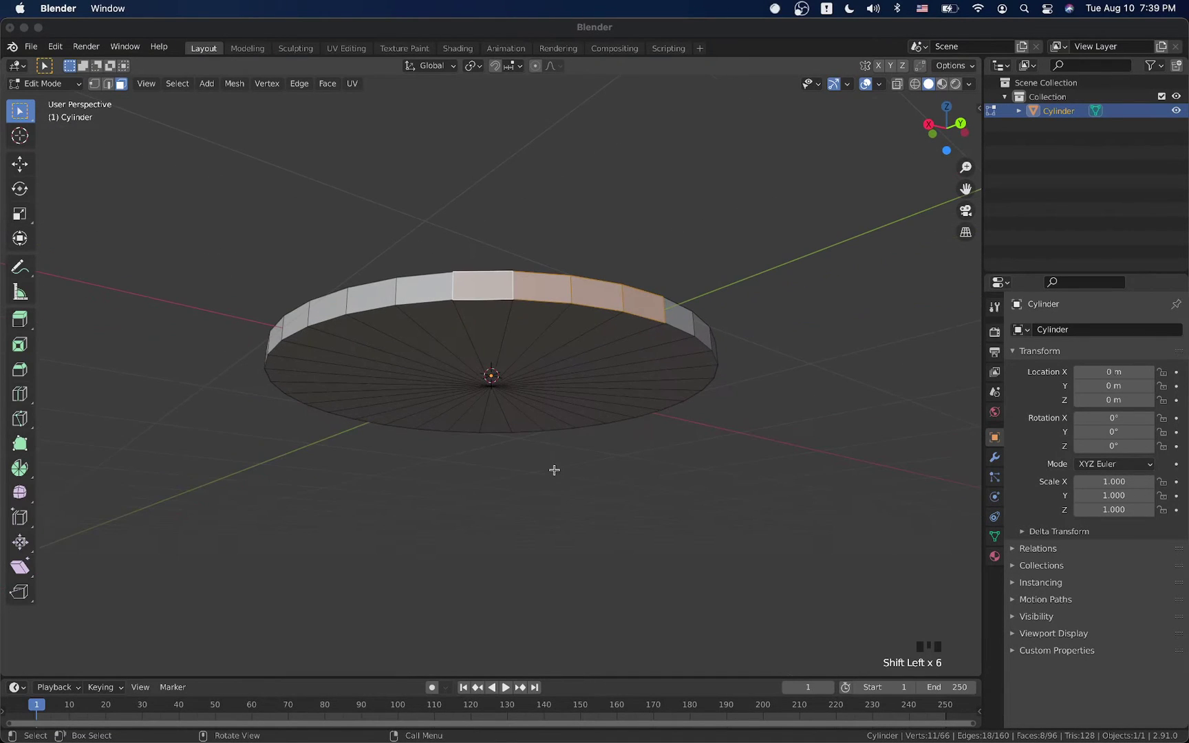
pyautogui.keyDown('shift'); pyautogui.click(504, 322); pyautogui.keyUp('shift')
pyautogui.keyDown('shift'); pyautogui.click(550, 316); pyautogui.keyUp('shift')
pyautogui.keyDown('shift'); pyautogui.click(584, 318); pyautogui.keyUp('shift')
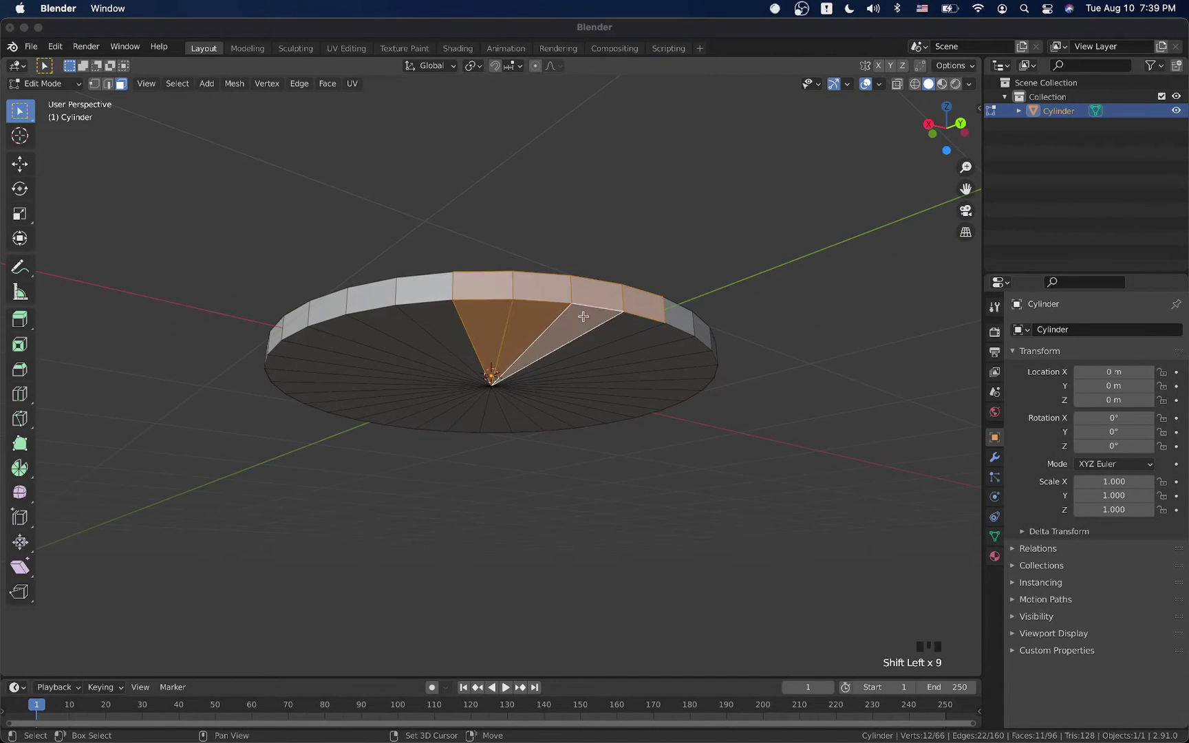
pyautogui.keyDown('shift'); pyautogui.click(622, 324); pyautogui.keyUp('shift')
# Invert the selection and delete the selected faces, keeping only the wedge.
pyautogui.scroll(3, 622, 325)
pyautogui.scroll(-6, 622, 325)
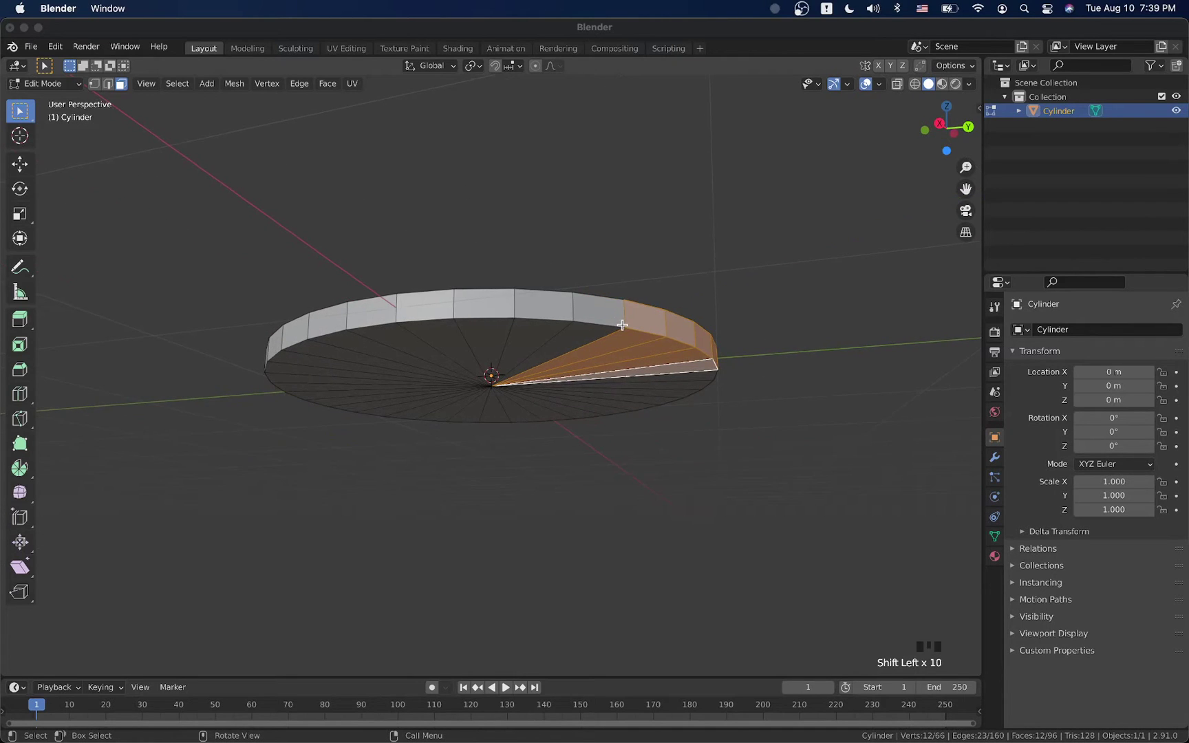
pyautogui.scroll(-3, 622, 324)
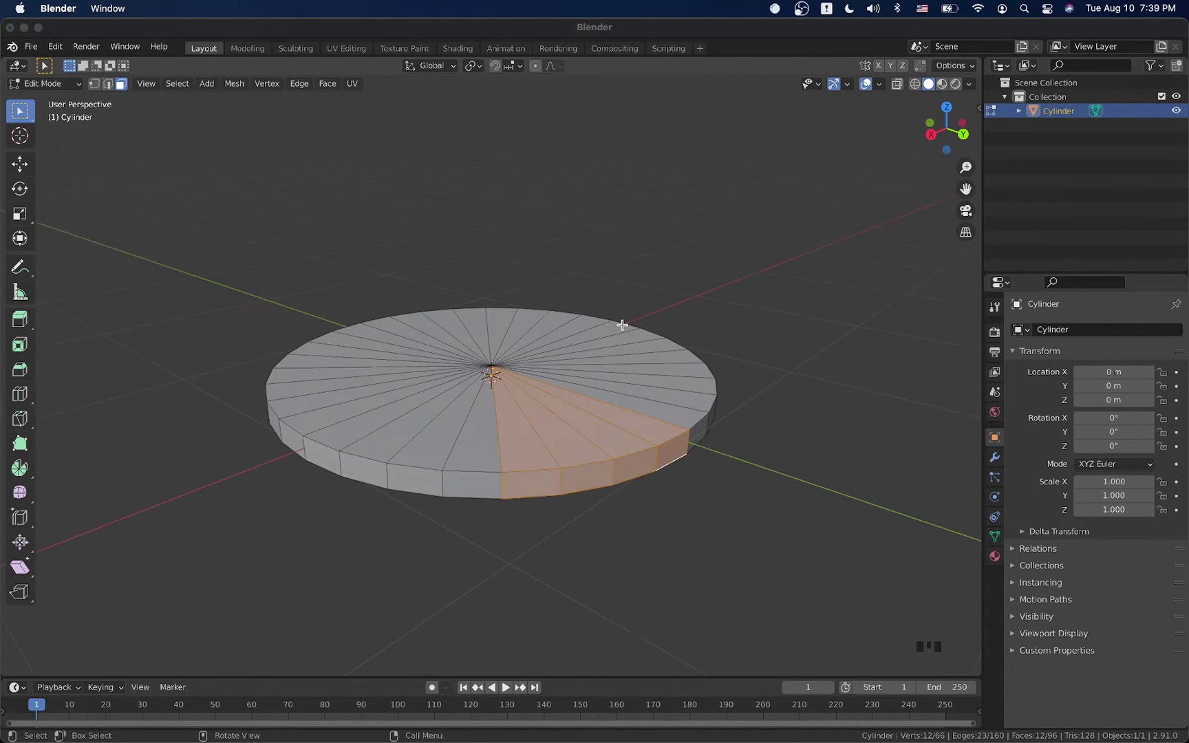
pyautogui.scroll(-3, 622, 324)
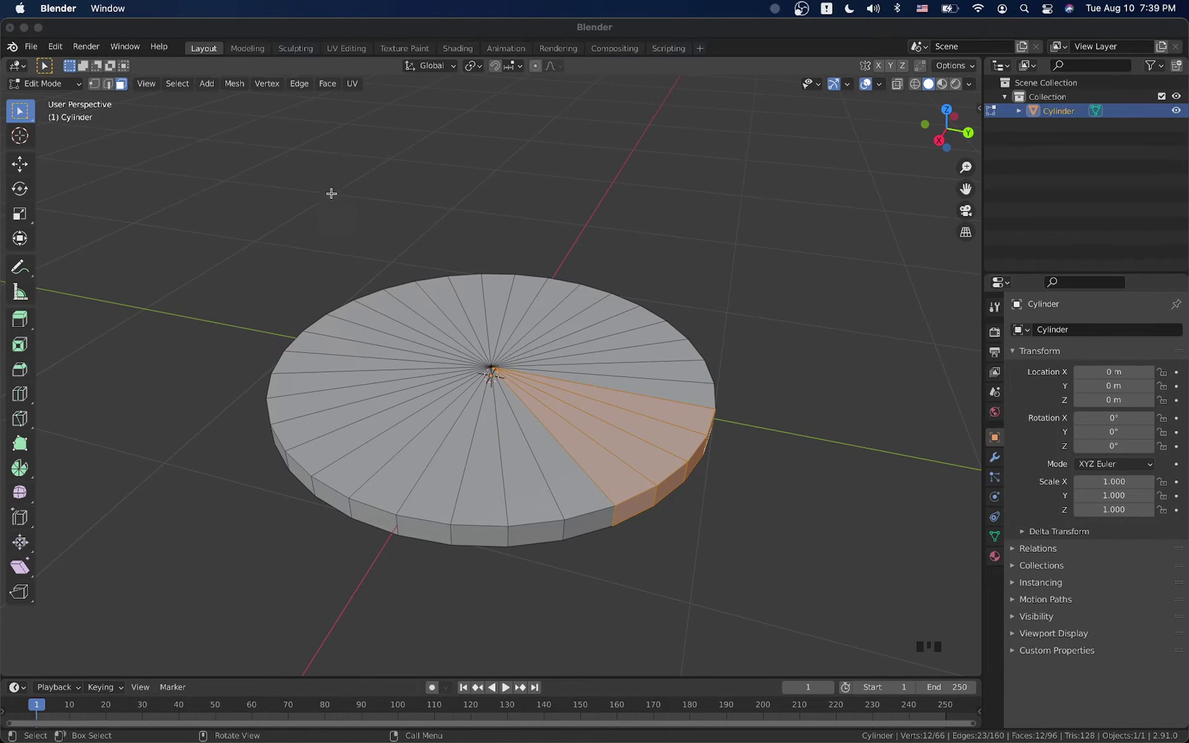
pyautogui.click(177, 83)
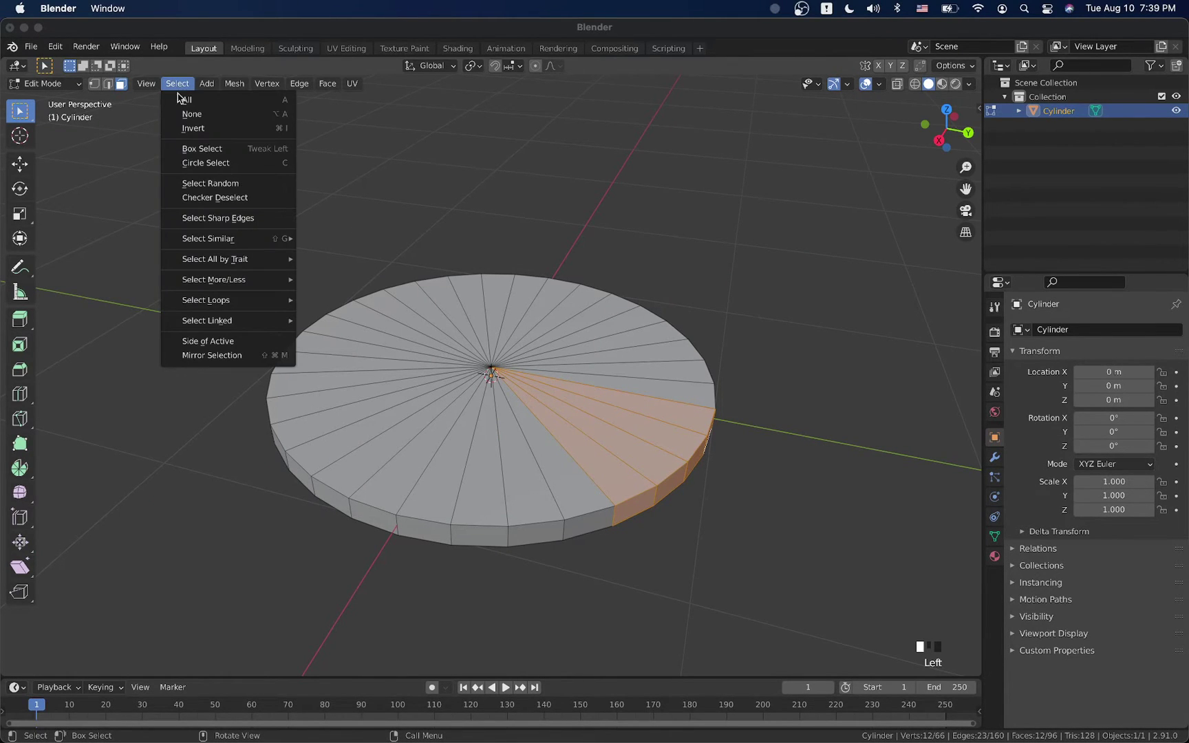
pyautogui.click(186, 129)
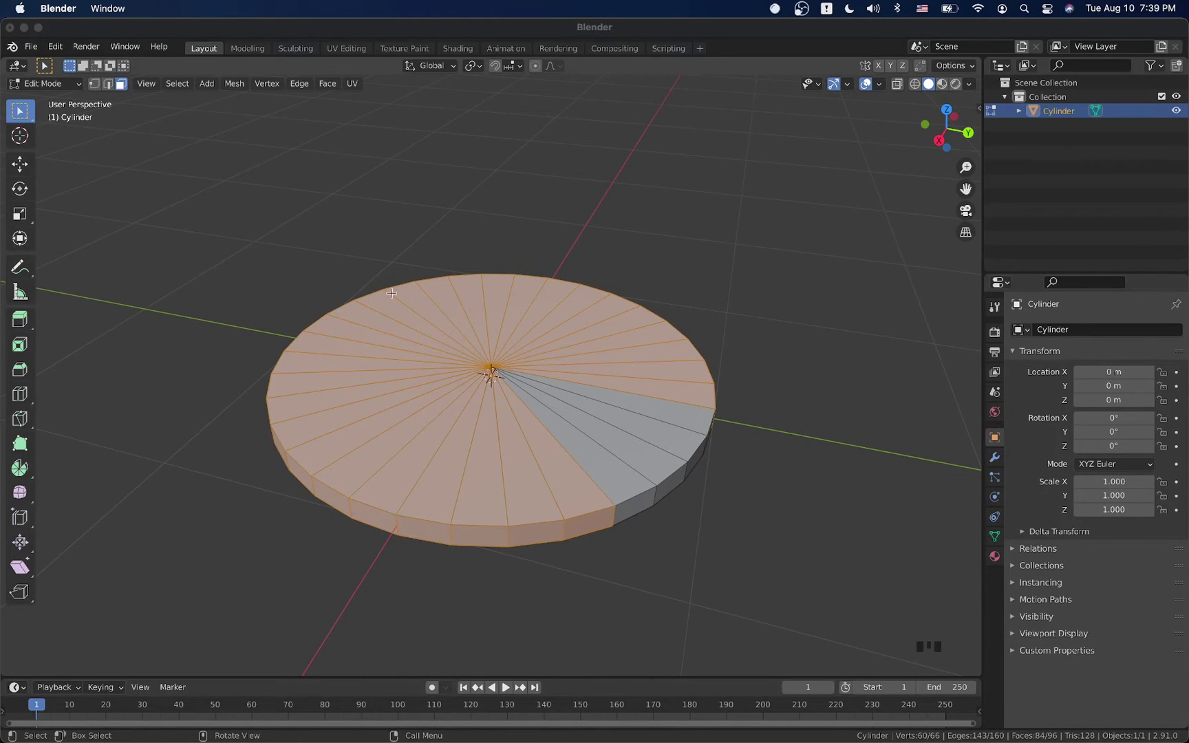
pyautogui.press('x')
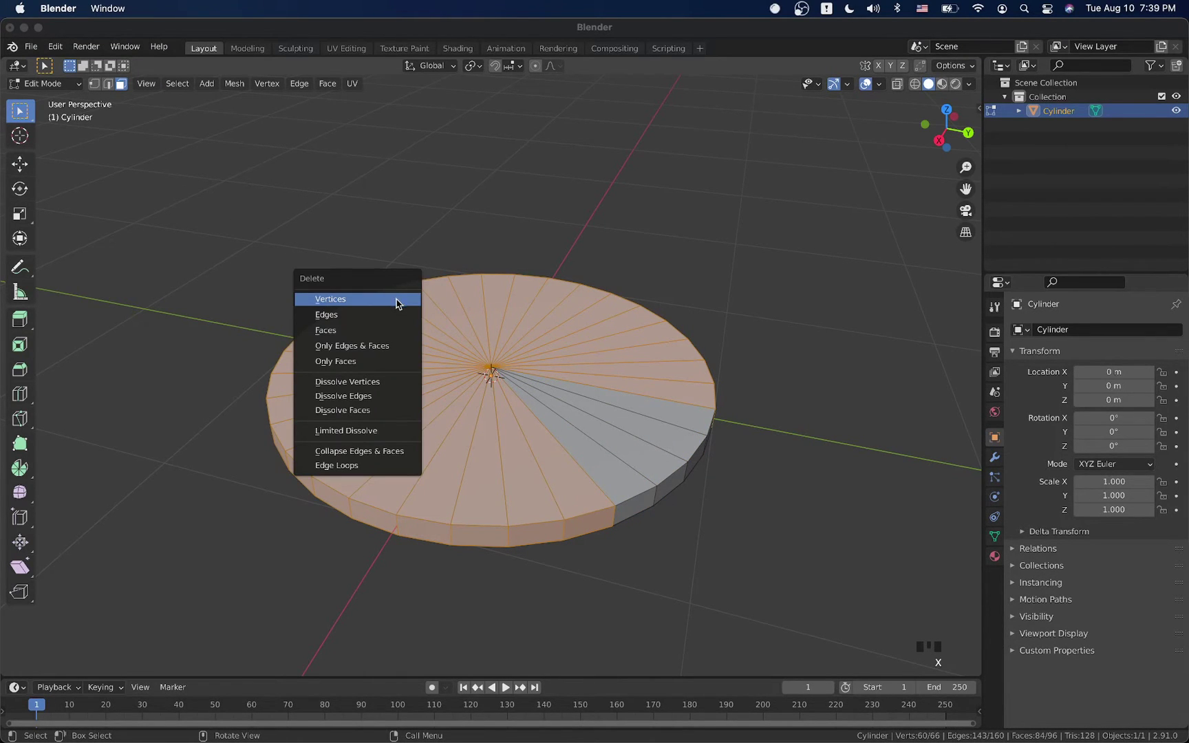
pyautogui.click(387, 329)
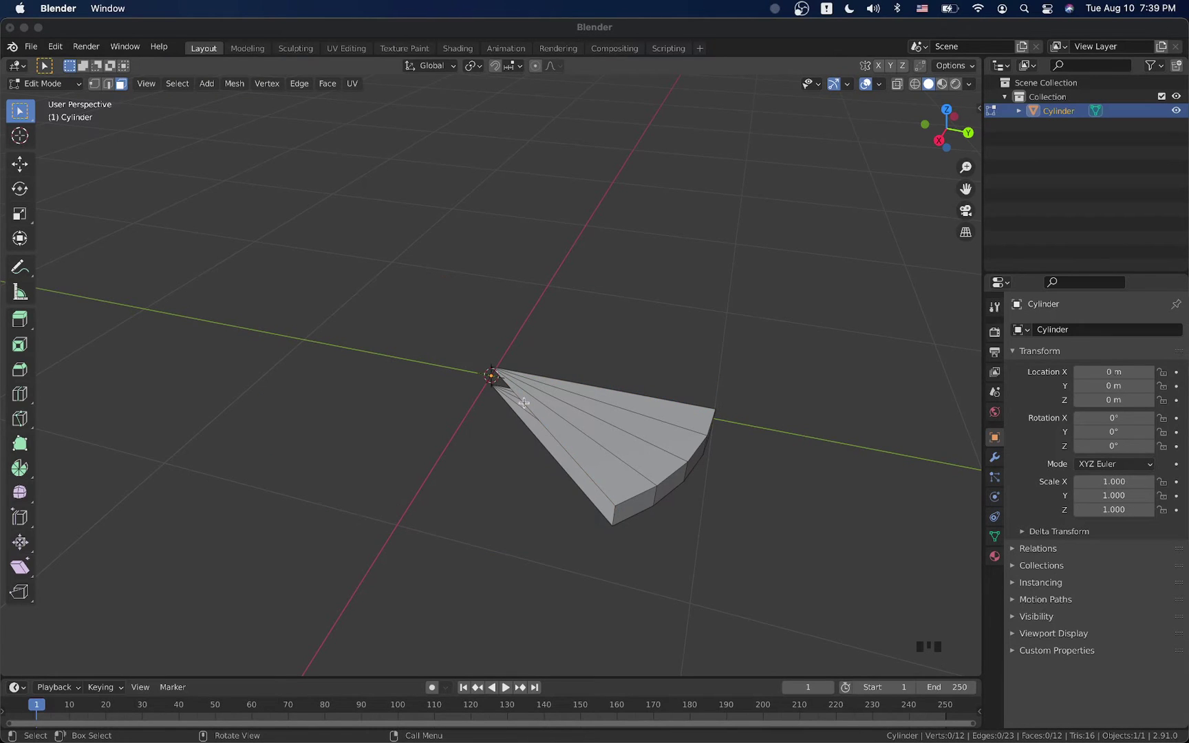
# Switch to vertex selection and join the wedge's upper and lower tip vertices with an edge.
pyautogui.moveTo(556, 434); pyautogui.dragTo(555, 433, button='middle')
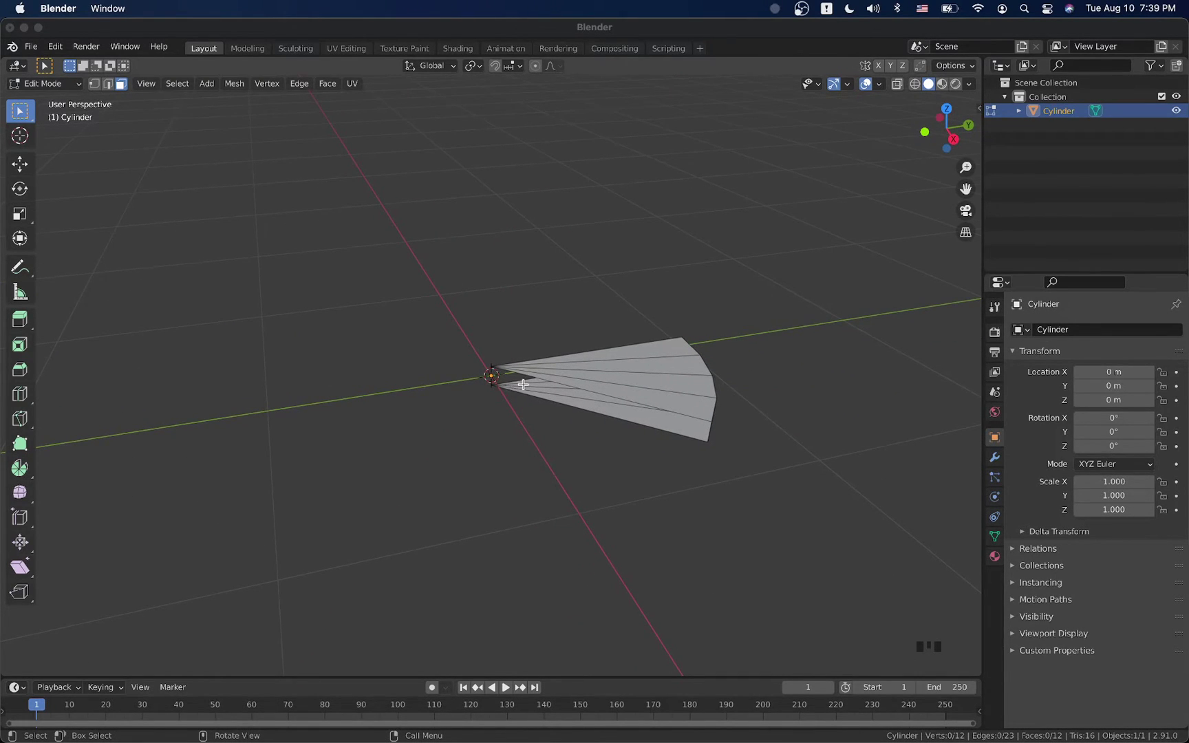
pyautogui.press('Tab')
pyautogui.press('`')
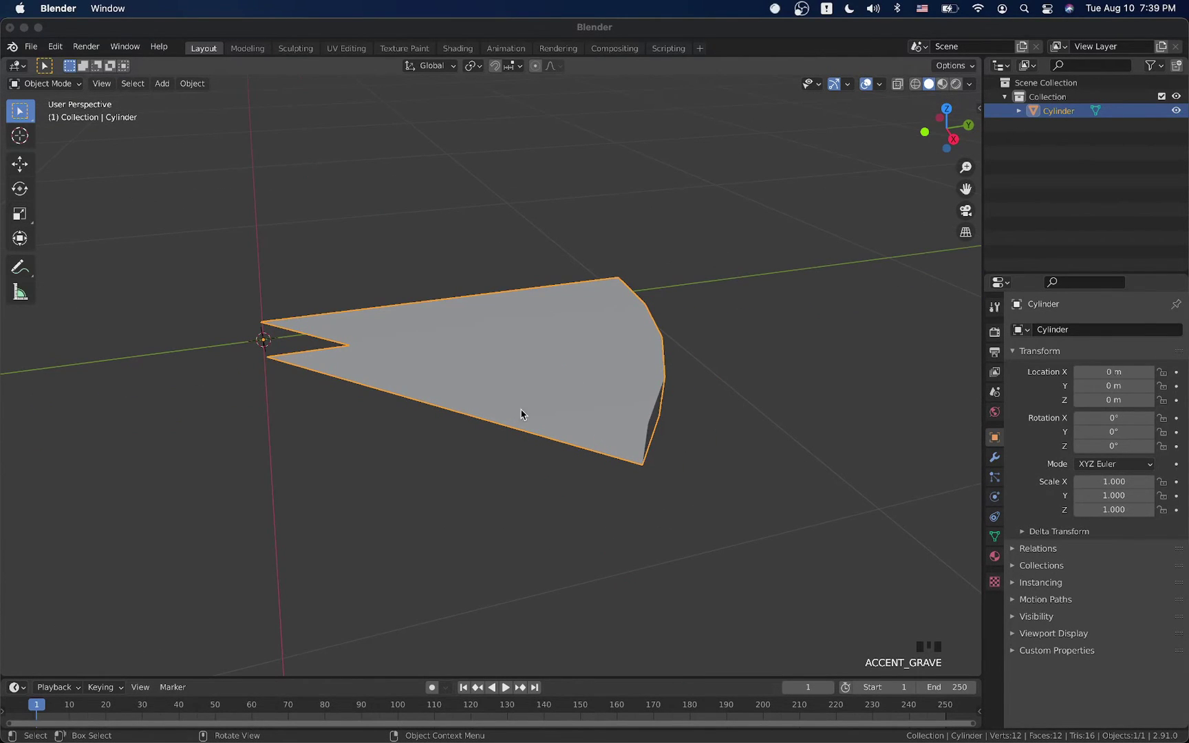
pyautogui.press('Tab')
pyautogui.click(96, 87)
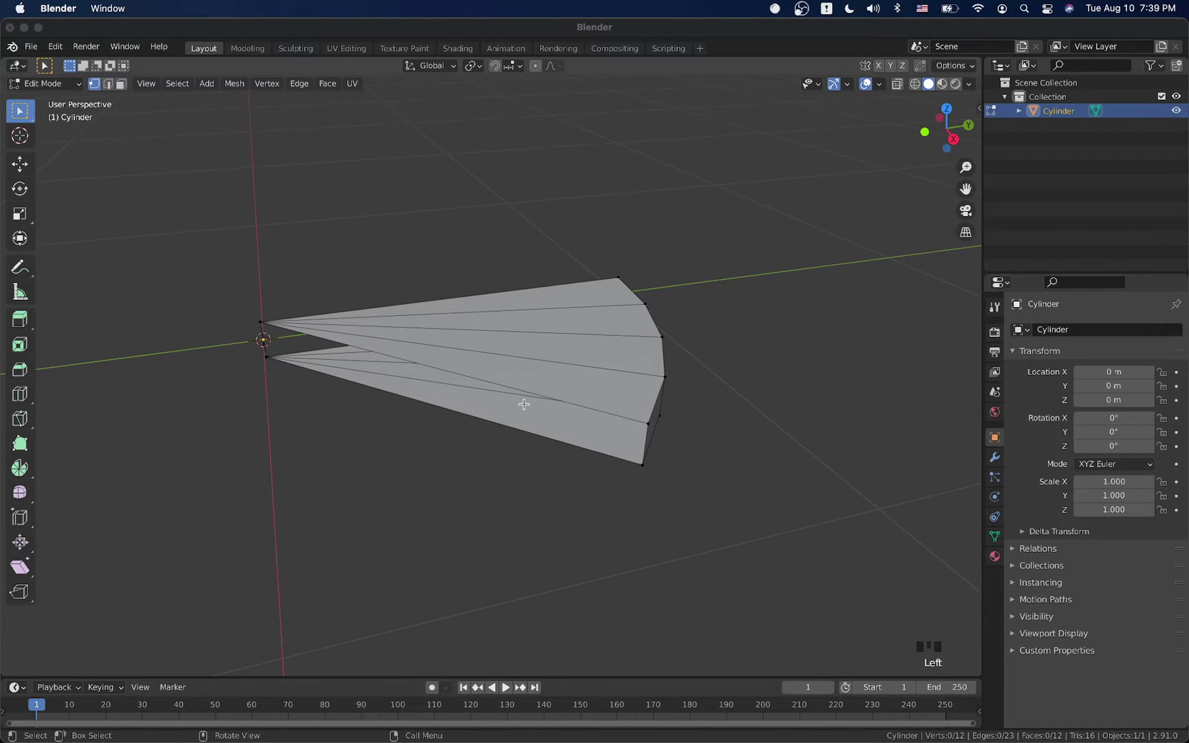
pyautogui.click(260, 323)
pyautogui.keyDown('shift'); pyautogui.click(266, 357); pyautogui.keyUp('shift')
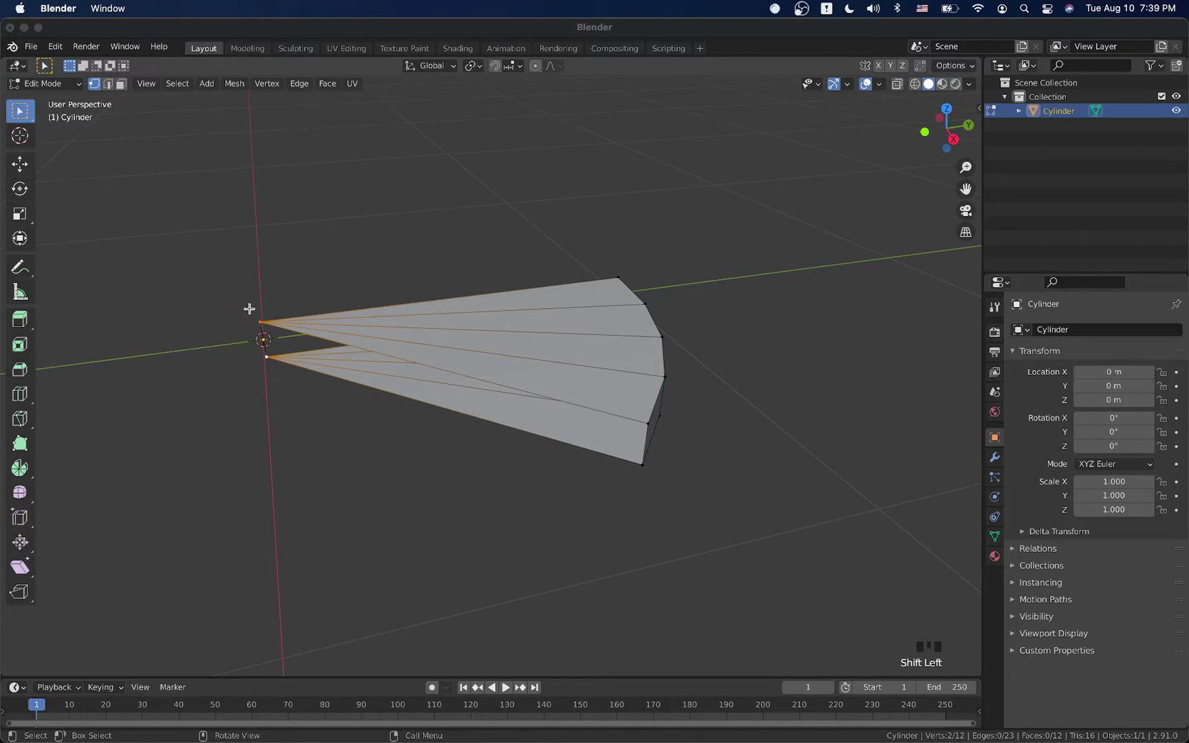
pyautogui.moveTo(249, 308); pyautogui.dragTo(273, 370)
pyautogui.press('`')
pyautogui.click(300, 380)
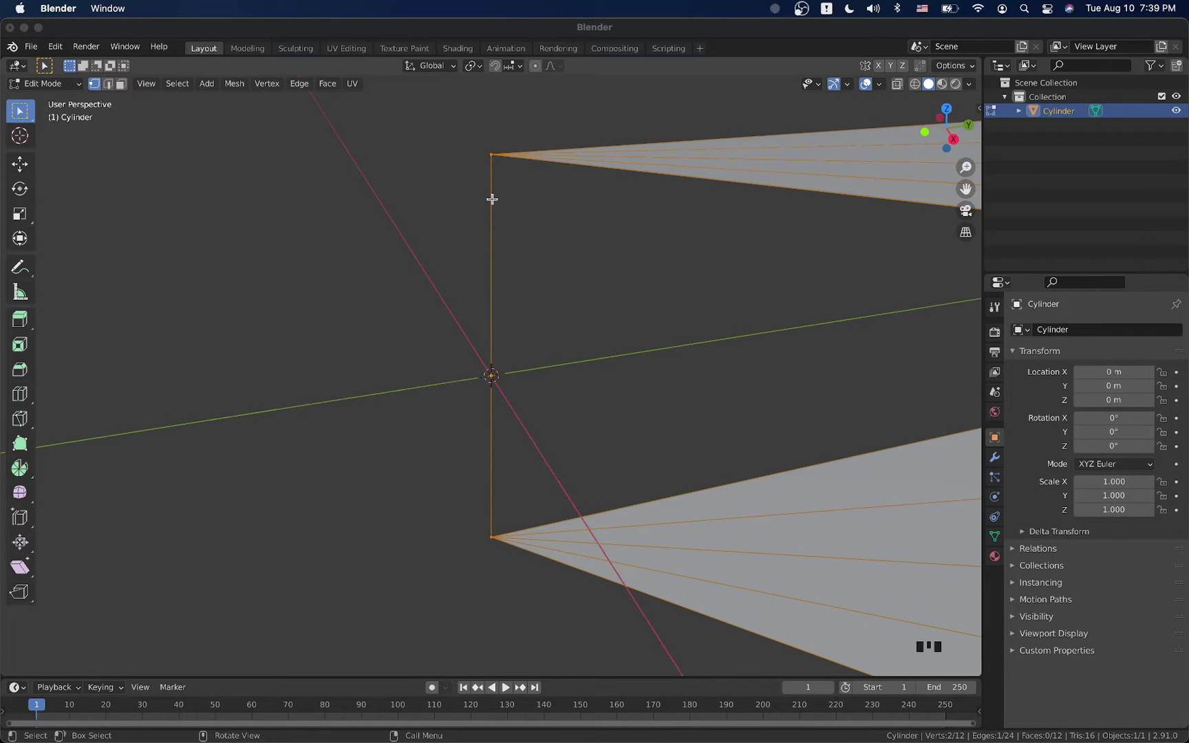
# Switch to edge selection, select the four edges around one open side of the wedge, and fill them with a face.
pyautogui.press('a')
pyautogui.press('`')
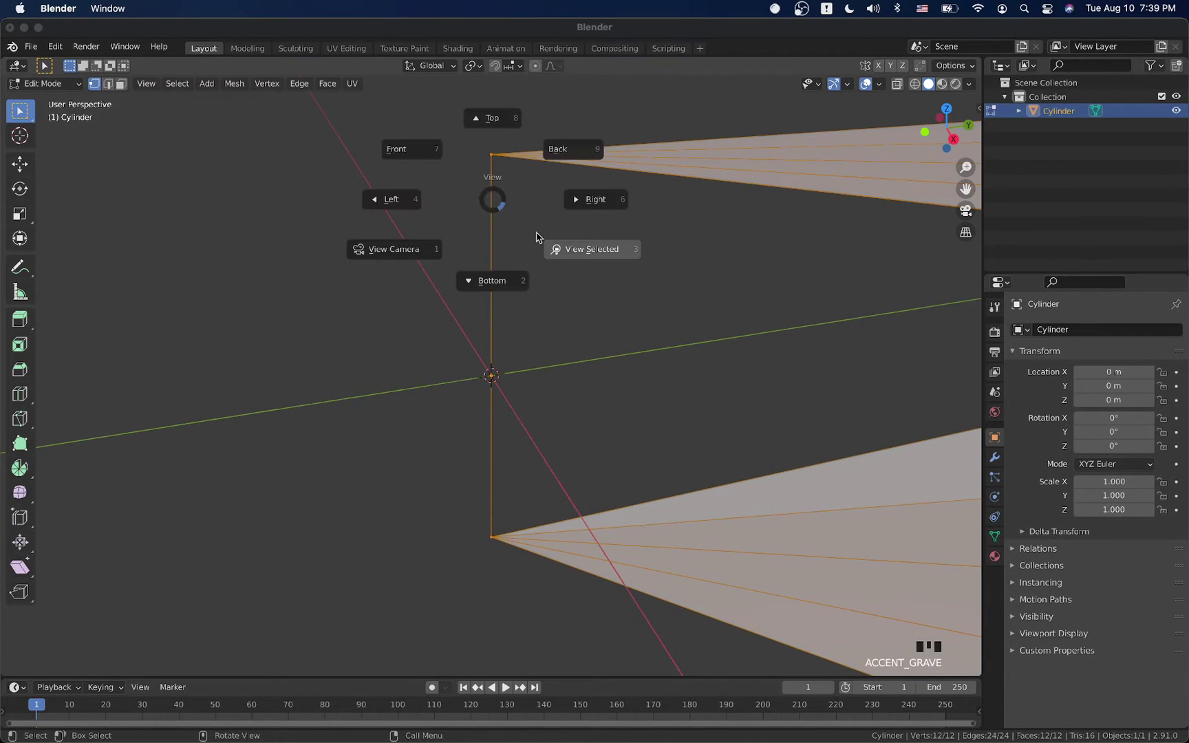
pyautogui.click(547, 239)
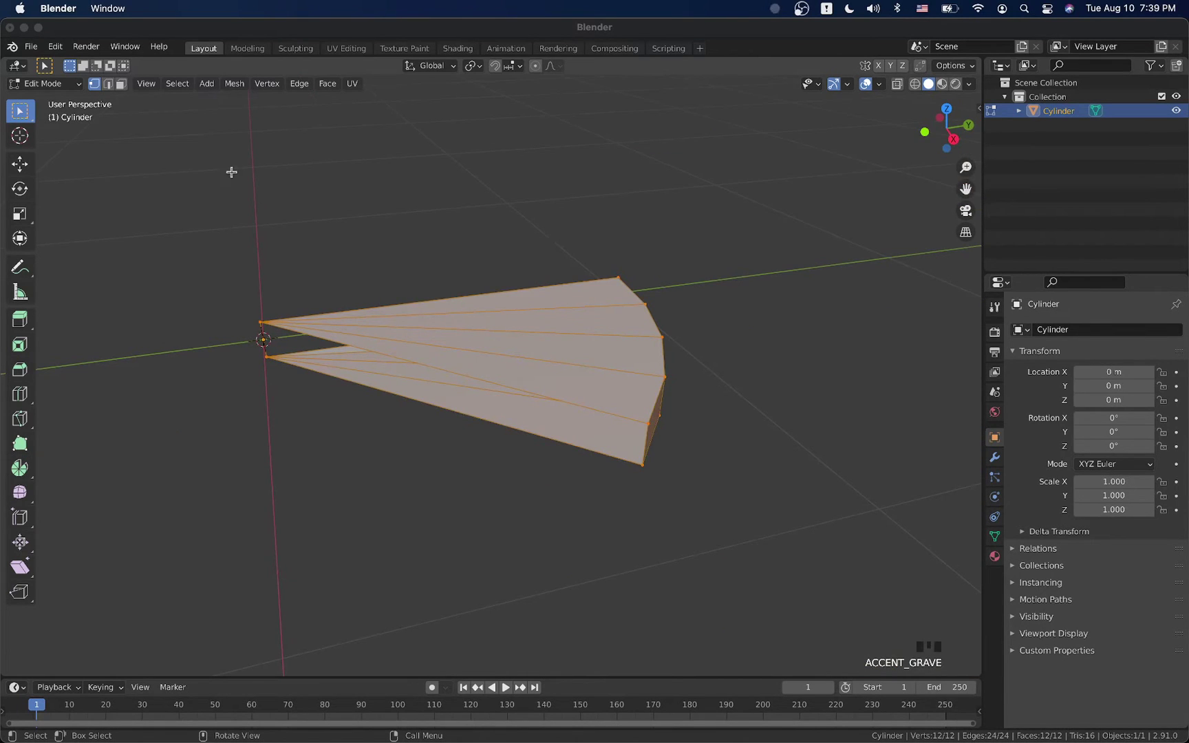
pyautogui.click(107, 85)
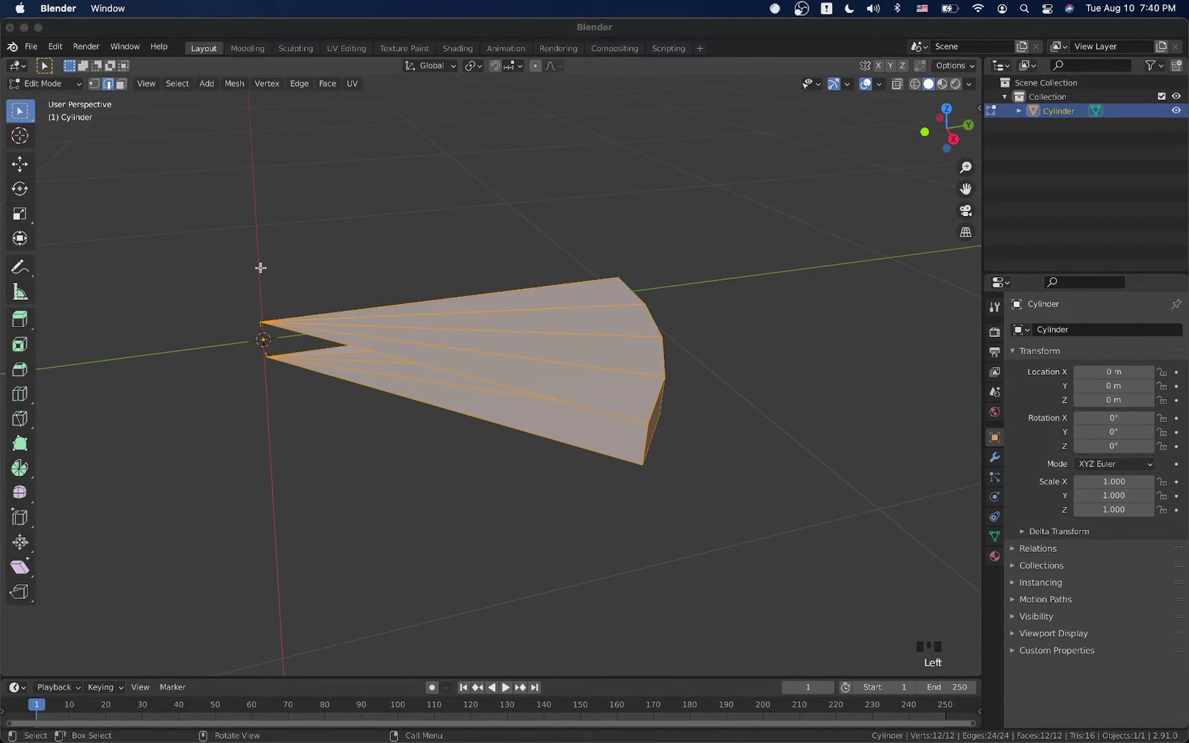
pyautogui.click(207, 252)
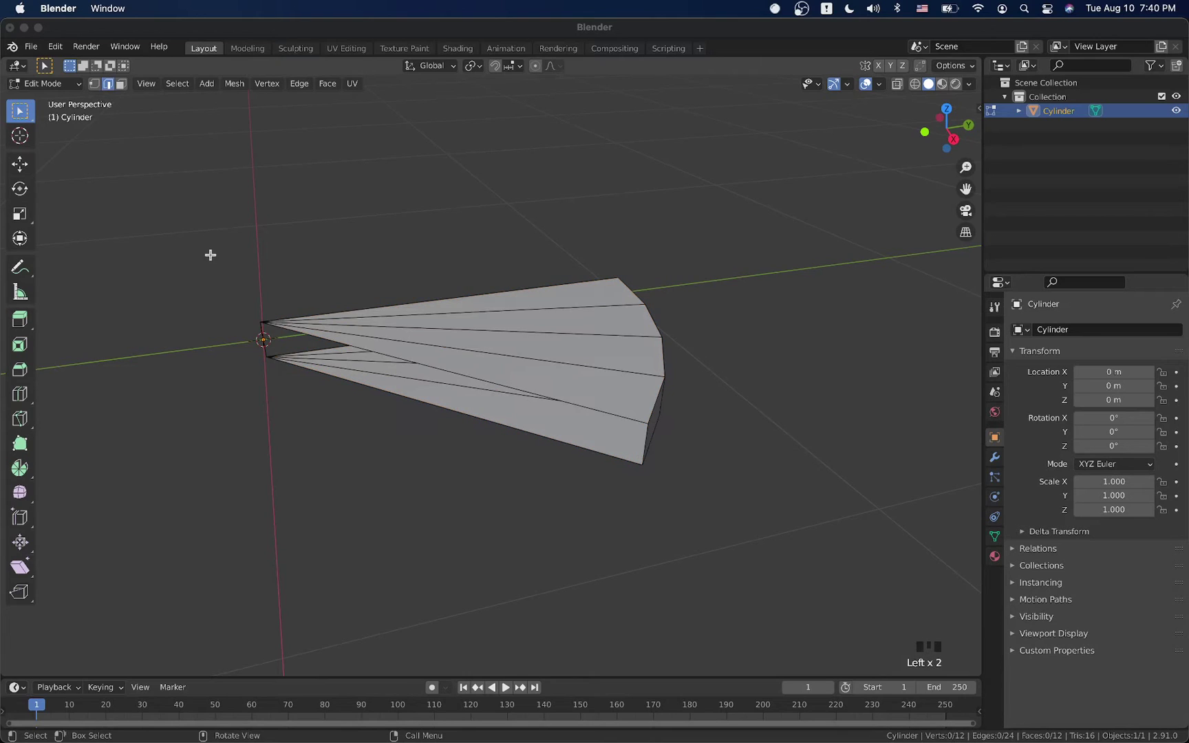
pyautogui.click(297, 333)
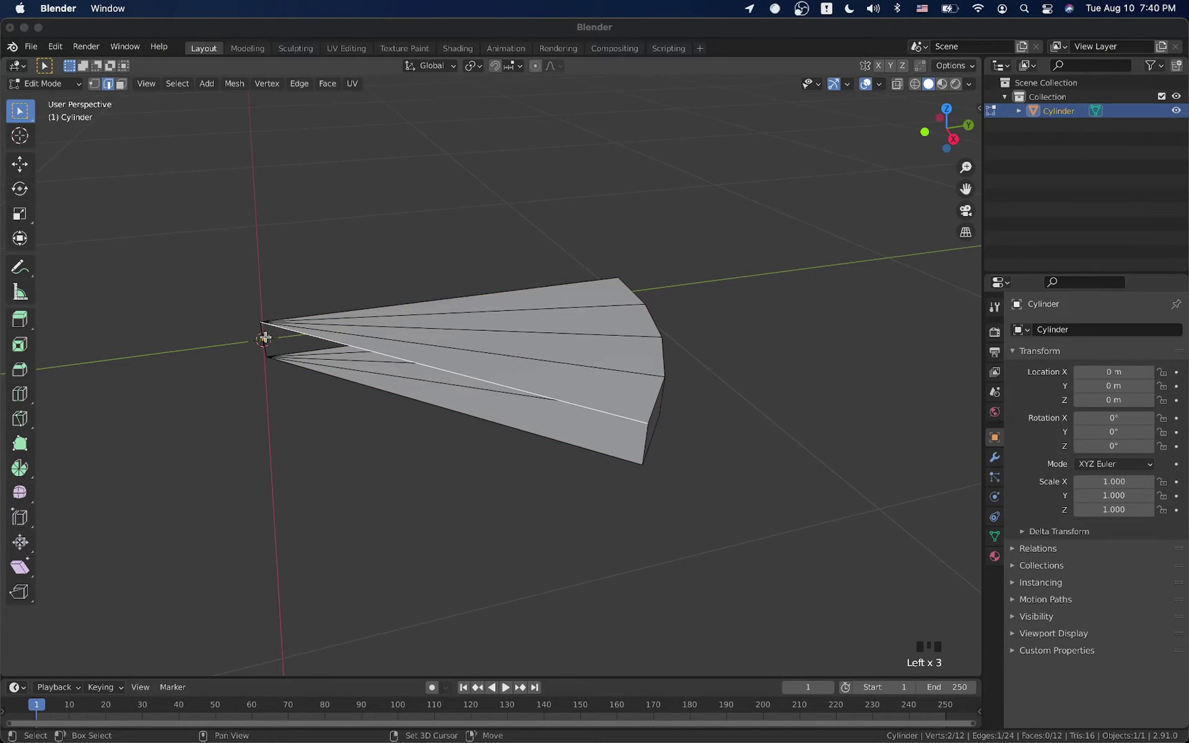
pyautogui.press('alt')
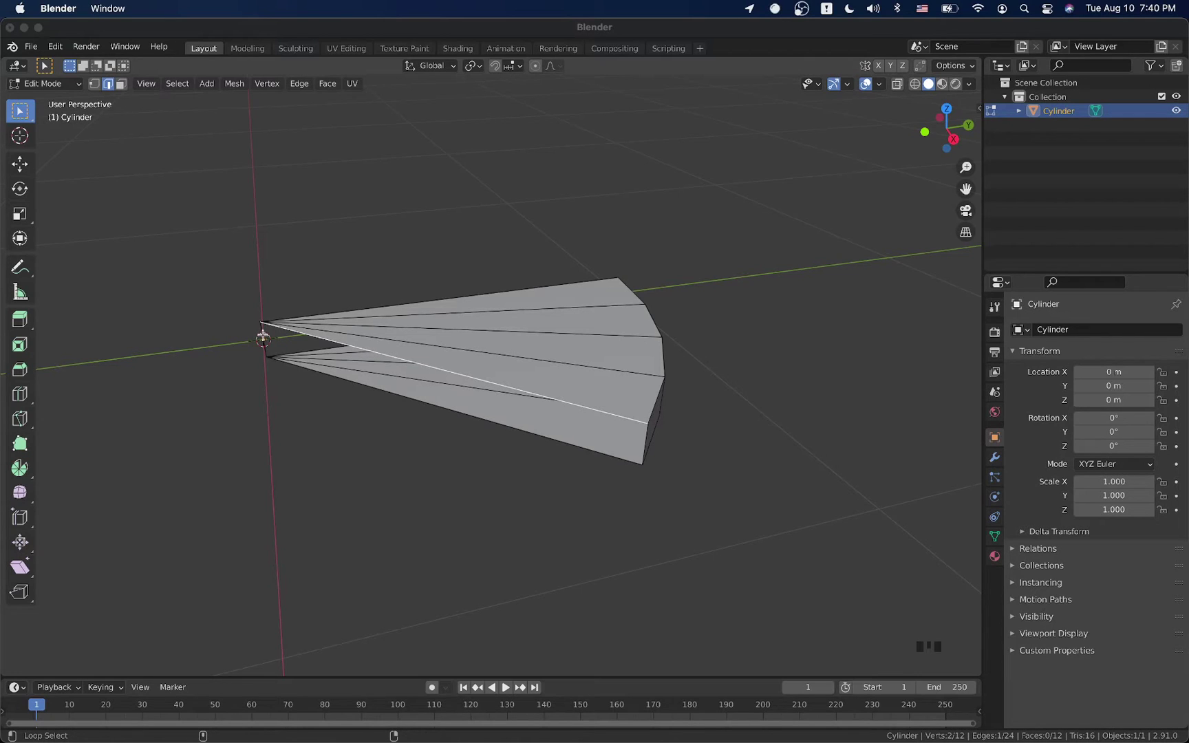
pyautogui.keyDown('alt'); pyautogui.keyDown('shift'); pyautogui.click(263, 337); pyautogui.keyUp('shift'); pyautogui.keyUp('alt')
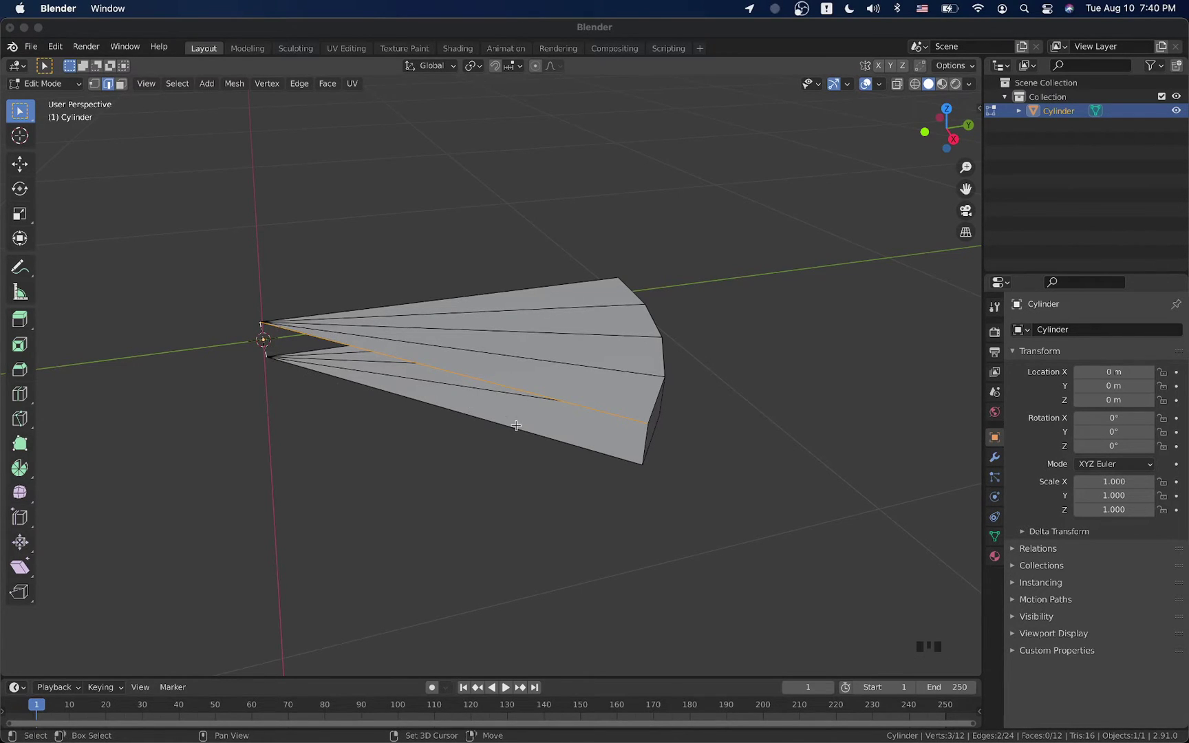
pyautogui.keyDown('shift'); pyautogui.click(594, 431); pyautogui.keyUp('shift')
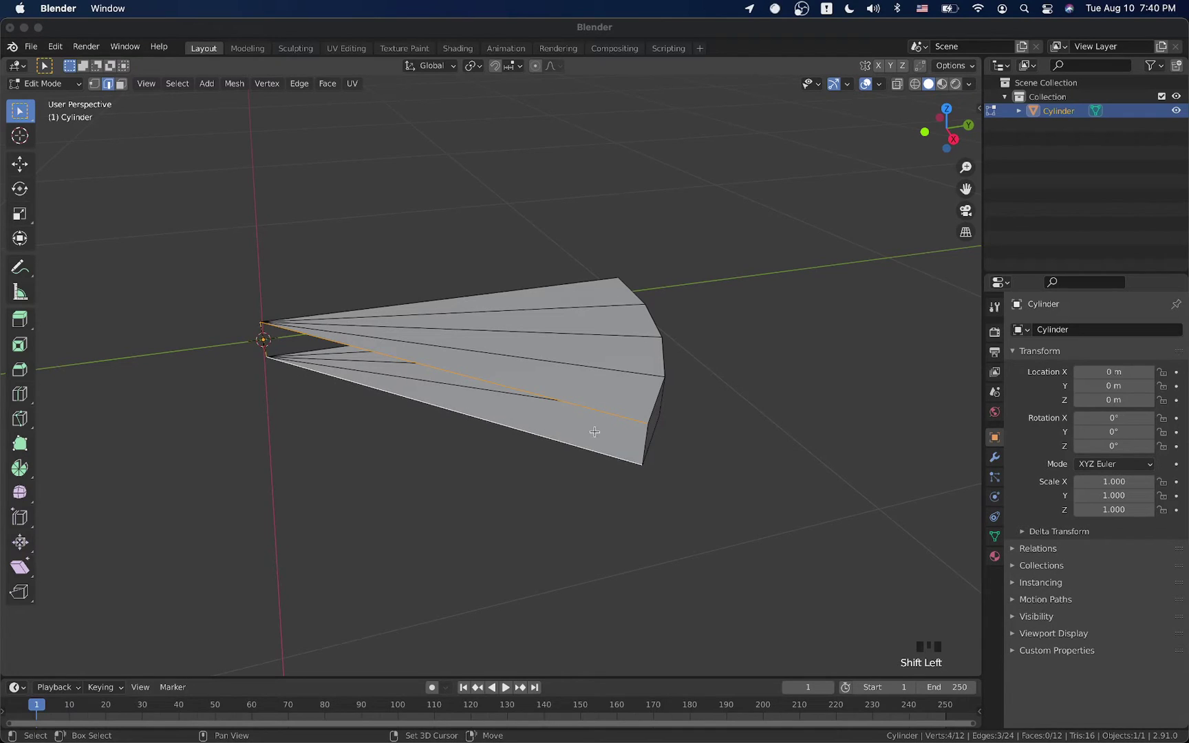
pyautogui.keyDown('shift'); pyautogui.click(644, 437); pyautogui.keyUp('shift')
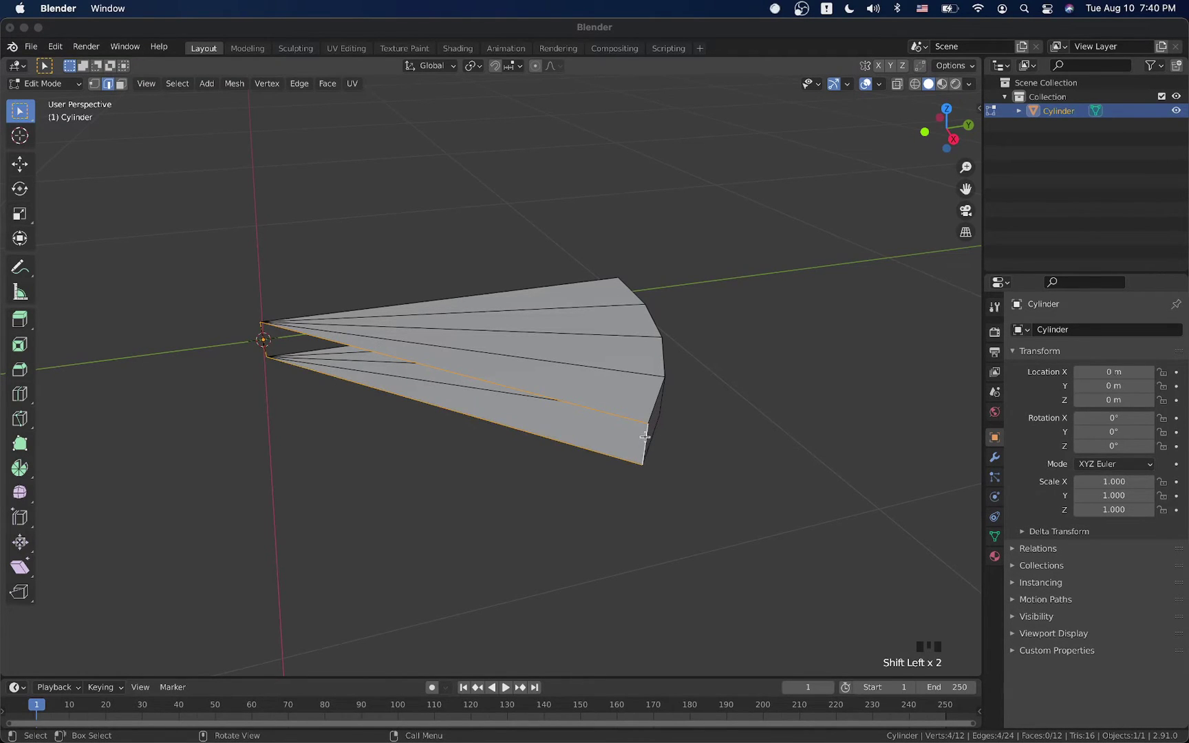
pyautogui.press('f')
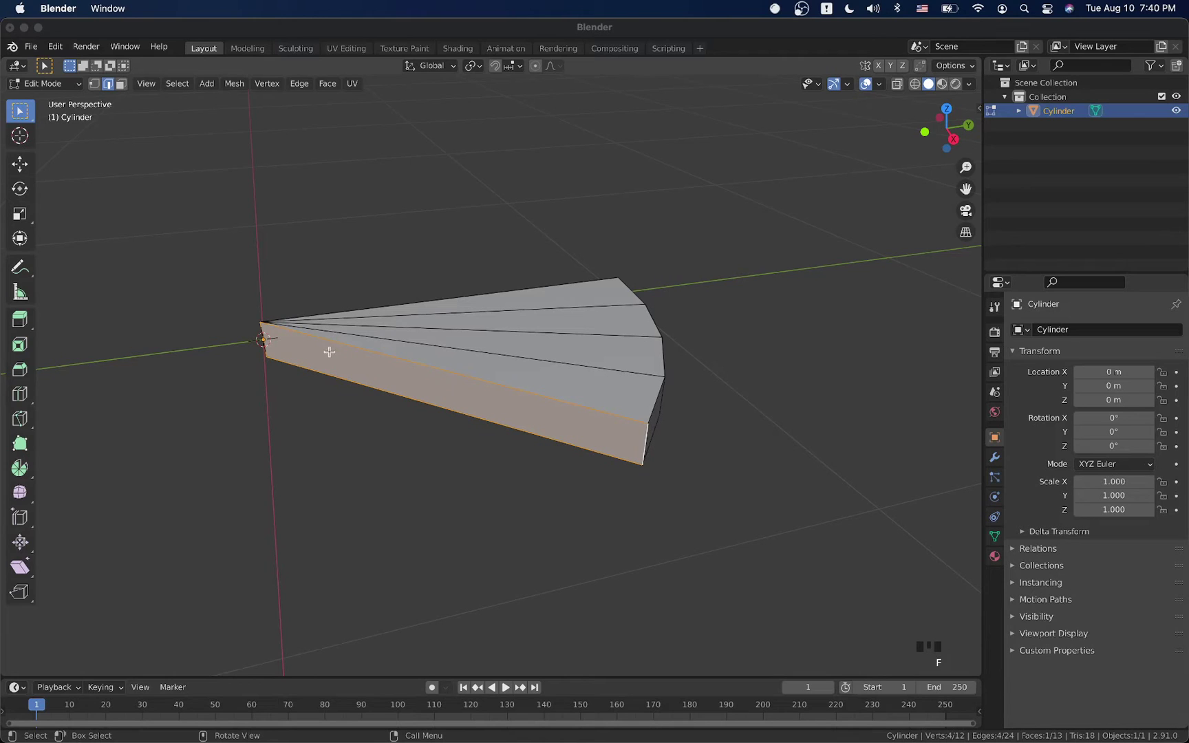
# Select the four edges around the opposite open side of the wedge and fill them with a face.
pyautogui.hscroll(-10, 684, 474)
pyautogui.hscroll(-5, 684, 473)
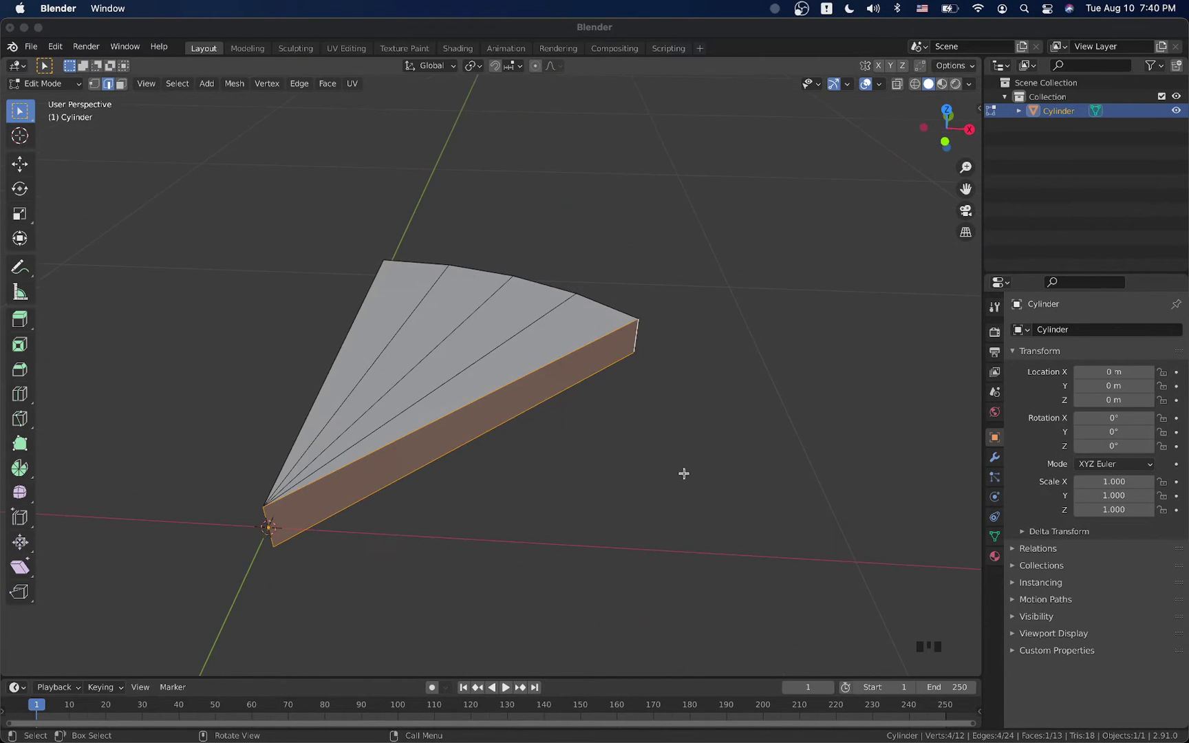
pyautogui.hscroll(-5, 684, 473)
pyautogui.hscroll(-8, 684, 474)
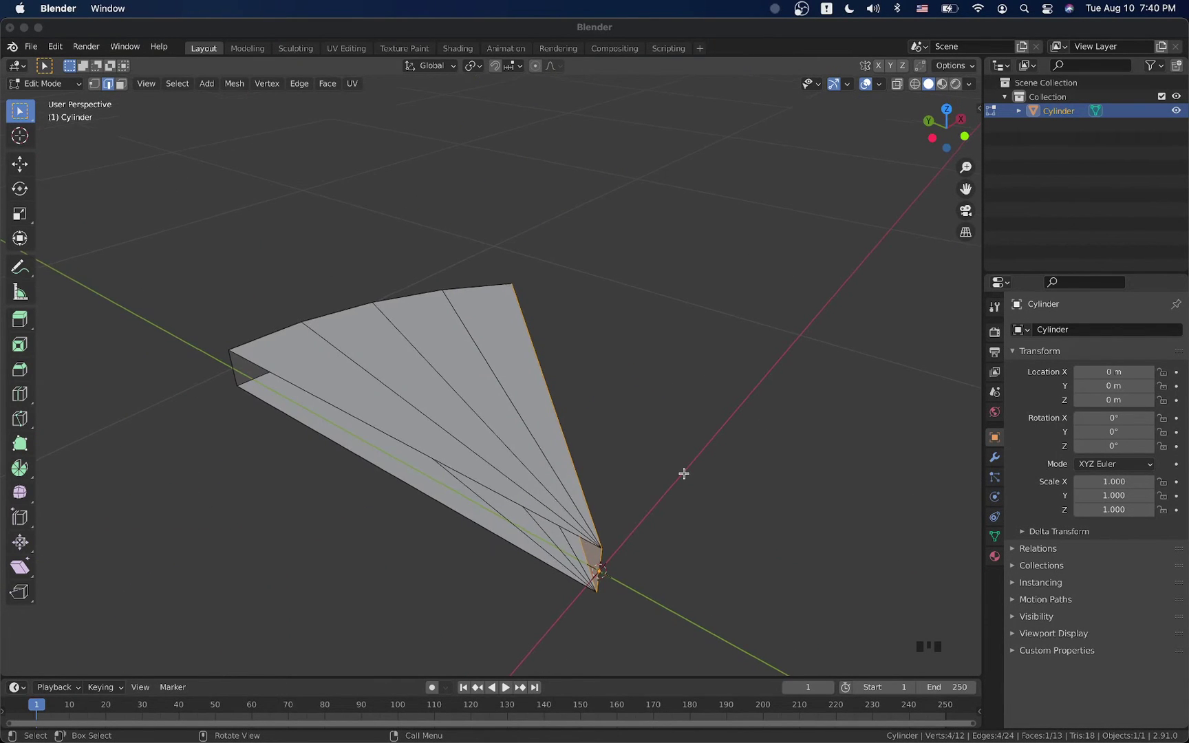
pyautogui.click(227, 378)
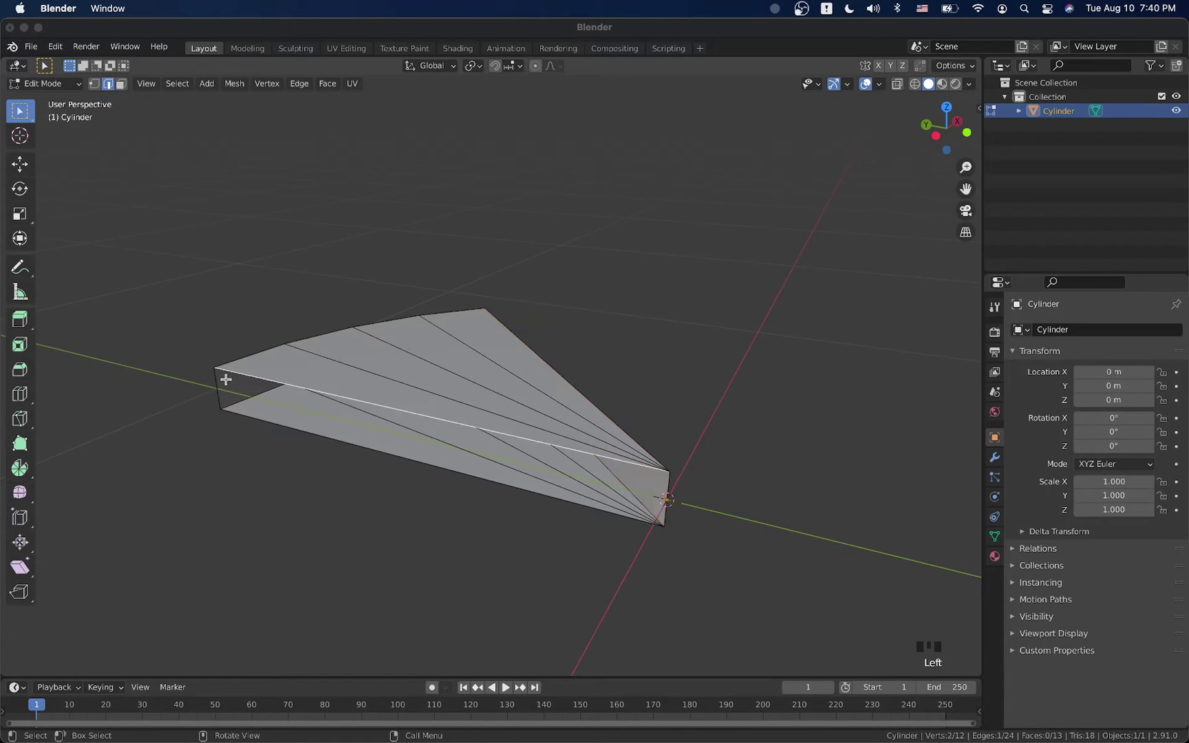
pyautogui.keyDown('shift'); pyautogui.click(217, 390); pyautogui.keyUp('shift')
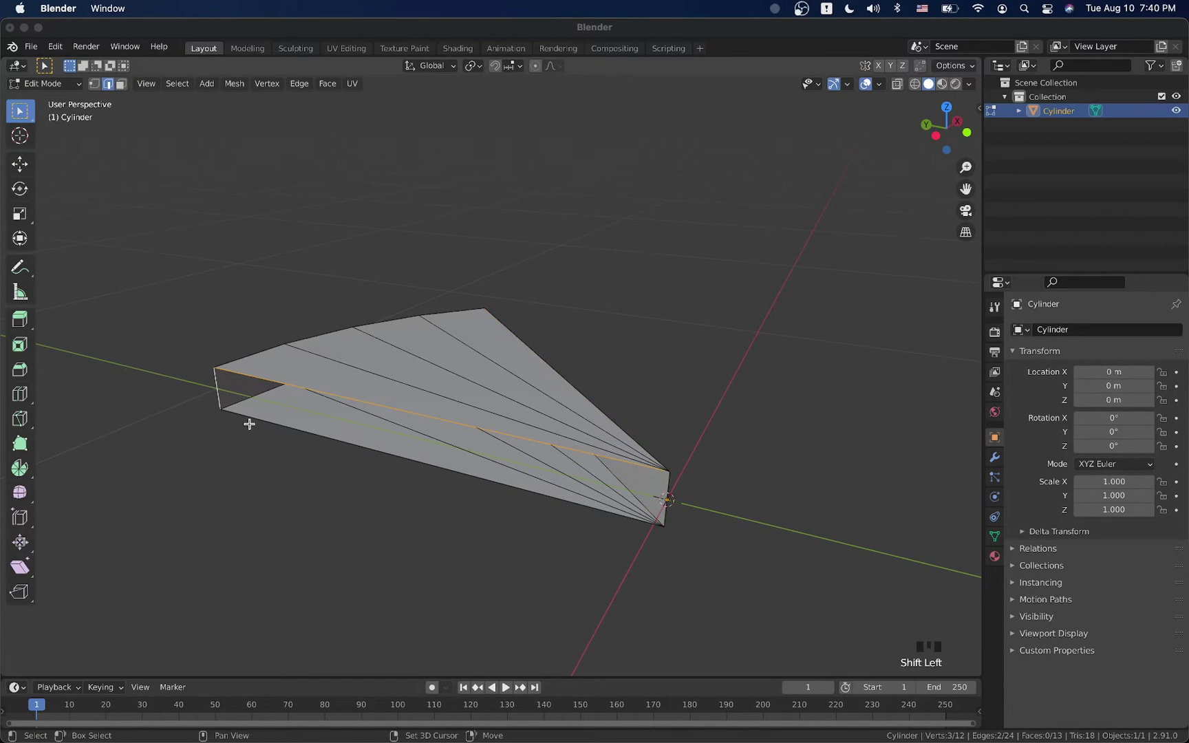
pyautogui.keyDown('shift'); pyautogui.click(668, 510); pyautogui.keyUp('shift')
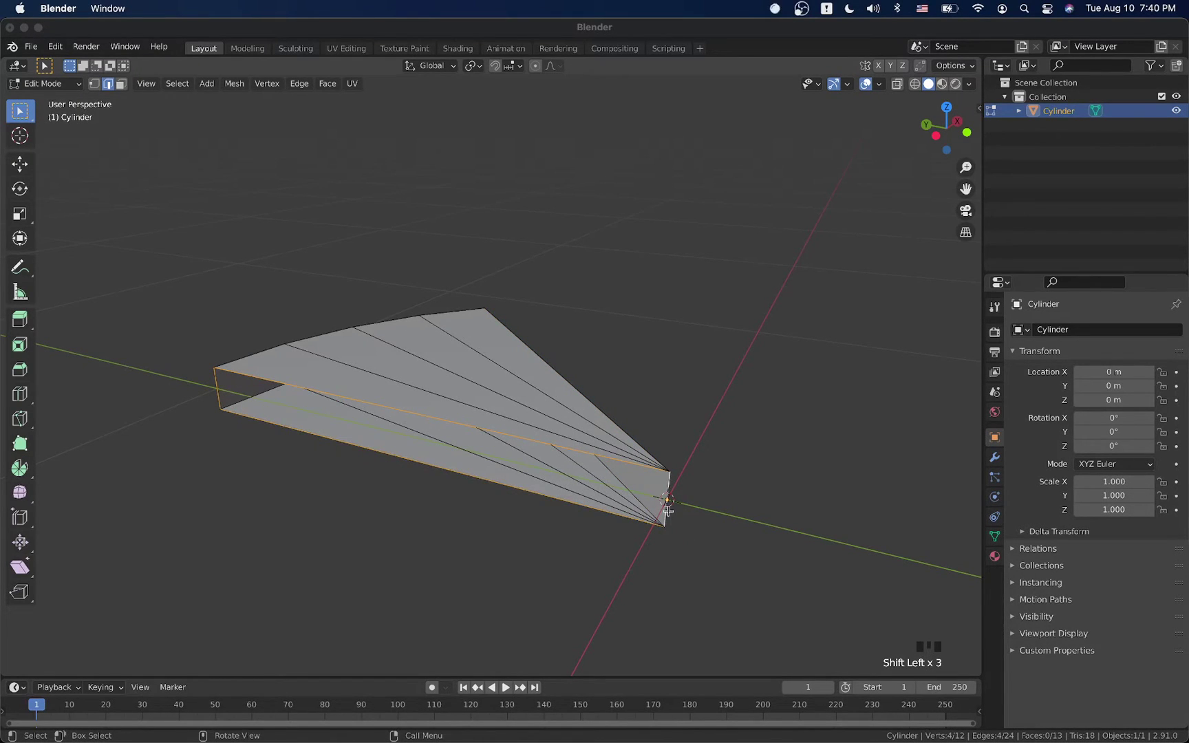
pyautogui.press('f')
# Switch to Object Mode, deselect the wedge, and examine its closed shape from all around.
pyautogui.press('Tab')
pyautogui.hscroll(10, 668, 515)
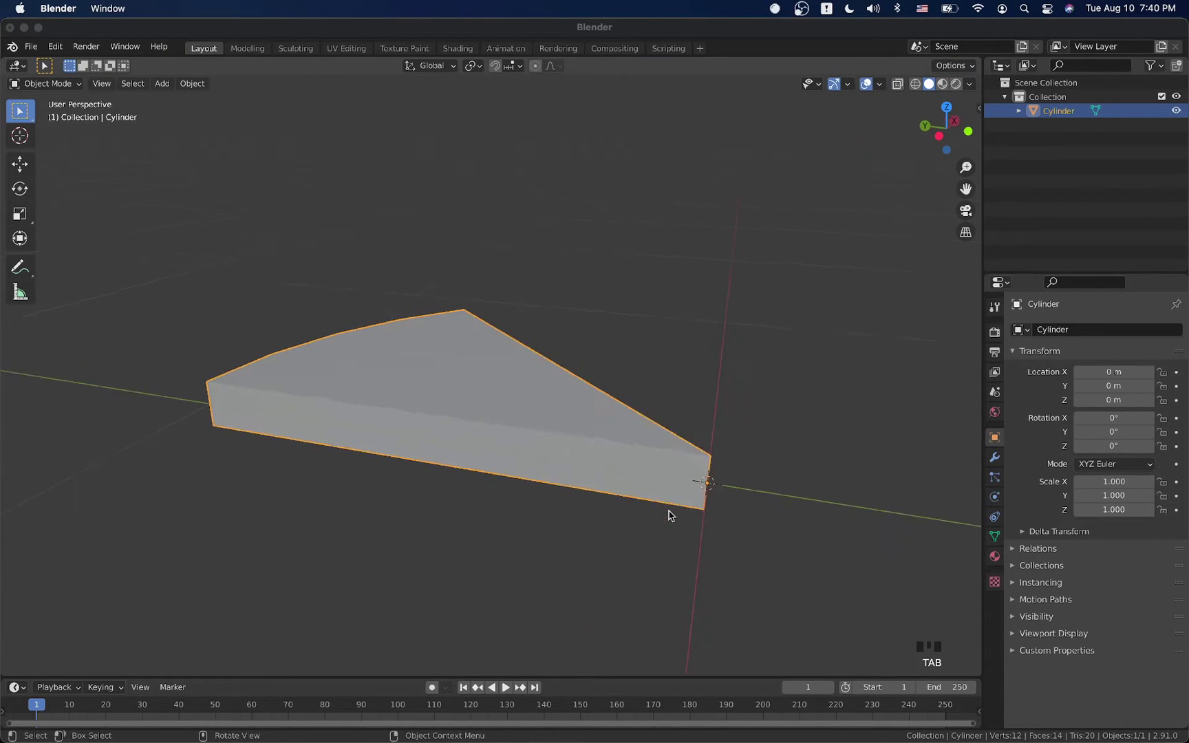
pyautogui.hscroll(5, 668, 514)
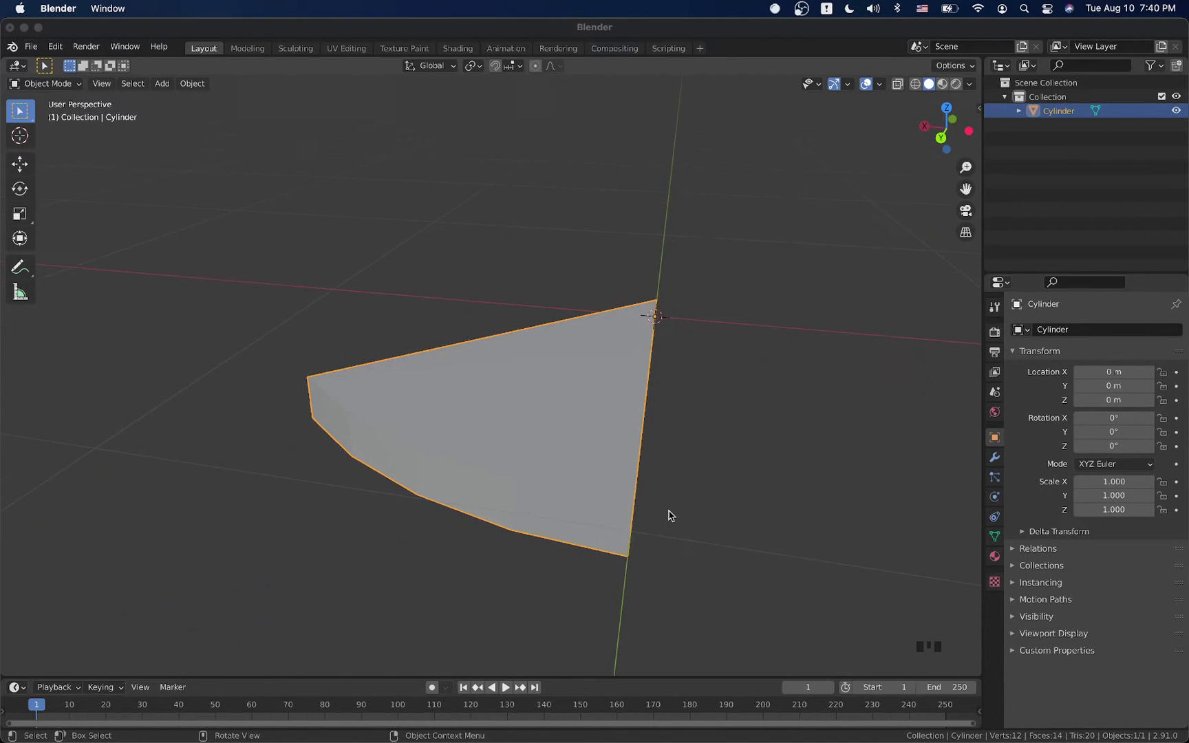
pyautogui.hscroll(10, 668, 514)
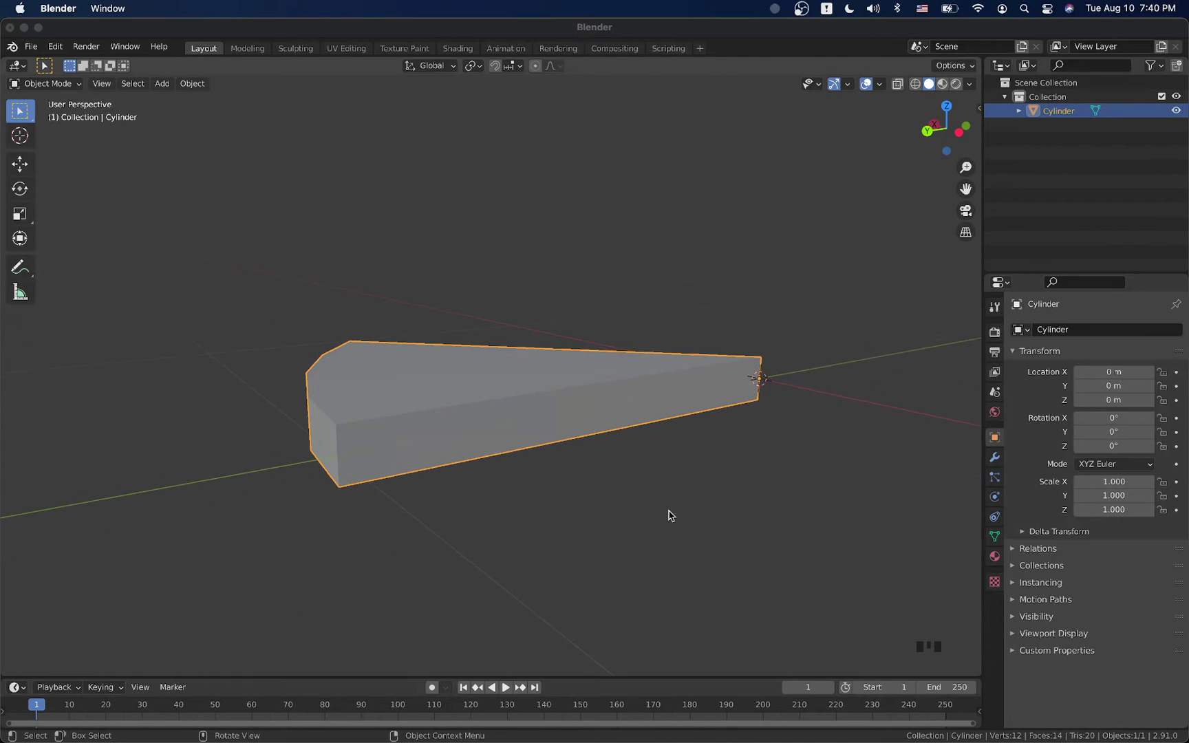
pyautogui.hscroll(5, 668, 515)
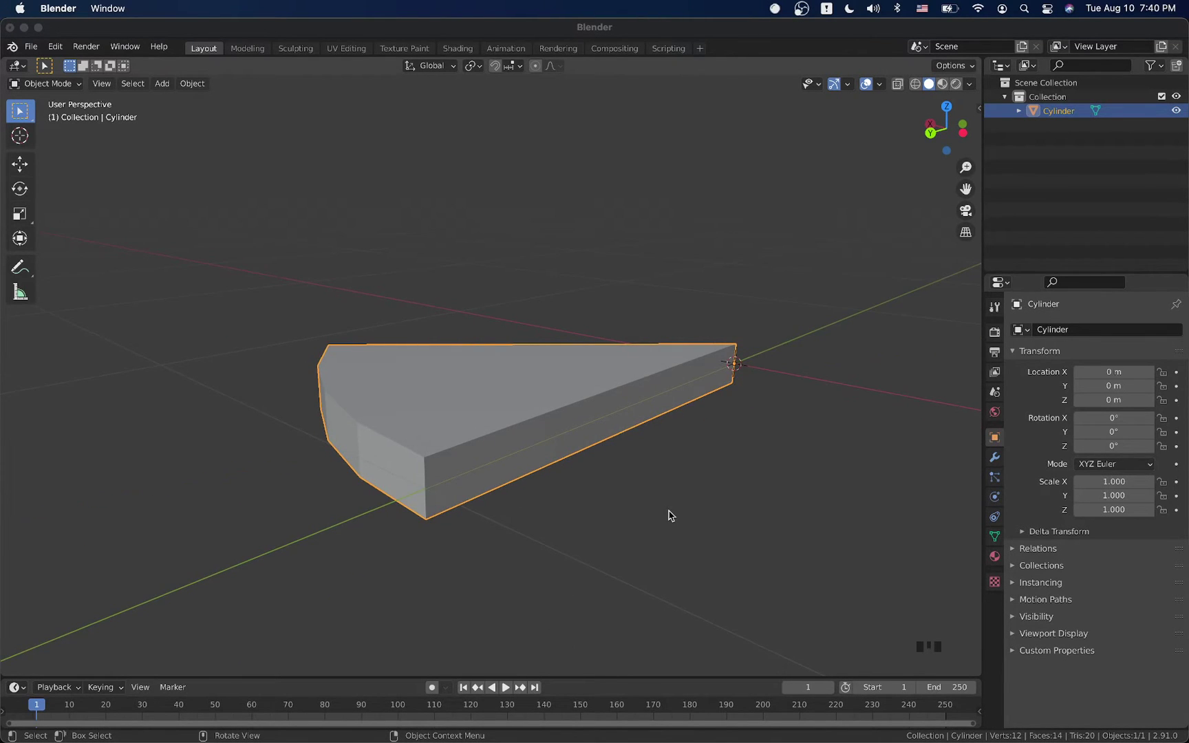
pyautogui.hscroll(8, 668, 515)
pyautogui.click(668, 515)
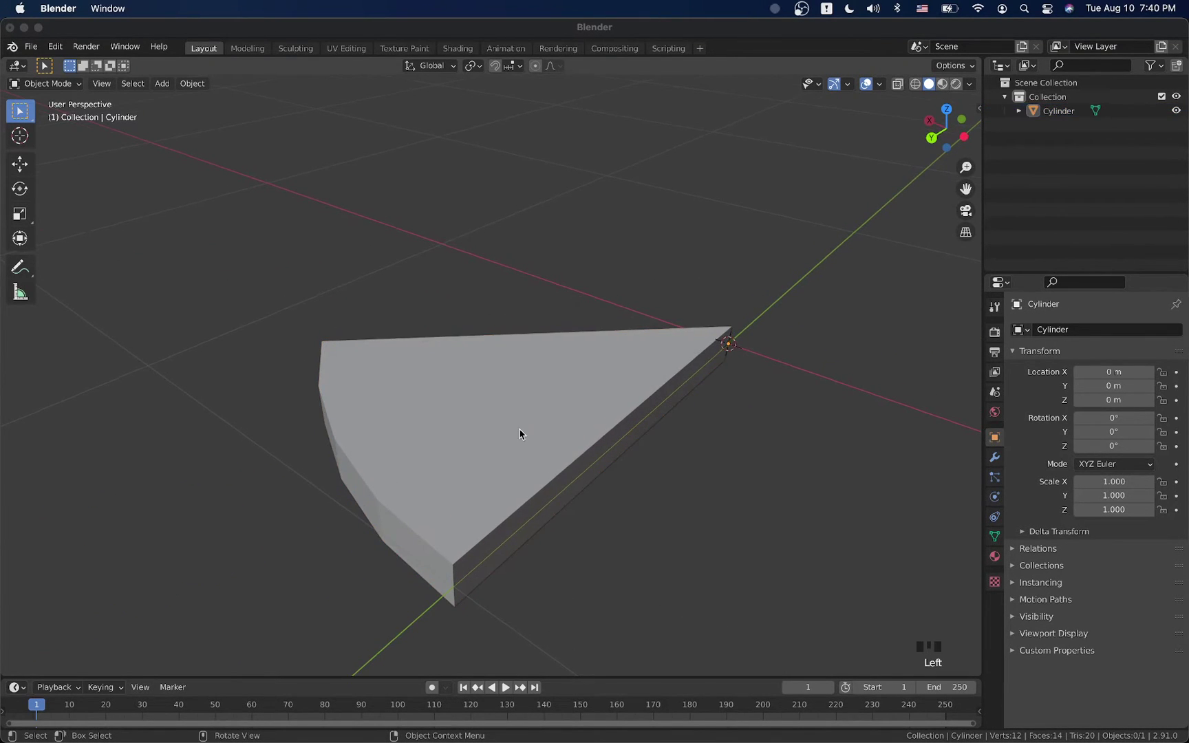
pyautogui.press('super+Tab')
pyautogui.press('super+Tab')
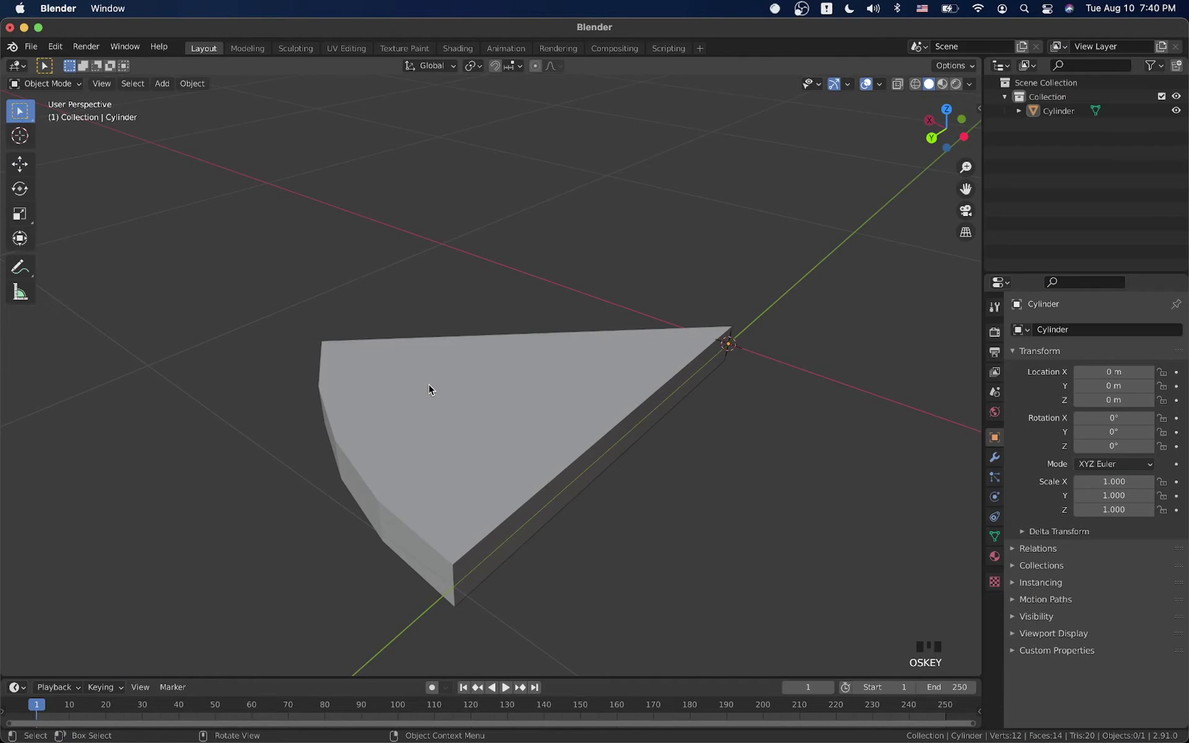
pyautogui.scroll(-5, 447, 388)
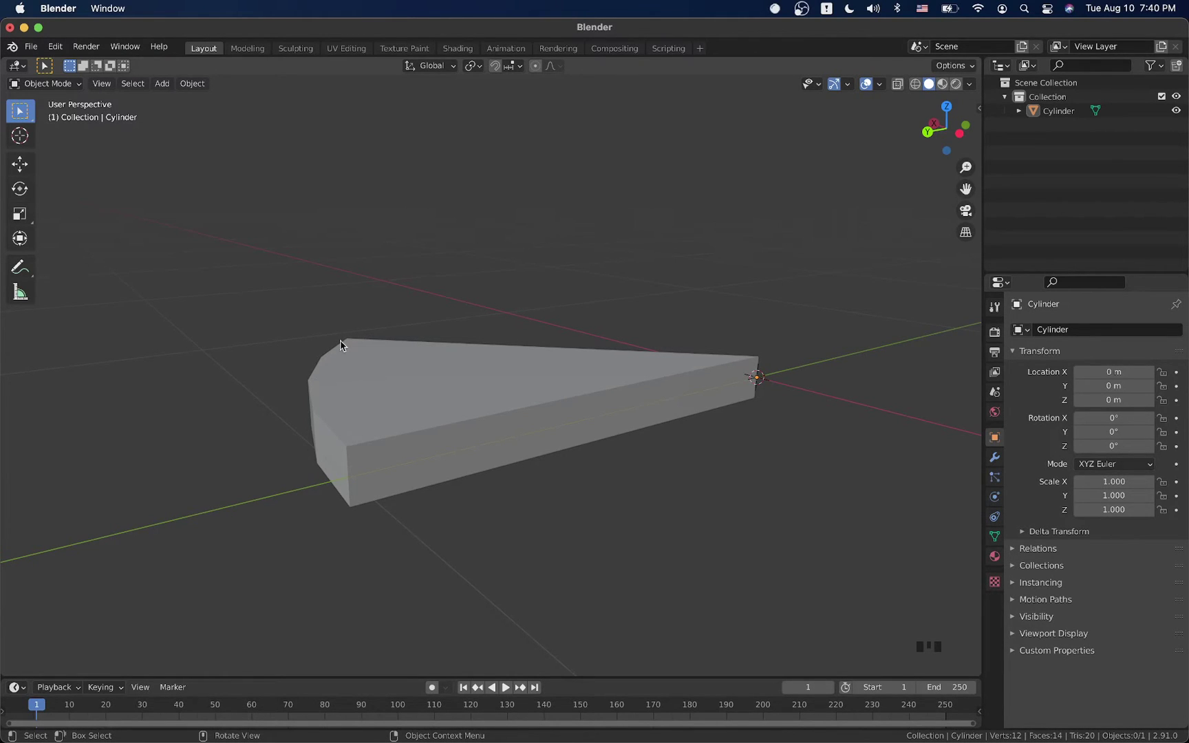
# Return the wedge to Edit Mode with nothing selected and try a loop cut on its long side face.
pyautogui.click(389, 380)
pyautogui.press('Tab')
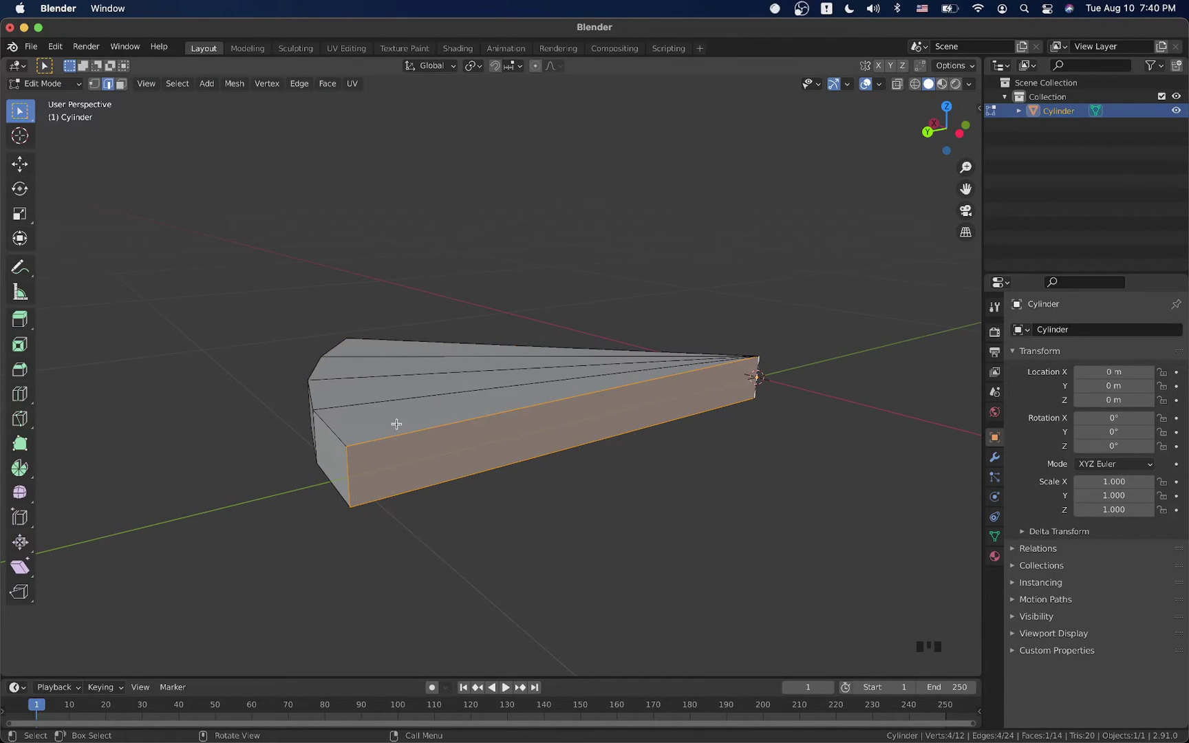
pyautogui.hotkey('alt', 'a')
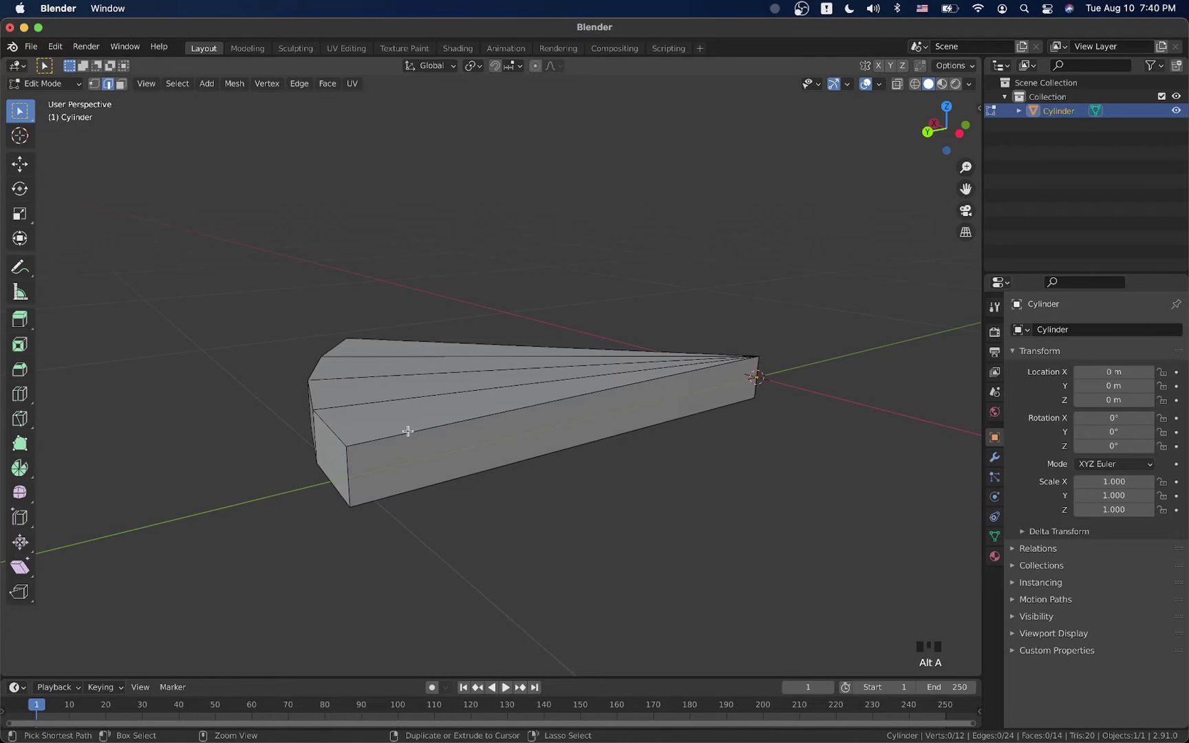
pyautogui.hotkey('ctrl', 'r')
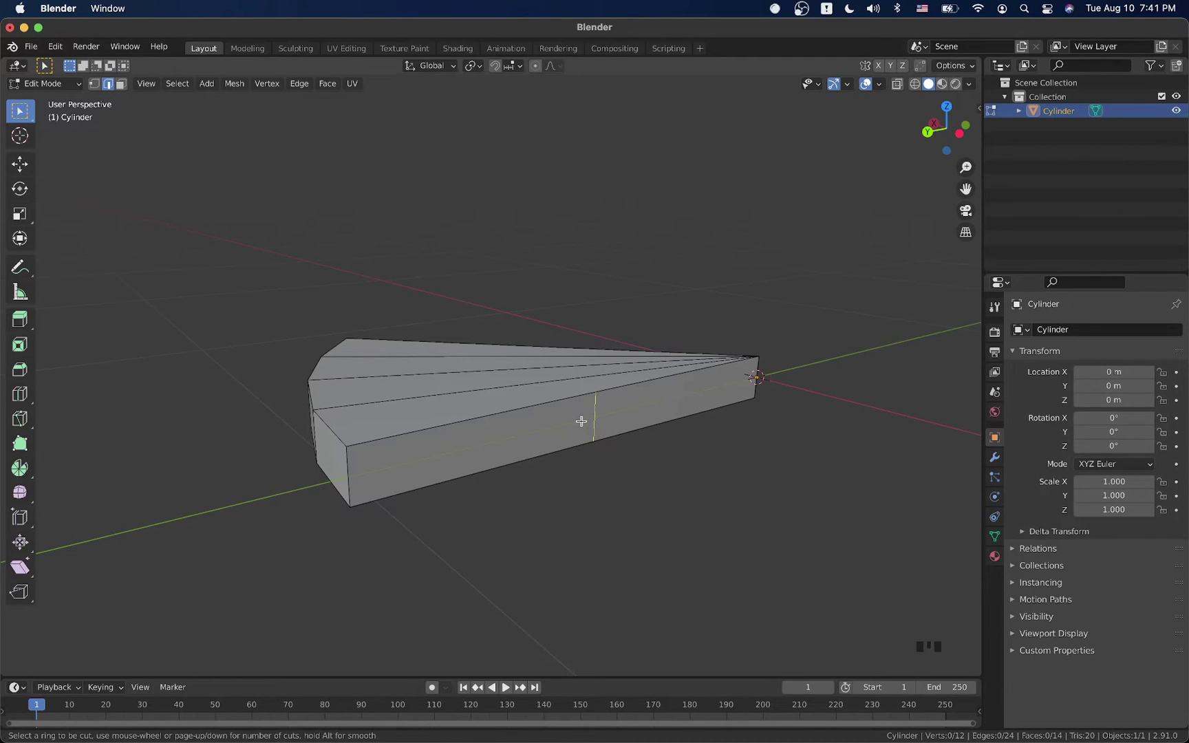
pyautogui.press('Escape')
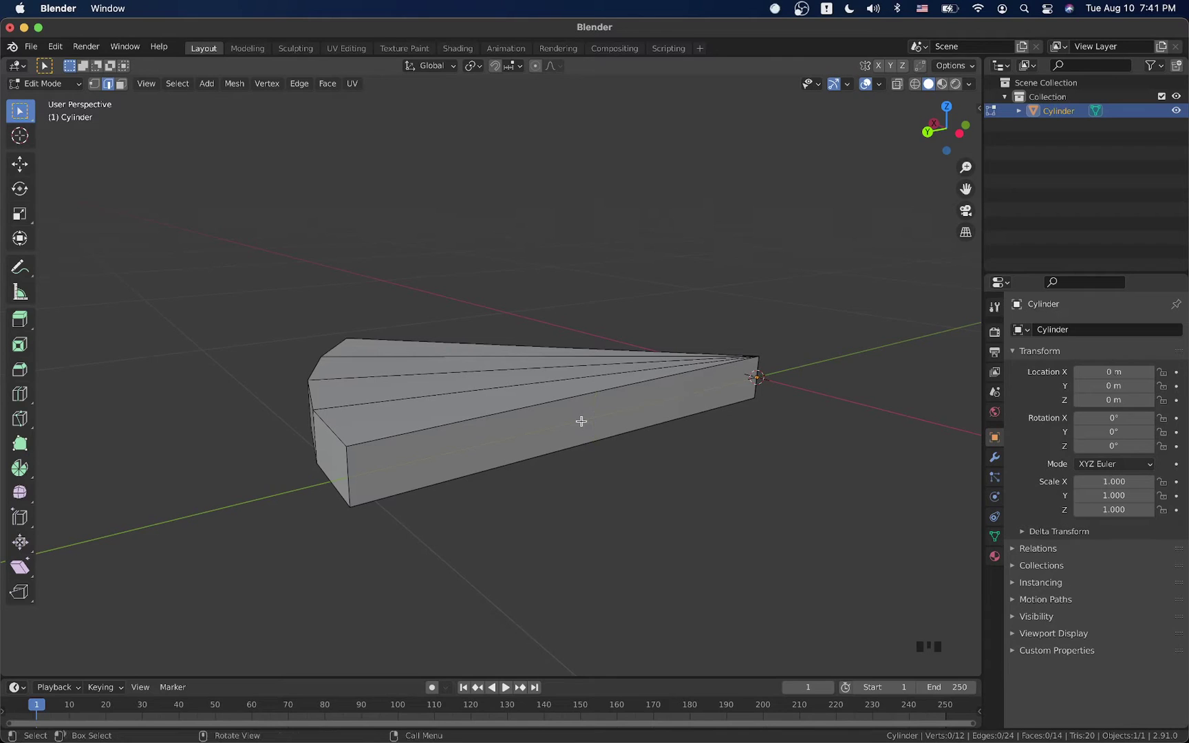
# Switch to face selection and select the four outer rim faces of the wedge.
pyautogui.scroll(-3, 336, 362)
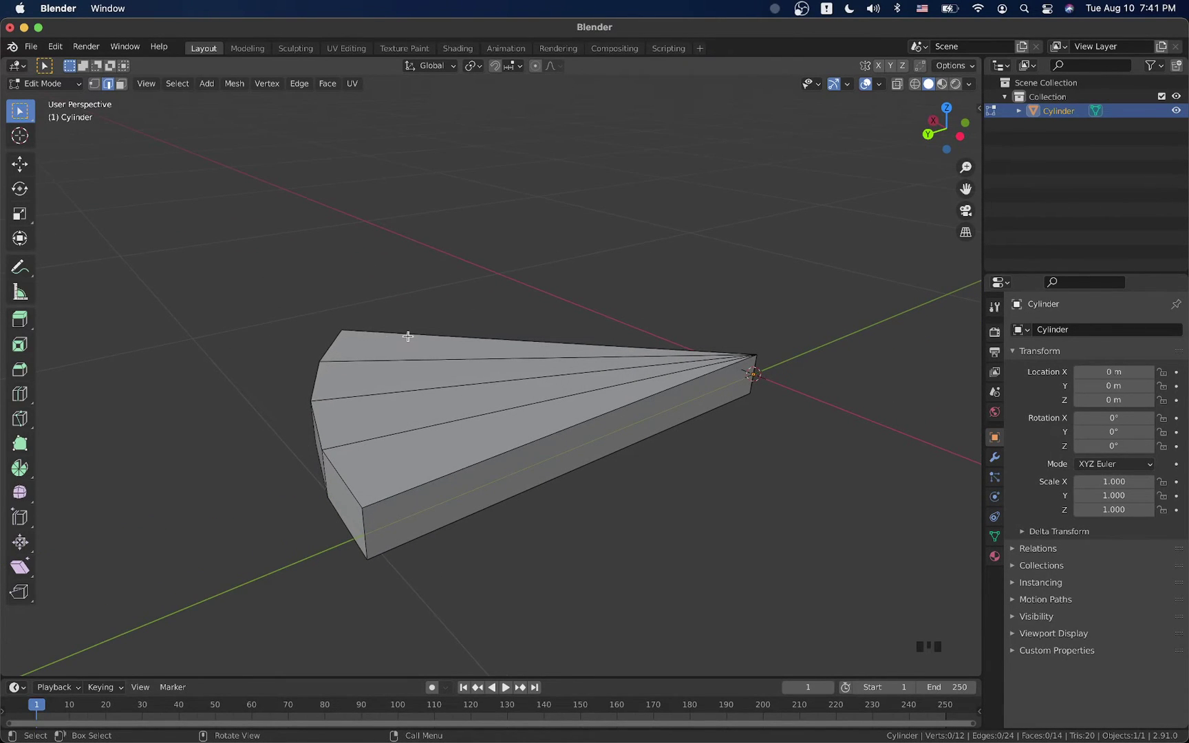
pyautogui.scroll(-4, 408, 336)
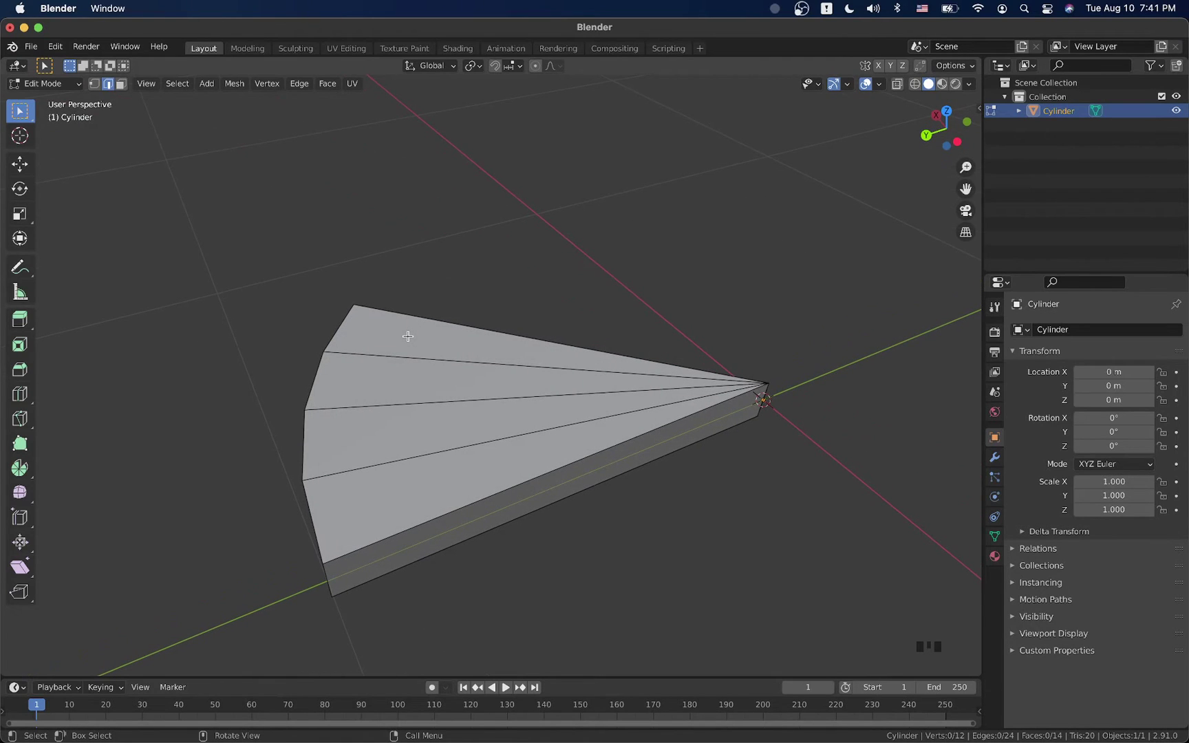
pyautogui.hscroll(6, 408, 335)
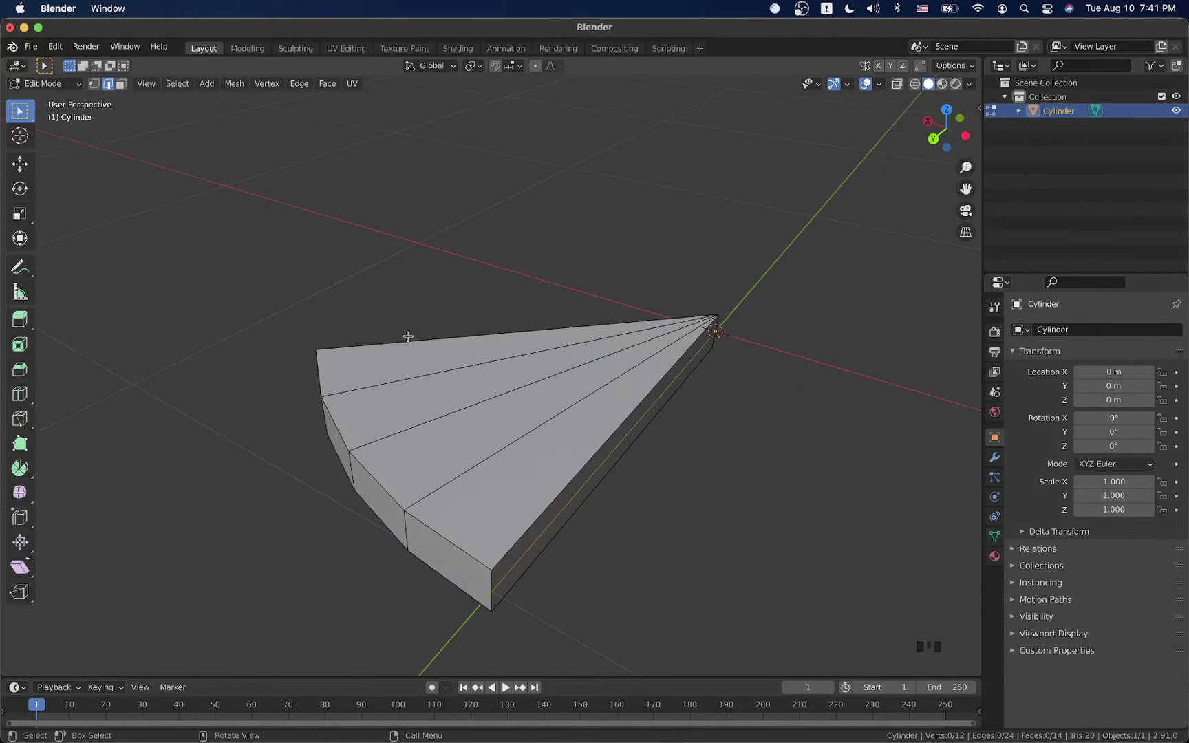
pyautogui.click(121, 83)
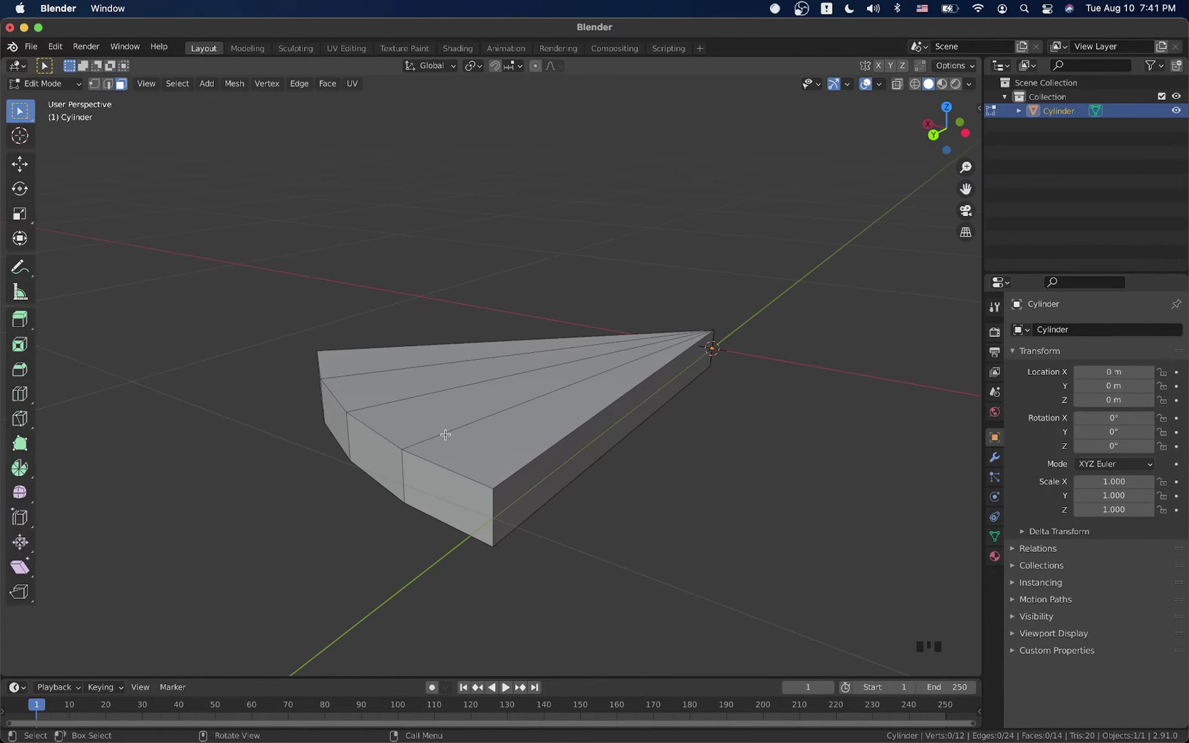
pyautogui.hscroll(5, 303, 385)
pyautogui.click(329, 396)
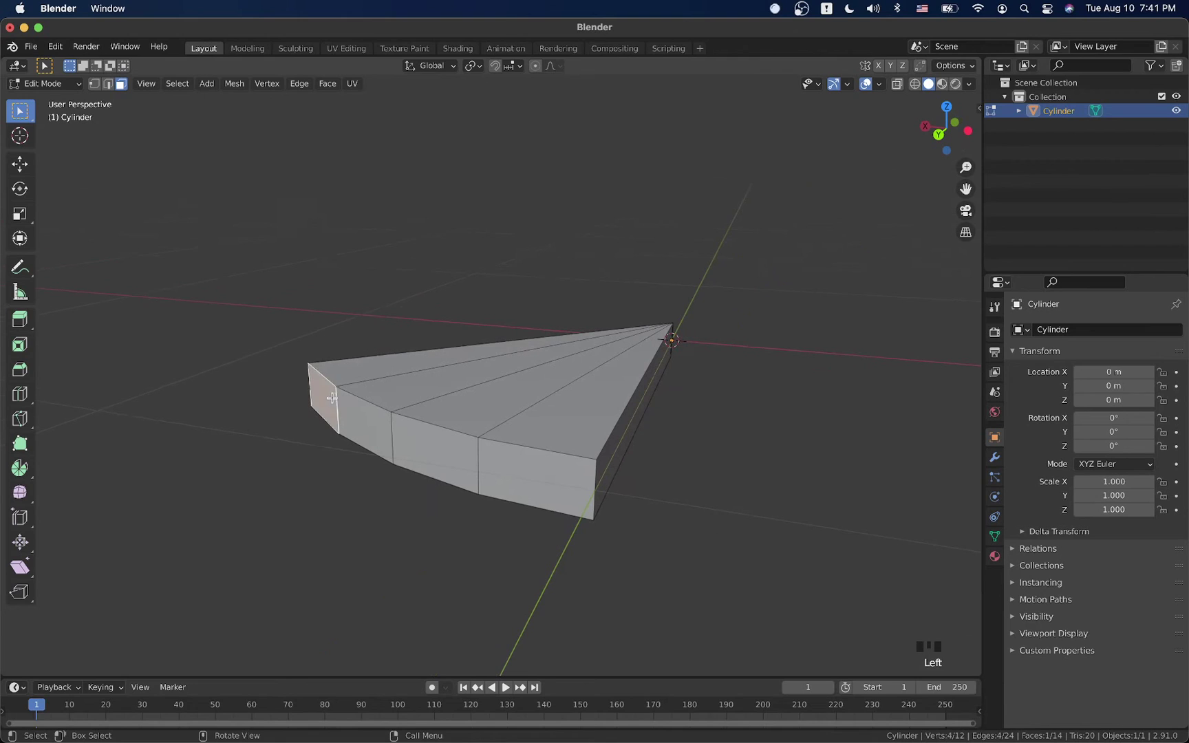
pyautogui.keyDown('shift'); pyautogui.click(364, 417); pyautogui.keyUp('shift')
pyautogui.keyDown('shift'); pyautogui.click(430, 440); pyautogui.keyUp('shift')
pyautogui.keyDown('shift'); pyautogui.click(536, 472); pyautogui.keyUp('shift')
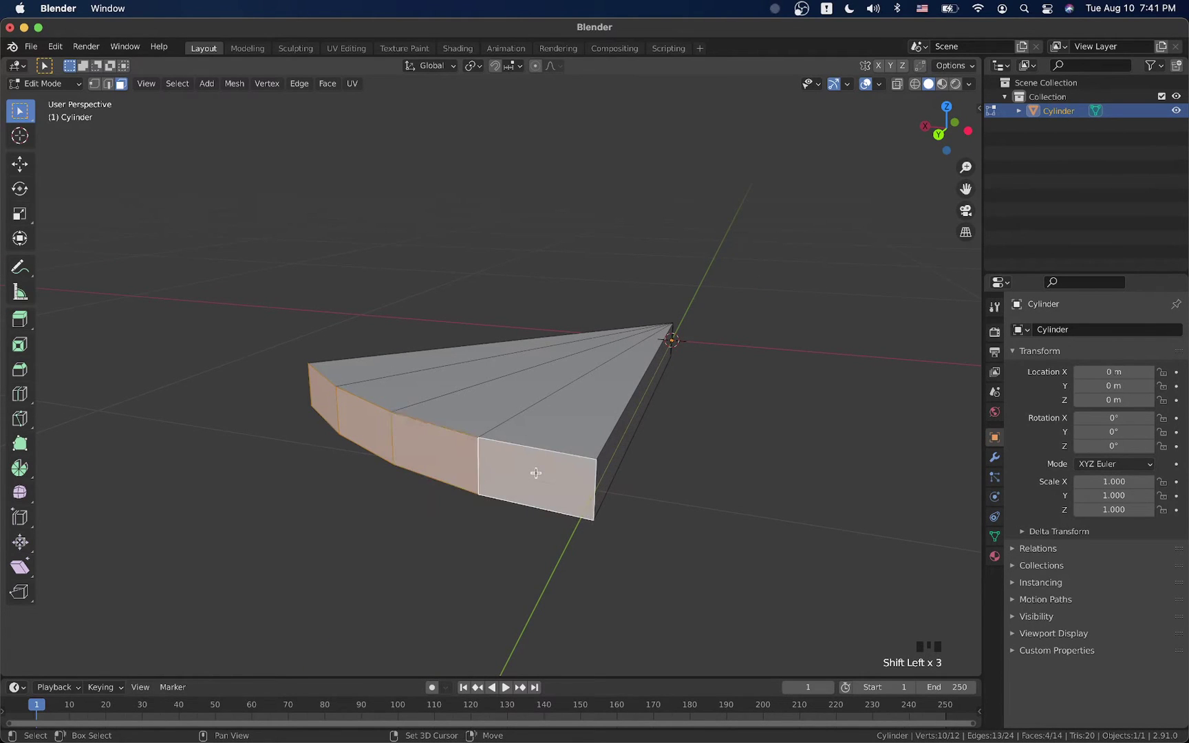
# Extrude the four selected rim faces outward along their normal by about 0.19 m.
pyautogui.scroll(-5, 536, 473)
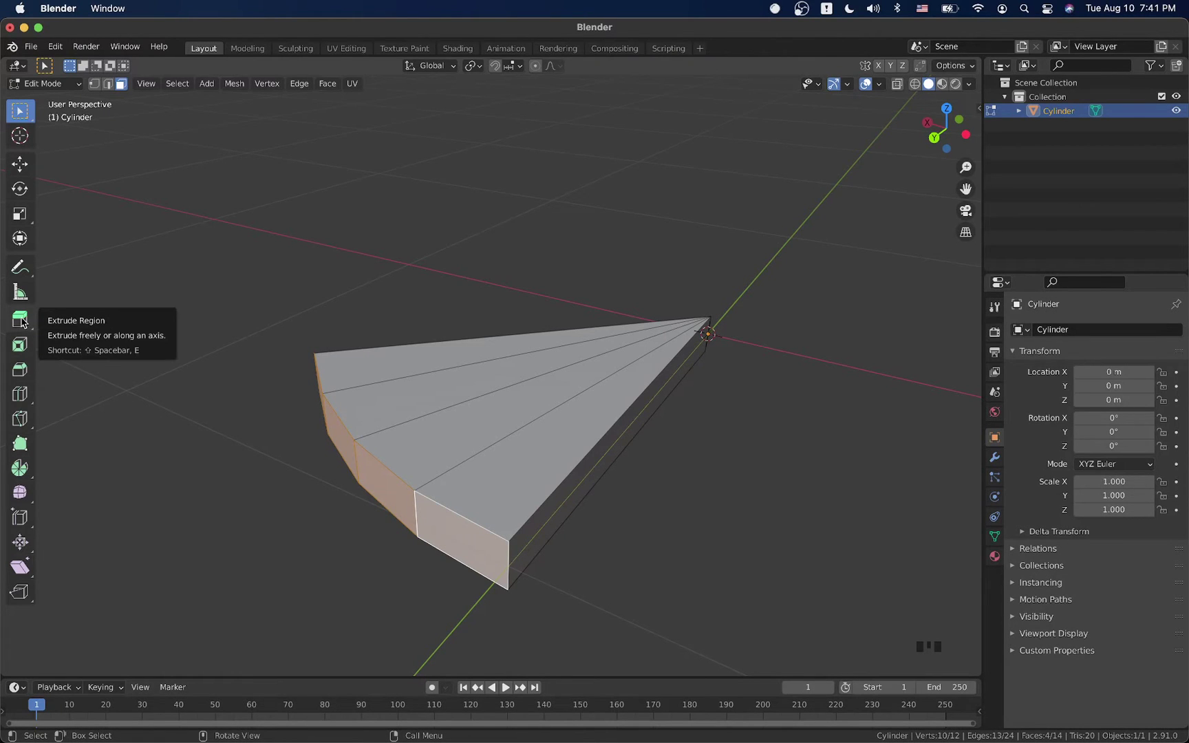
pyautogui.press('e')
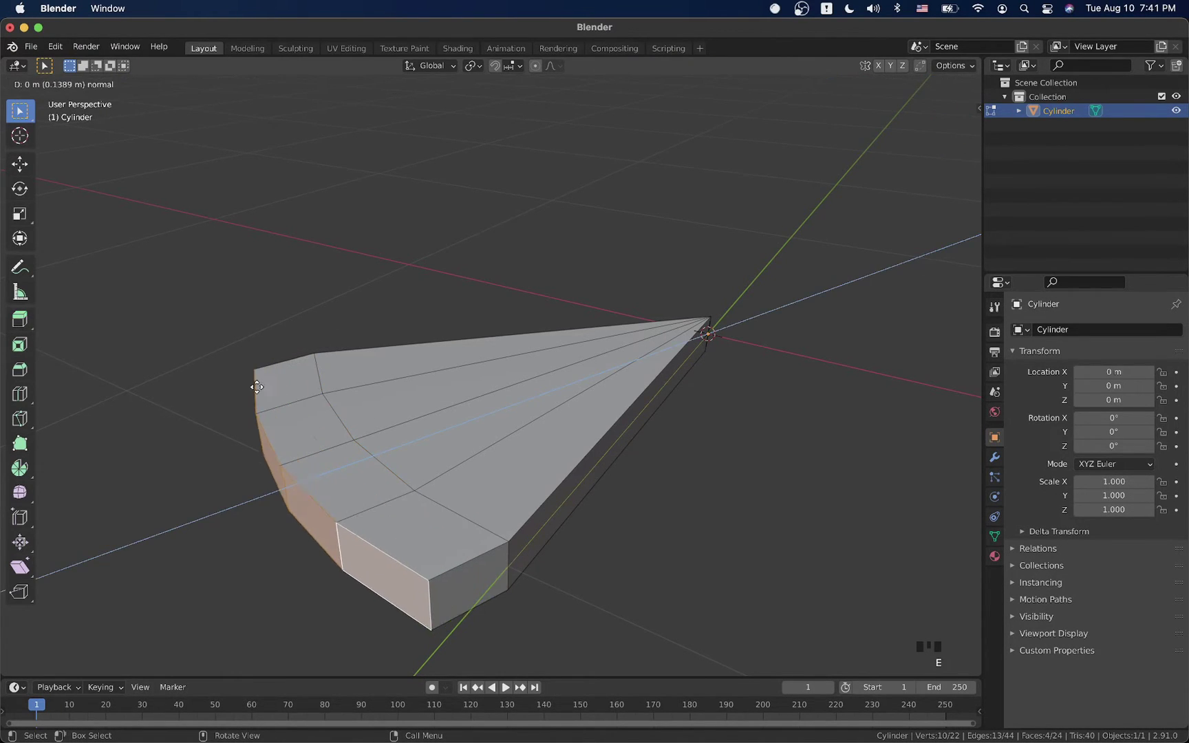
pyautogui.click(248, 403)
pyautogui.scroll(-5, 249, 402)
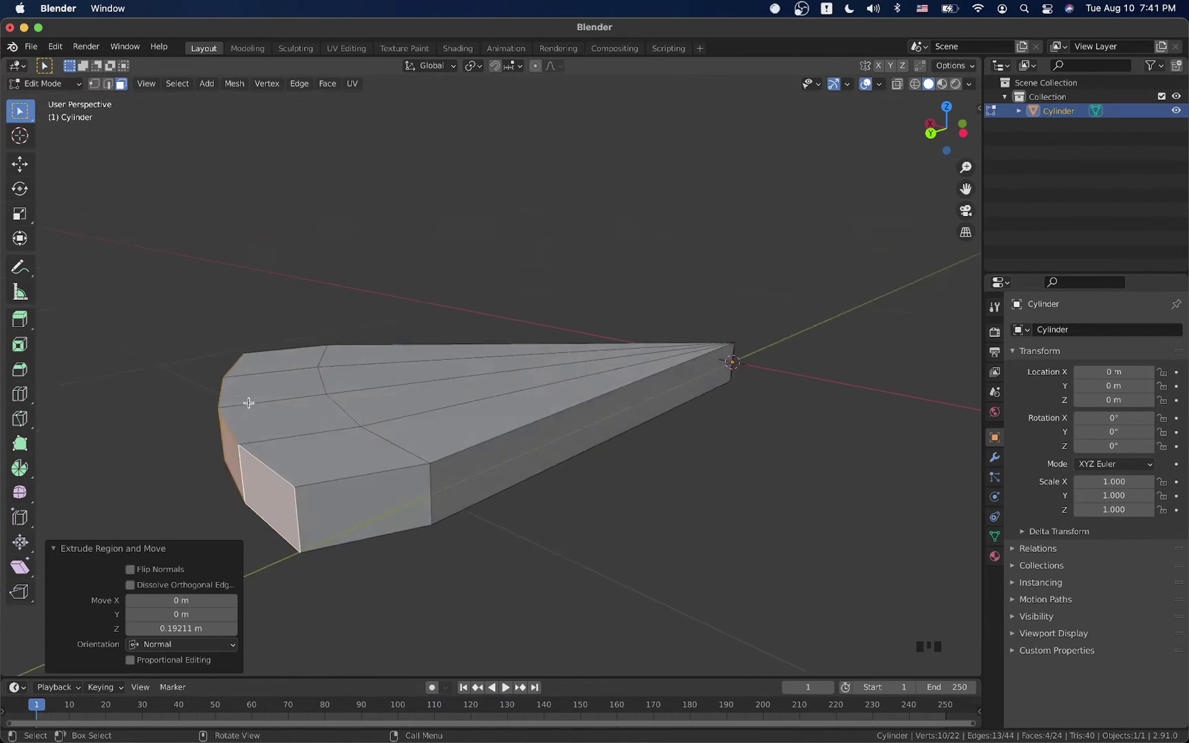
# Examine the extruded rim from above and undo the outward extrusion of the four rim faces.
pyautogui.scroll(8, 249, 402)
pyautogui.hscroll(-5, 249, 403)
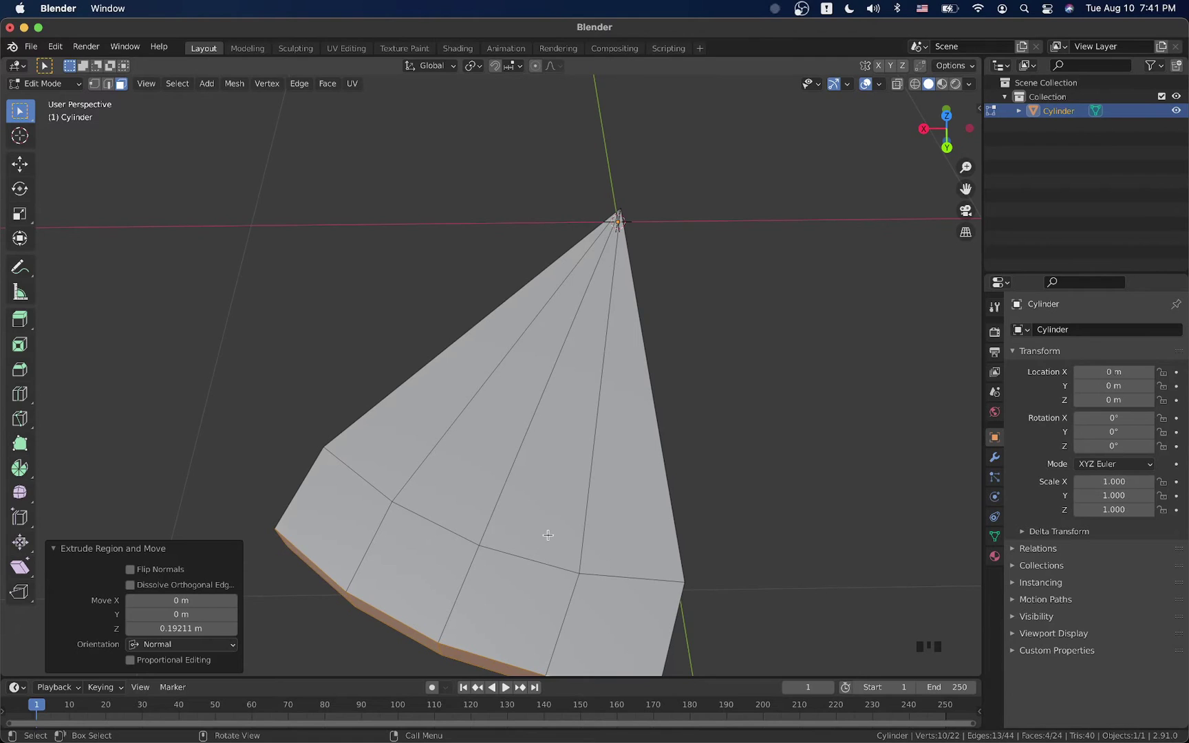
pyautogui.scroll(2, 546, 536)
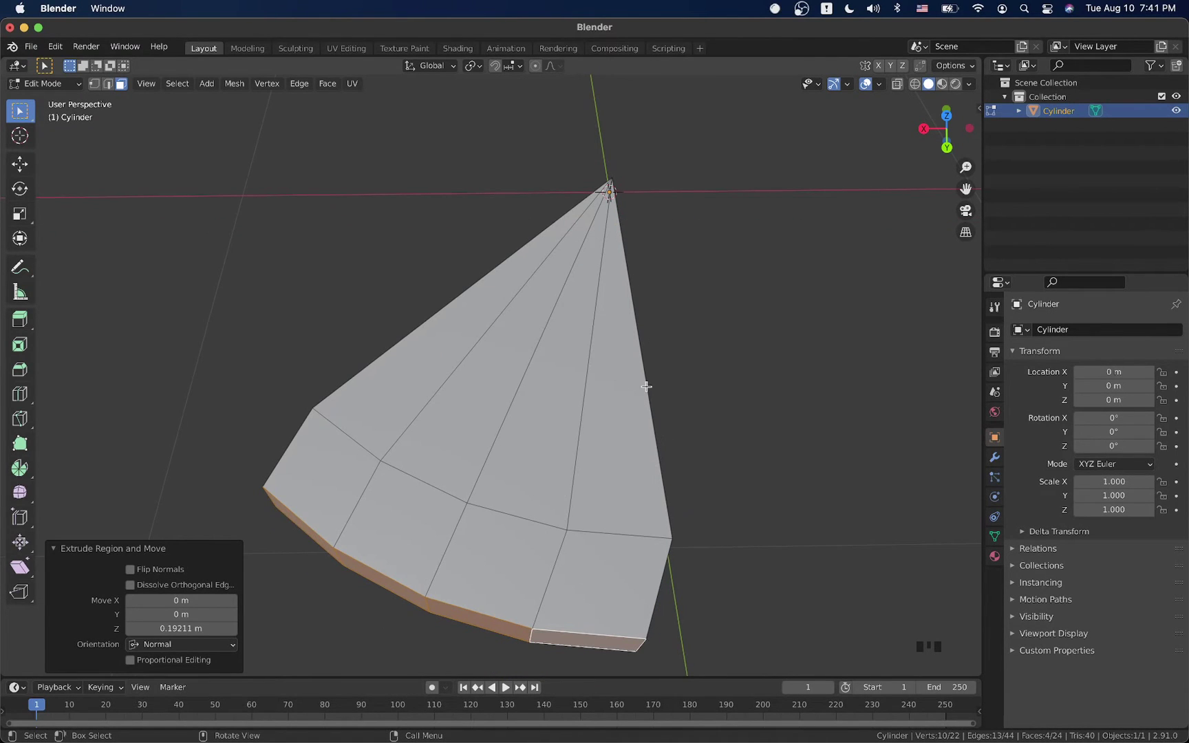
pyautogui.press('super+z')
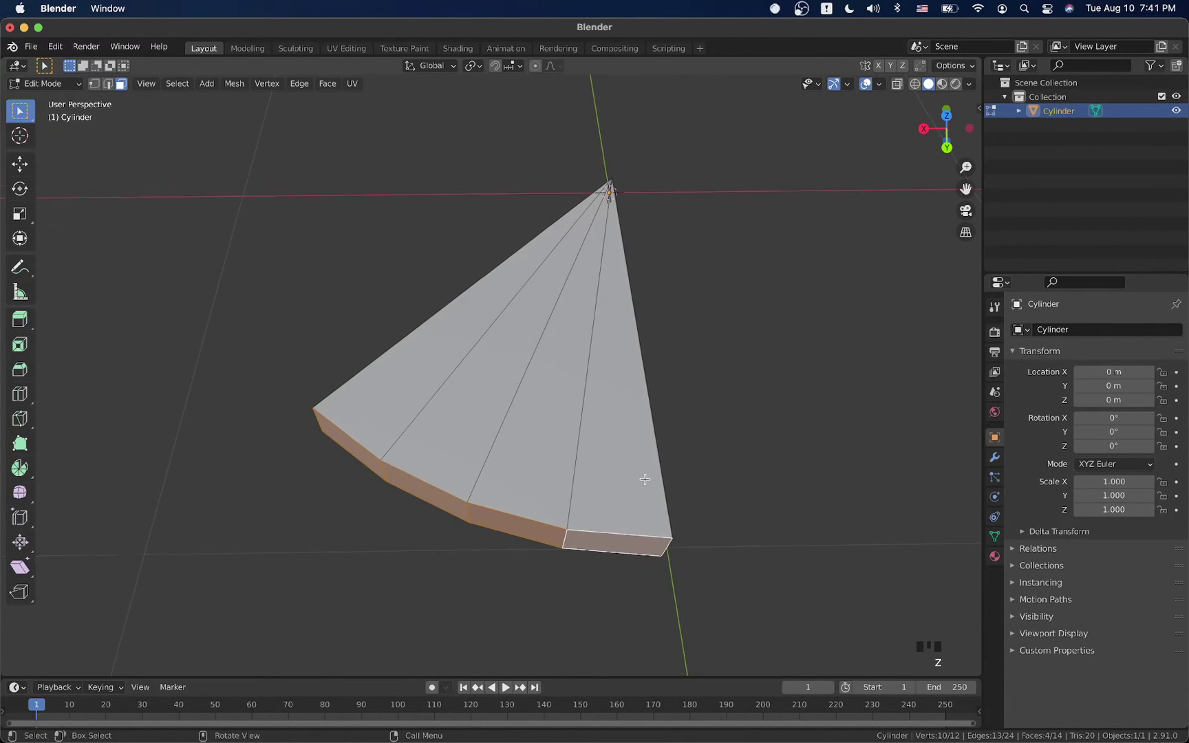
pyautogui.scroll(-2, 645, 479)
pyautogui.scroll(-2, 645, 479)
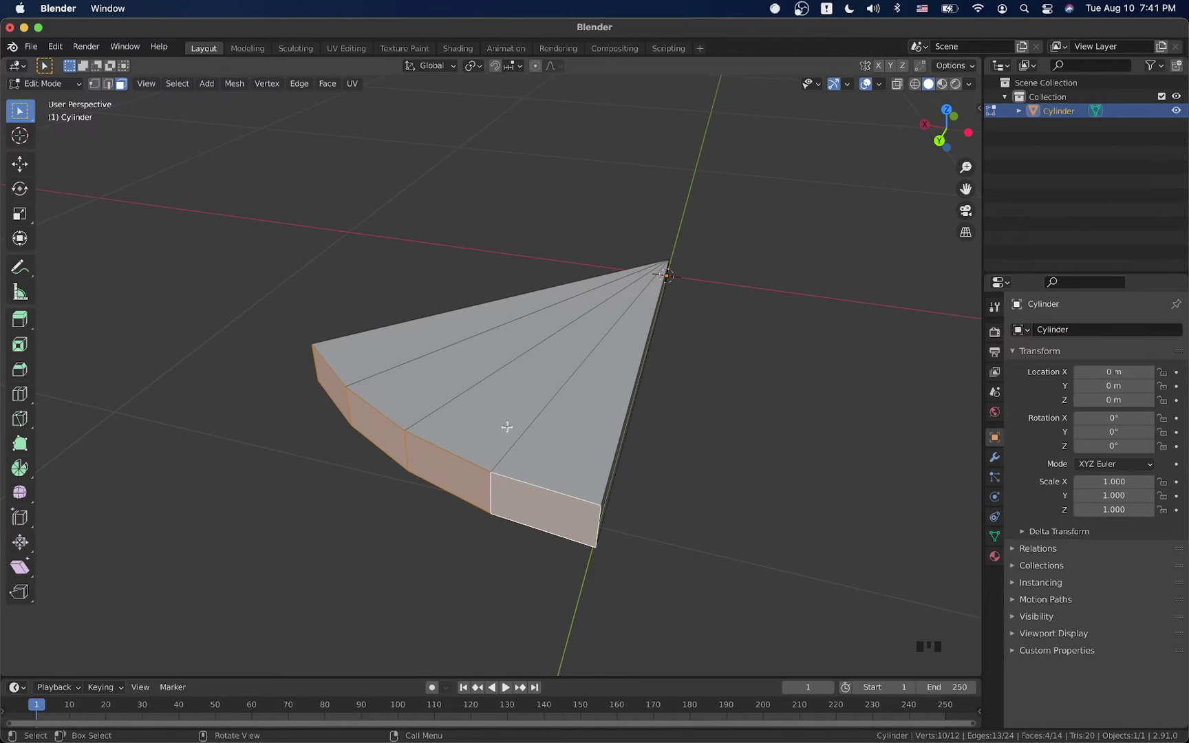
# Try extruding the four rim faces along their normals by about 0.1 m, inspect the shape, and undo it.
pyautogui.hotkey('alt', 'e')
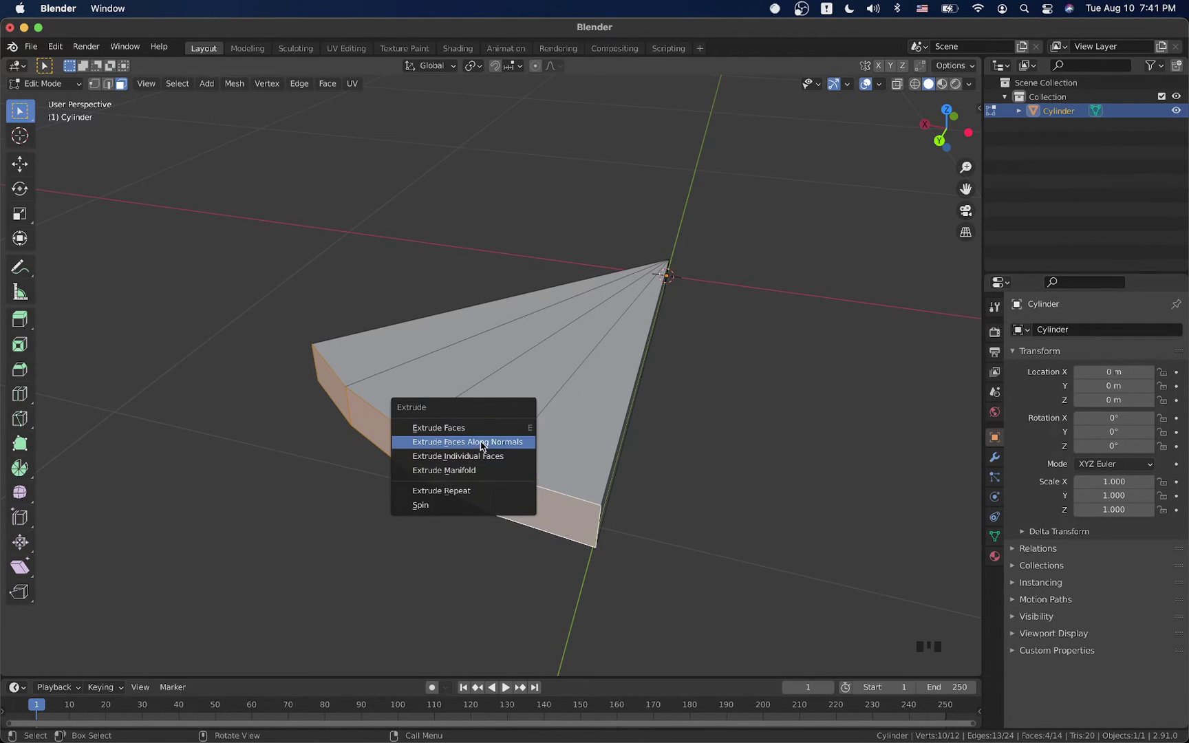
pyautogui.click(457, 443)
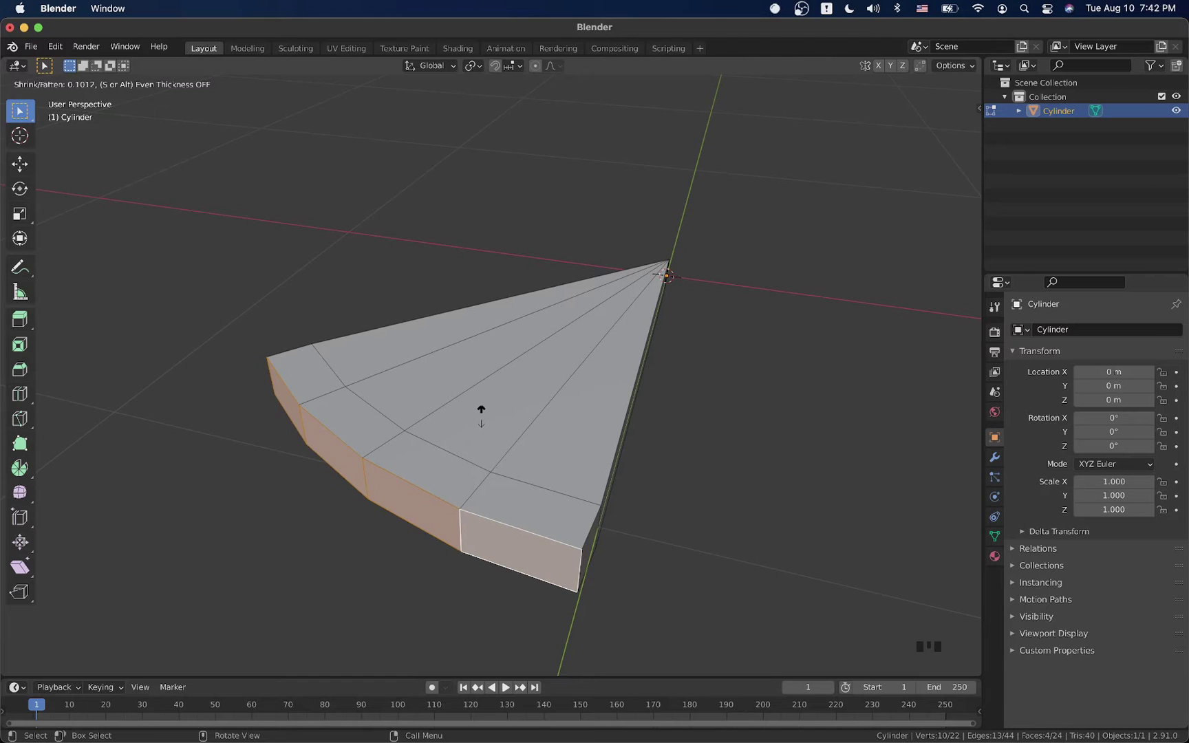
pyautogui.click(481, 413)
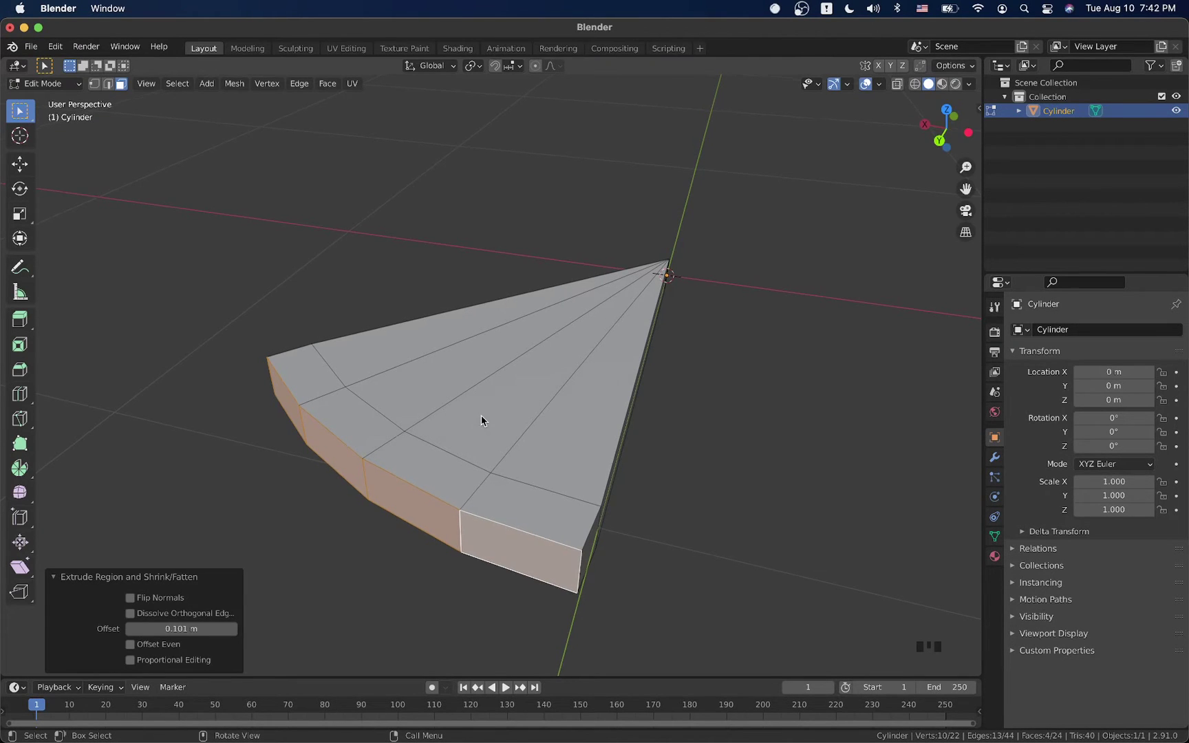
pyautogui.scroll(5, 481, 415)
pyautogui.scroll(2, 481, 421)
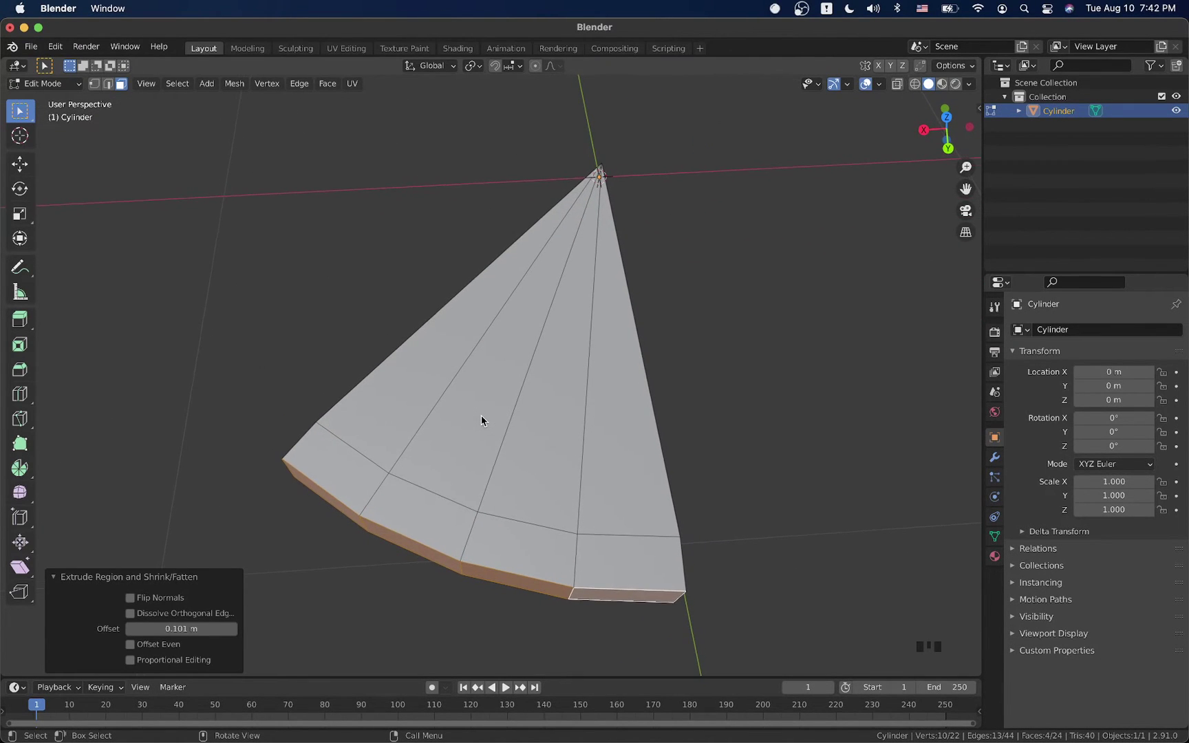
pyautogui.press('super')
pyautogui.scroll(-3, 481, 415)
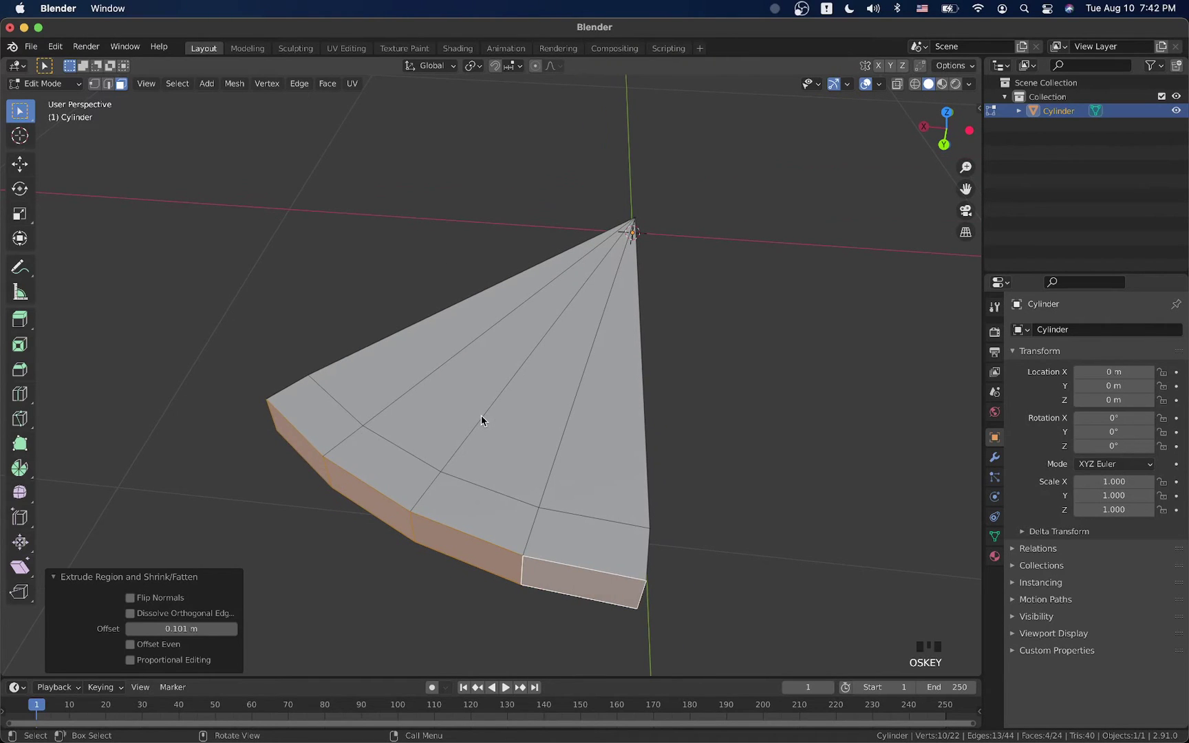
pyautogui.press('super+z')
# Apply Extrude Manifold to the four rim faces, leaving the movement at 0 m.
pyautogui.hotkey('alt', 'e')
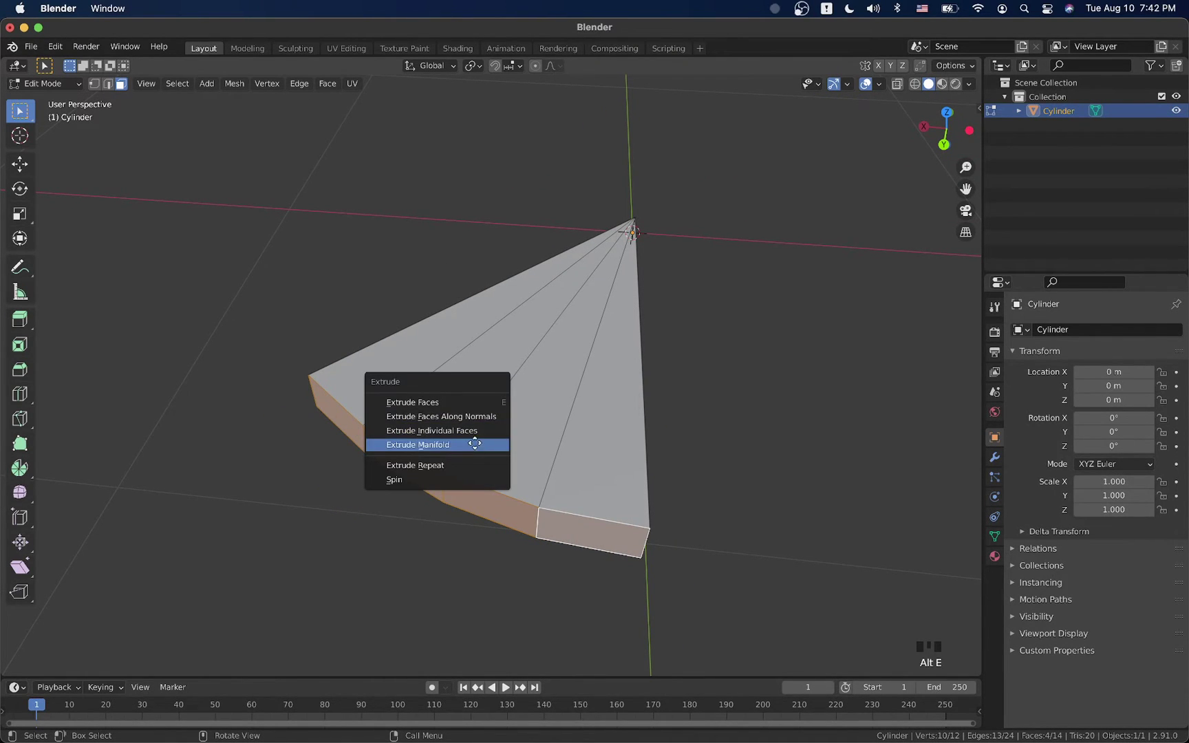
pyautogui.click(478, 445)
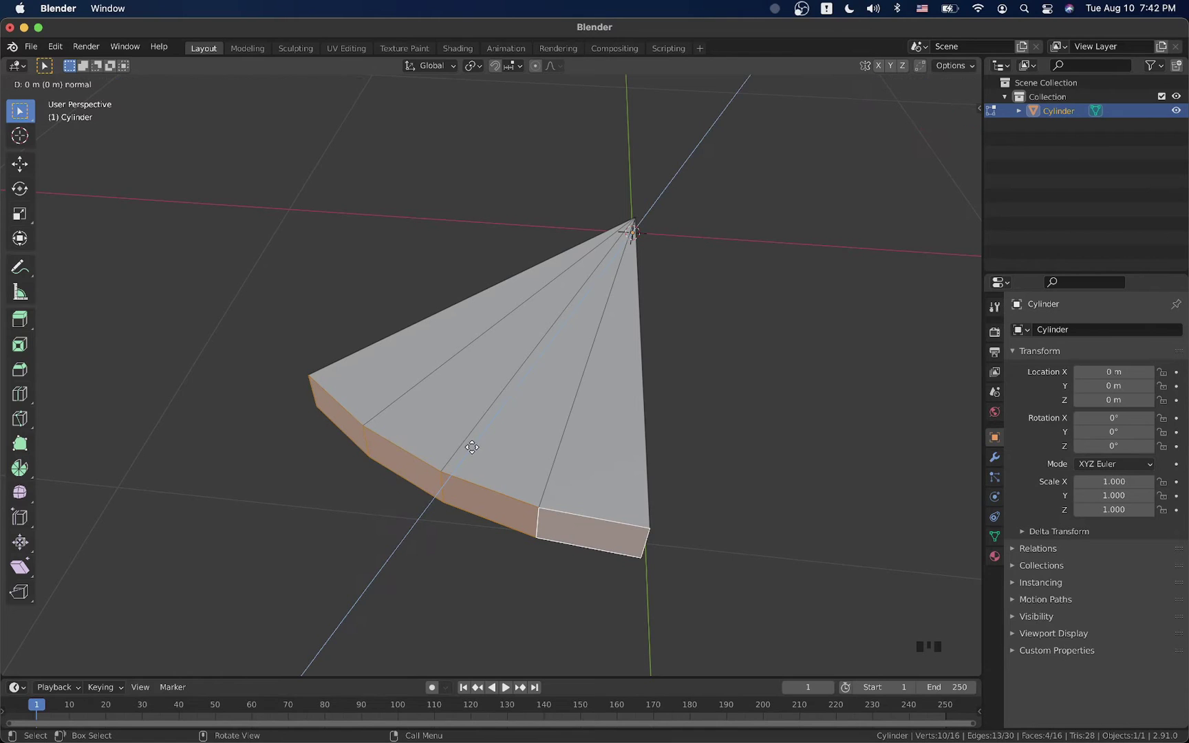
pyautogui.click(435, 528)
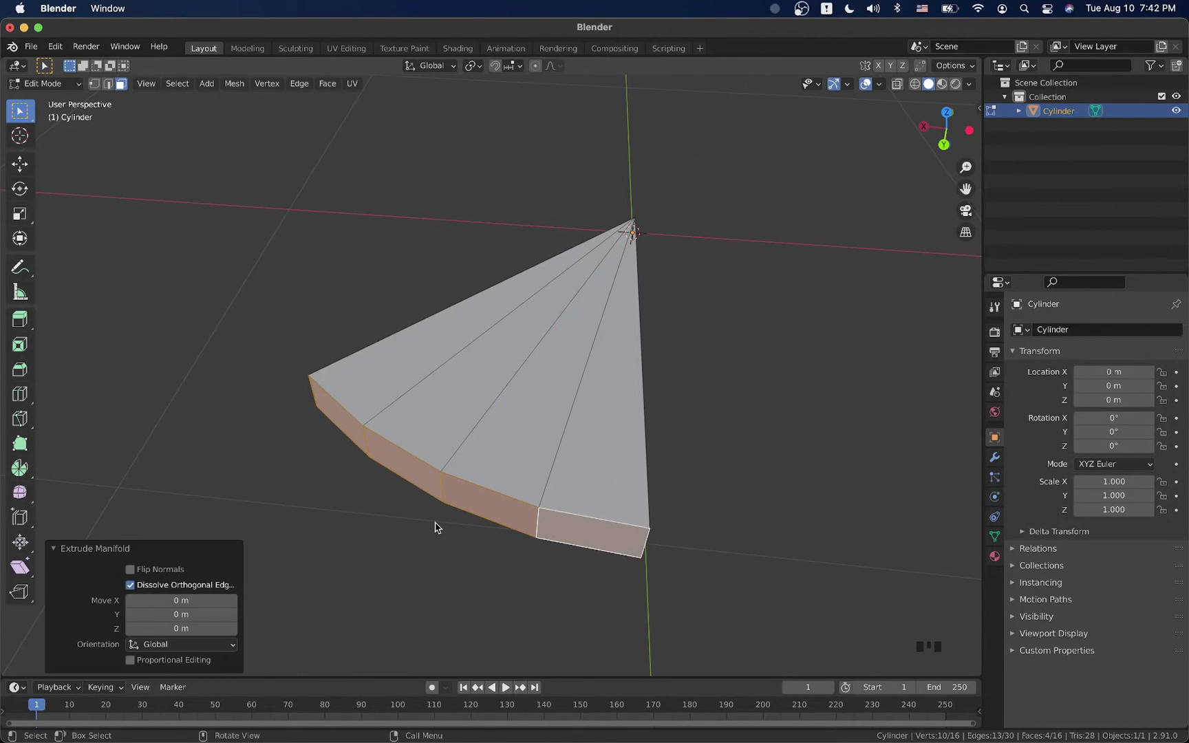
# Try Extrude Individual Faces on the four rim faces, pulling them outward about 0.15 m, and cancel the offset.
pyautogui.hotkey('alt', 'e')
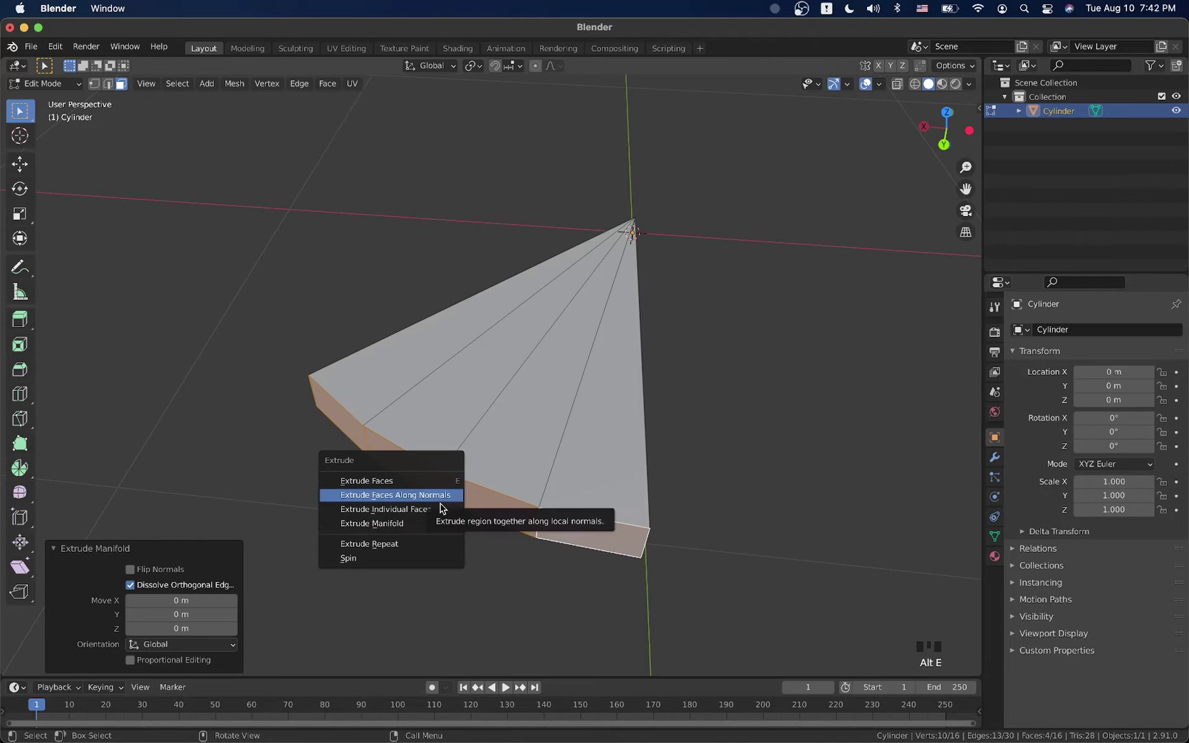
pyautogui.click(439, 508)
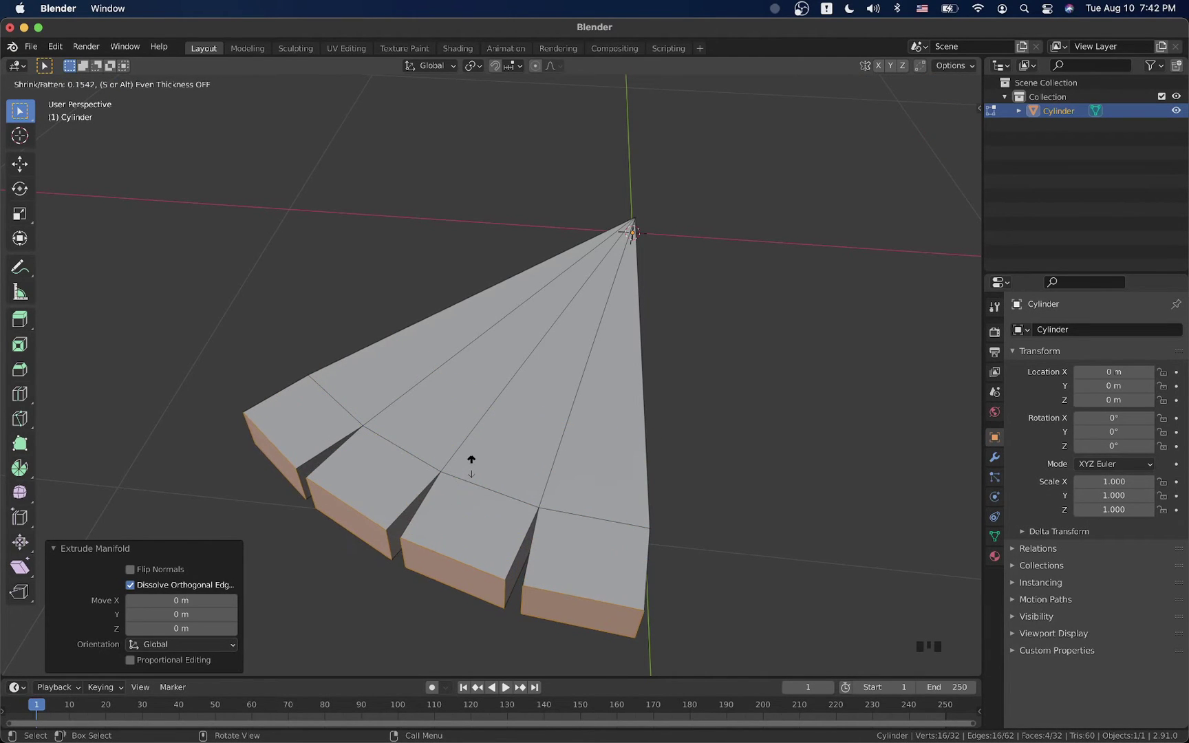
pyautogui.press('Escape')
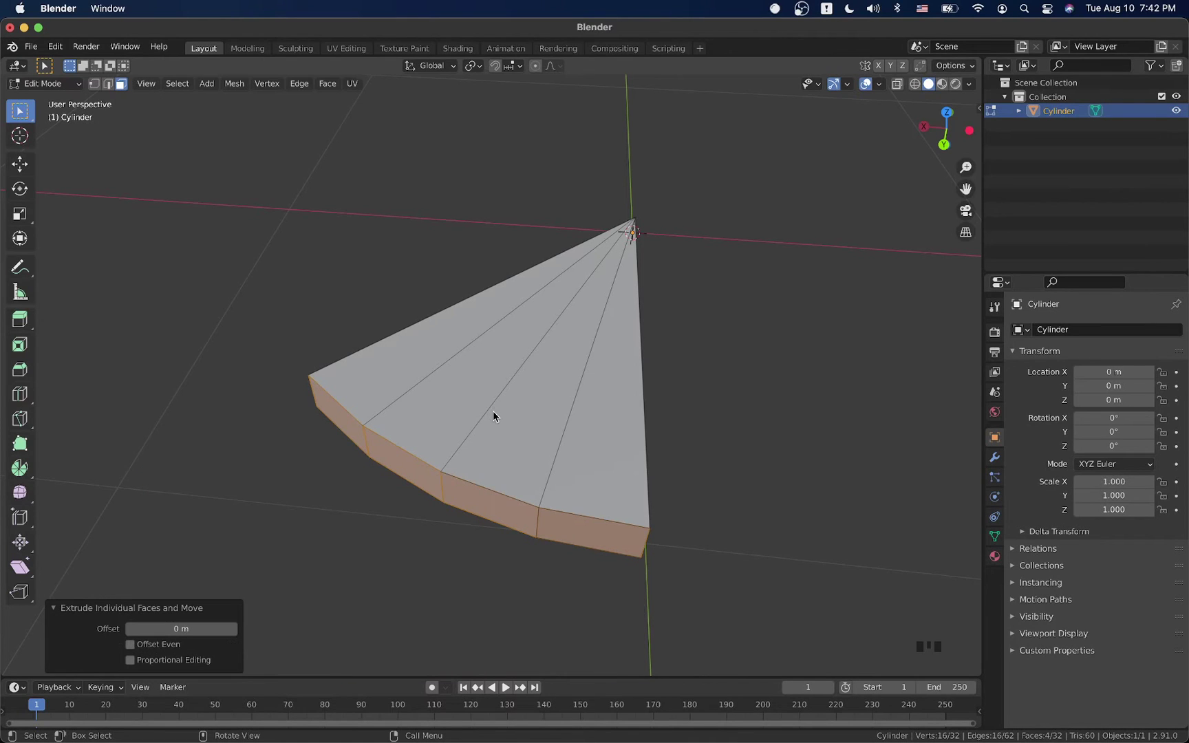
# Try Extrude Faces Along Normals twice on the rim faces and cancel the offset each time.
pyautogui.hotkey('alt', 'e')
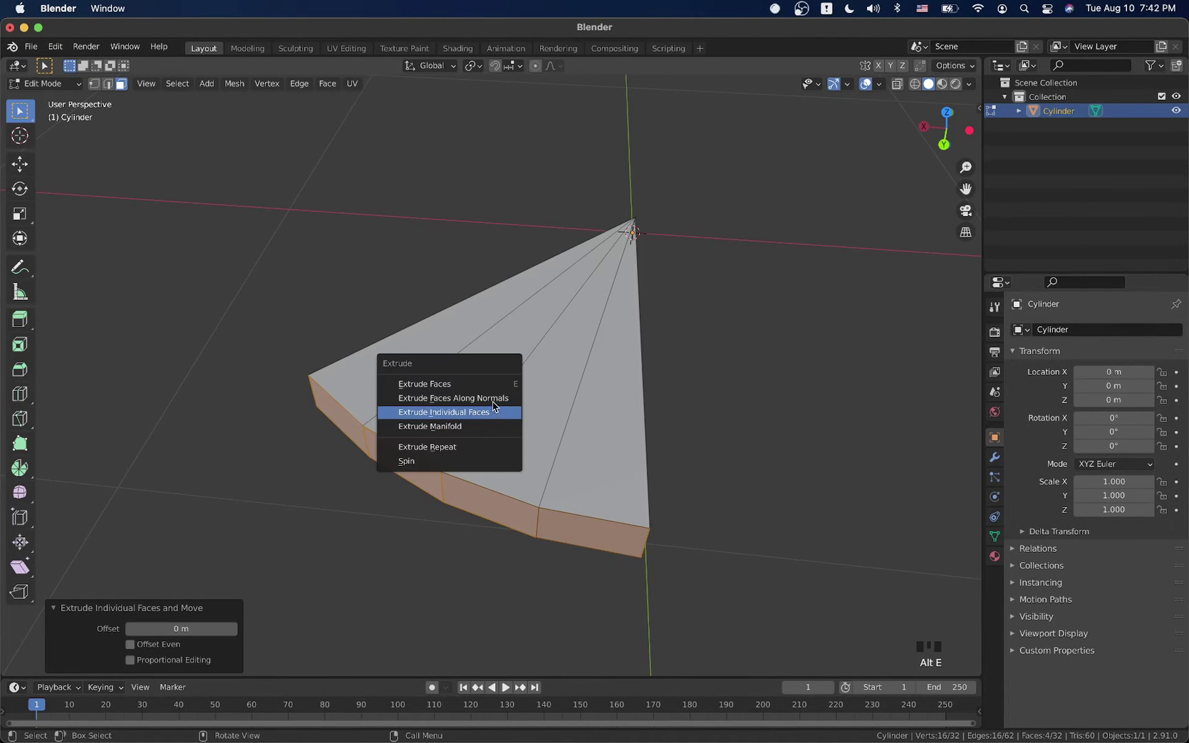
pyautogui.click(494, 406)
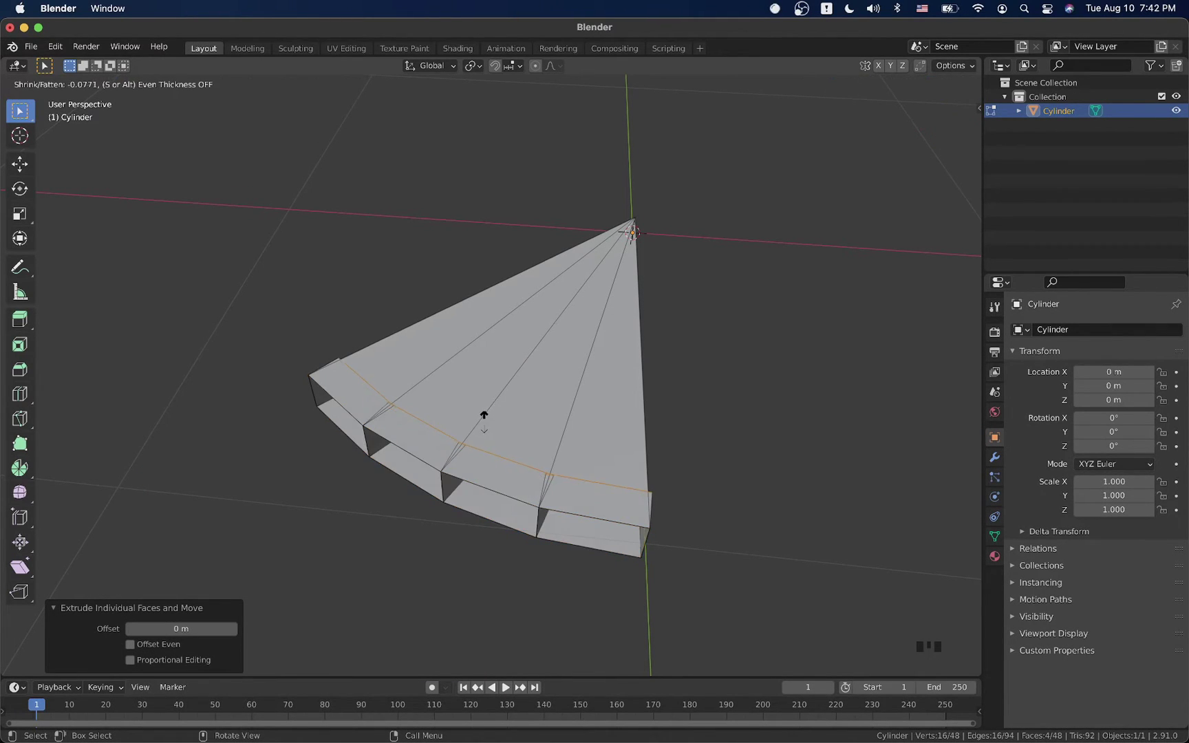
pyautogui.rightClick(536, 360)
pyautogui.hotkey('alt', 'e')
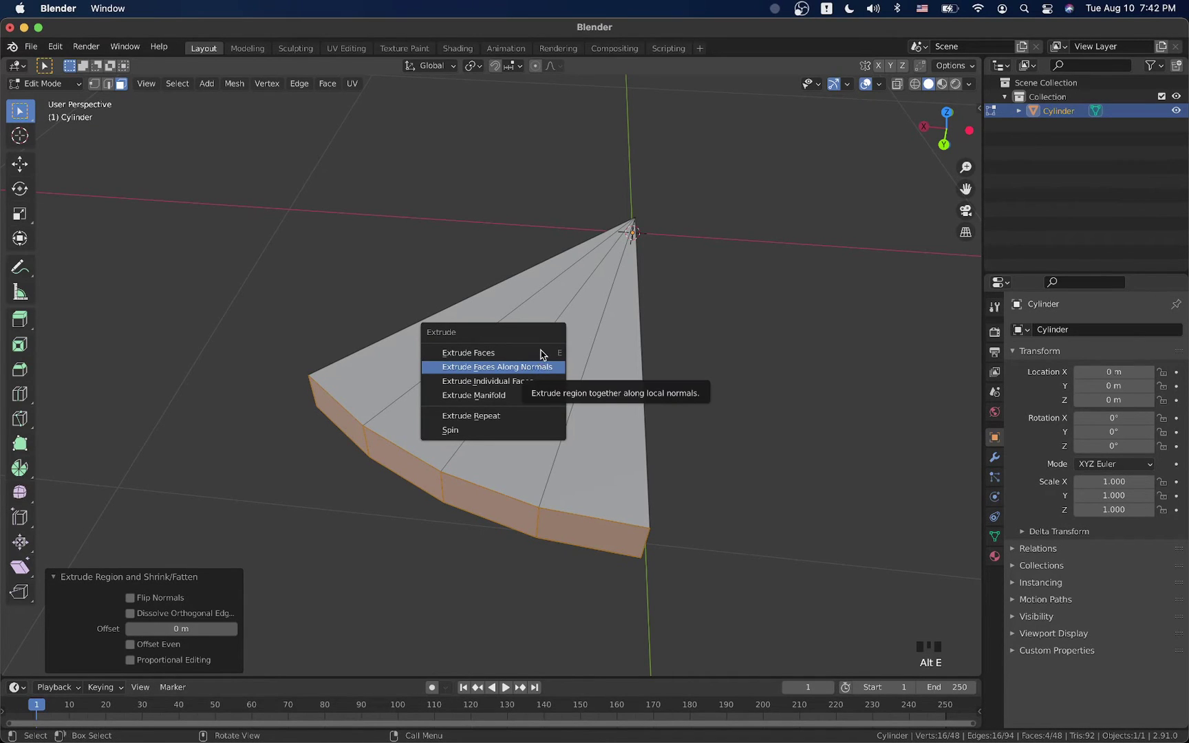
pyautogui.click(536, 372)
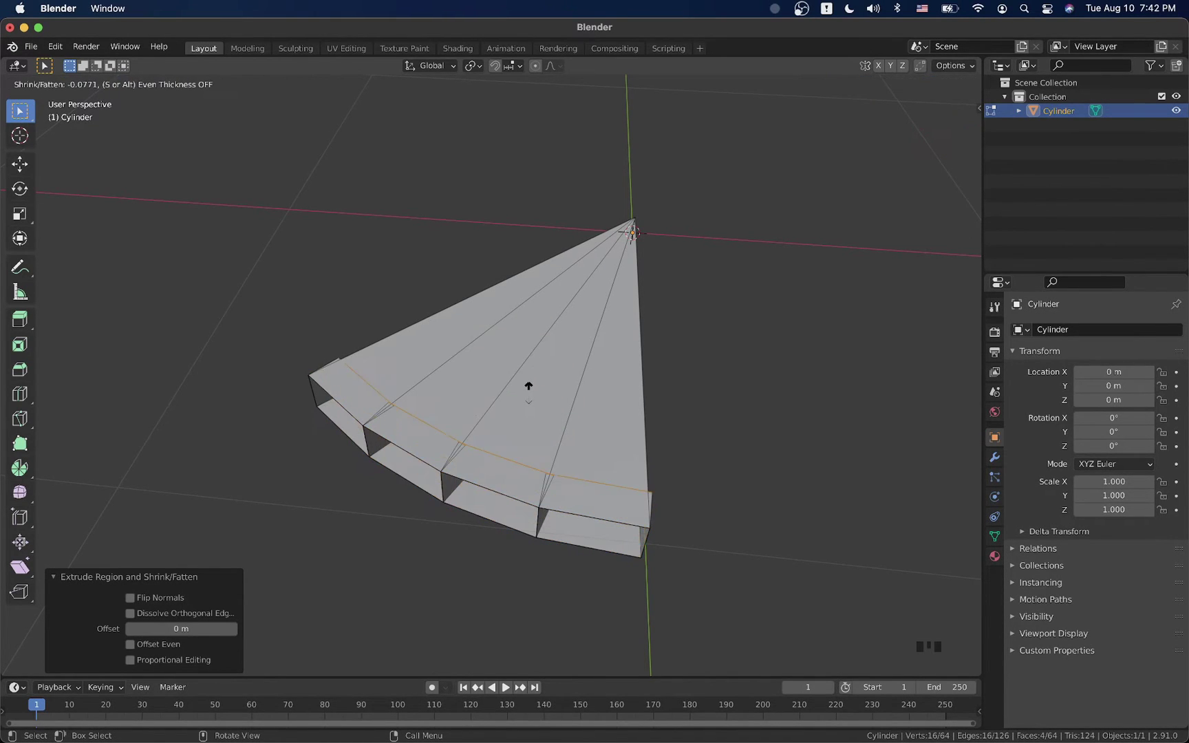
pyautogui.rightClick(558, 342)
# Try moving the rim faces by about 0.23 m in X, 0.11 m in Y and -0.08 m in Z, and undo the move and the last extrusion.
pyautogui.press('g')
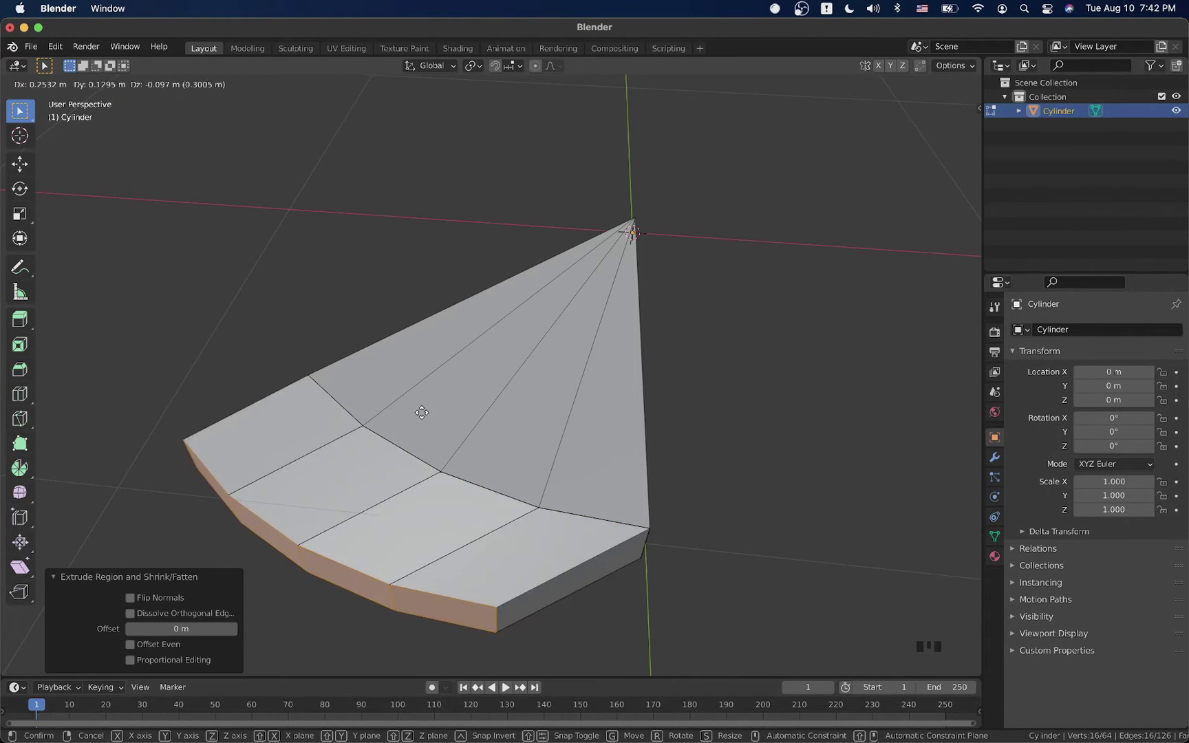
pyautogui.click(449, 396)
pyautogui.press('super')
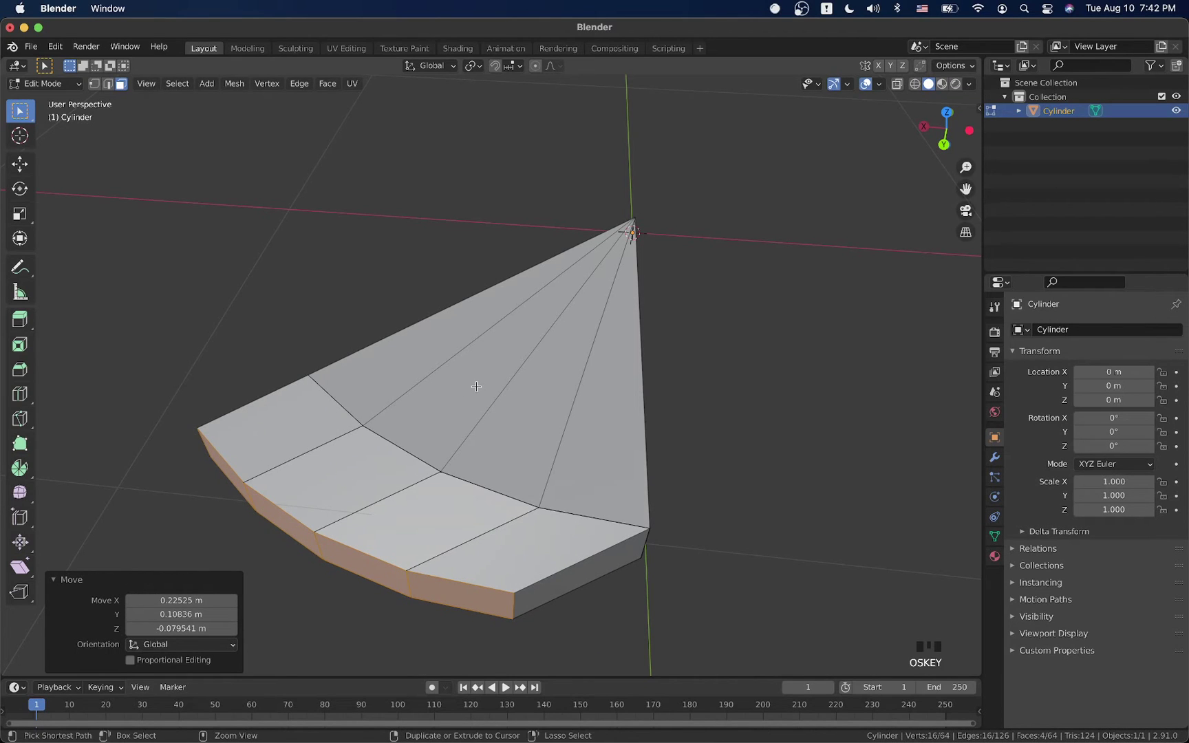
pyautogui.press('super+z')
pyautogui.press('super+z')
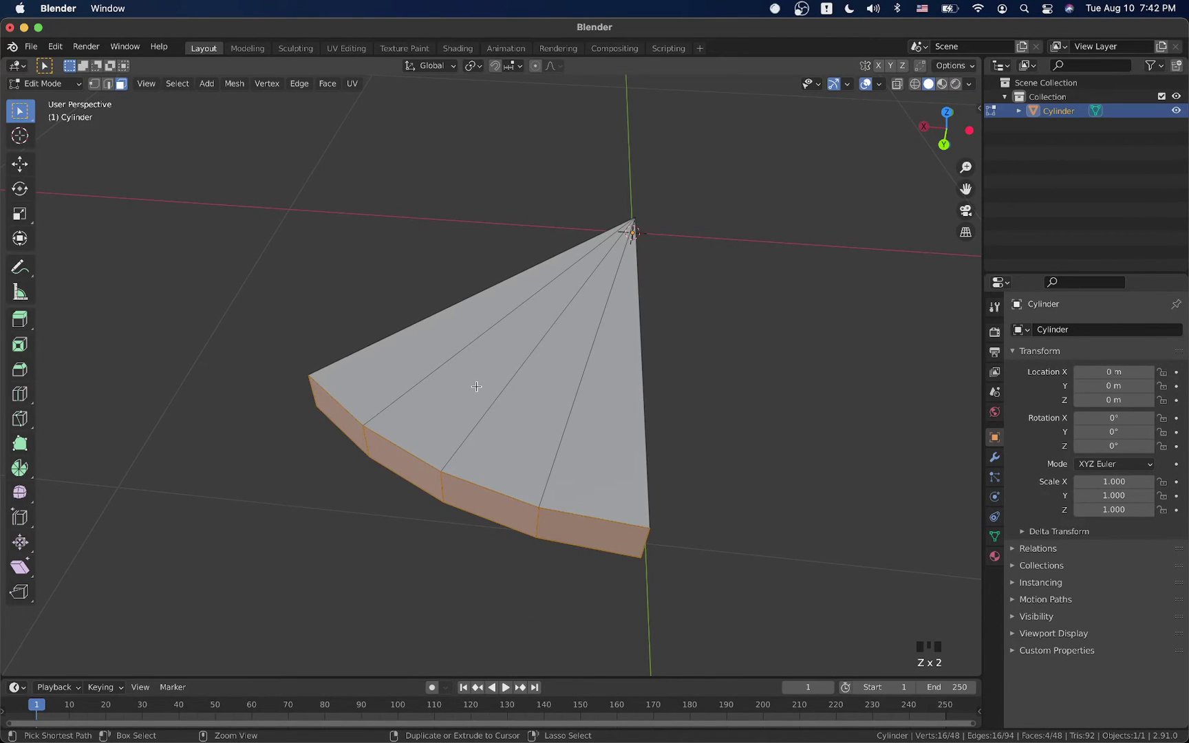
# Test the rim faces with a cancelled move and undo the leftover along-normals and individual-face extrusions.
pyautogui.press('g')
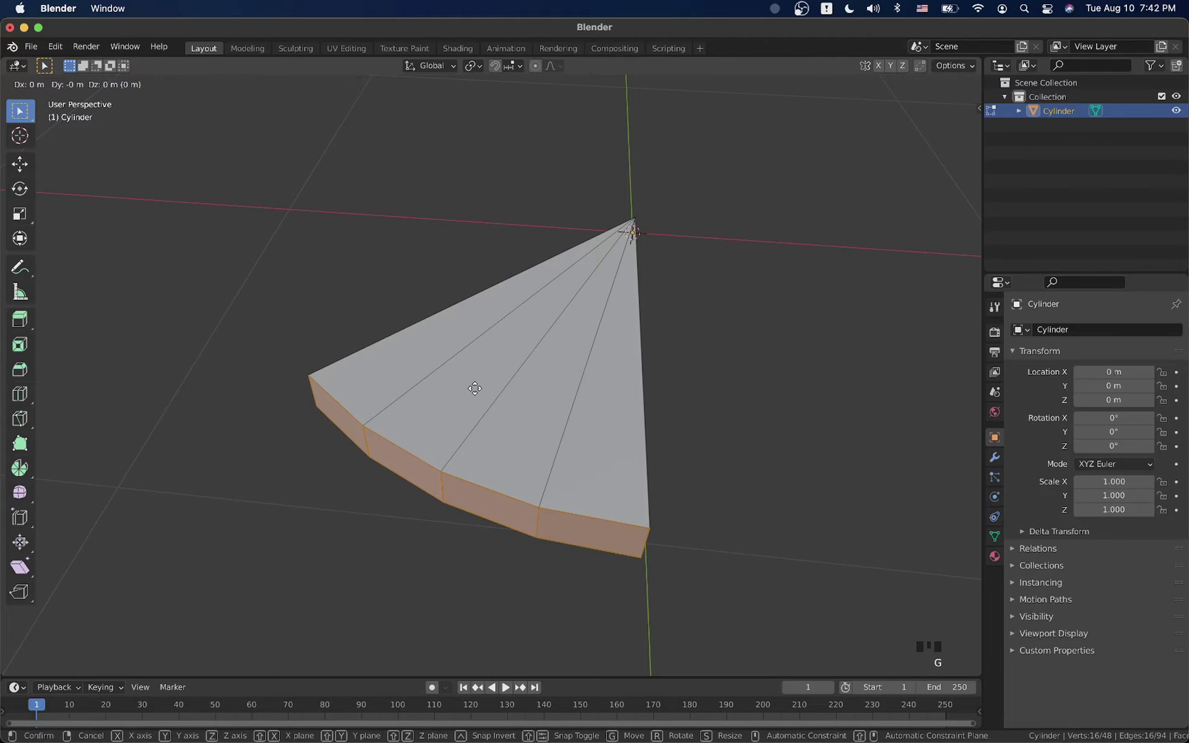
pyautogui.rightClick(435, 413)
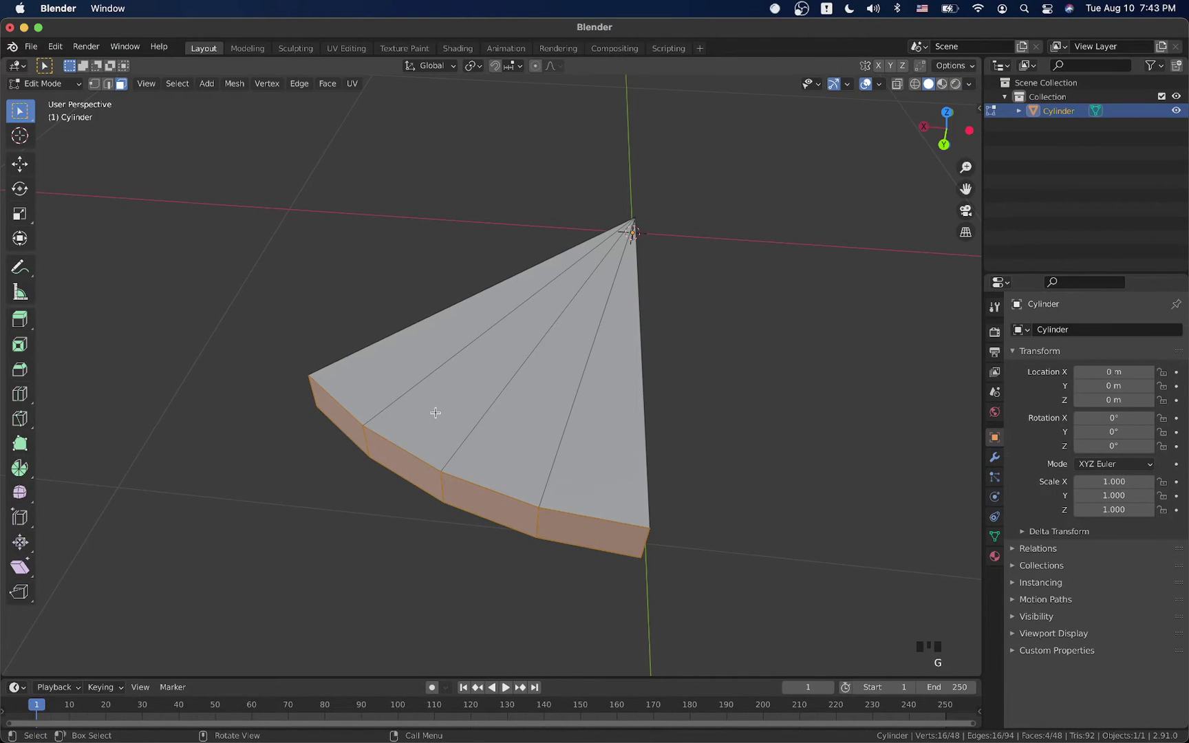
pyautogui.hotkey('ctrl', 'z')
pyautogui.hotkey('ctrl', 'z')
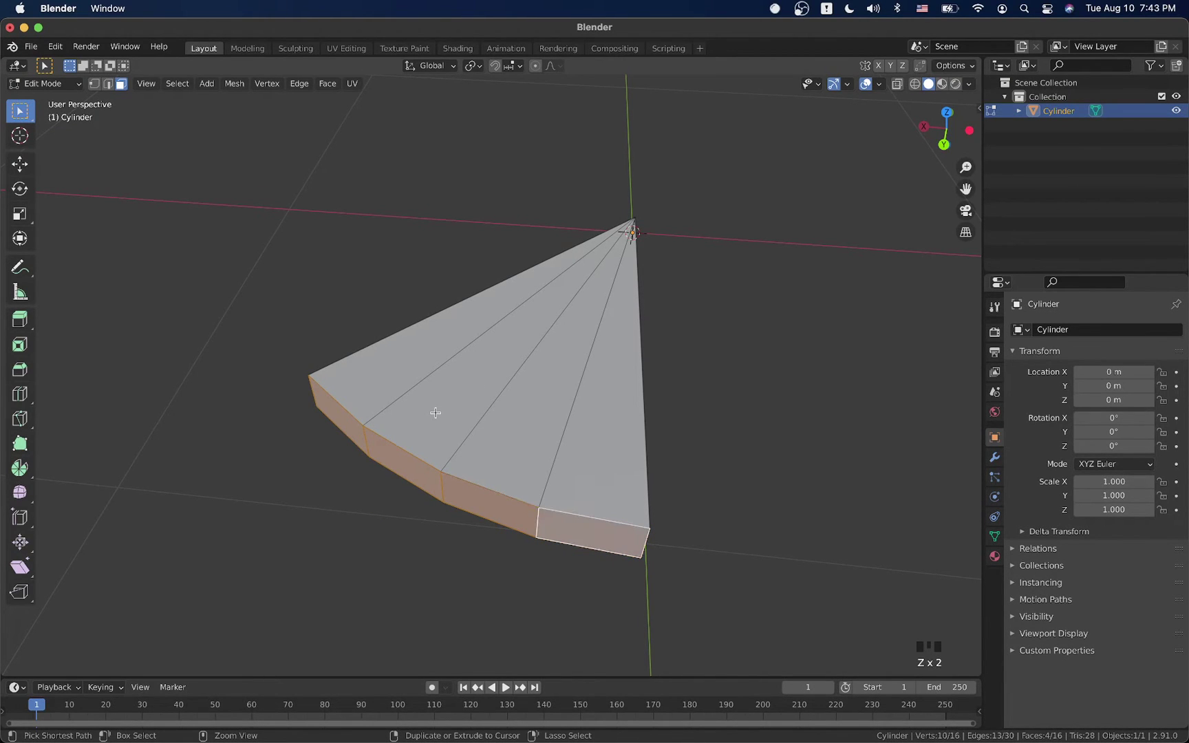
# Extrude the four rim faces outward along their normals by about 0.086 m.
pyautogui.press('g')
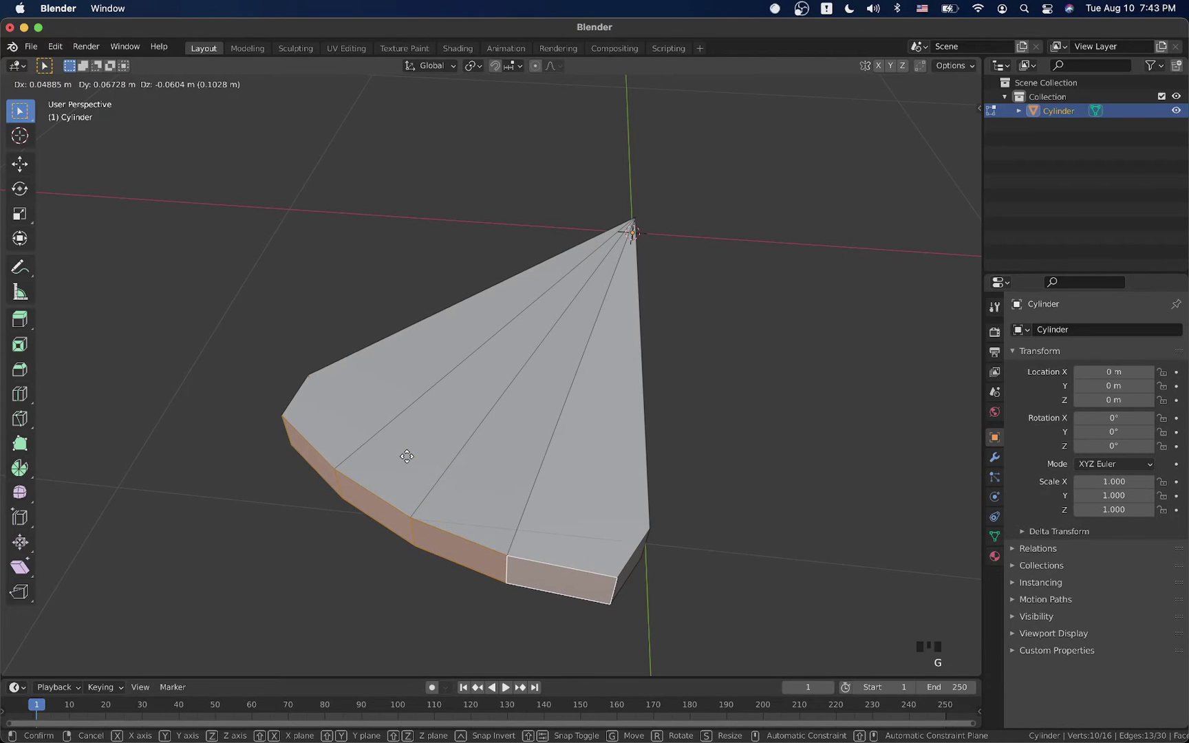
pyautogui.rightClick(407, 456)
pyautogui.hotkey('alt', 'e')
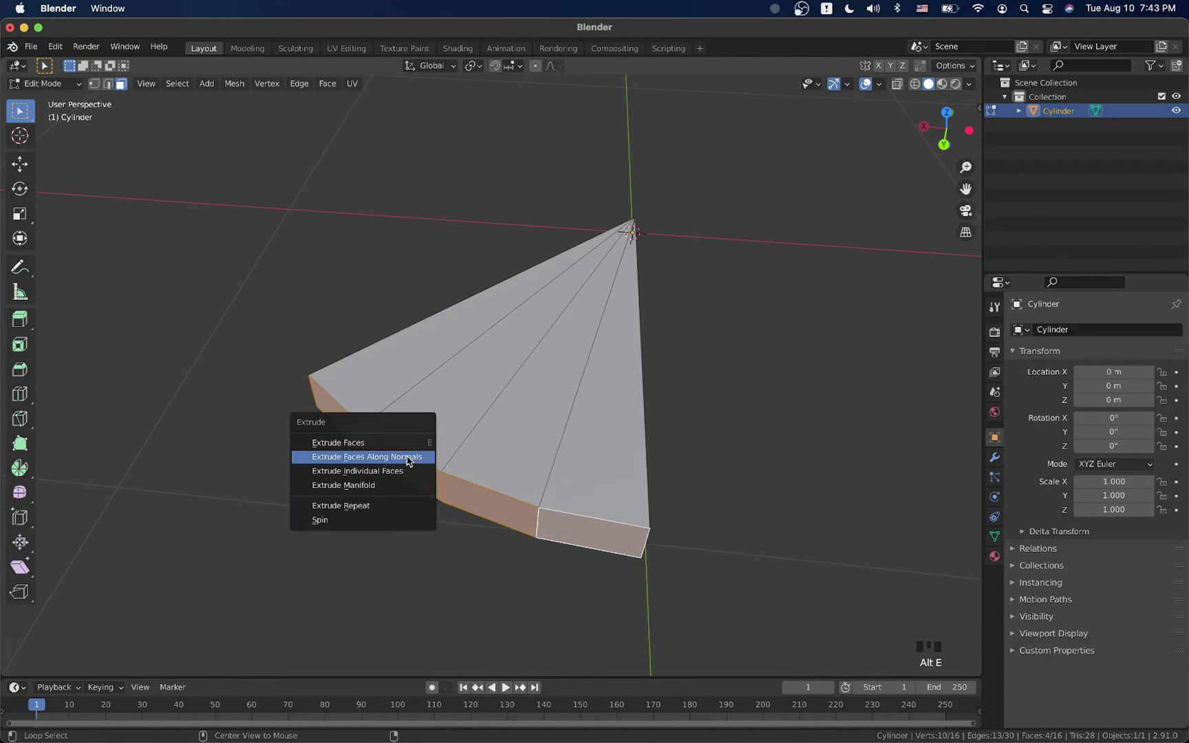
pyautogui.click(407, 456)
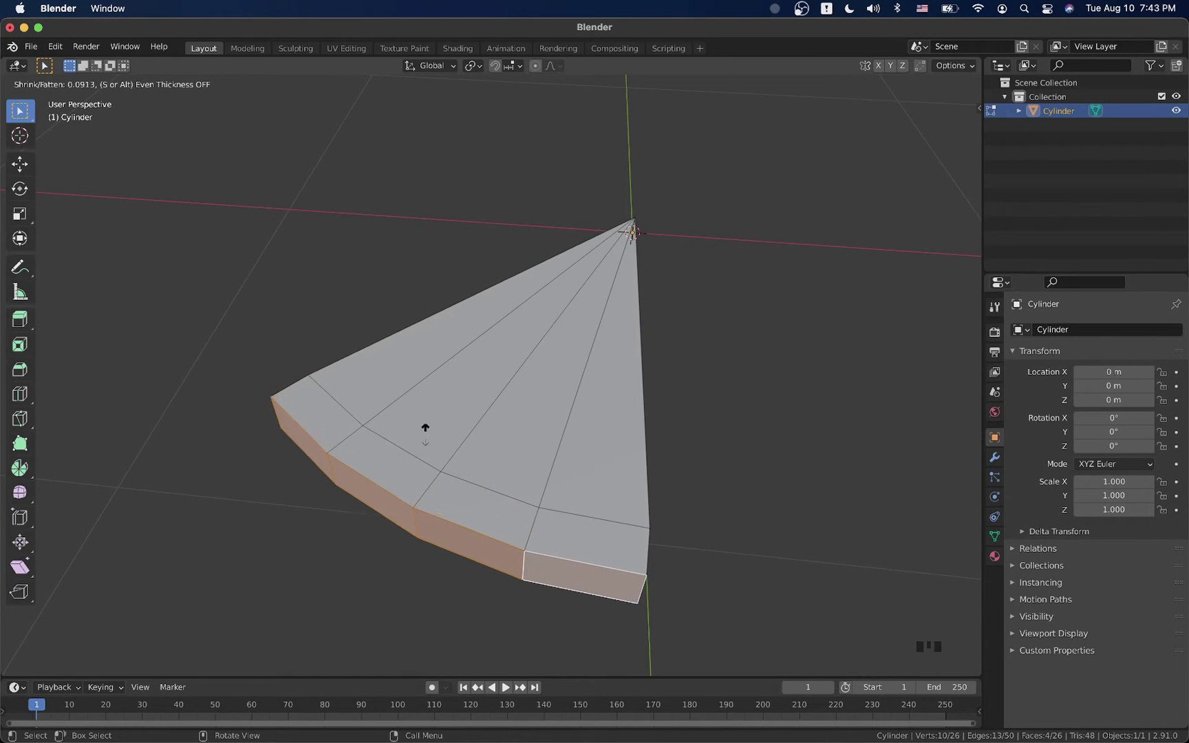
pyautogui.click(425, 428)
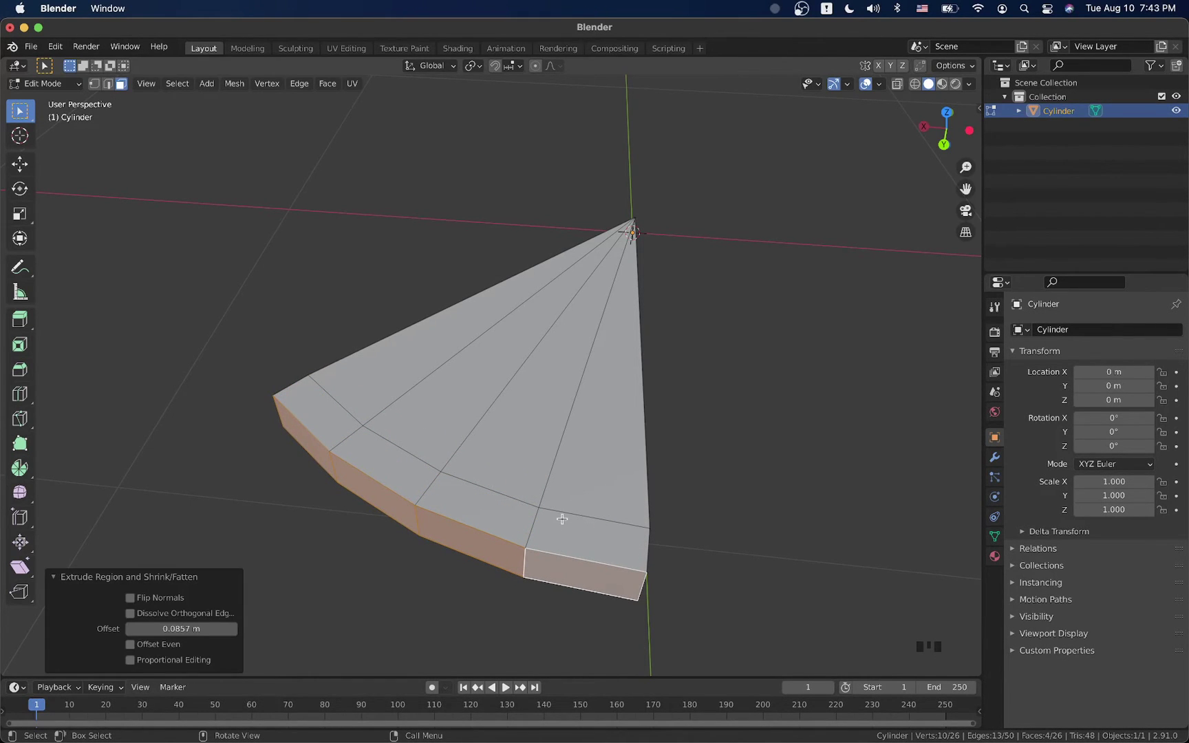
pyautogui.hscroll(10, 562, 518)
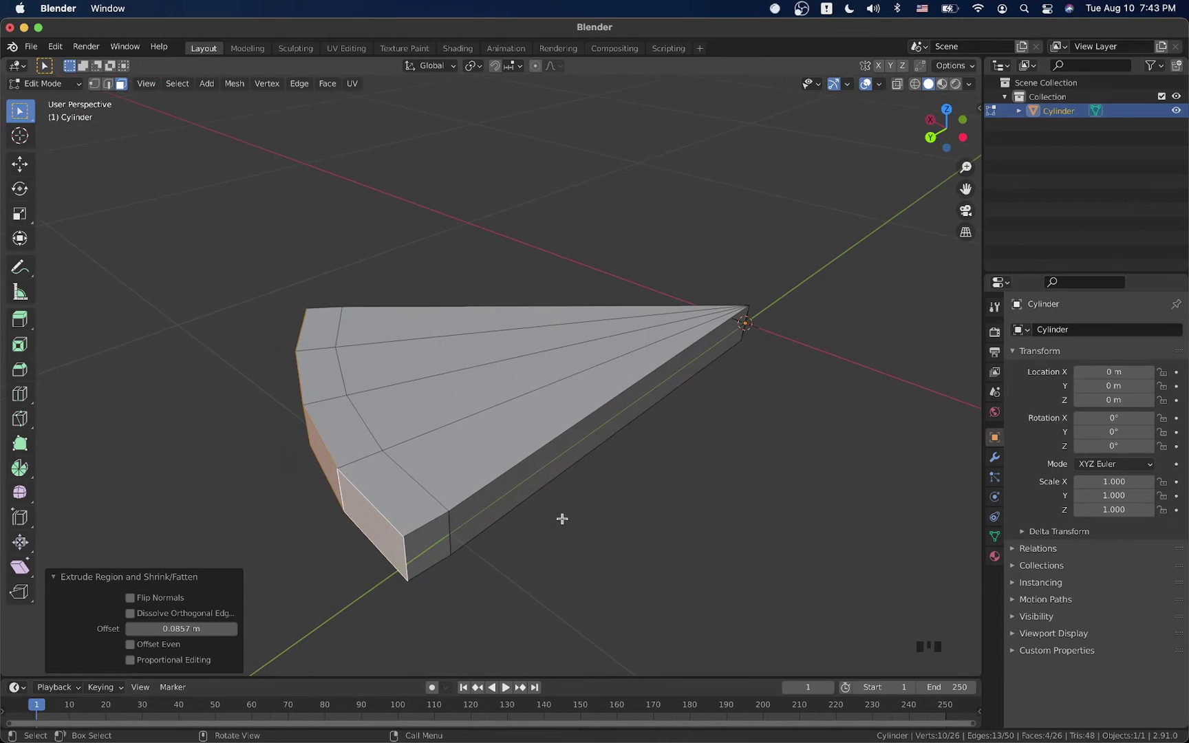
# Switch to edge selection and select the short vertical edge on the long side where the extruded rim meets the wedge.
pyautogui.click(107, 86)
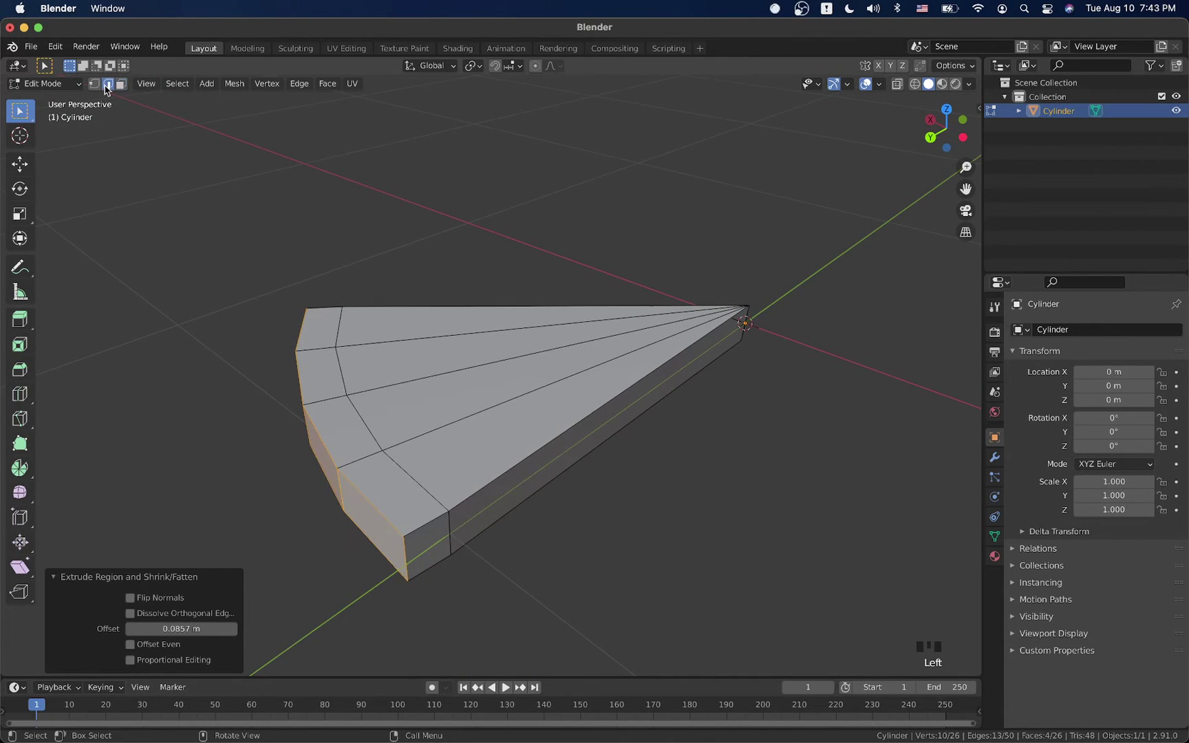
pyautogui.click(448, 526)
pyautogui.click(413, 545)
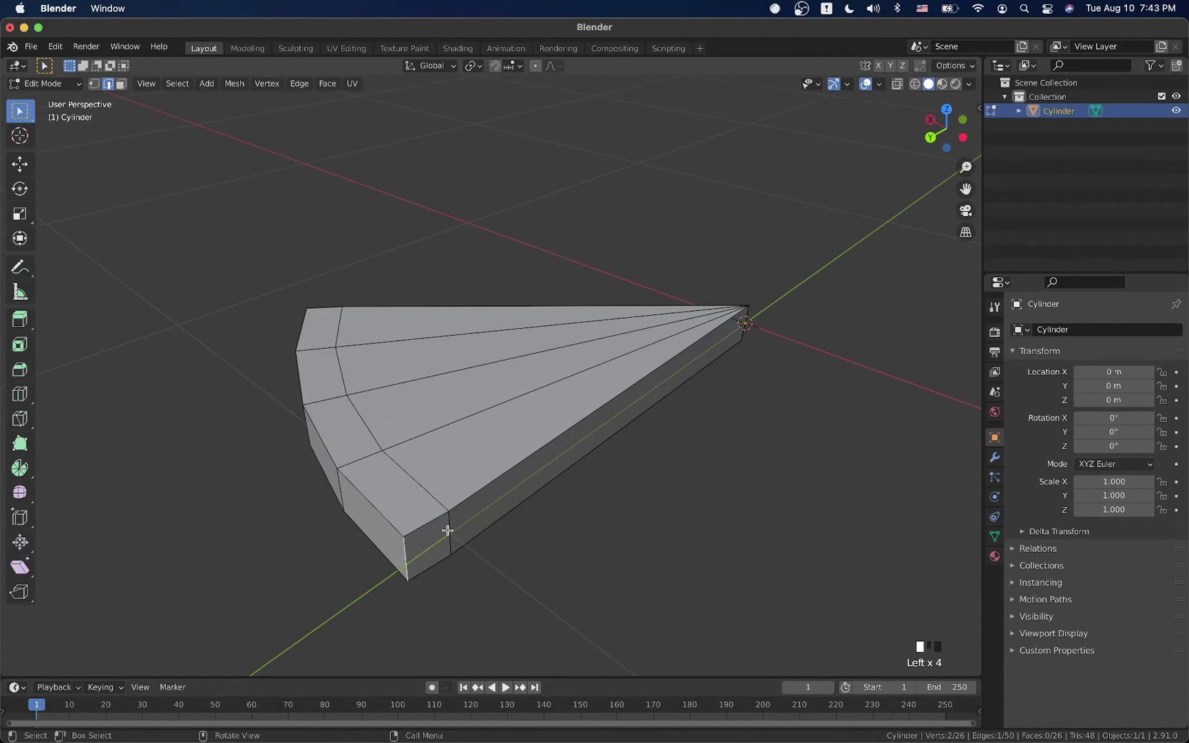
pyautogui.click(444, 531)
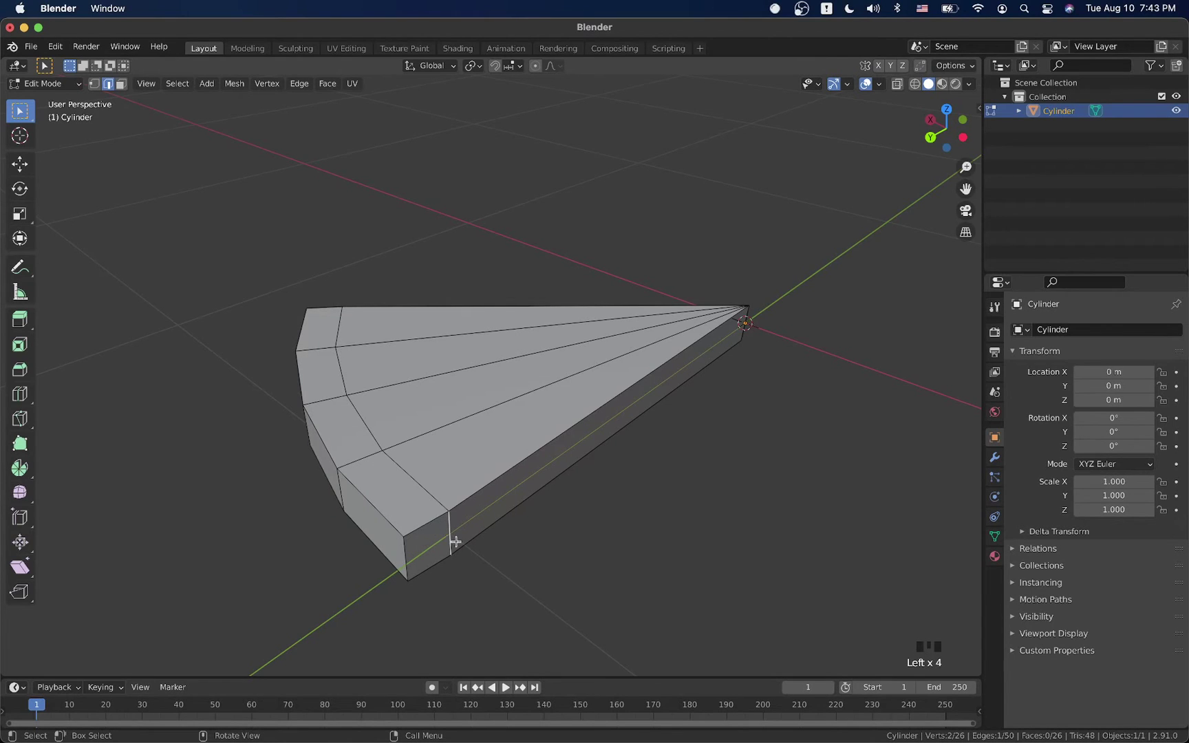
pyautogui.click(393, 551)
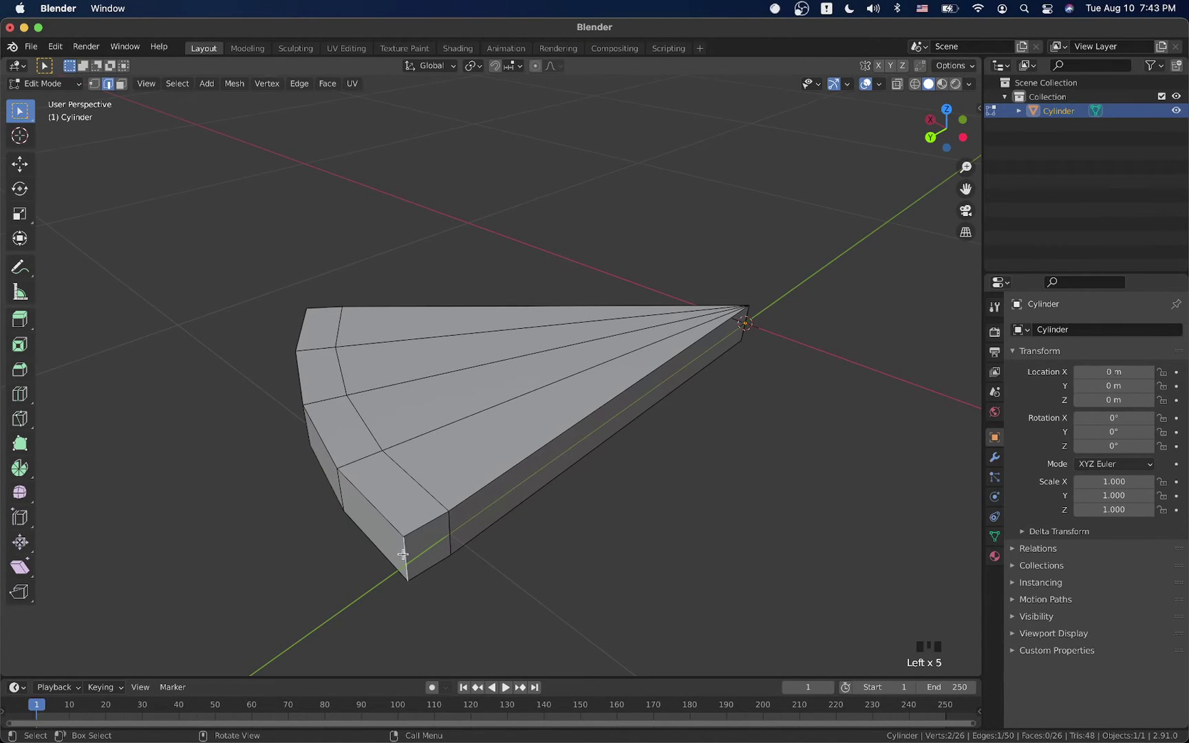
pyautogui.click(449, 531)
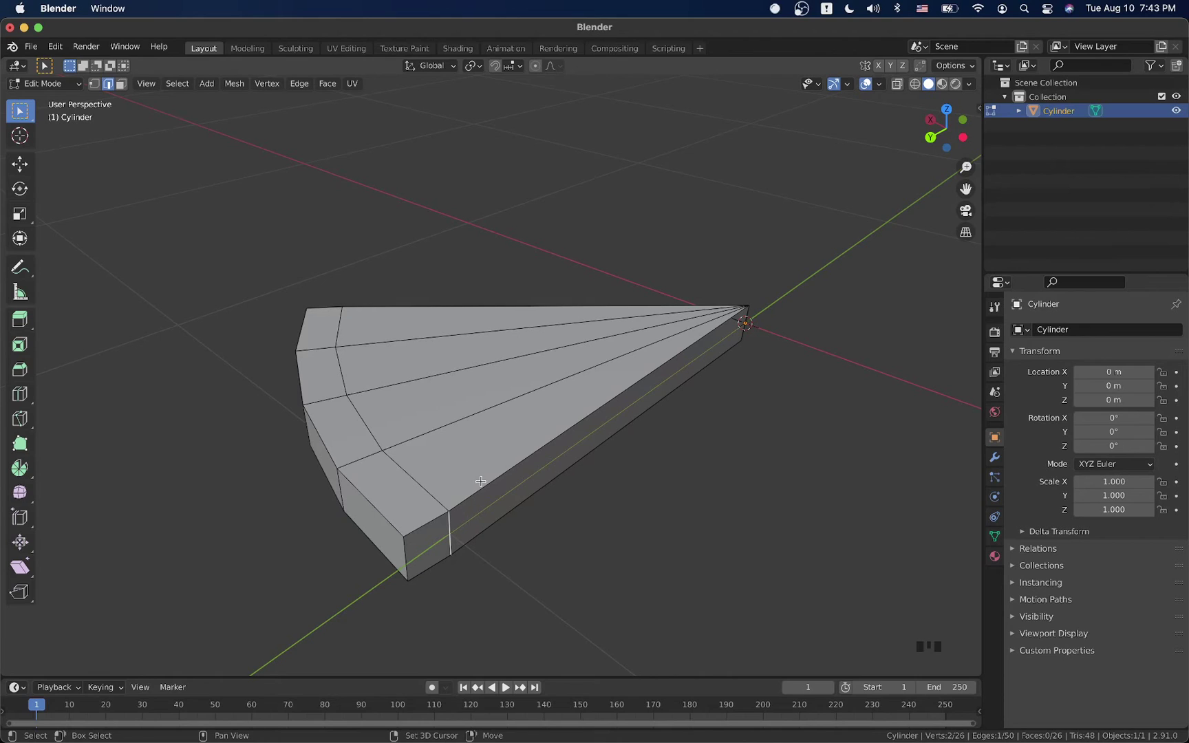
# Snap the 3D cursor to the selected inner vertical edge and set the transform pivot point to 3D Cursor.
pyautogui.hotkey('shift', 's')
pyautogui.click(483, 555)
pyautogui.click(472, 66)
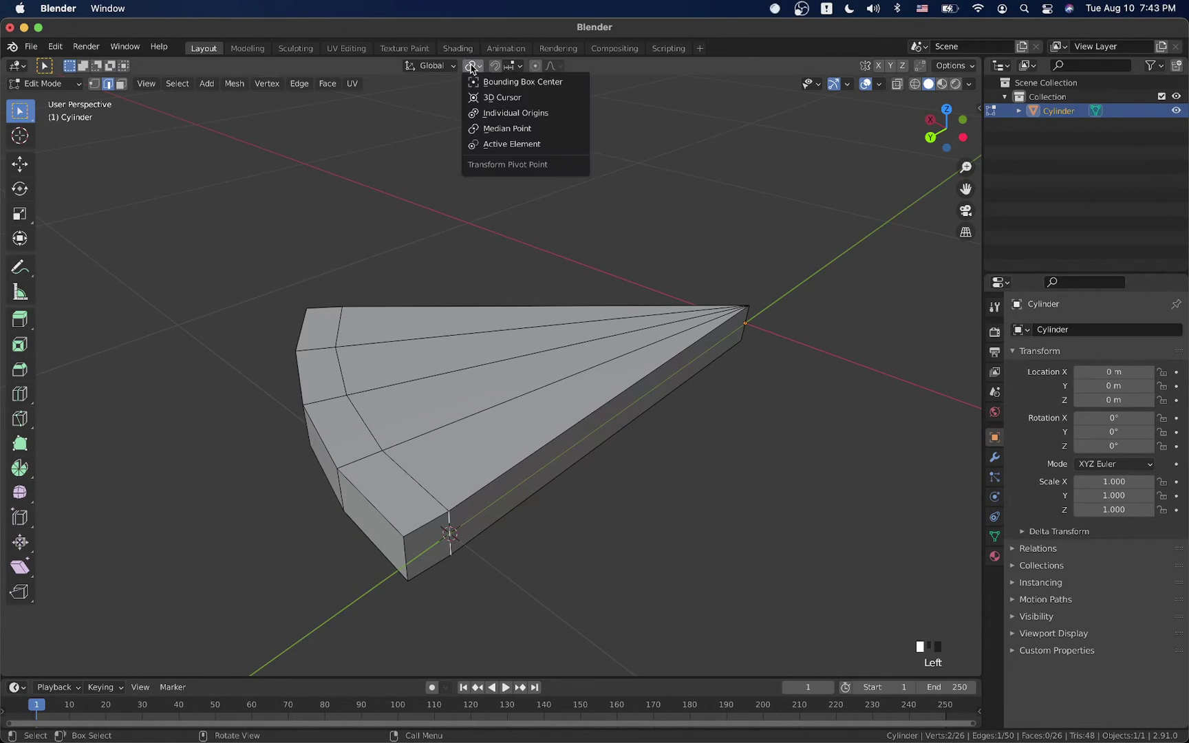
pyautogui.click(487, 97)
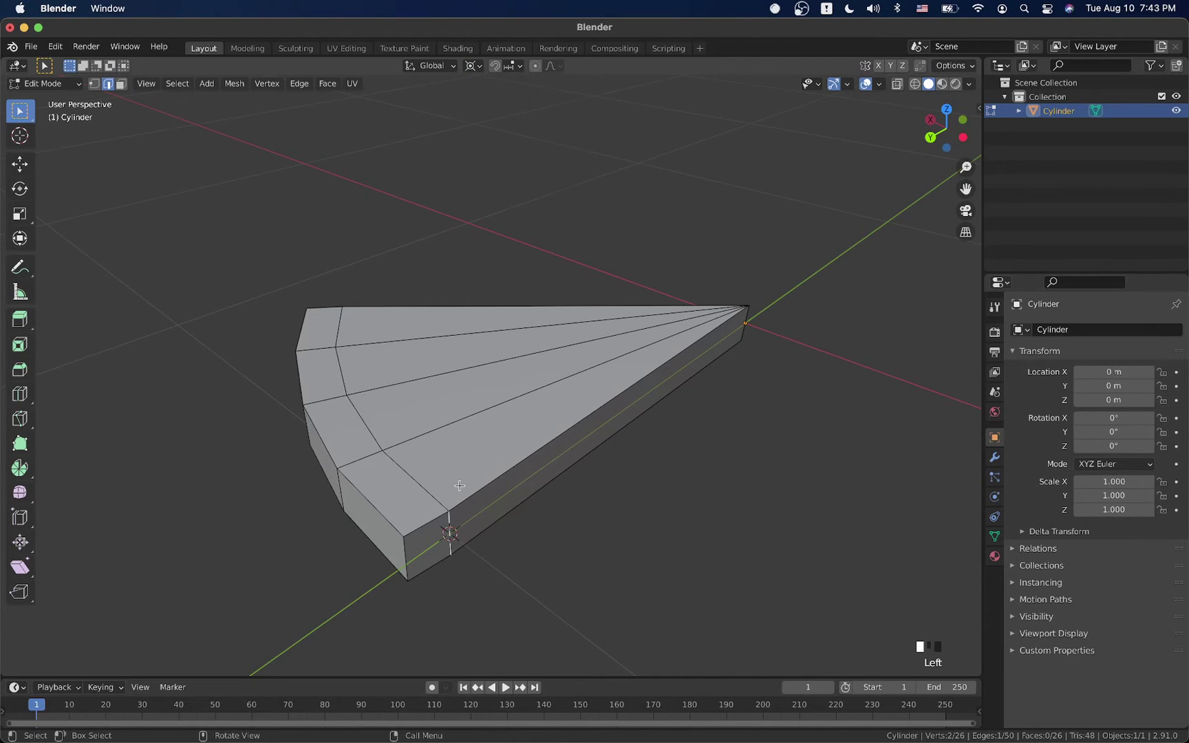
# Scale the outer vertical edge of the rim's corner to 0 along X, flattening it in line with the wedge's long side.
pyautogui.click(404, 553)
pyautogui.press('s')
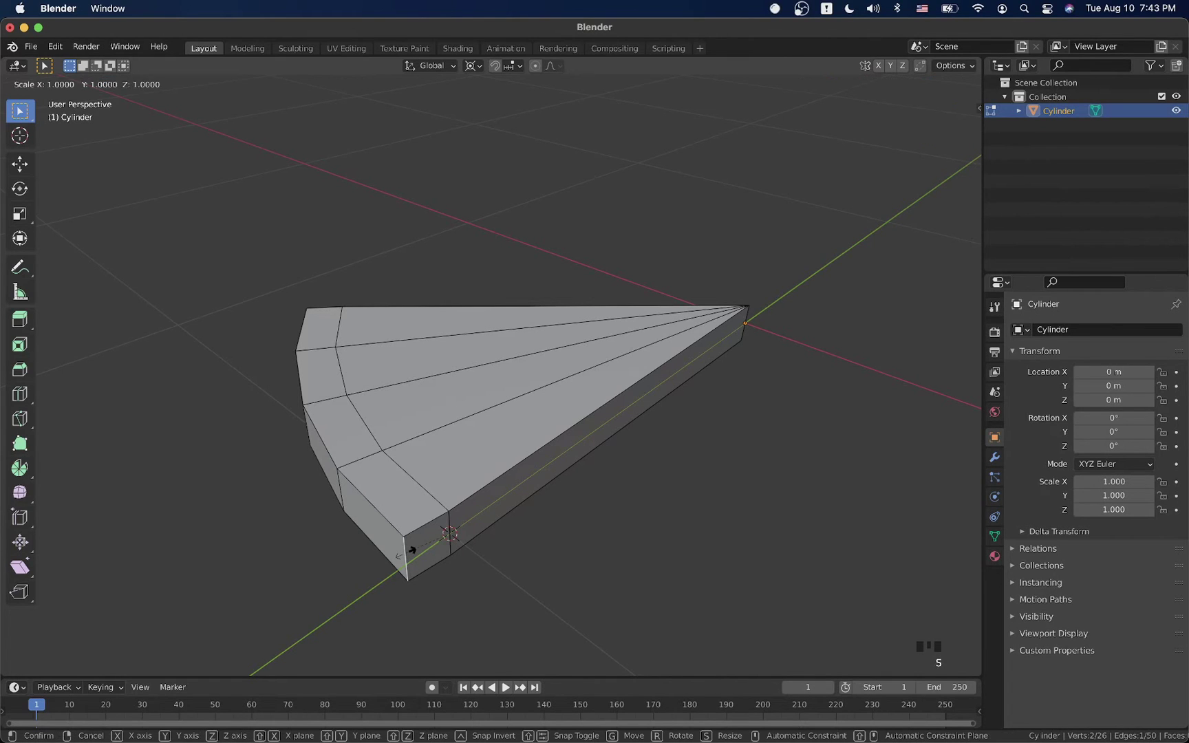
pyautogui.press('x')
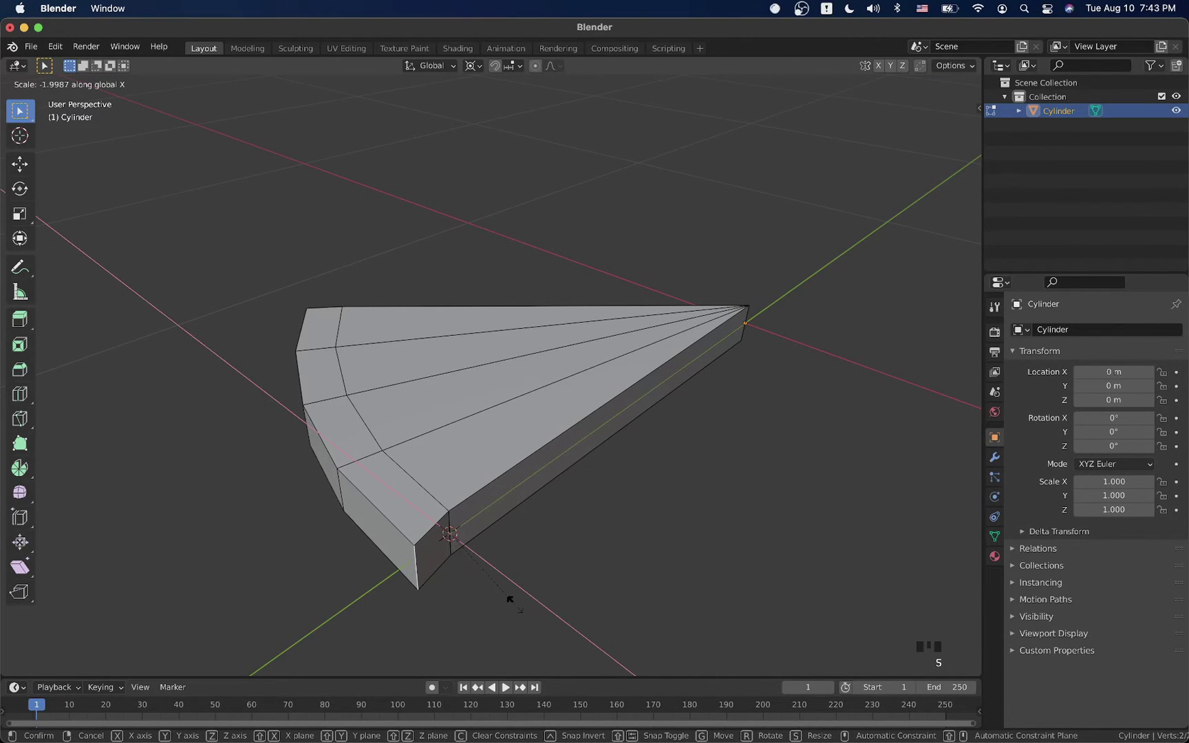
pyautogui.press('0')
pyautogui.press('Return')
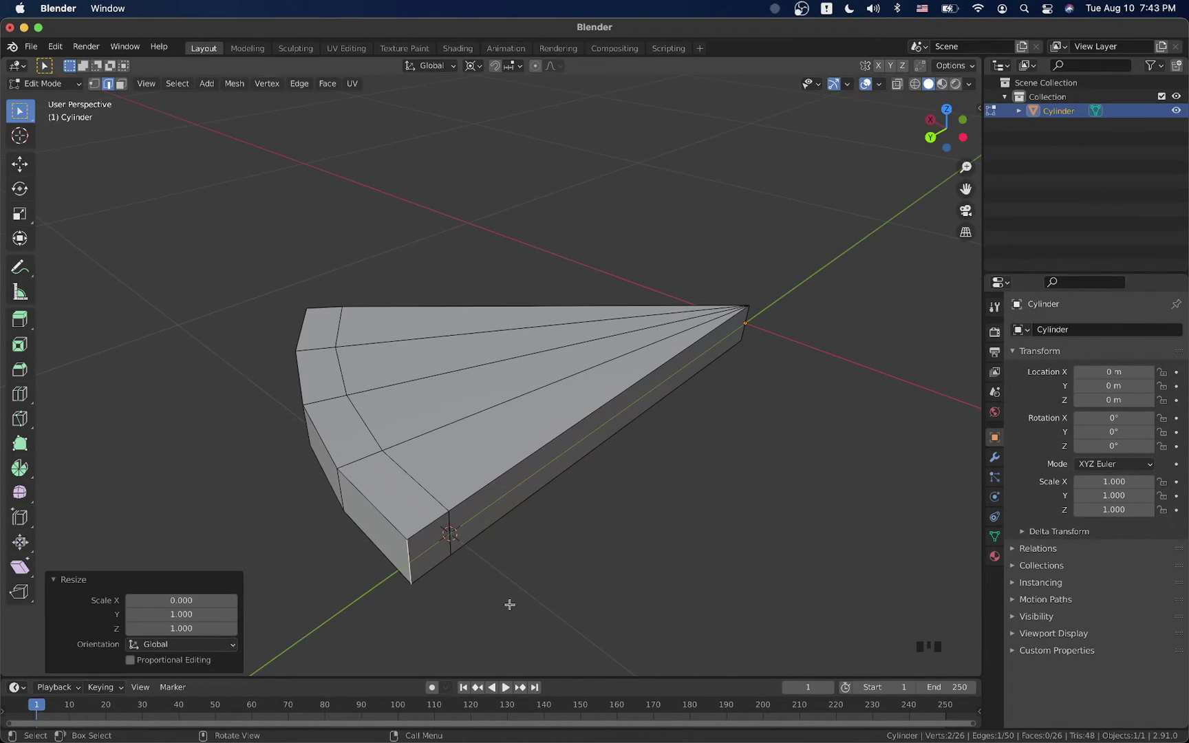
# Compare the vertical edges at the flattened corner with the opposite rim corner, and view the slice from the top.
pyautogui.click(453, 531)
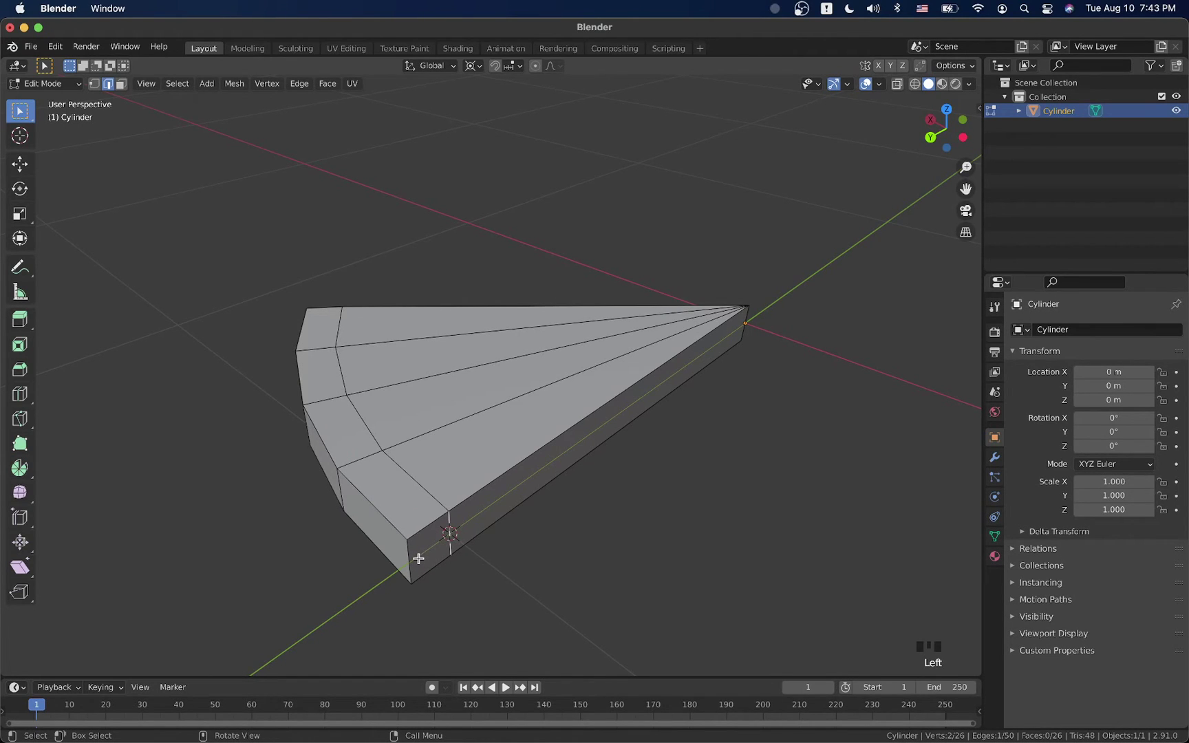
pyautogui.keyDown('shift'); pyautogui.click(454, 519); pyautogui.keyUp('shift')
pyautogui.hscroll(15, 581, 465)
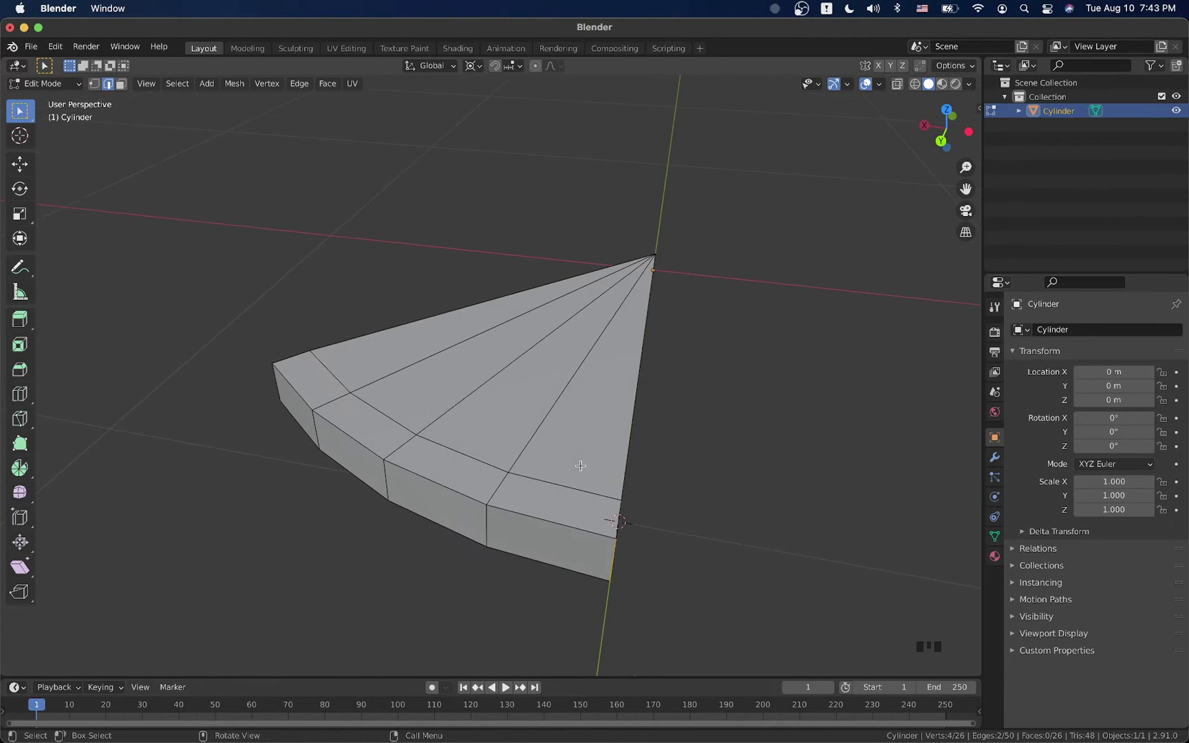
pyautogui.scroll(10, 581, 465)
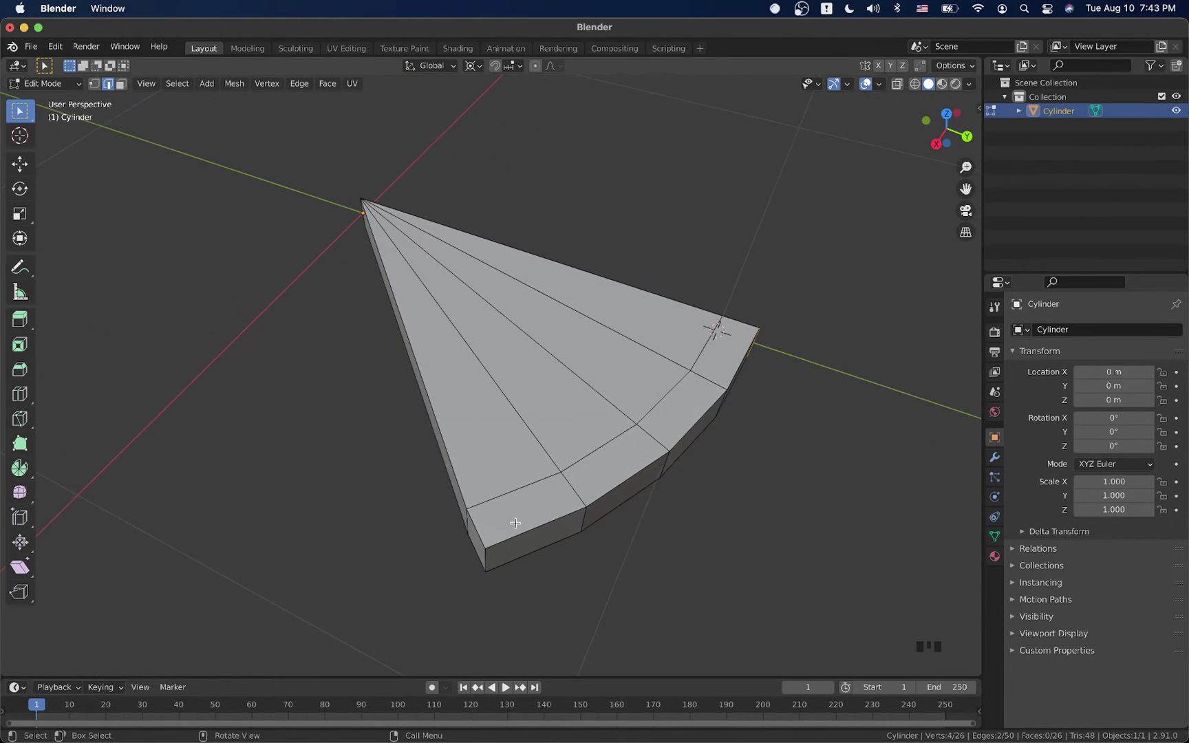
pyautogui.hscroll(-5, 516, 523)
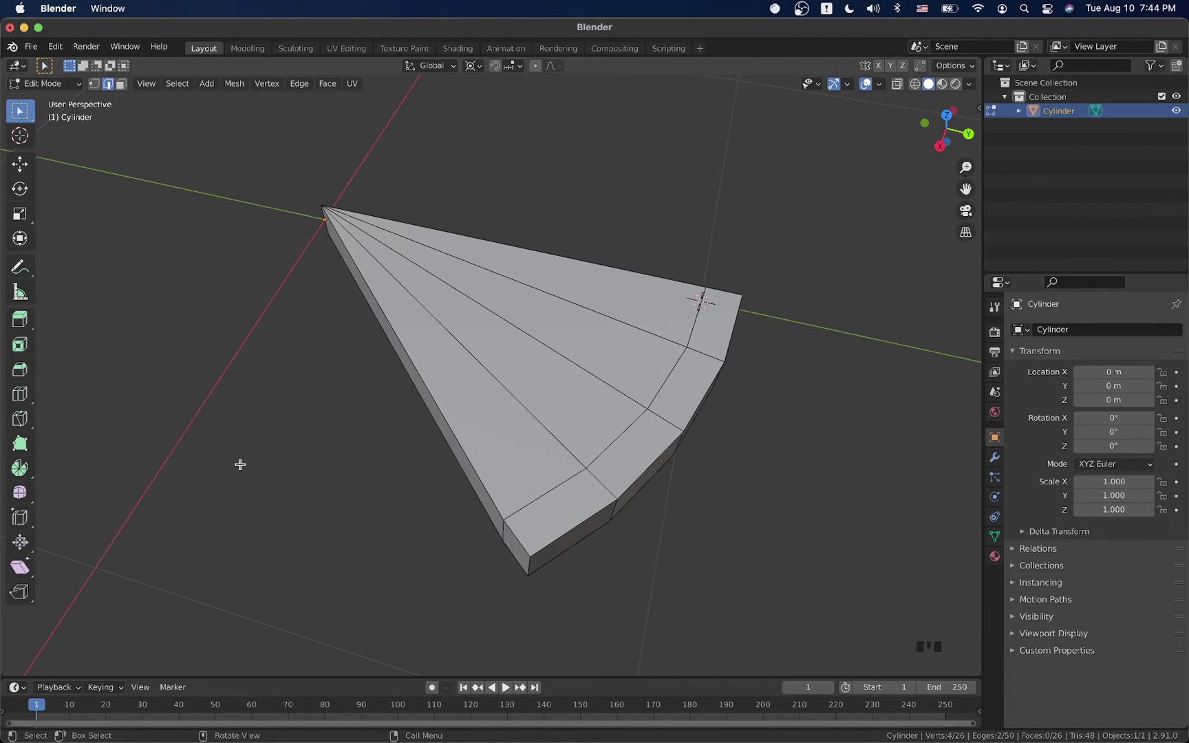
pyautogui.scroll(-5, 240, 465)
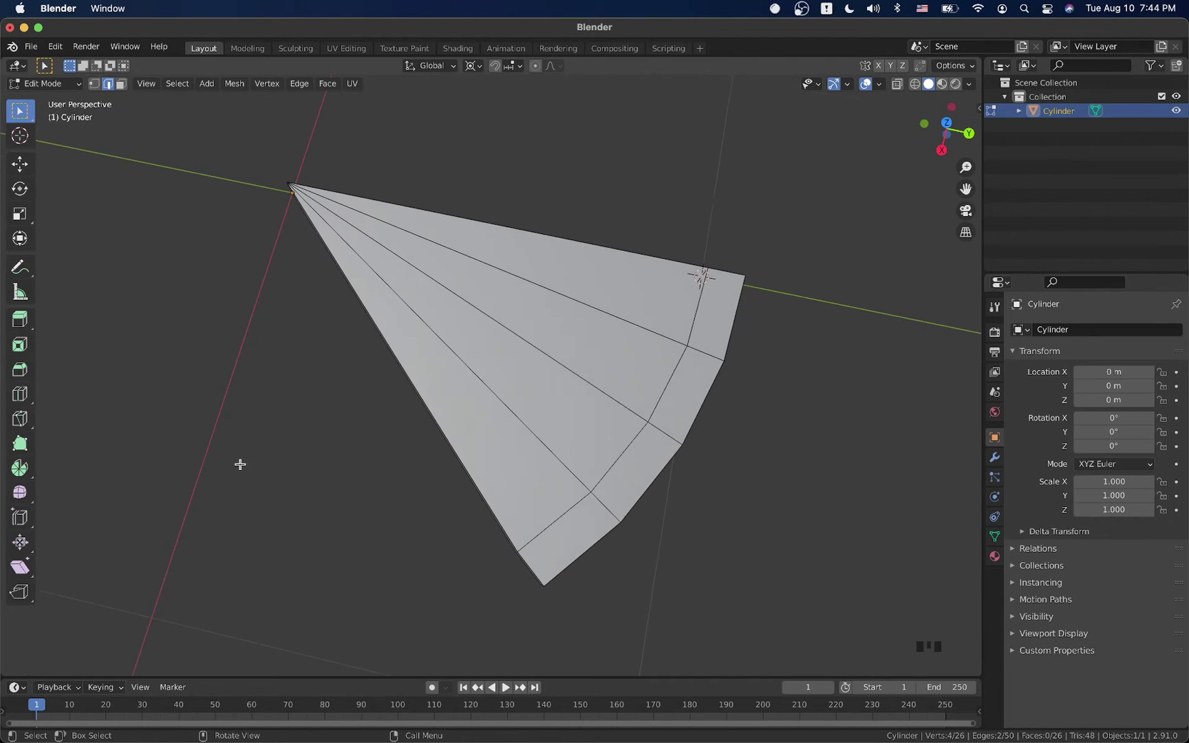
pyautogui.click(946, 125)
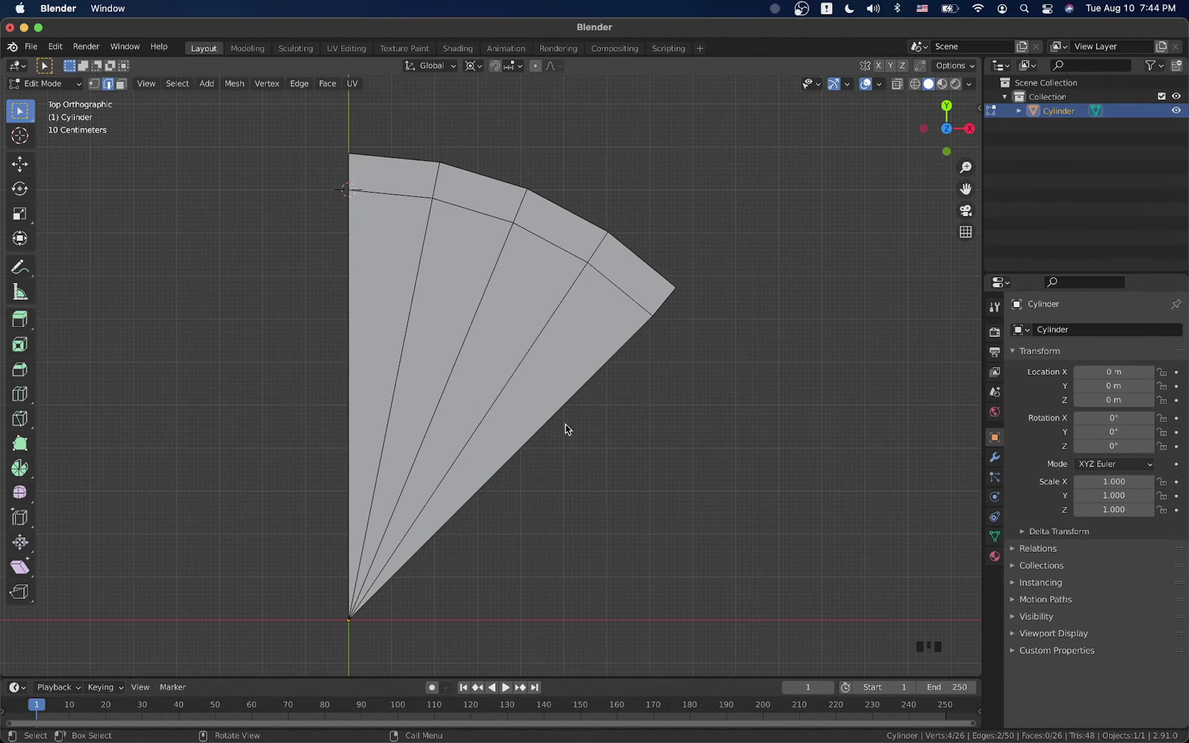
pyautogui.press('Tab')
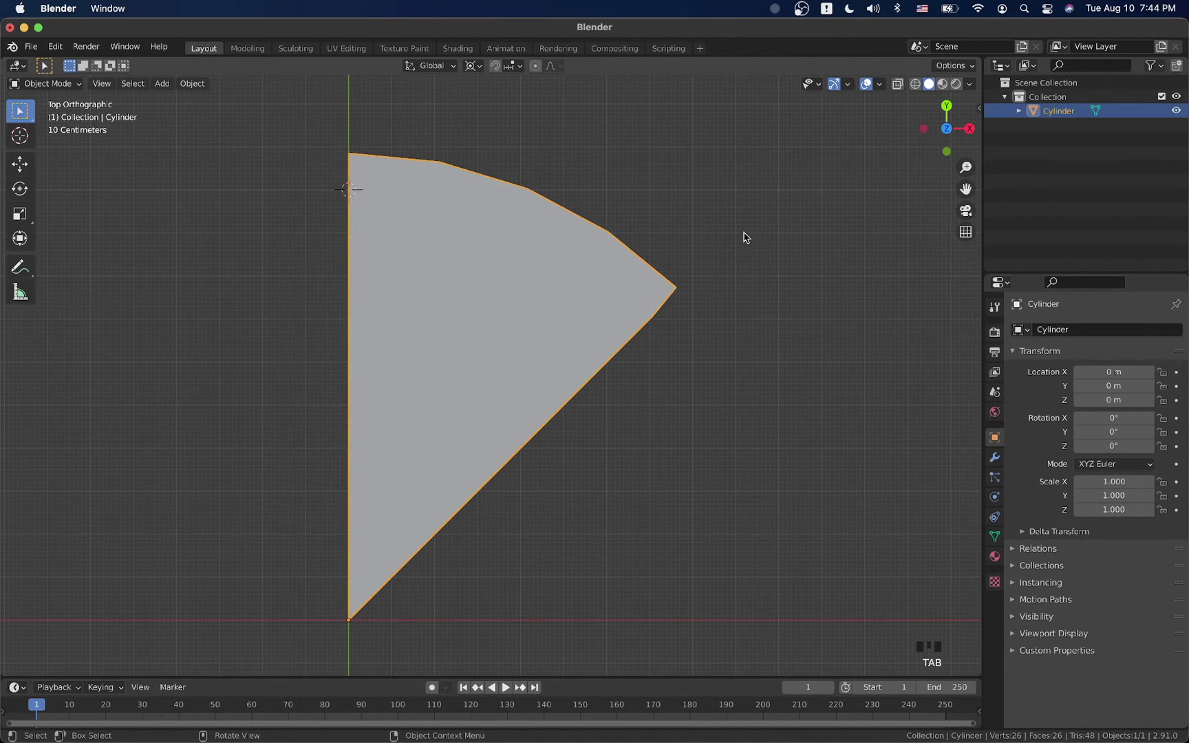
pyautogui.press('Tab')
pyautogui.press('a')
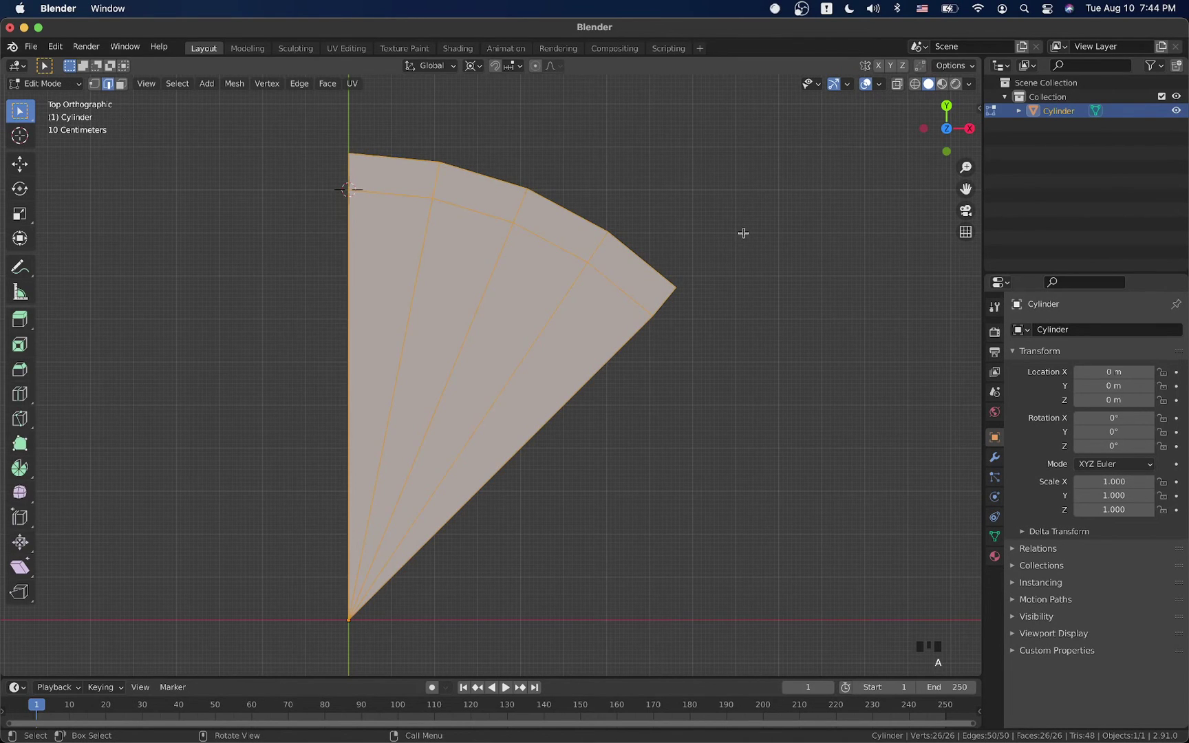
pyautogui.press('r')
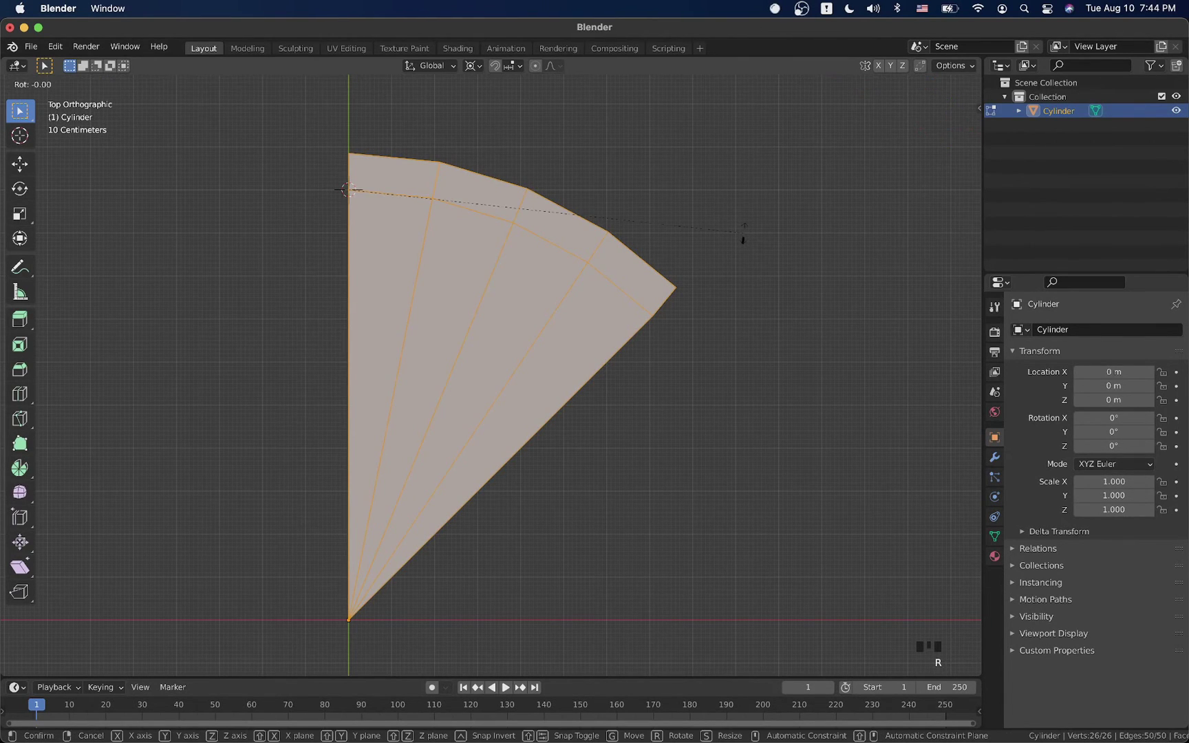
pyautogui.click(743, 234)
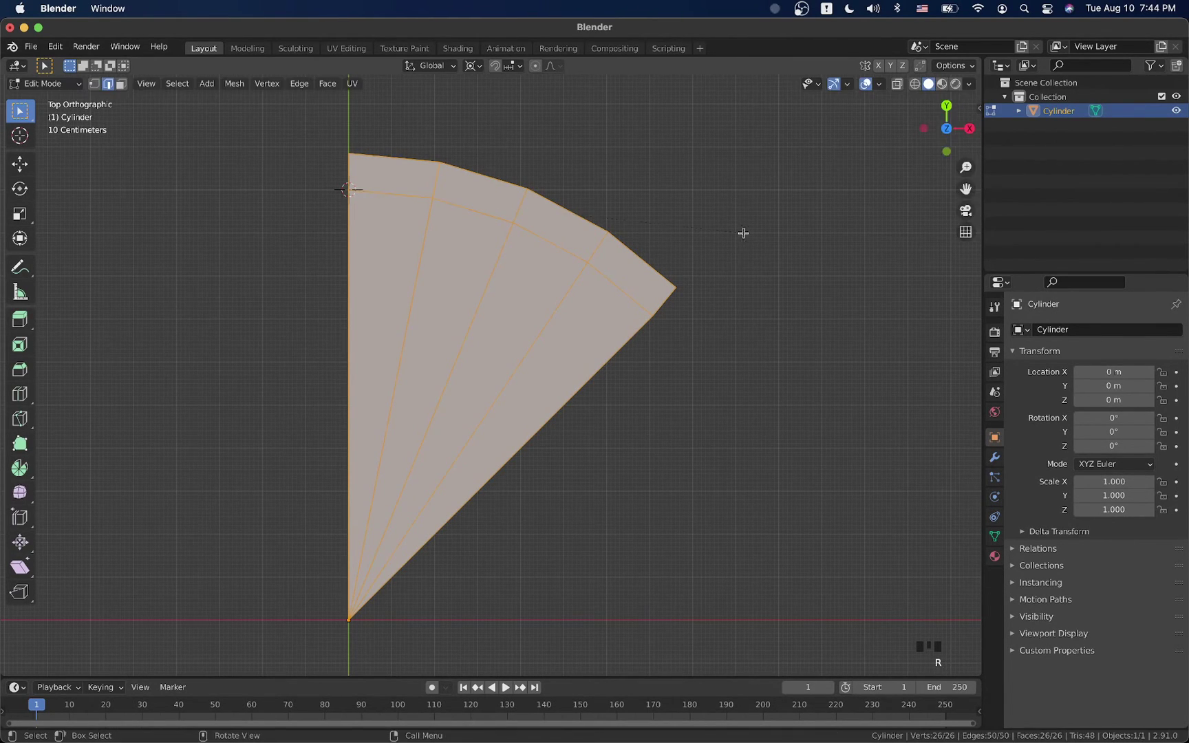
# Set the pivot to Median Point and rotate the whole slice 45° about Z in Object Mode.
pyautogui.click(476, 67)
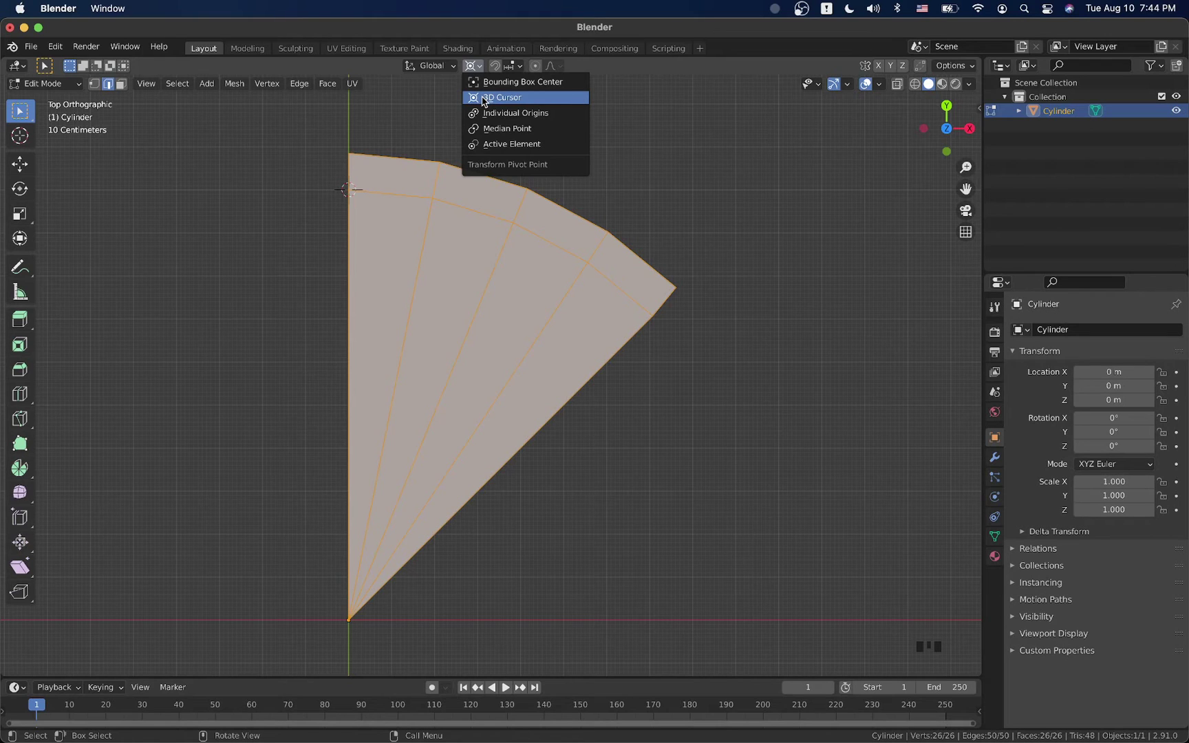
pyautogui.click(490, 130)
pyautogui.press('Tab')
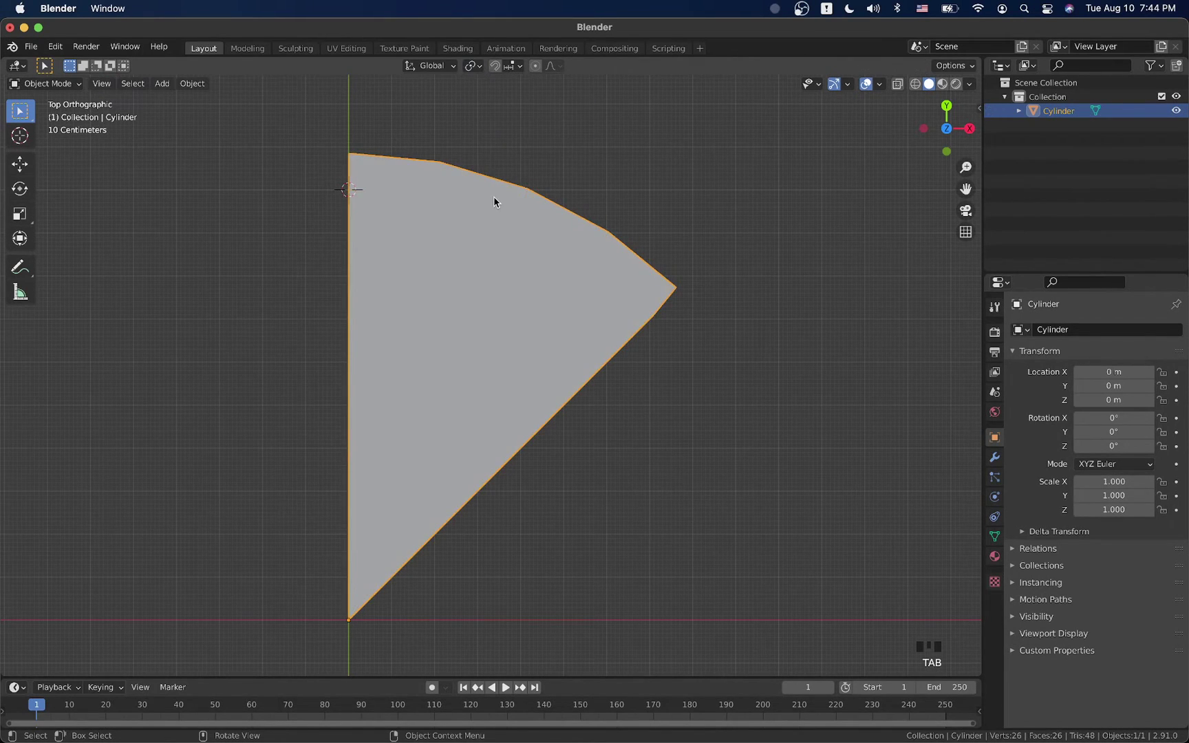
pyautogui.press('r')
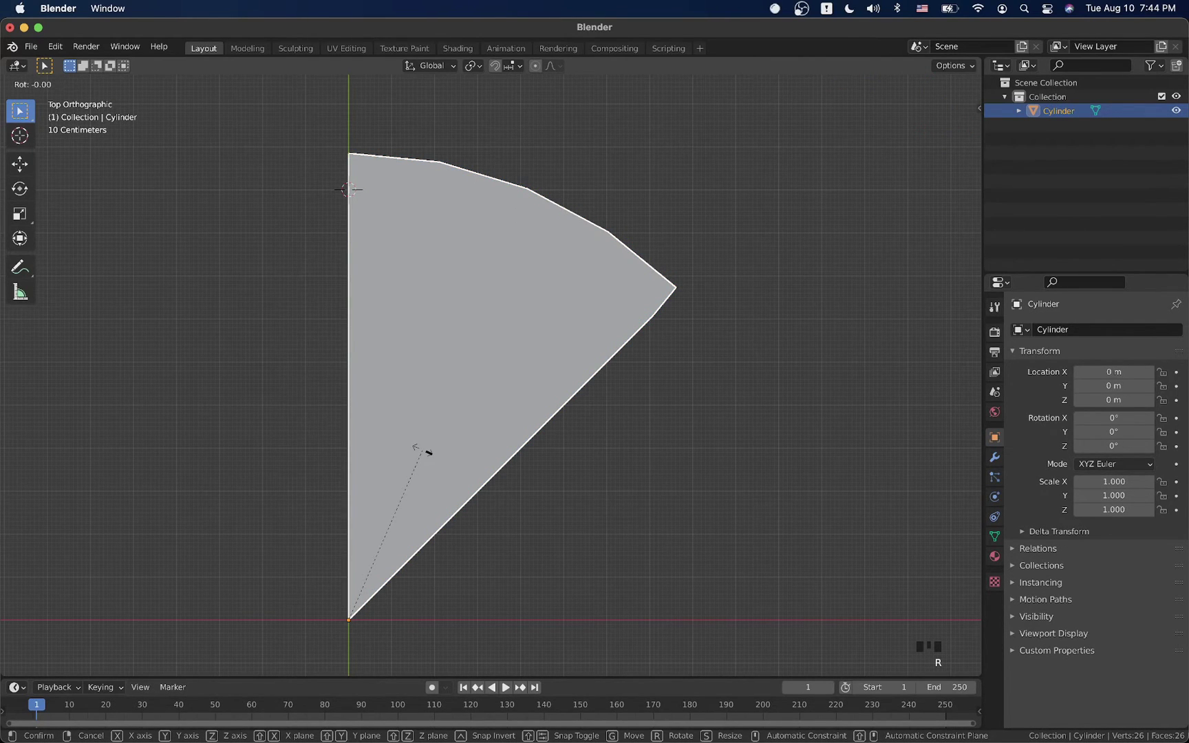
pyautogui.write('45')
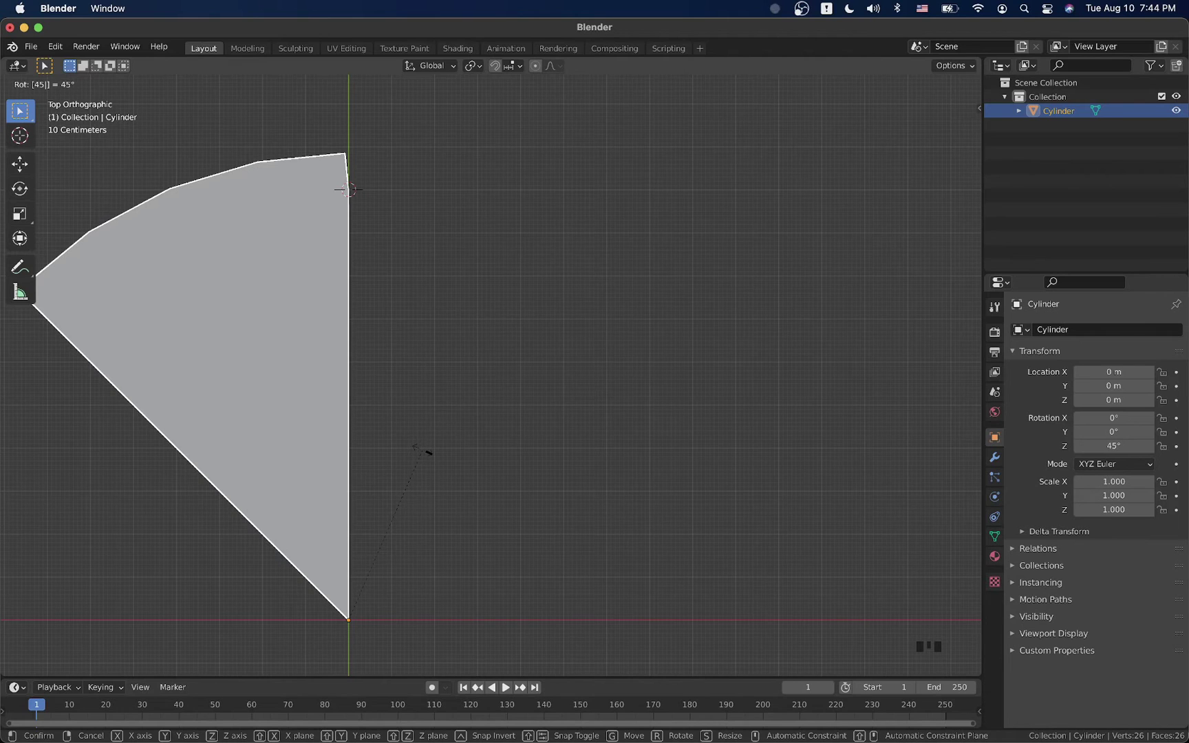
pyautogui.press('Return')
# In Edit Mode, select the outer vertical edge of the unflattened rim corner and set the pivot to 3D Cursor.
pyautogui.scroll(-10, 425, 454)
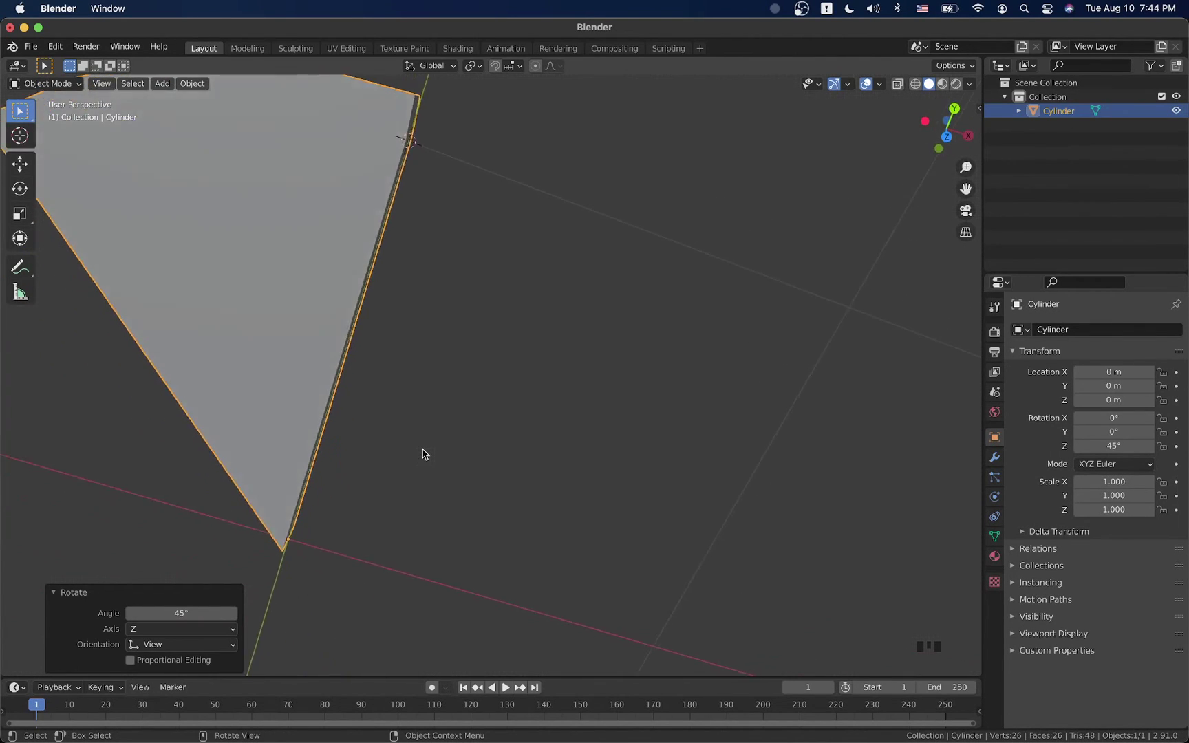
pyautogui.hscroll(10, 424, 454)
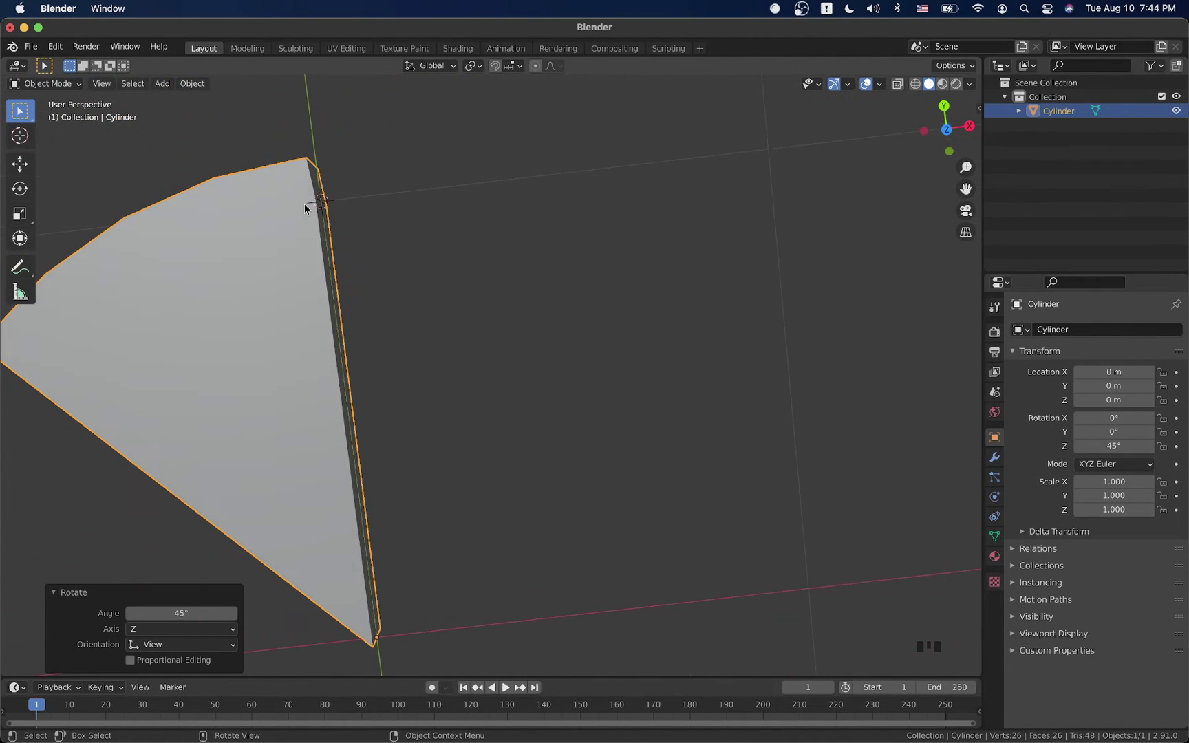
pyautogui.scroll(-10, 309, 144)
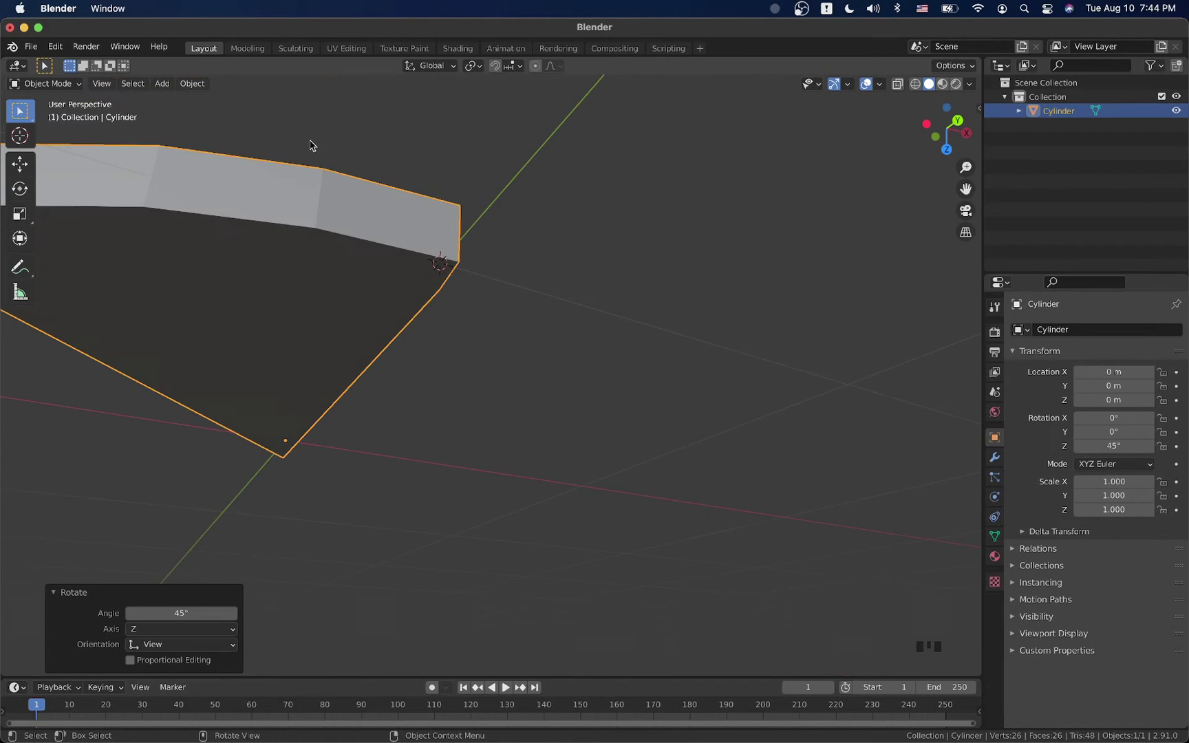
pyautogui.scroll(-5, 309, 145)
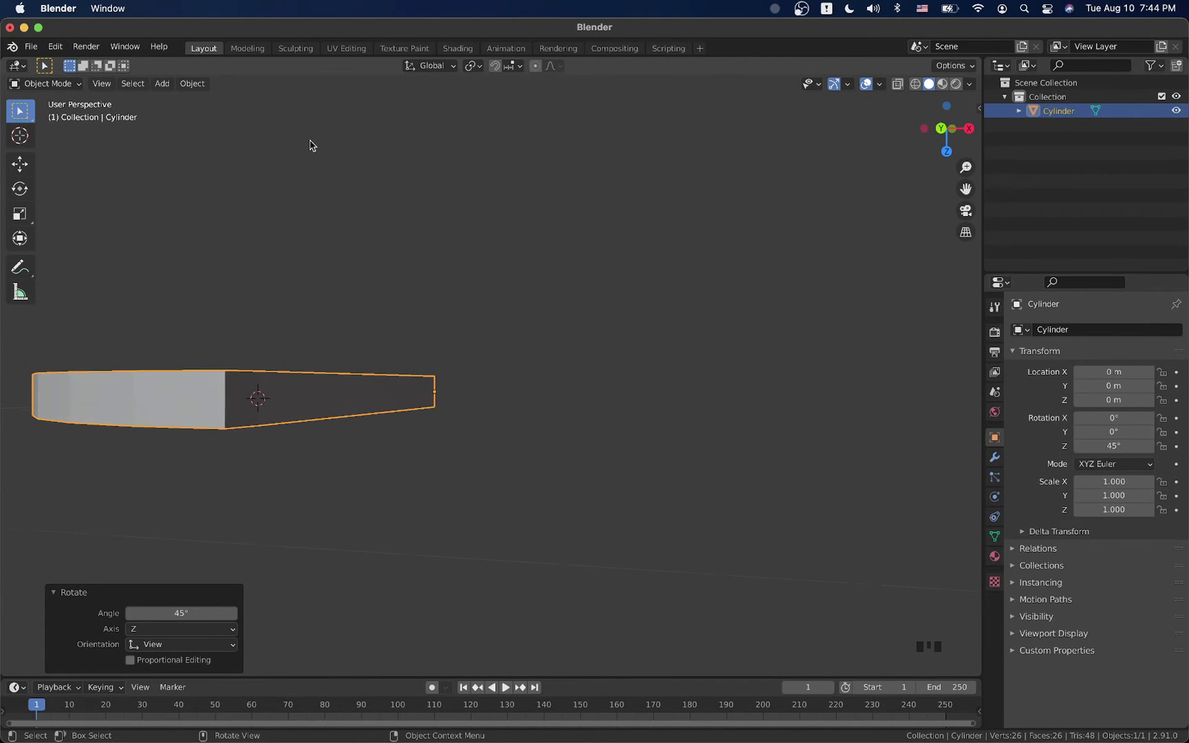
pyautogui.scroll(-10, 310, 144)
pyautogui.press('Tab')
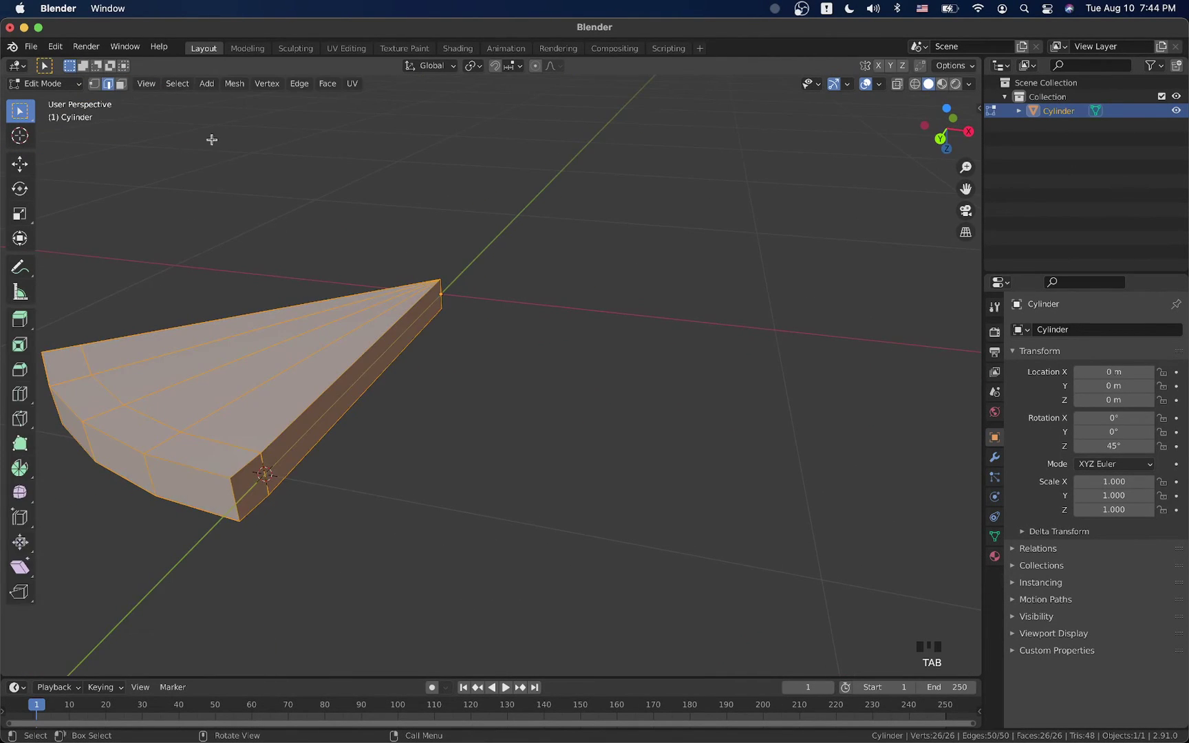
pyautogui.click(243, 491)
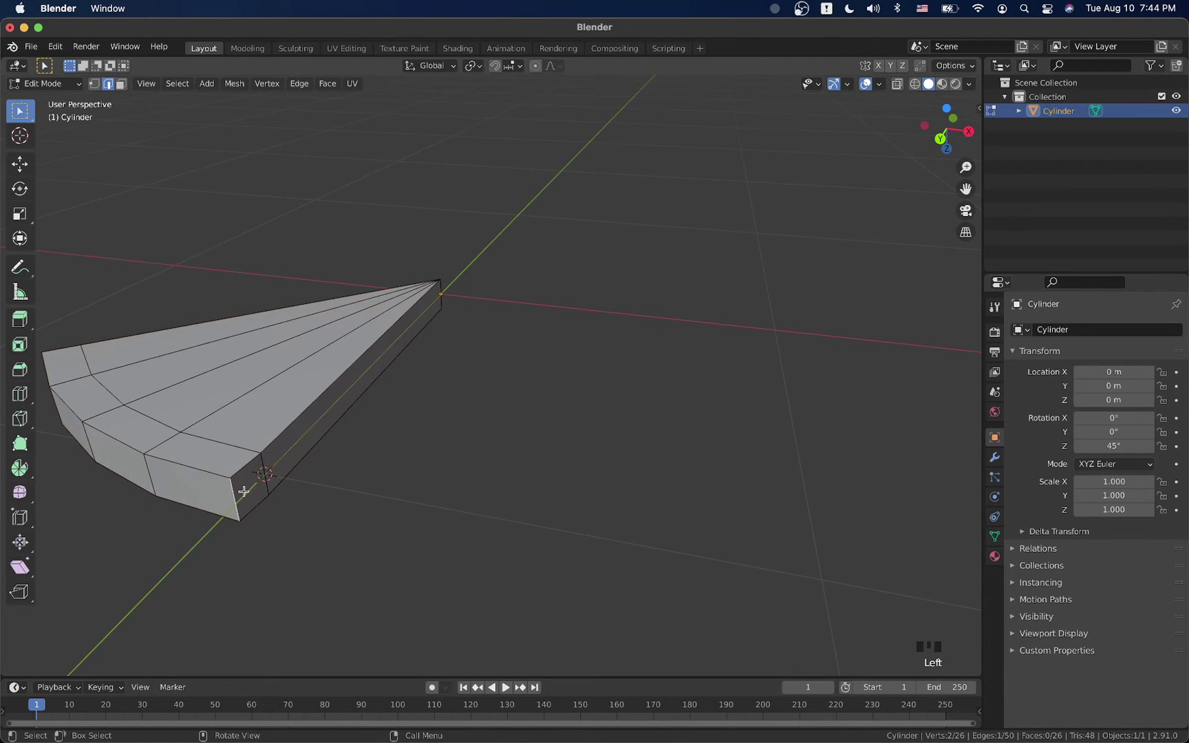
pyautogui.click(472, 65)
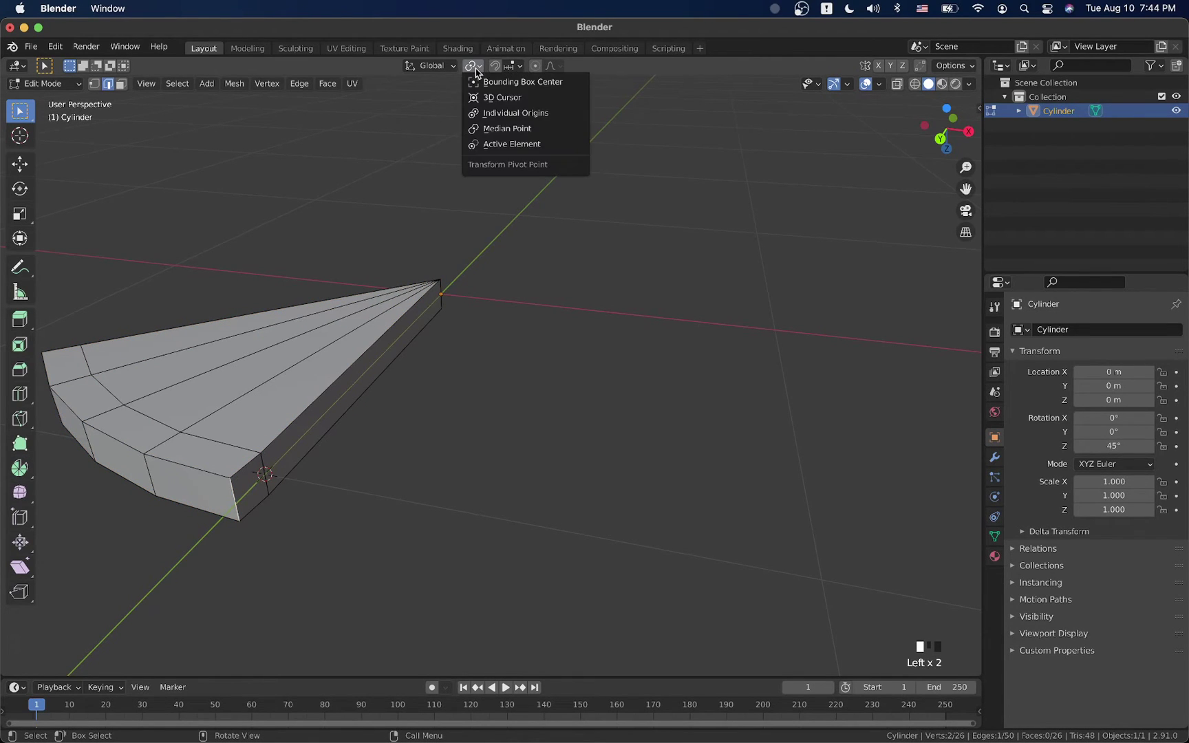
pyautogui.click(480, 99)
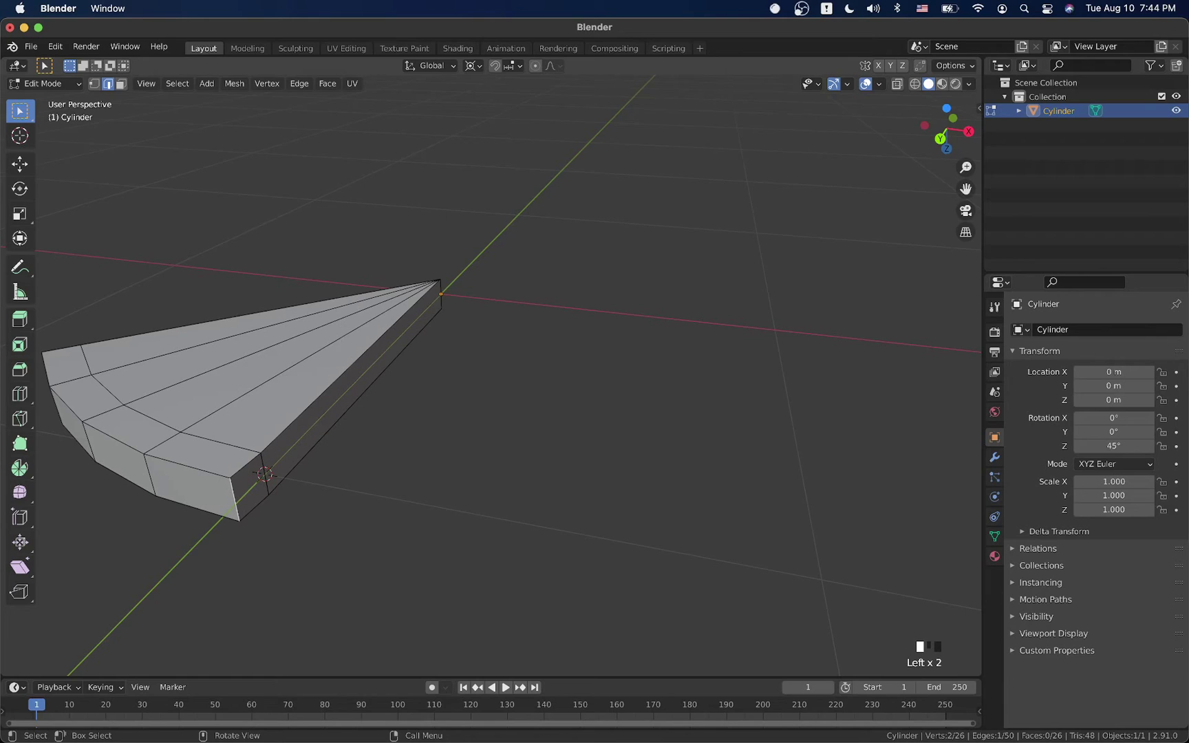
# Scale the second corner's outer vertical edge to 0 along X to flatten it in line with its side.
pyautogui.press('s')
pyautogui.press('x')
pyautogui.press('0')
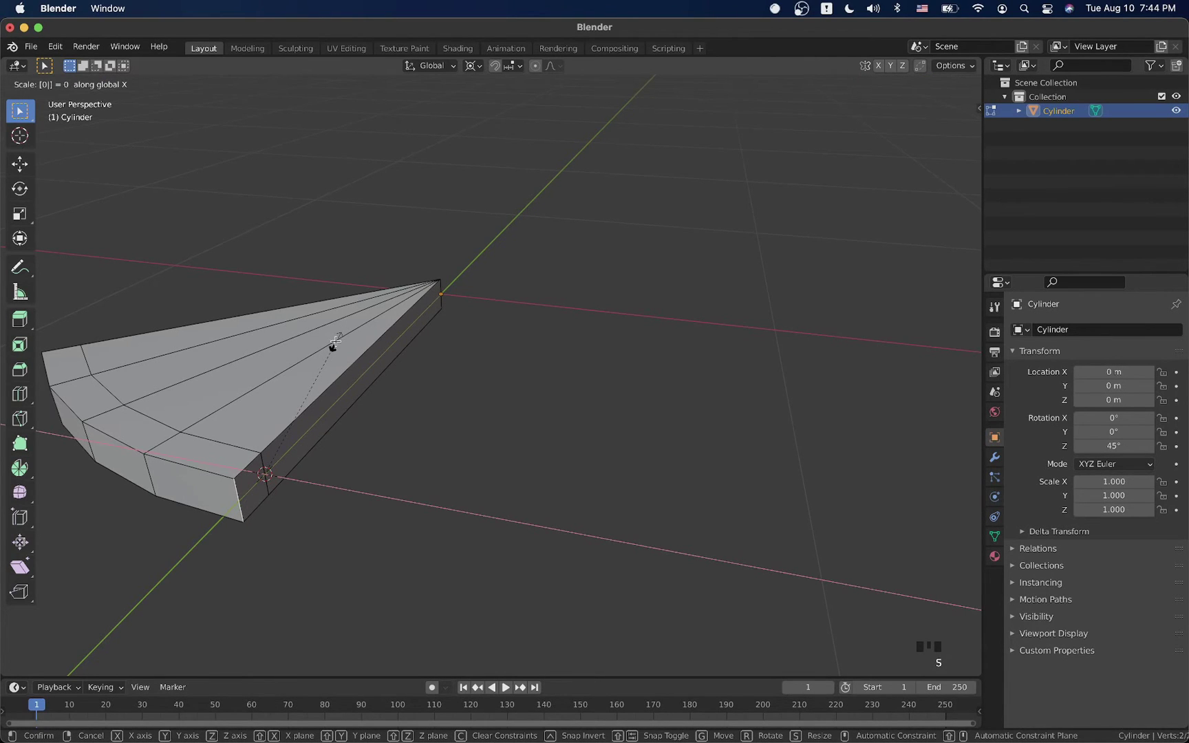
pyautogui.press('Return')
pyautogui.moveTo(284, 424); pyautogui.dragTo(269, 541, button='middle')
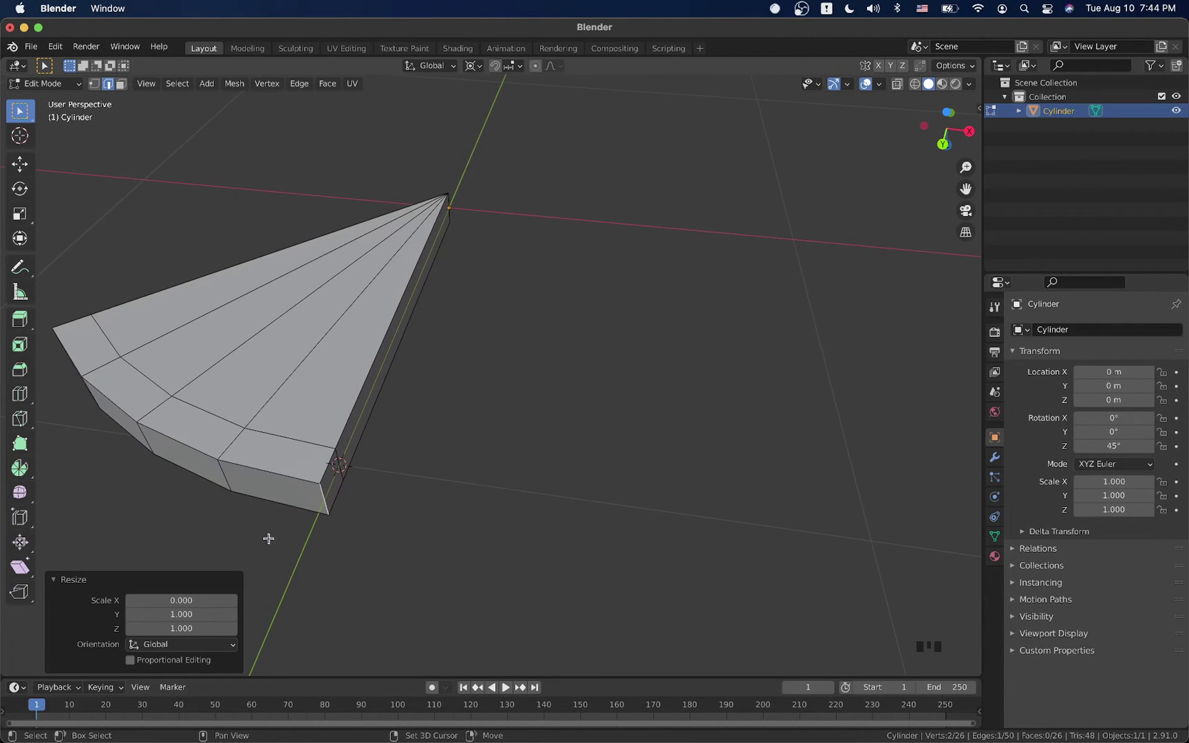
pyautogui.click(330, 483)
pyautogui.click(454, 195)
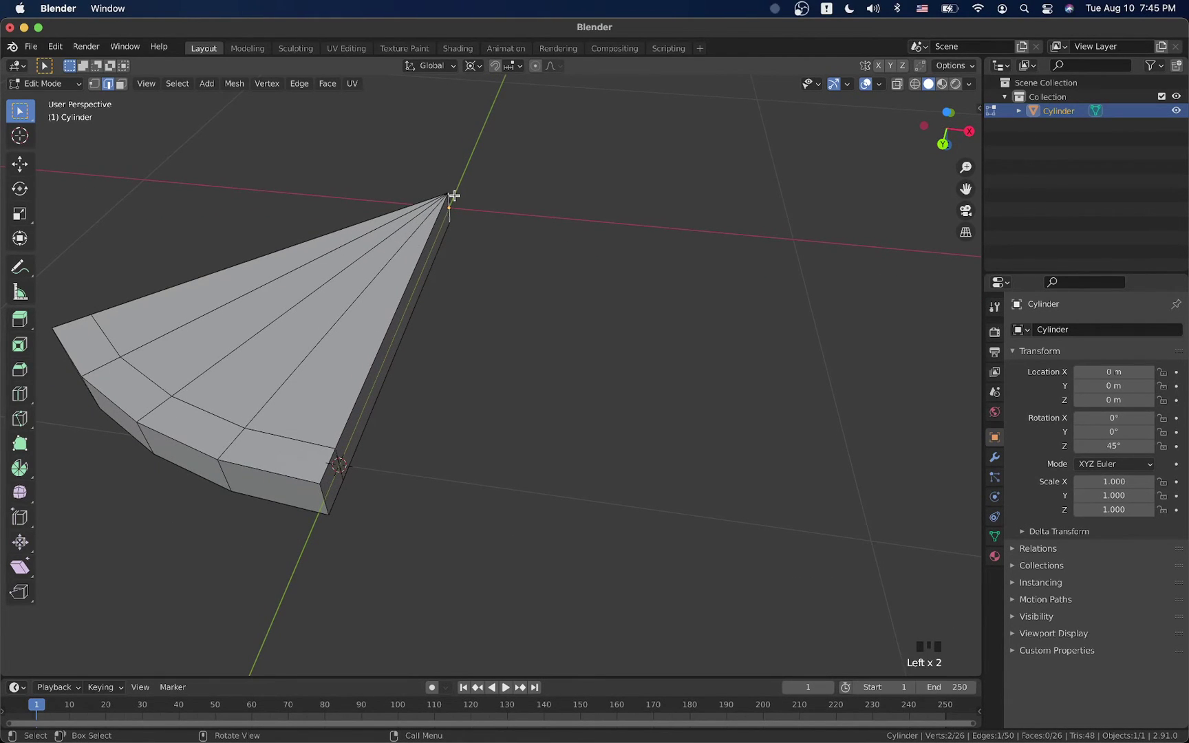
# Return to Object Mode, show the slice's transform values and apply its rotation.
pyautogui.press('Tab')
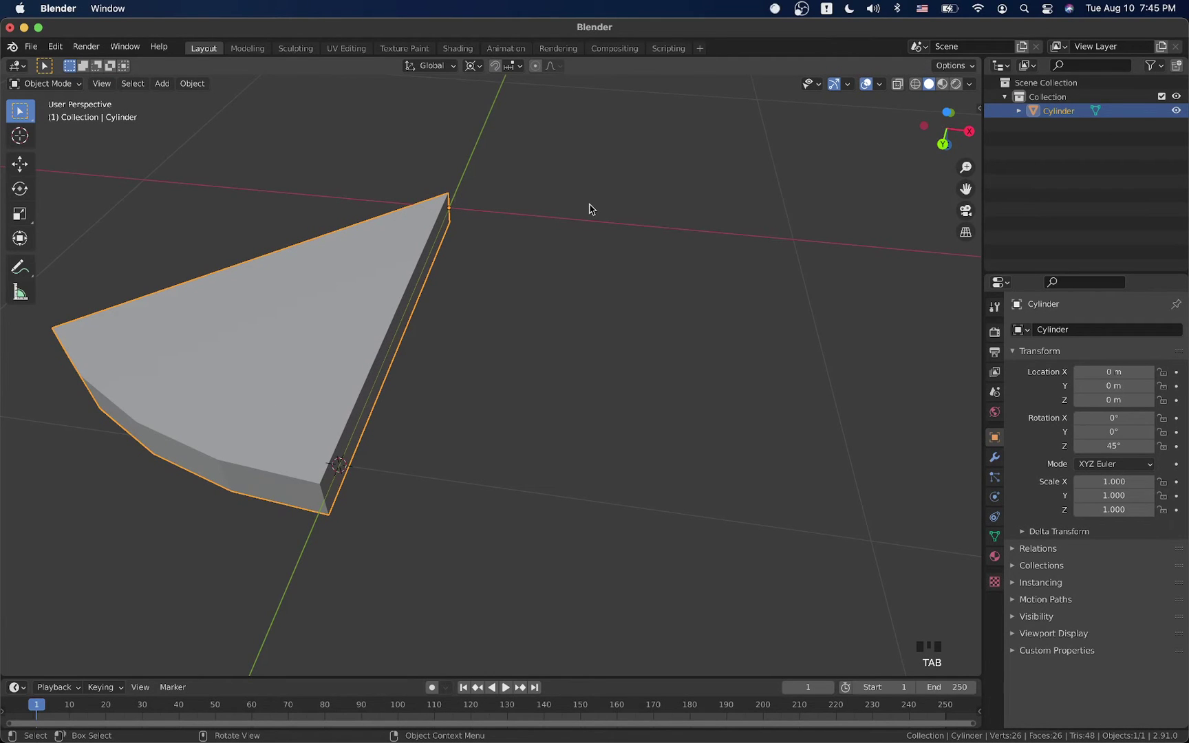
pyautogui.press('n')
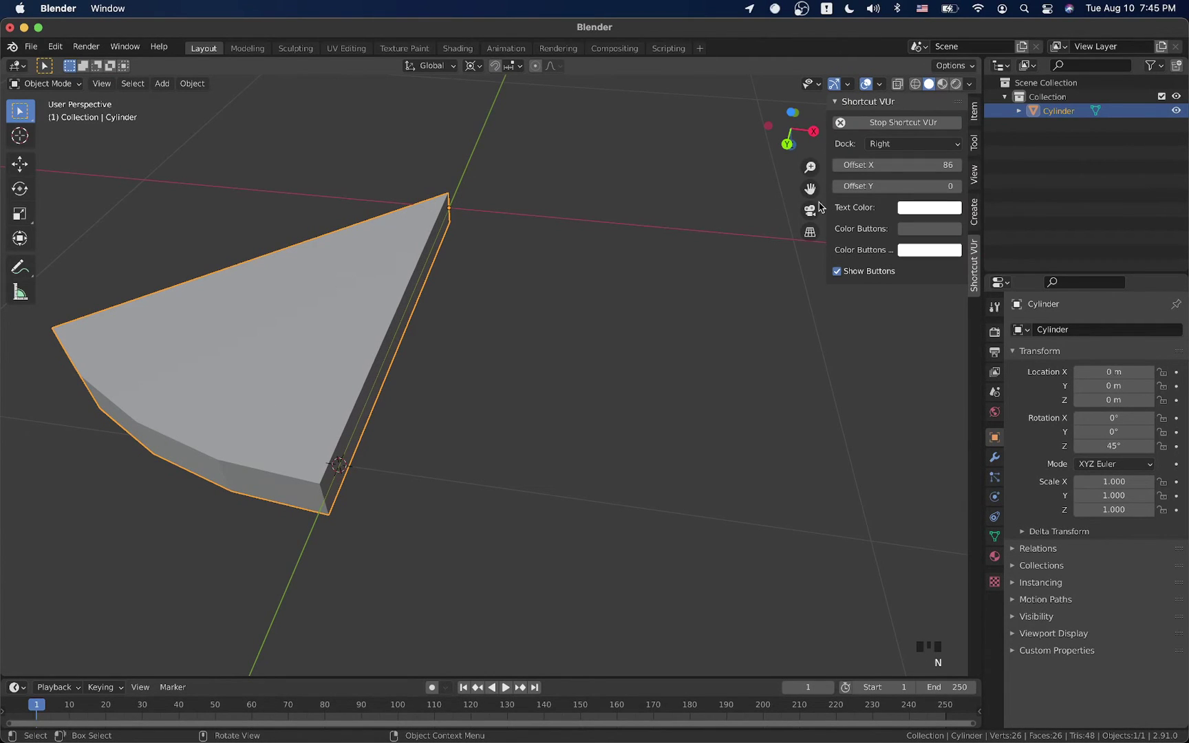
pyautogui.click(974, 113)
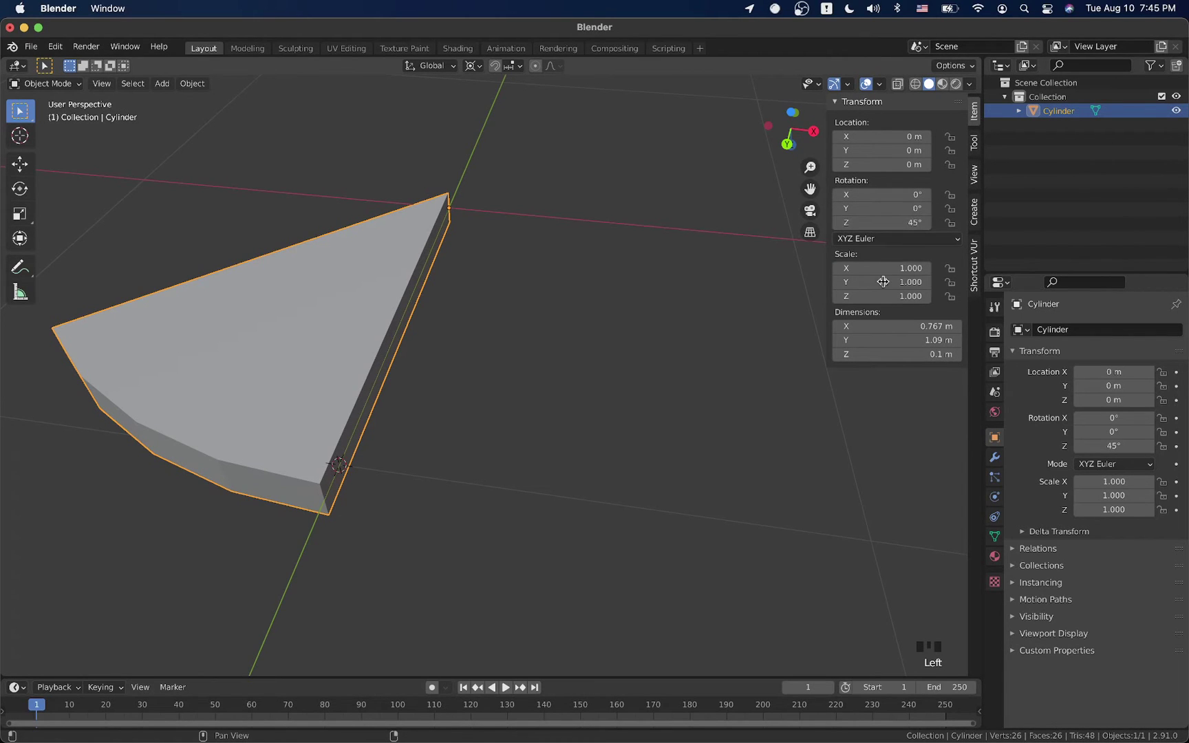
pyautogui.hotkey('ctrl', 'a')
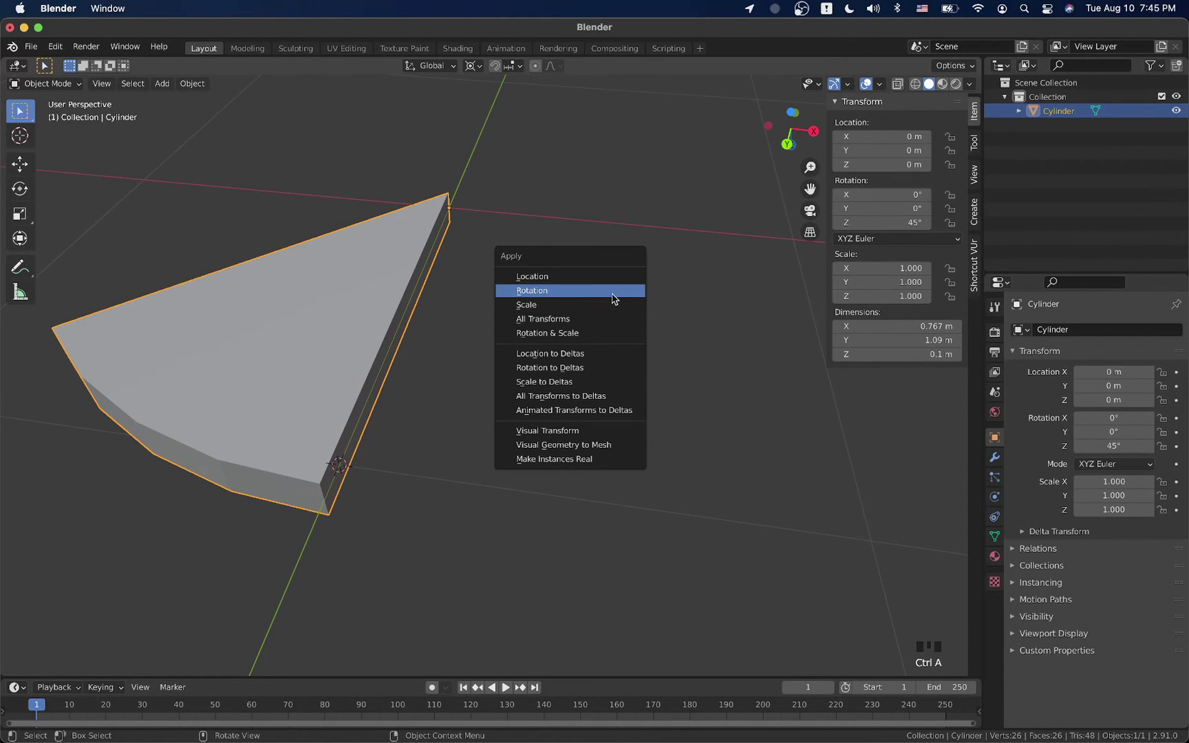
pyautogui.click(614, 299)
pyautogui.scroll(10, 614, 298)
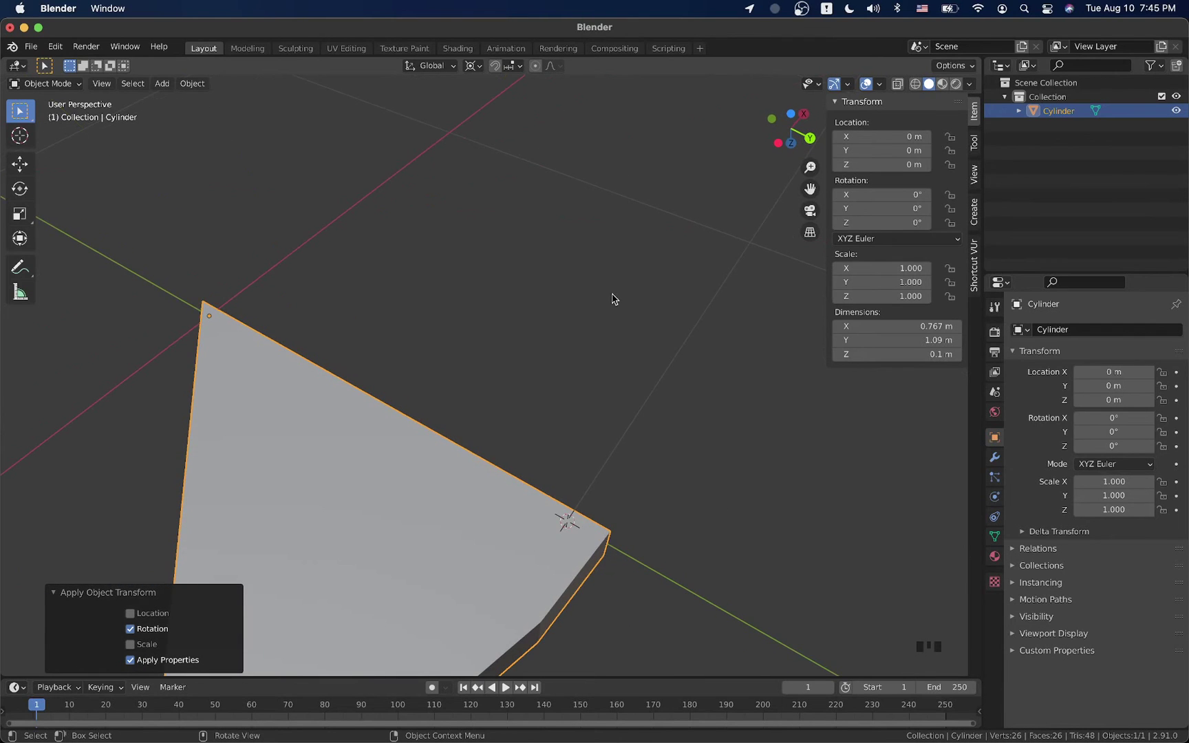
# Enter Edit Mode on the slice, clear the edge selection and switch to face selection.
pyautogui.scroll(-5, 613, 299)
pyautogui.press('Tab')
pyautogui.scroll(3, 612, 295)
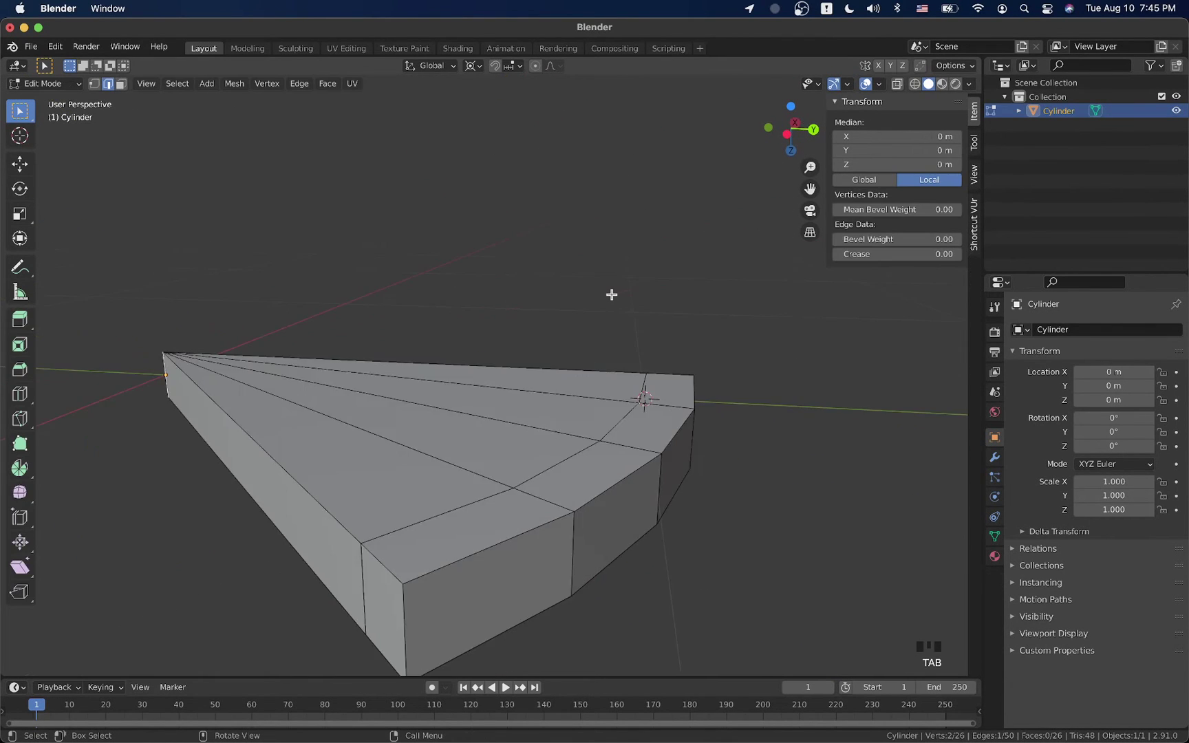
pyautogui.scroll(3, 612, 294)
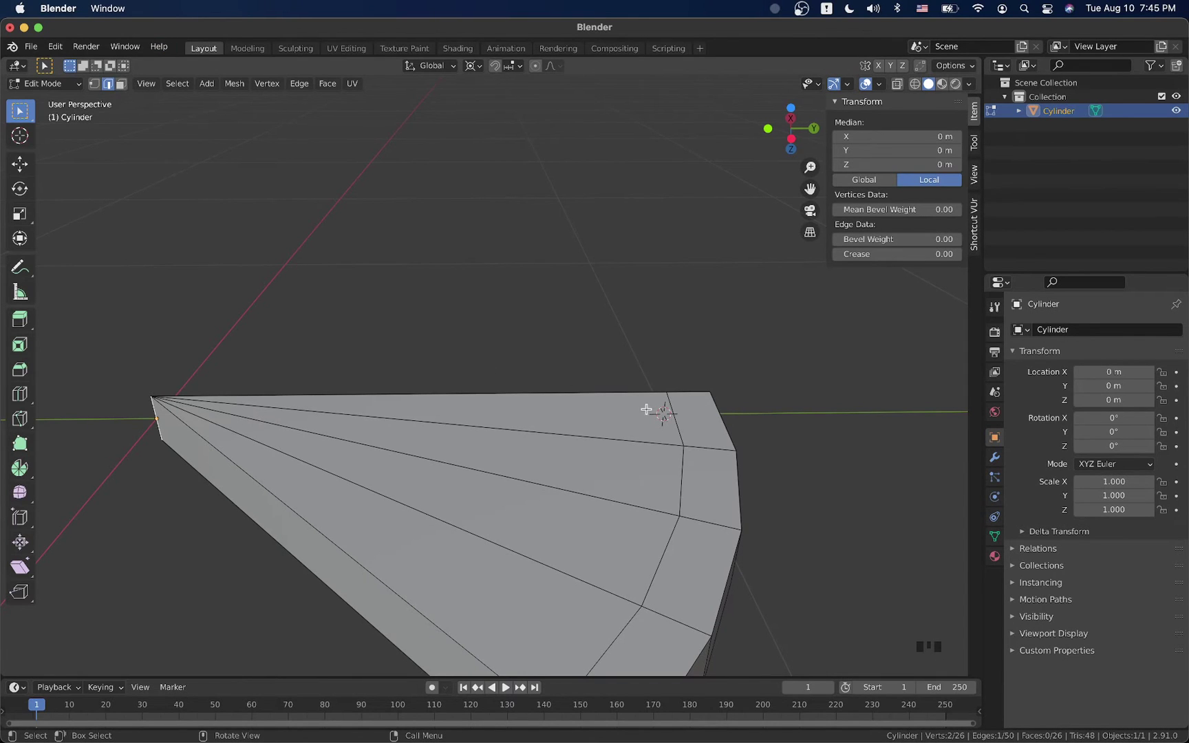
pyautogui.click(676, 413)
pyautogui.click(121, 84)
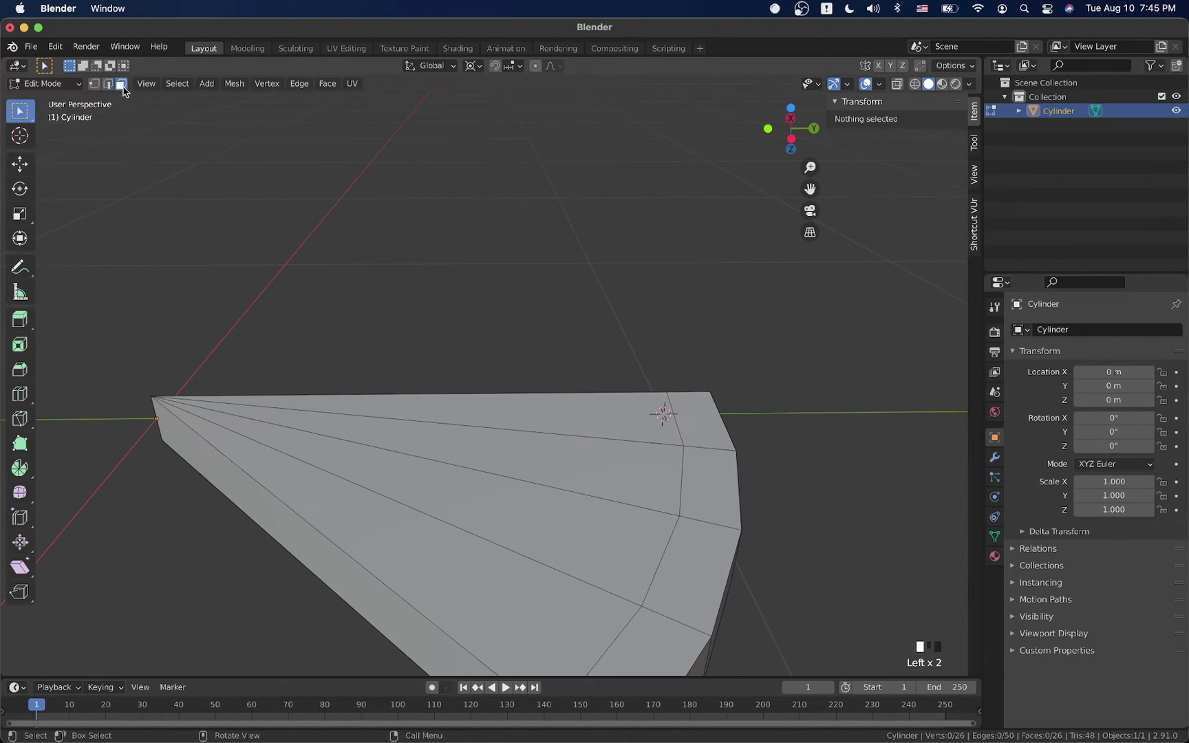
# Select the four flat faces along the slice's outer rim.
pyautogui.keyDown('shift'); pyautogui.scroll(-5, 365, 342); pyautogui.keyUp('shift')
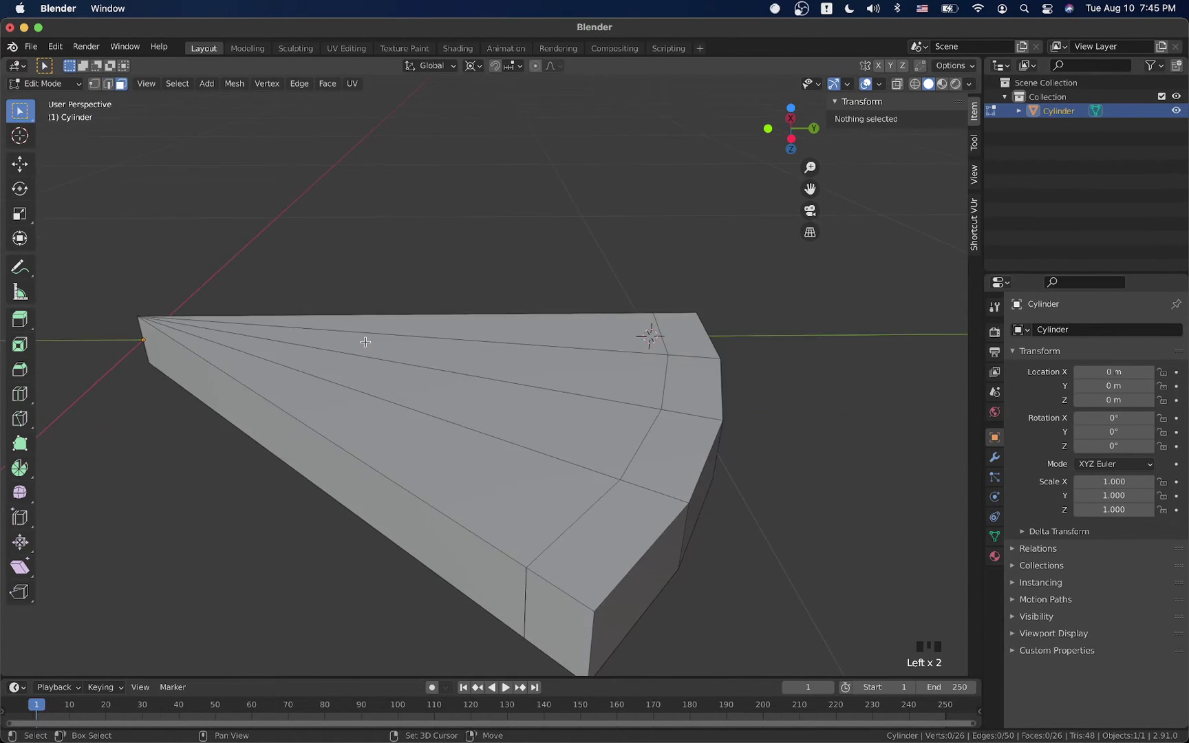
pyautogui.keyDown('shift'); pyautogui.click(696, 368); pyautogui.keyUp('shift')
pyautogui.keyDown('shift'); pyautogui.click(664, 441); pyautogui.keyUp('shift')
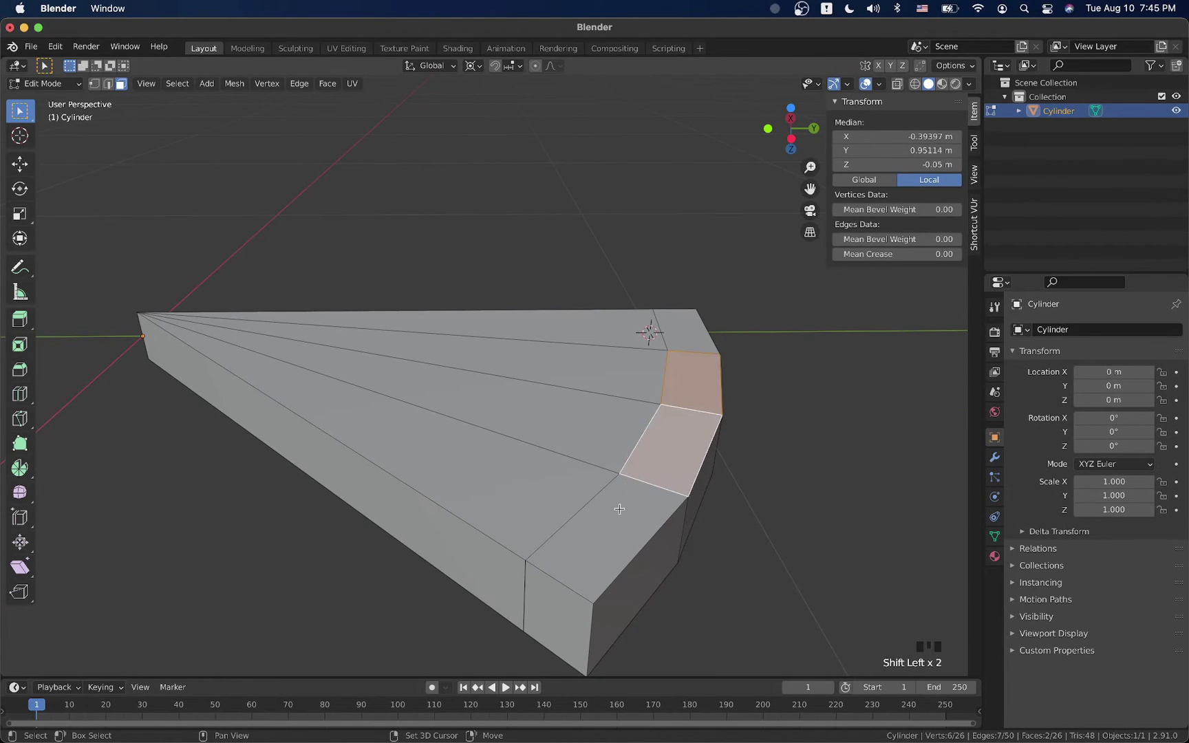
pyautogui.keyDown('shift'); pyautogui.click(619, 509); pyautogui.keyUp('shift')
pyautogui.keyDown('shift'); pyautogui.click(689, 342); pyautogui.keyUp('shift')
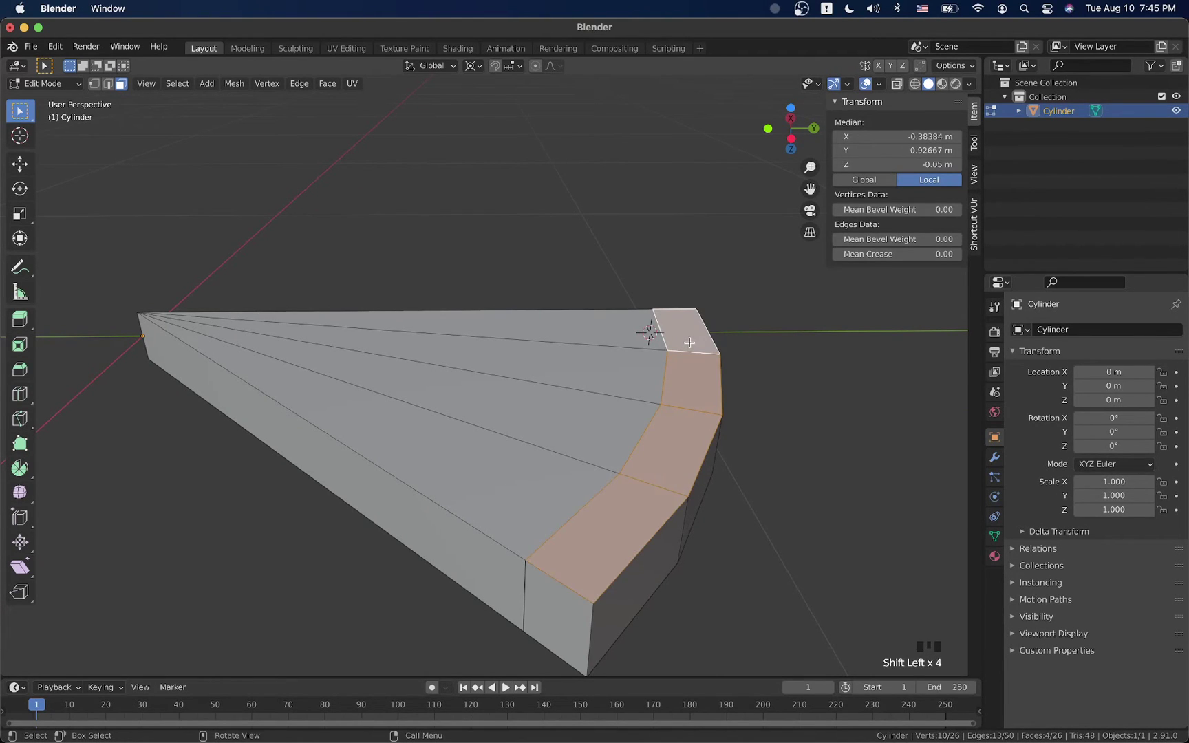
# Switch to the circle selection tool and sweep it over the four flat rim faces.
pyautogui.press('w')
pyautogui.press('z')
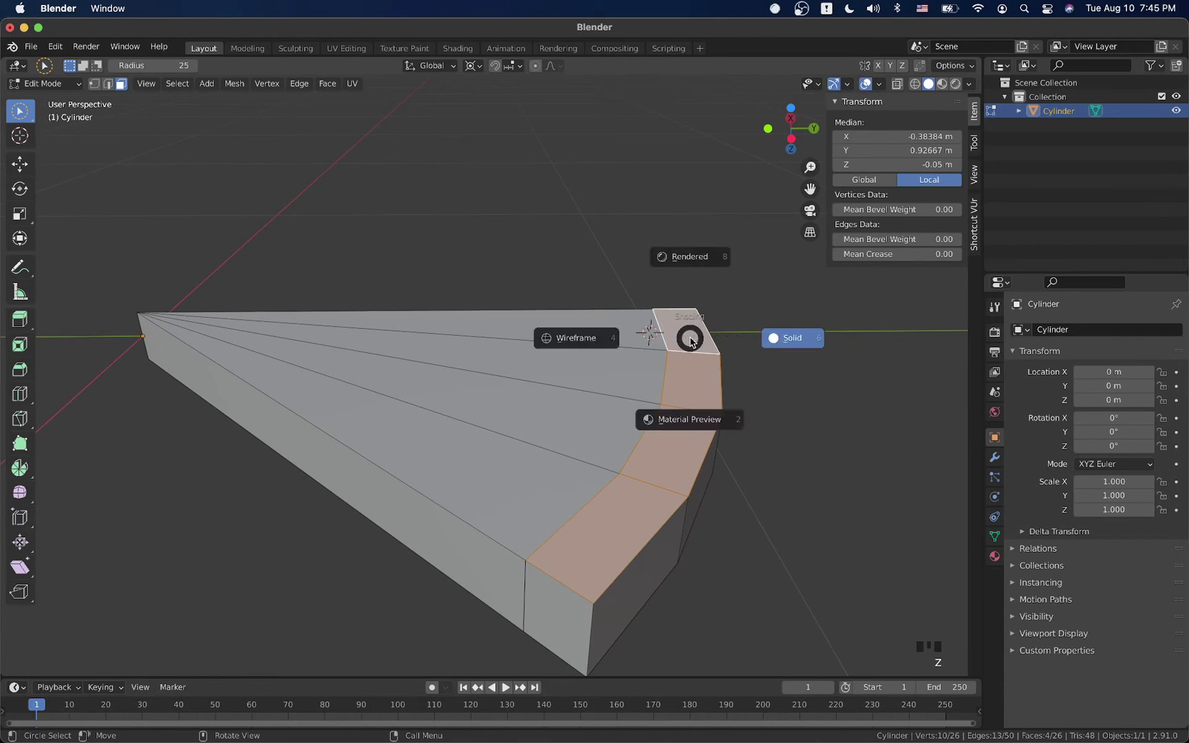
pyautogui.press('Escape')
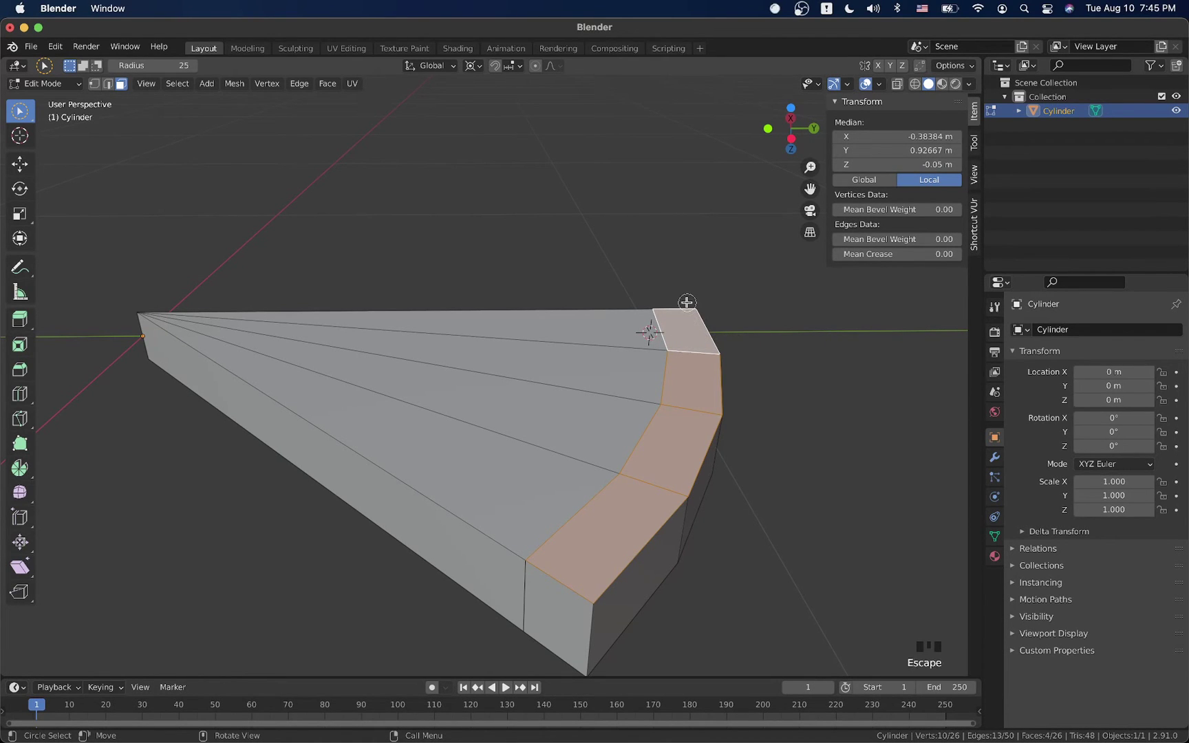
pyautogui.click(695, 294)
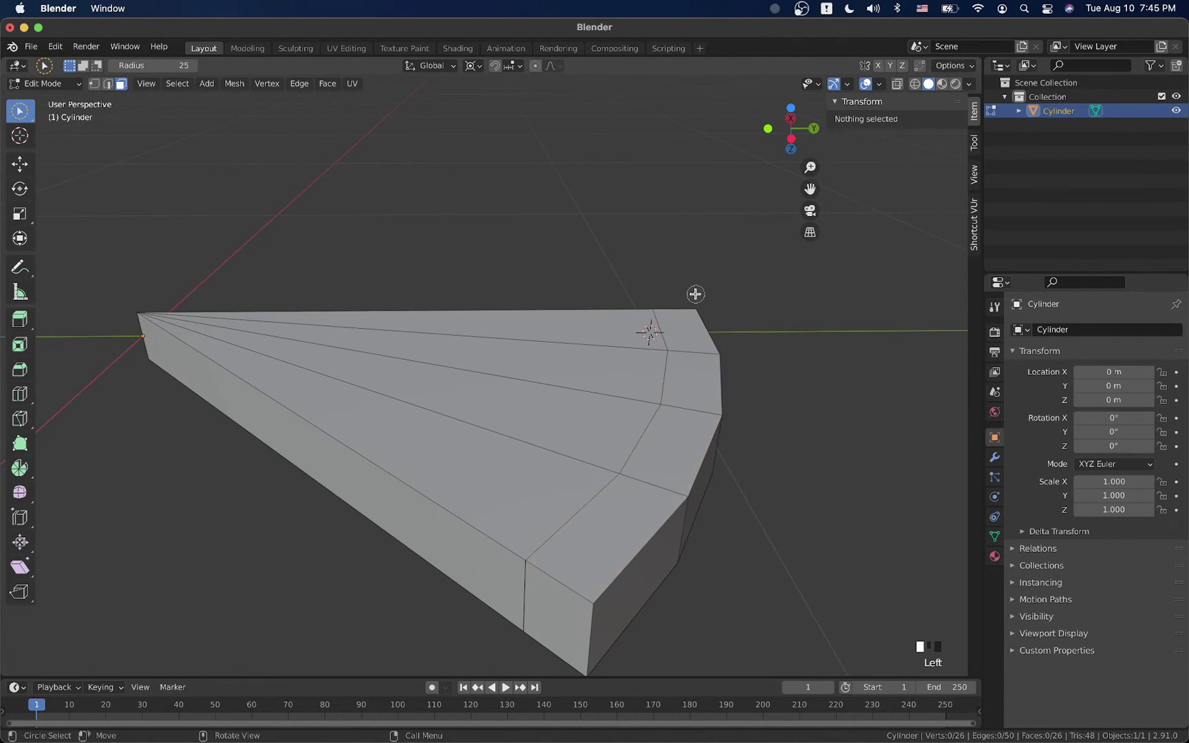
pyautogui.click(690, 337)
pyautogui.click(673, 440)
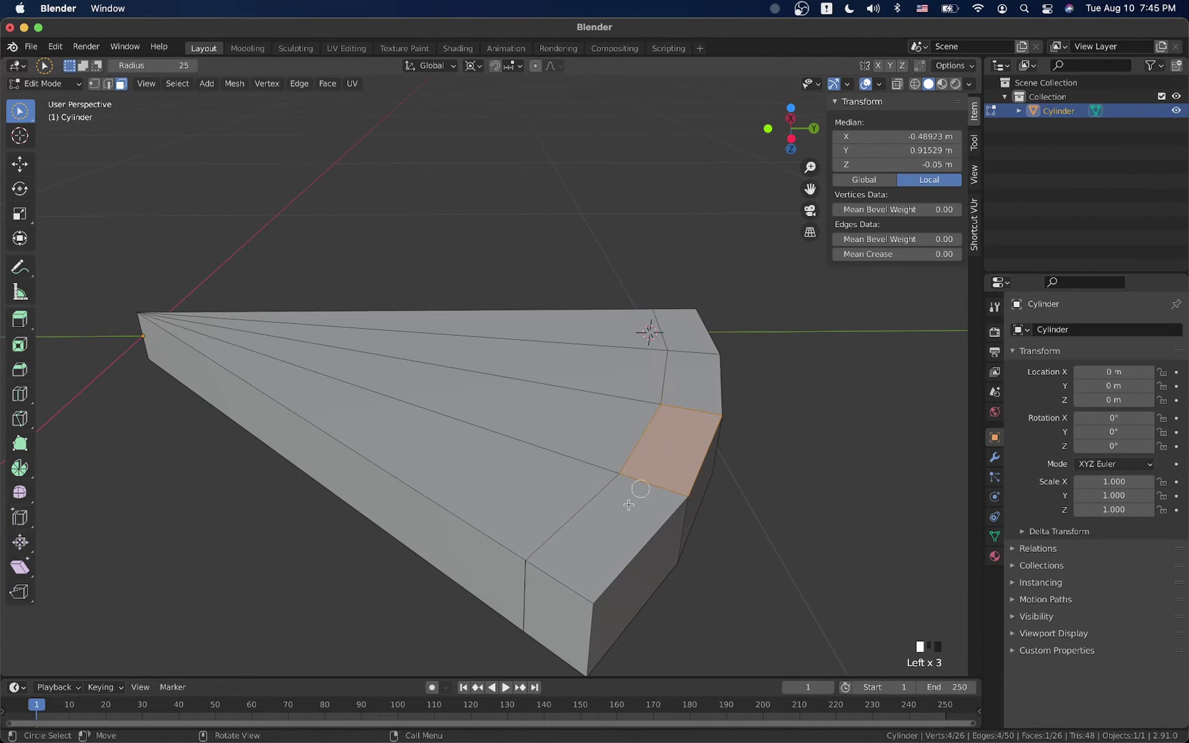
pyautogui.click(628, 504)
pyautogui.moveTo(630, 505)
pyautogui.mouseDown()
pyautogui.moveTo(685, 400)
pyautogui.moveTo(688, 349)
pyautogui.mouseUp()
pyautogui.rightClick(688, 350)
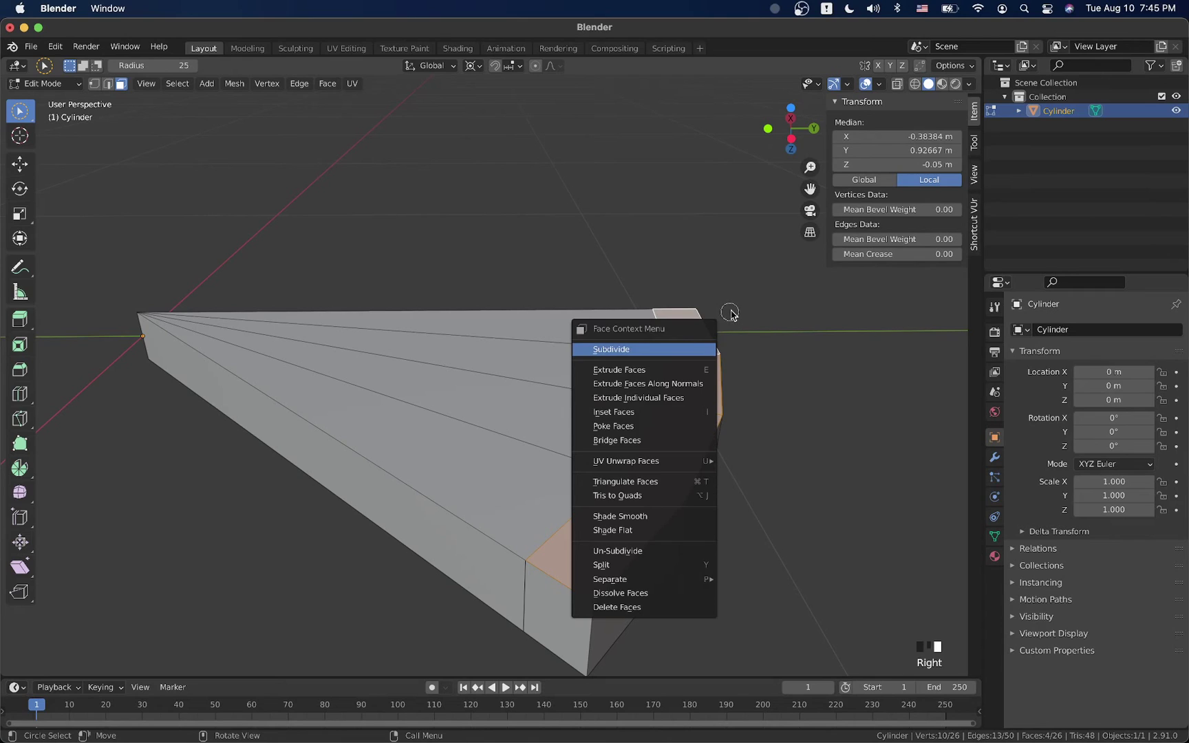
# Try to rip the selected rim faces from the slice and clear the selection.
pyautogui.press('v')
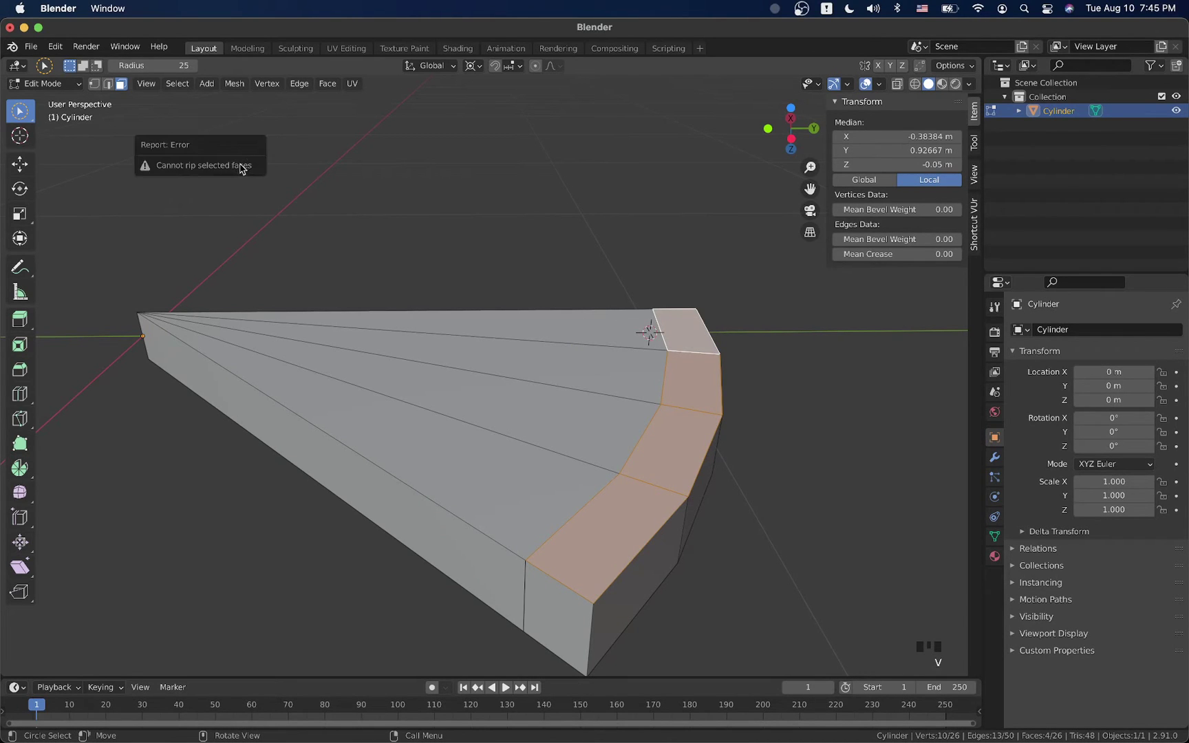
pyautogui.press('Escape')
pyautogui.press('Escape')
pyautogui.press('Escape')
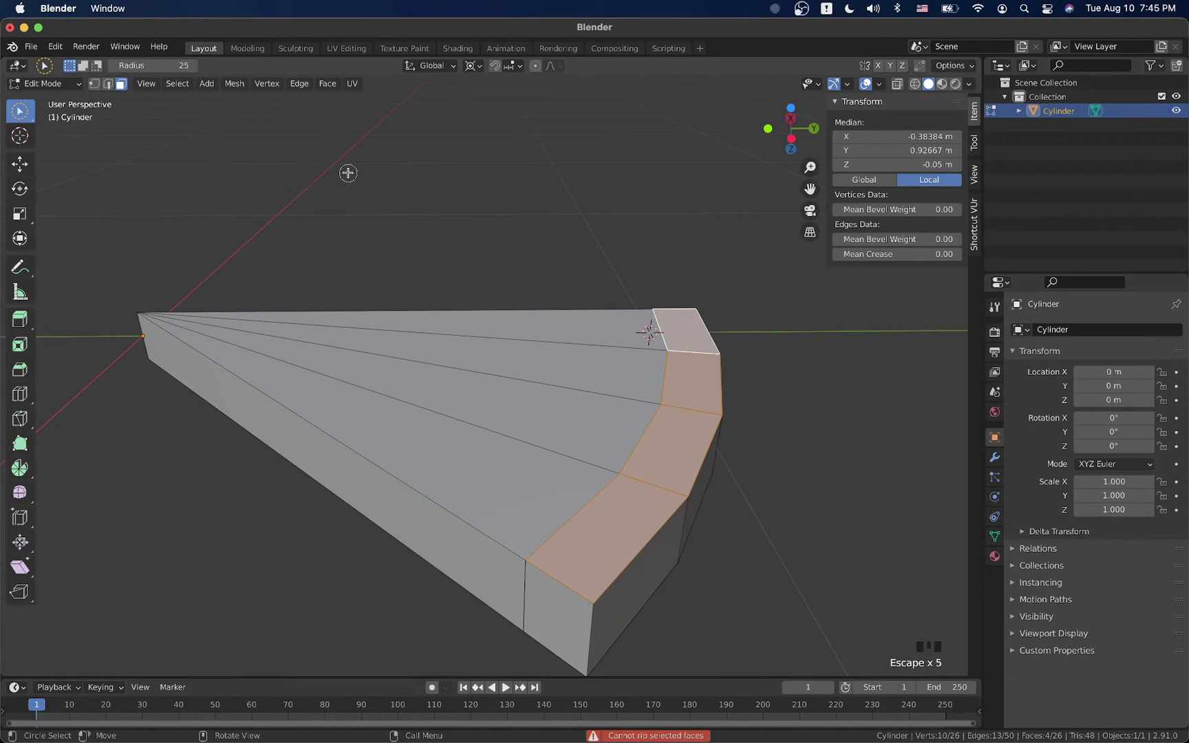
pyautogui.press('Escape')
pyautogui.press('Escape')
pyautogui.click(28, 121)
pyautogui.click(31, 124)
pyautogui.click(276, 200)
pyautogui.click(275, 201)
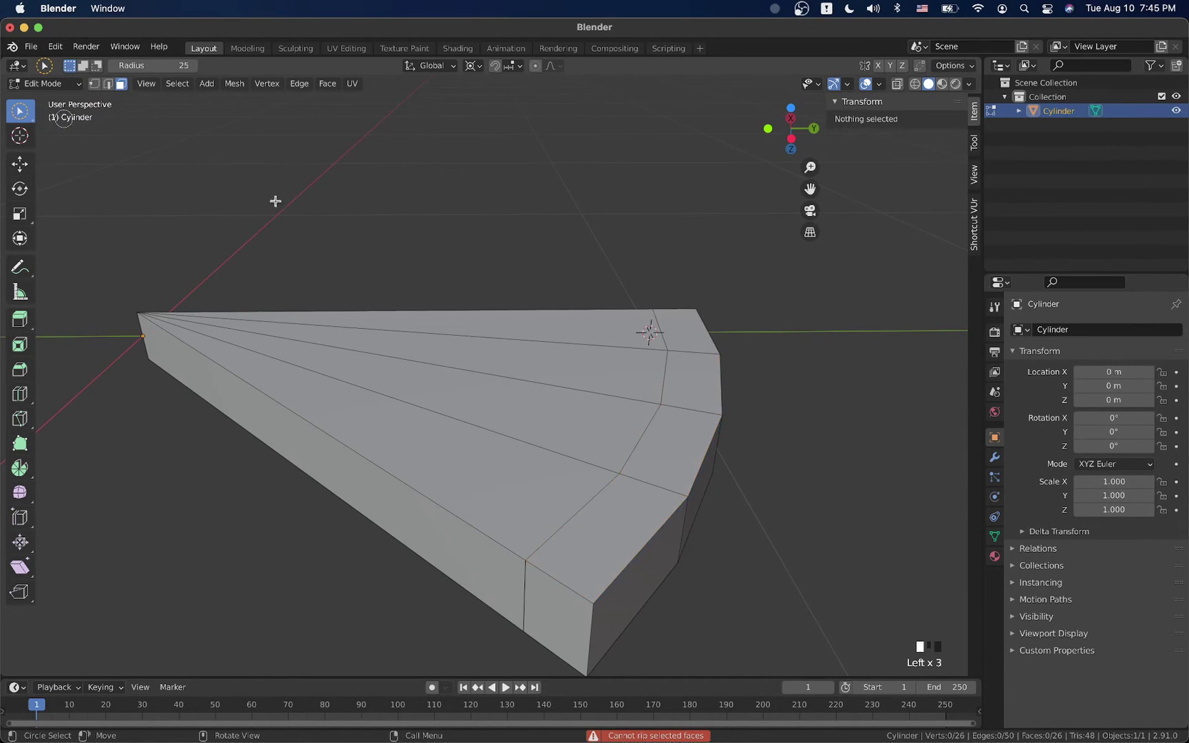
# Circle-select the front triangular face along with the four rim faces, and deselect everything.
pyautogui.press('c')
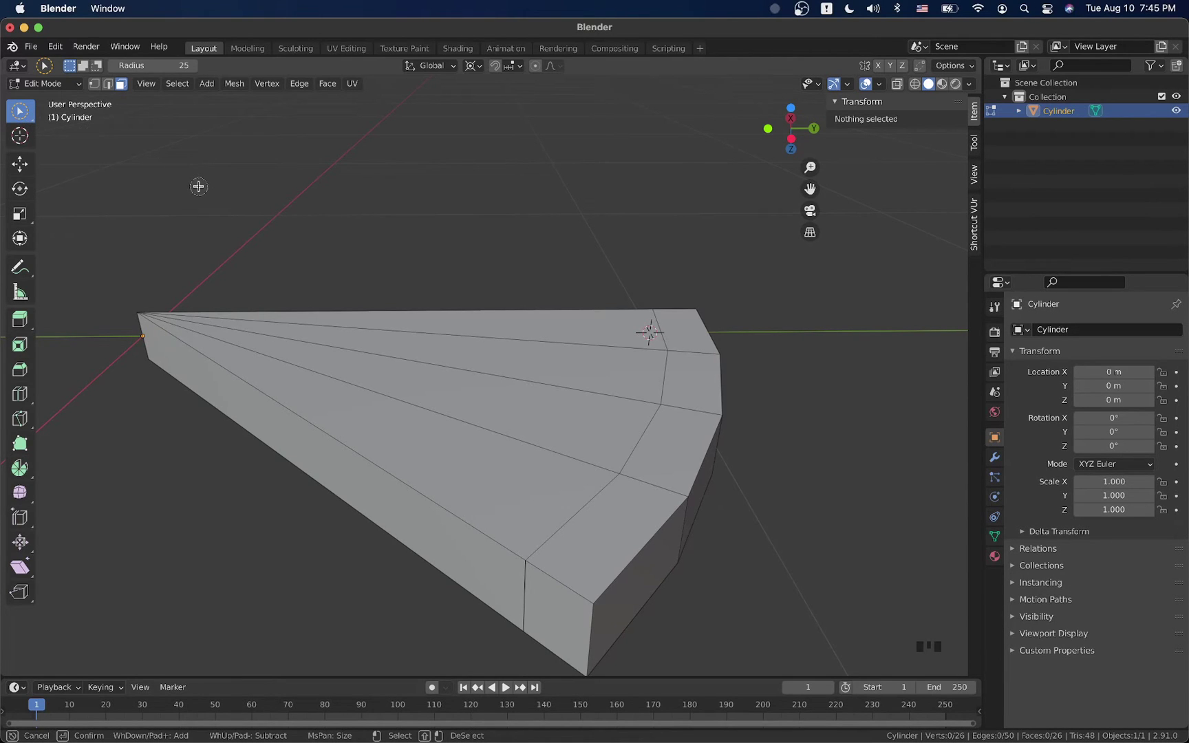
pyautogui.click(314, 398)
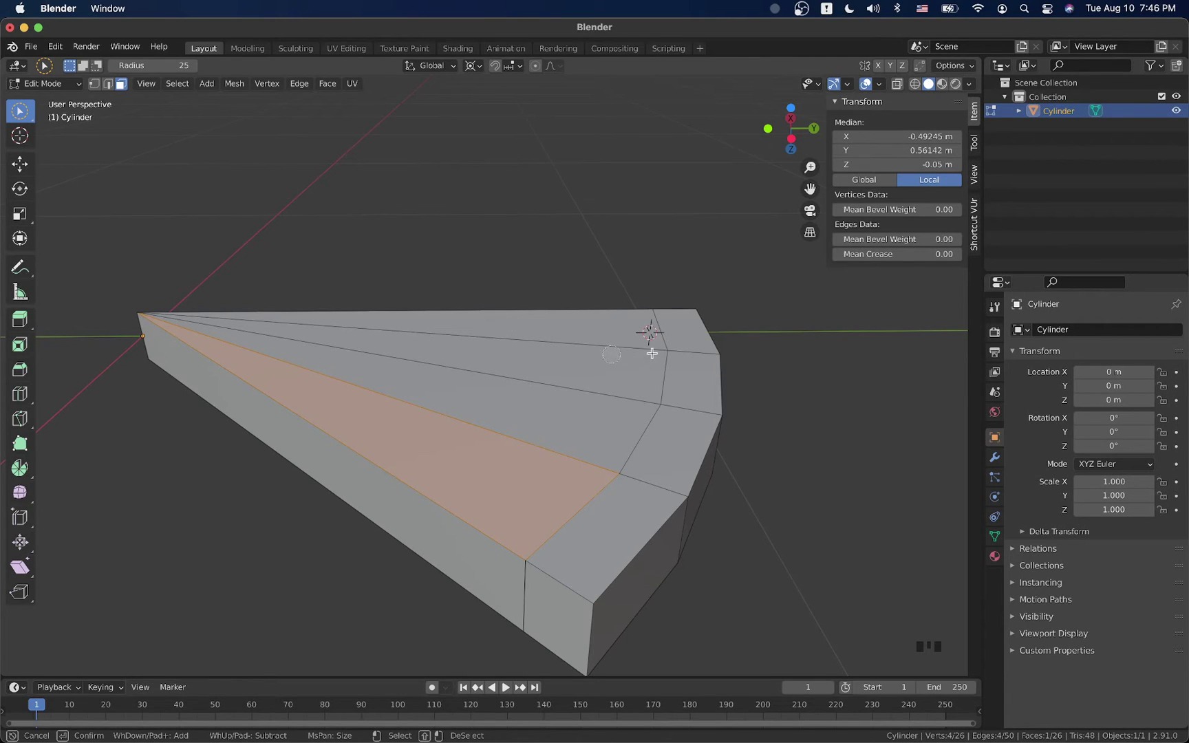
pyautogui.moveTo(688, 334)
pyautogui.mouseDown()
pyautogui.moveTo(684, 375)
pyautogui.moveTo(628, 493)
pyautogui.moveTo(545, 465)
pyautogui.mouseUp()
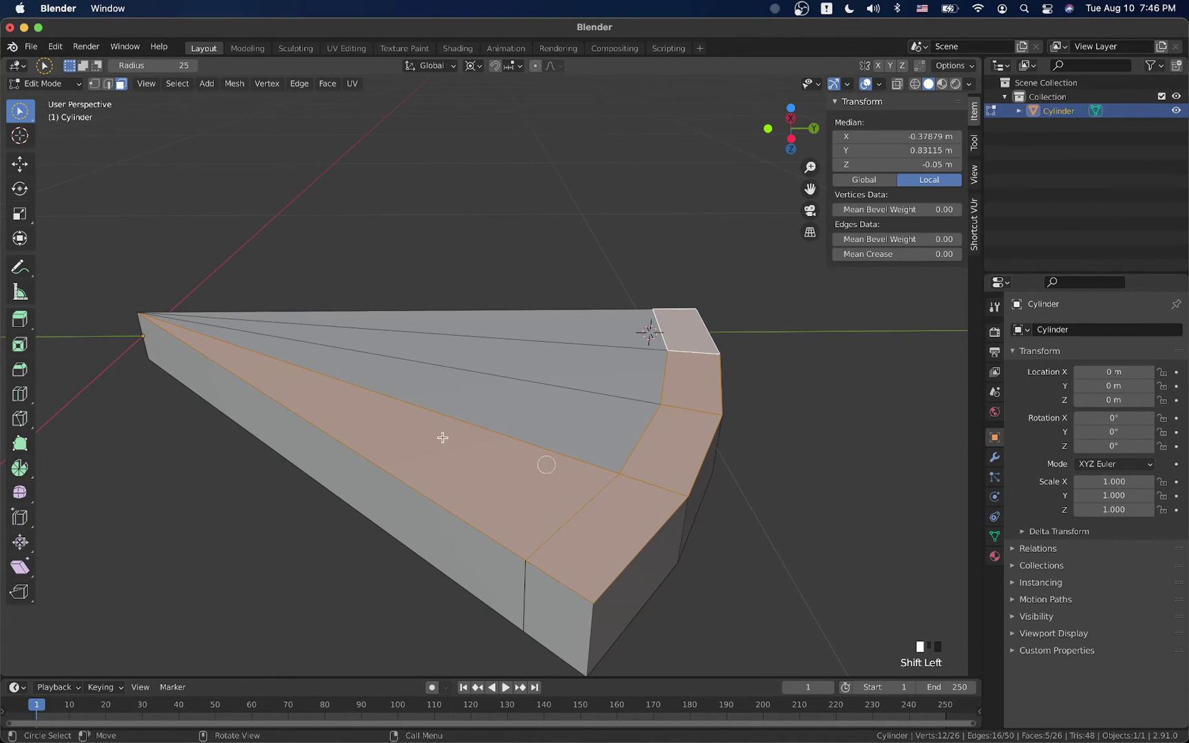
pyautogui.click(398, 422)
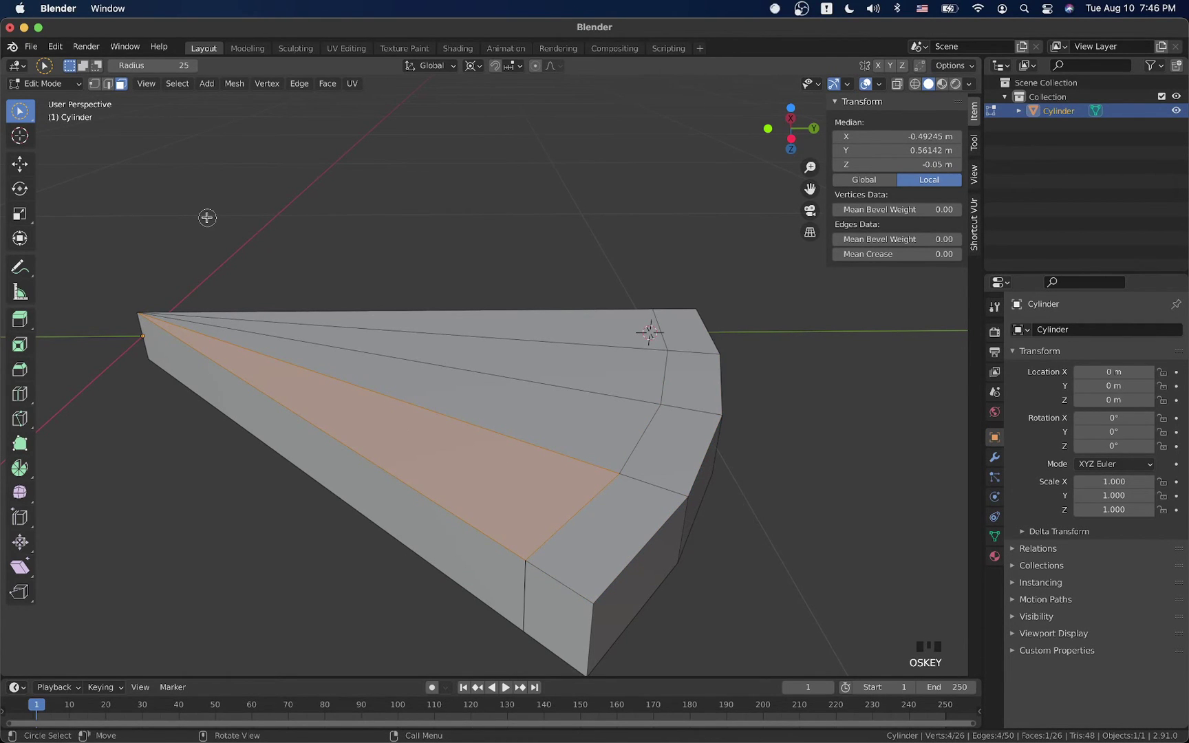
pyautogui.hotkey('alt', 'a')
pyautogui.press('Tab')
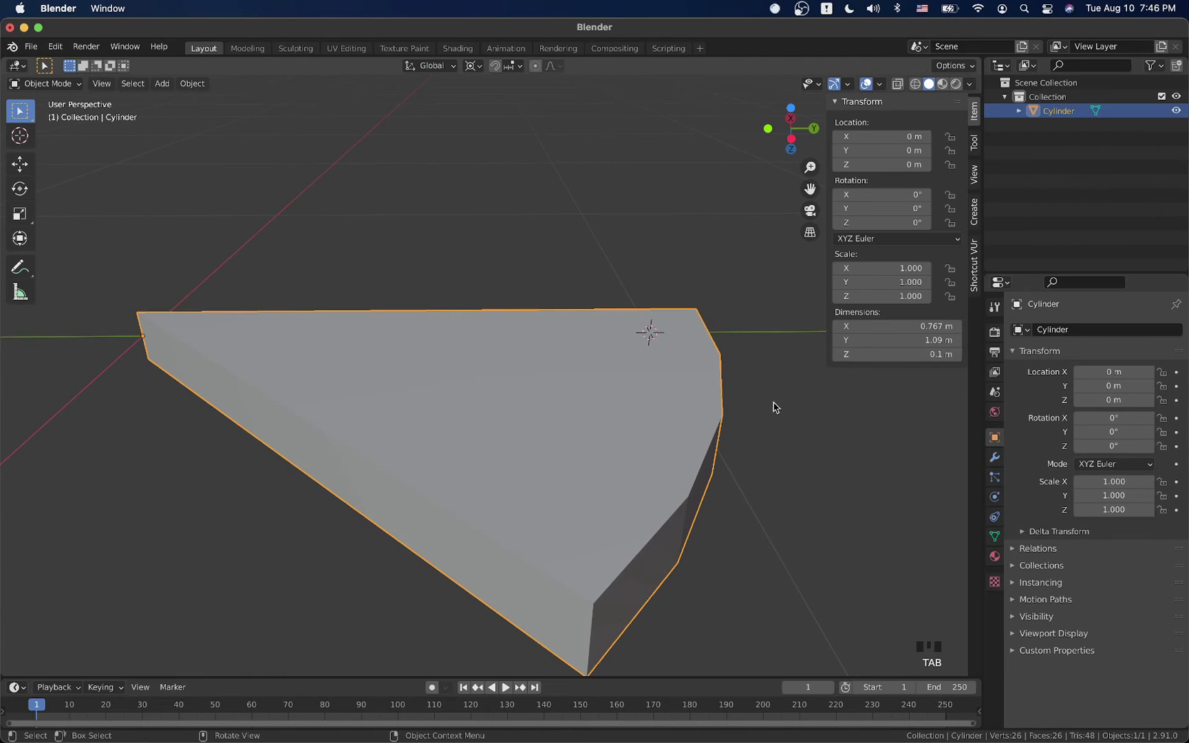
pyautogui.press('Tab')
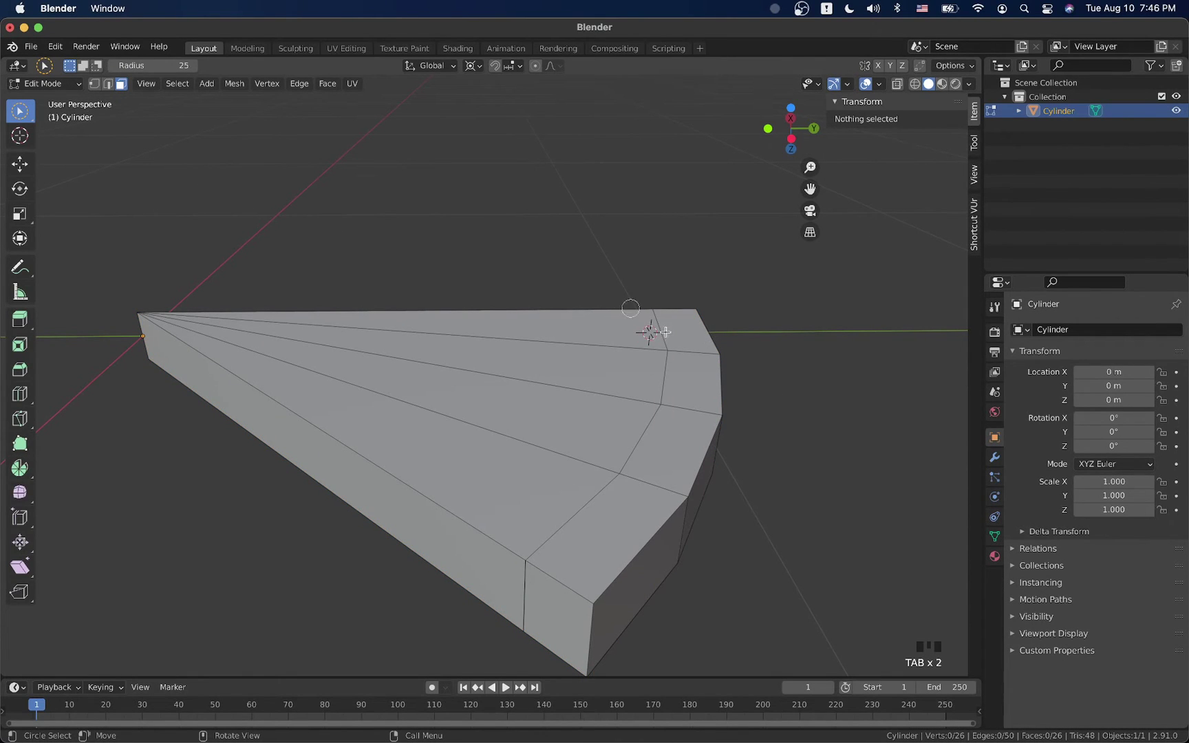
# Switch to the Tweak selection tool and select the four flat faces along the outer rim.
pyautogui.click(35, 119)
pyautogui.click(35, 120)
pyautogui.moveTo(36, 122); pyautogui.dragTo(69, 117)
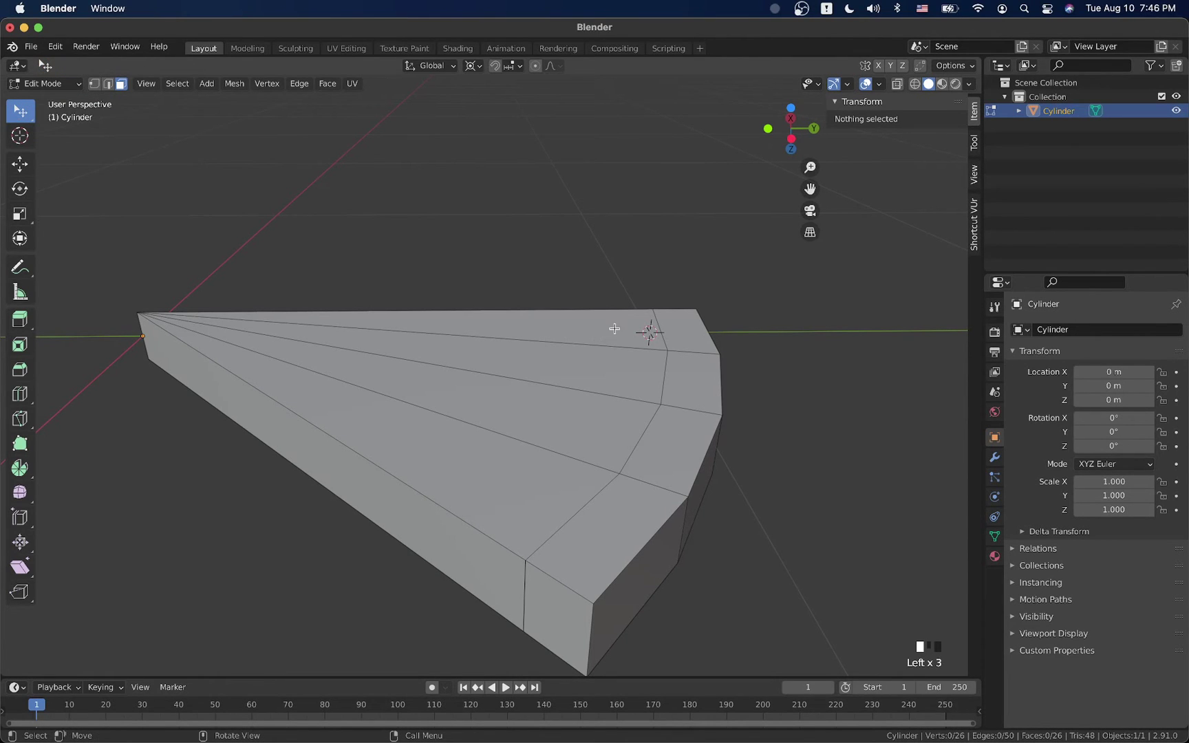
pyautogui.click(690, 327)
pyautogui.keyDown('shift'); pyautogui.click(681, 389); pyautogui.keyUp('shift')
pyautogui.keyDown('shift'); pyautogui.click(663, 439); pyautogui.keyUp('shift')
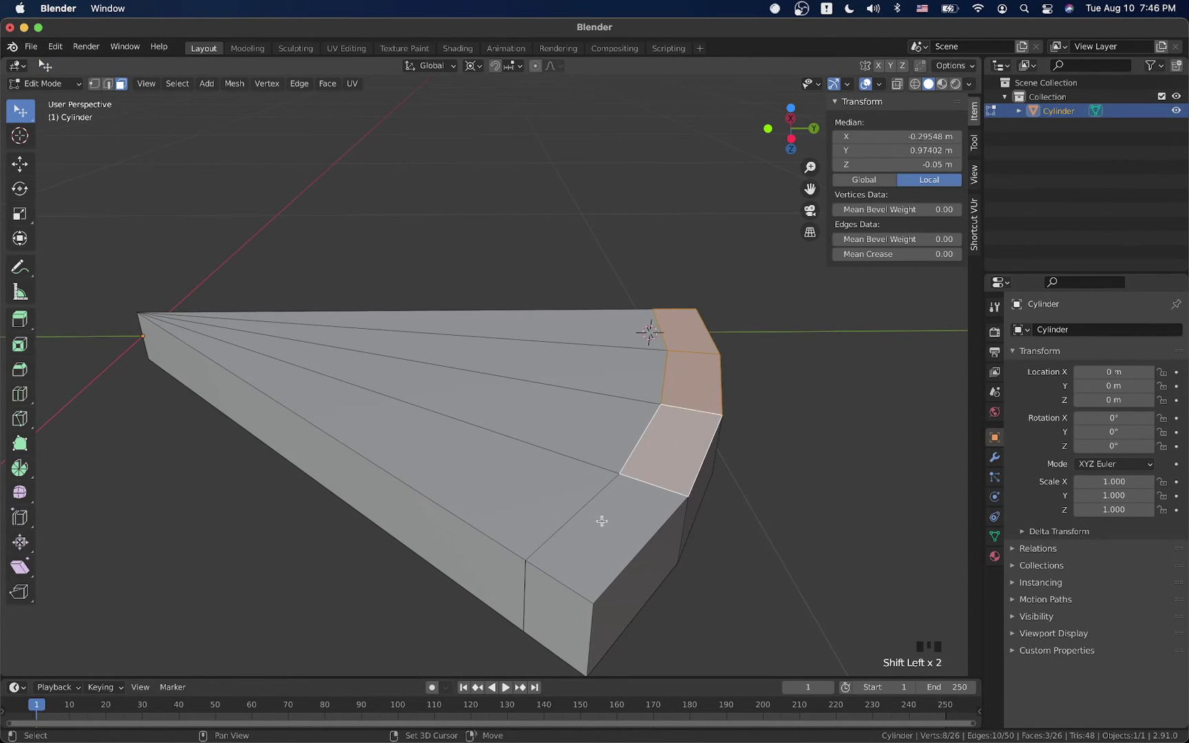
pyautogui.keyDown('shift'); pyautogui.click(602, 521); pyautogui.keyUp('shift')
# Extrude the selected rim faces about -0.053 m along Z to raise the crust-like rim.
pyautogui.press('e')
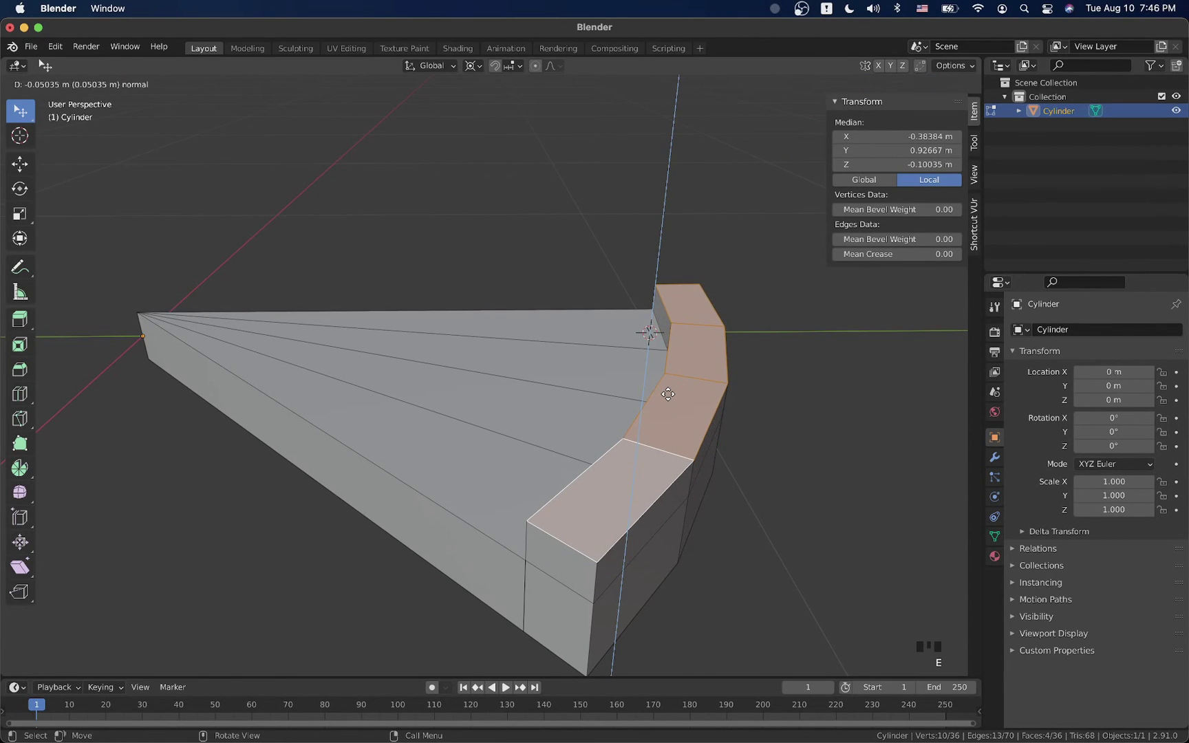
pyautogui.press('z')
pyautogui.press('z')
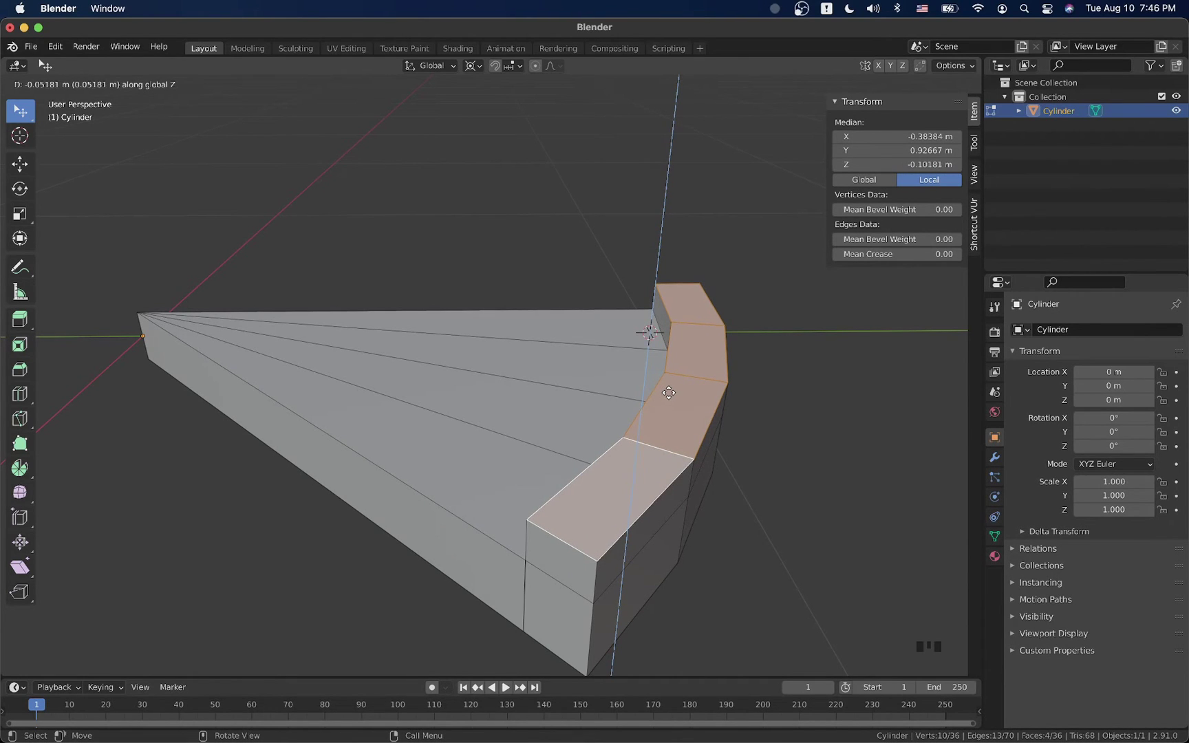
pyautogui.click(668, 393)
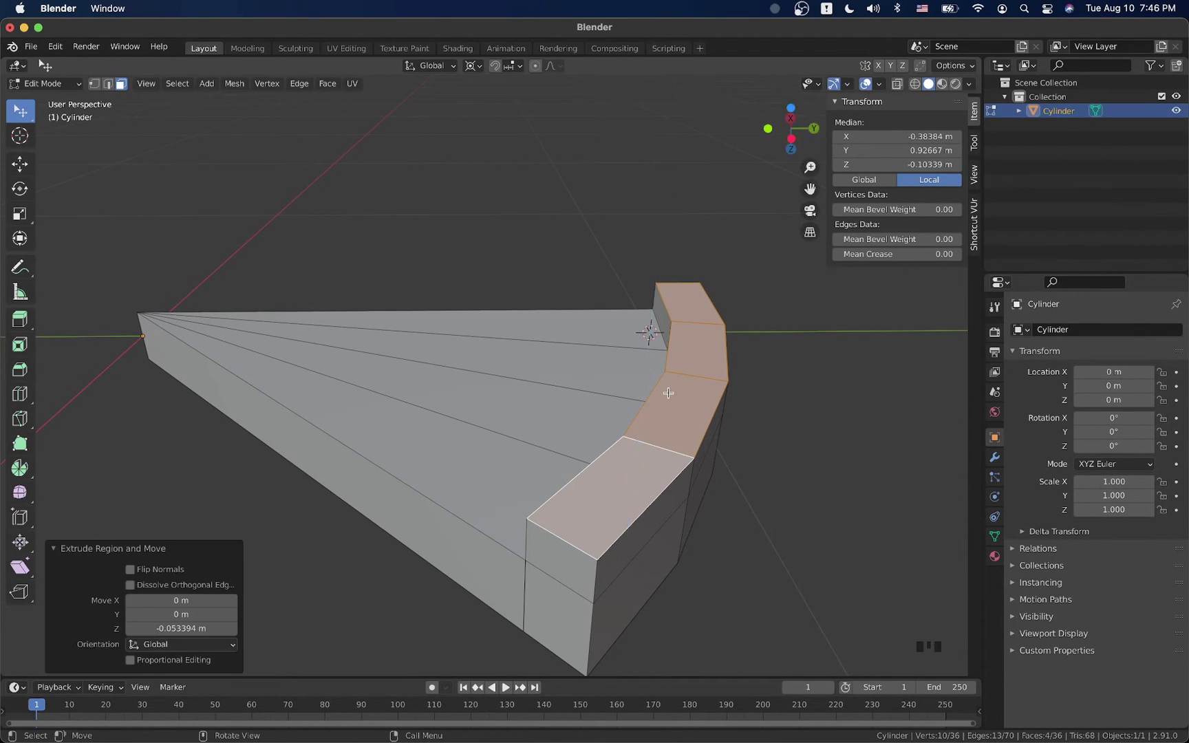
# Switch to edge selection and select the four inner and four outer upper edges of the raised rim.
pyautogui.hscroll(-10, 668, 393)
pyautogui.hscroll(-3, 668, 393)
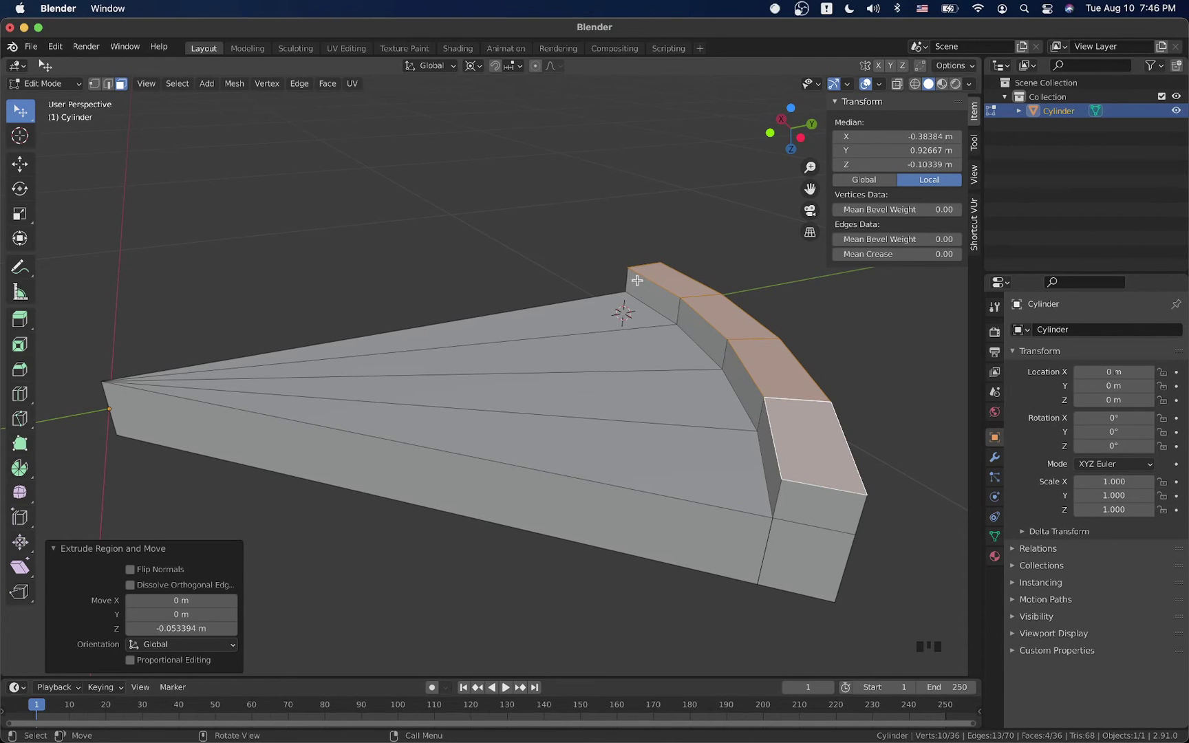
pyautogui.hscroll(3, 693, 325)
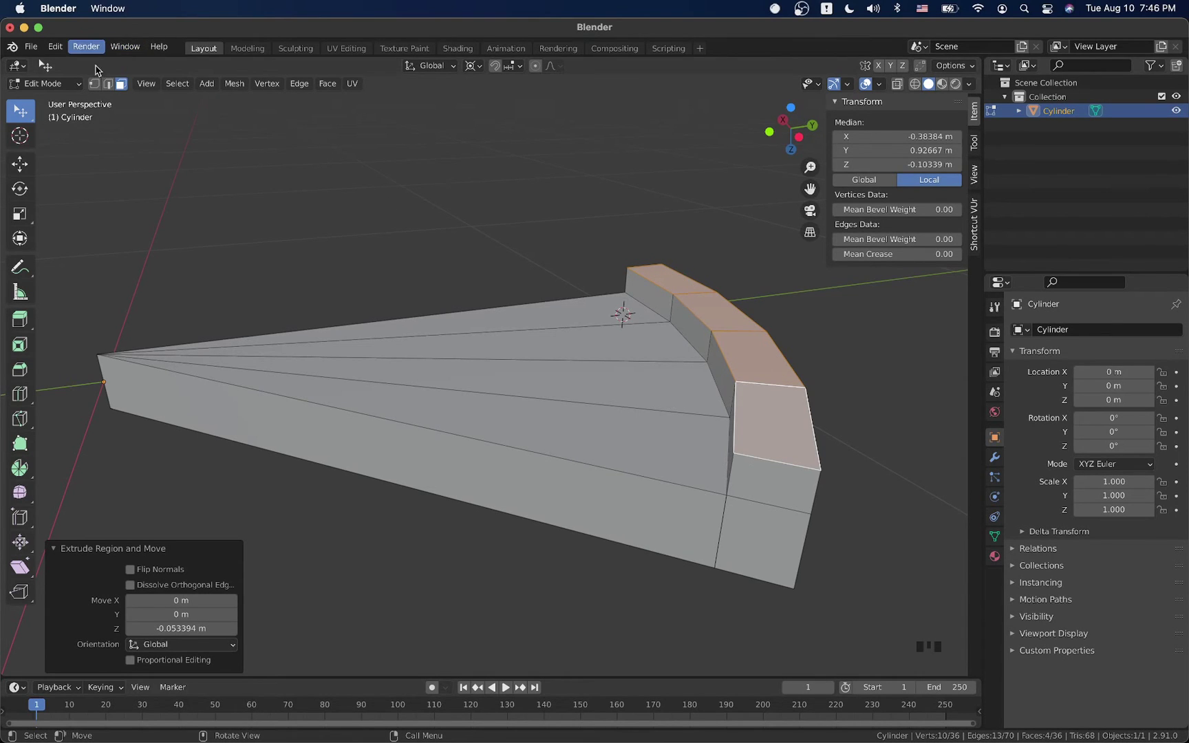
pyautogui.click(108, 84)
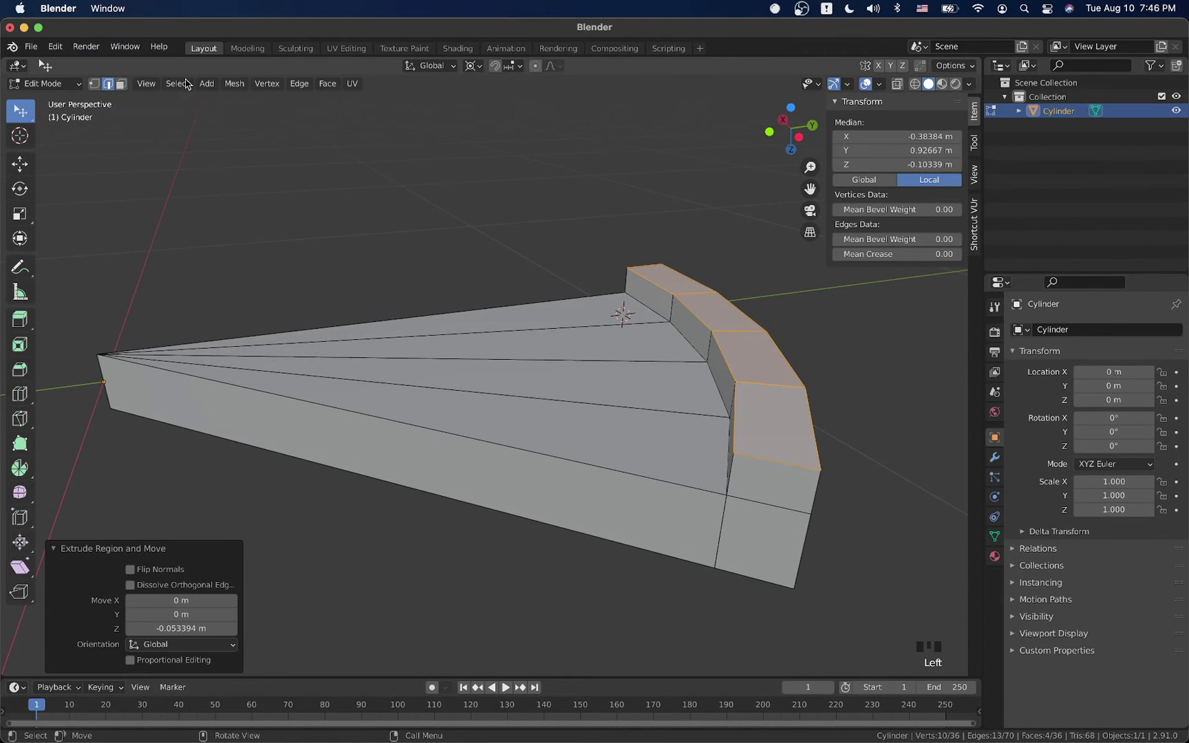
pyautogui.click(650, 283)
pyautogui.keyDown('shift'); pyautogui.click(696, 316); pyautogui.keyUp('shift')
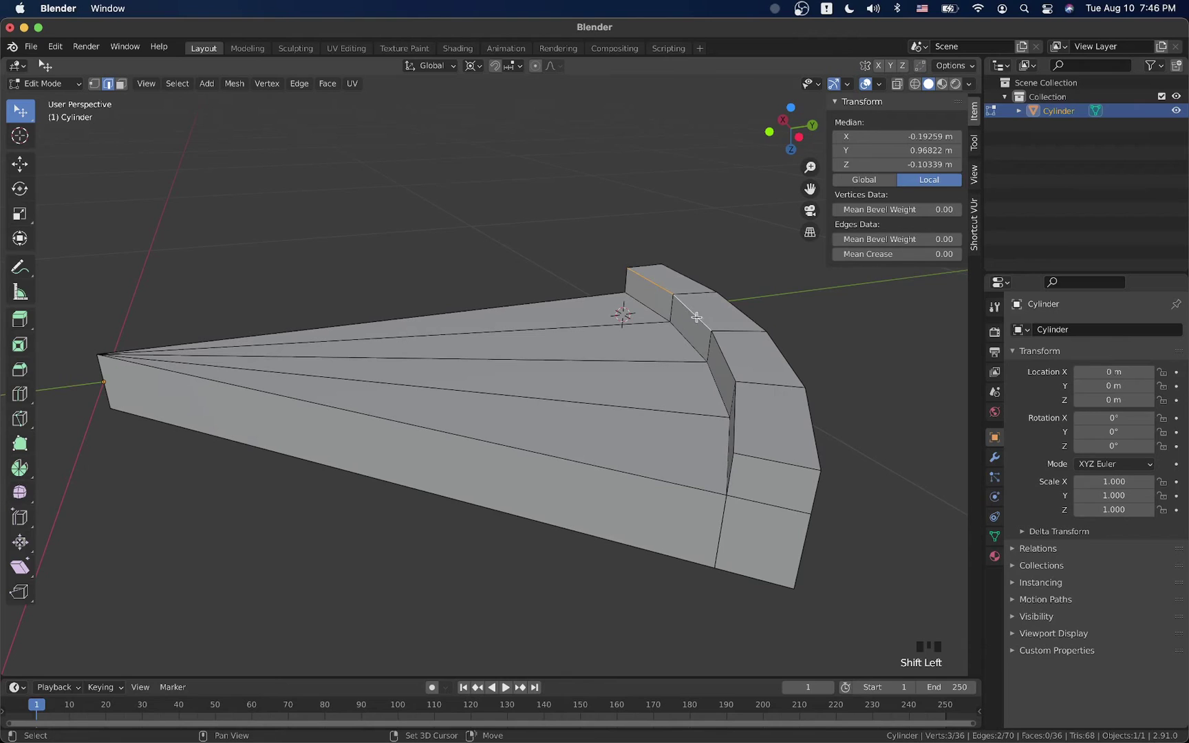
pyautogui.keyDown('shift'); pyautogui.click(730, 370); pyautogui.keyUp('shift')
pyautogui.keyDown('shift'); pyautogui.click(734, 406); pyautogui.keyUp('shift')
pyautogui.keyDown('shift'); pyautogui.click(809, 412); pyautogui.keyUp('shift')
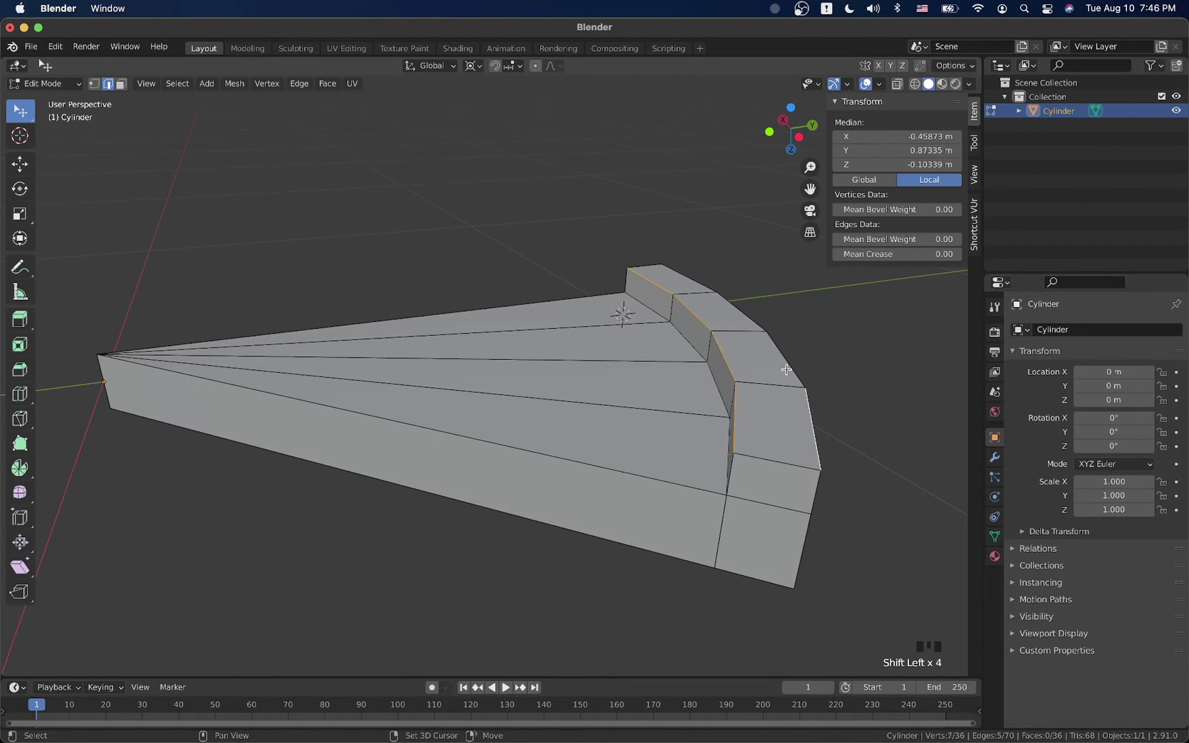
pyautogui.keyDown('shift'); pyautogui.click(746, 317); pyautogui.keyUp('shift')
pyautogui.keyDown('shift'); pyautogui.click(725, 300); pyautogui.keyUp('shift')
pyautogui.keyDown('shift'); pyautogui.click(707, 285); pyautogui.keyUp('shift')
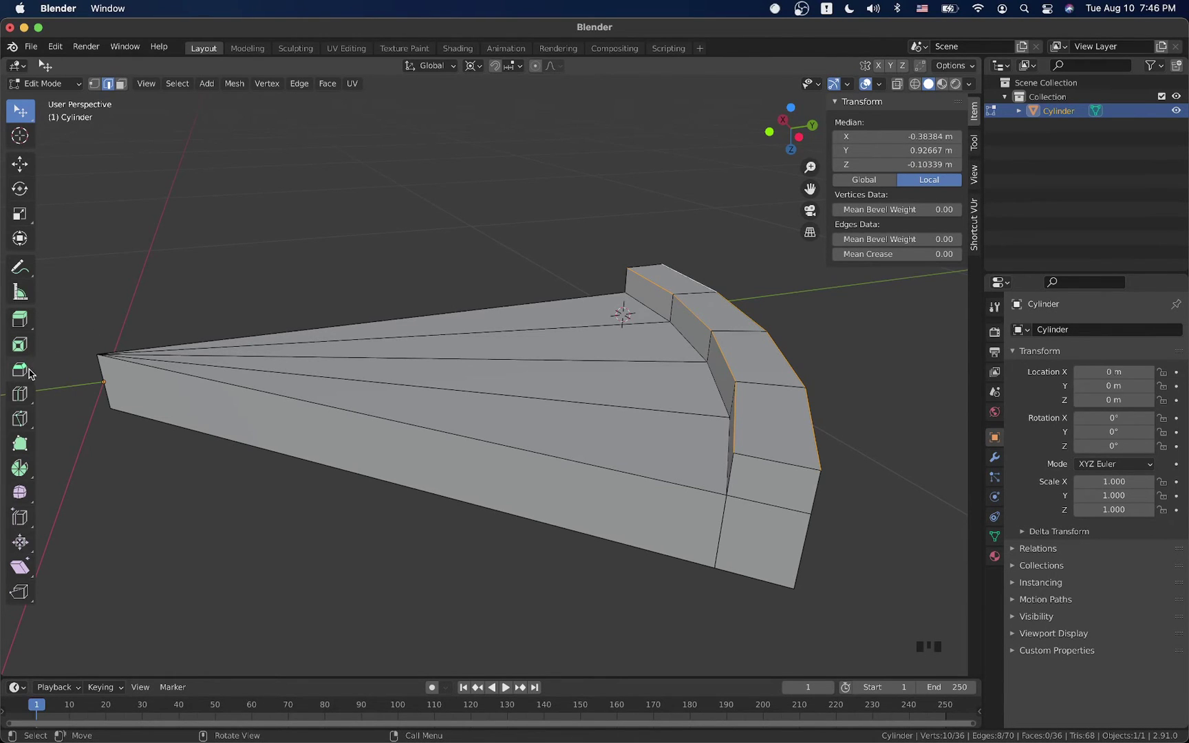
# Bevel the selected rim edges with a width of about 0.0378 m and 2 segments, and return to Object Mode.
pyautogui.press('ctrl')
pyautogui.hotkey('ctrl', 'b')
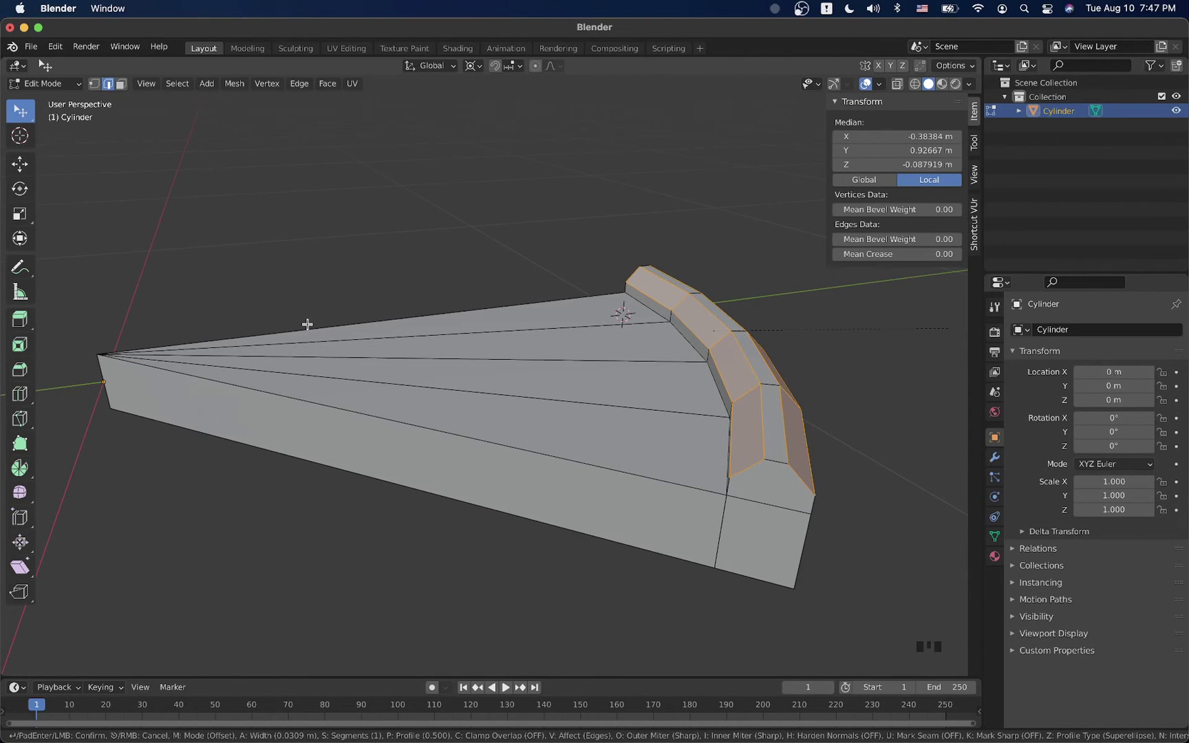
pyautogui.scroll(1, 307, 324)
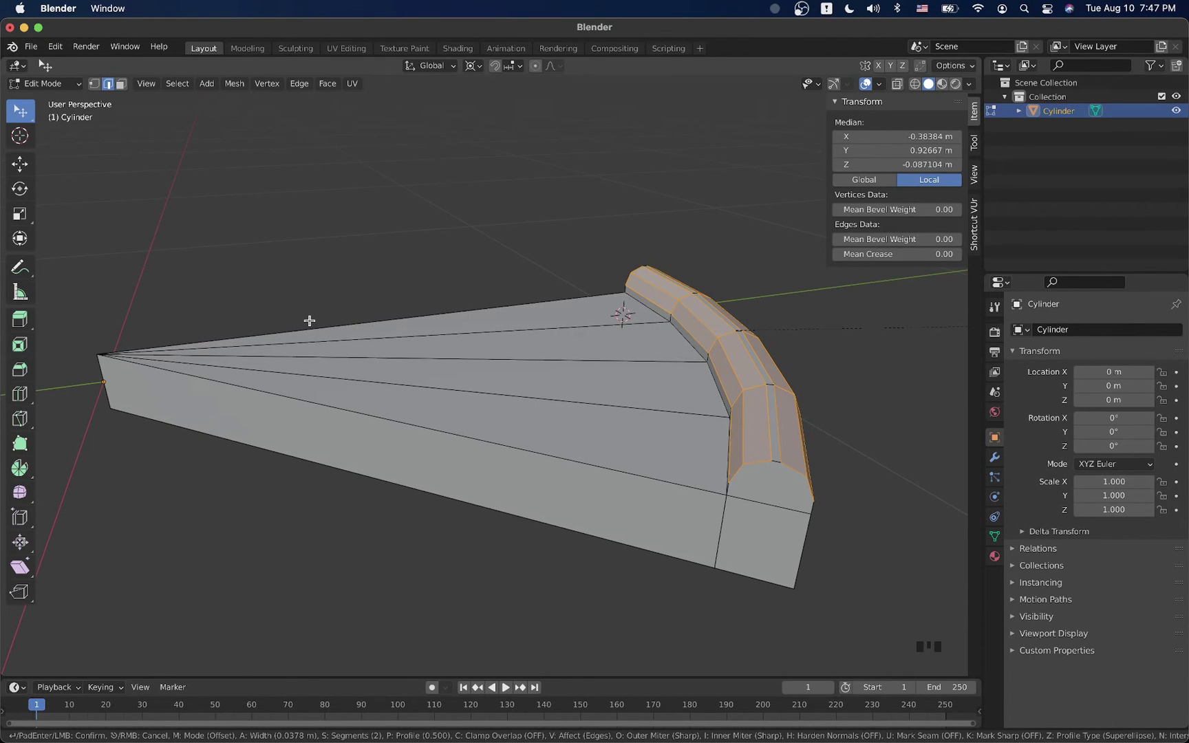
pyautogui.click(309, 321)
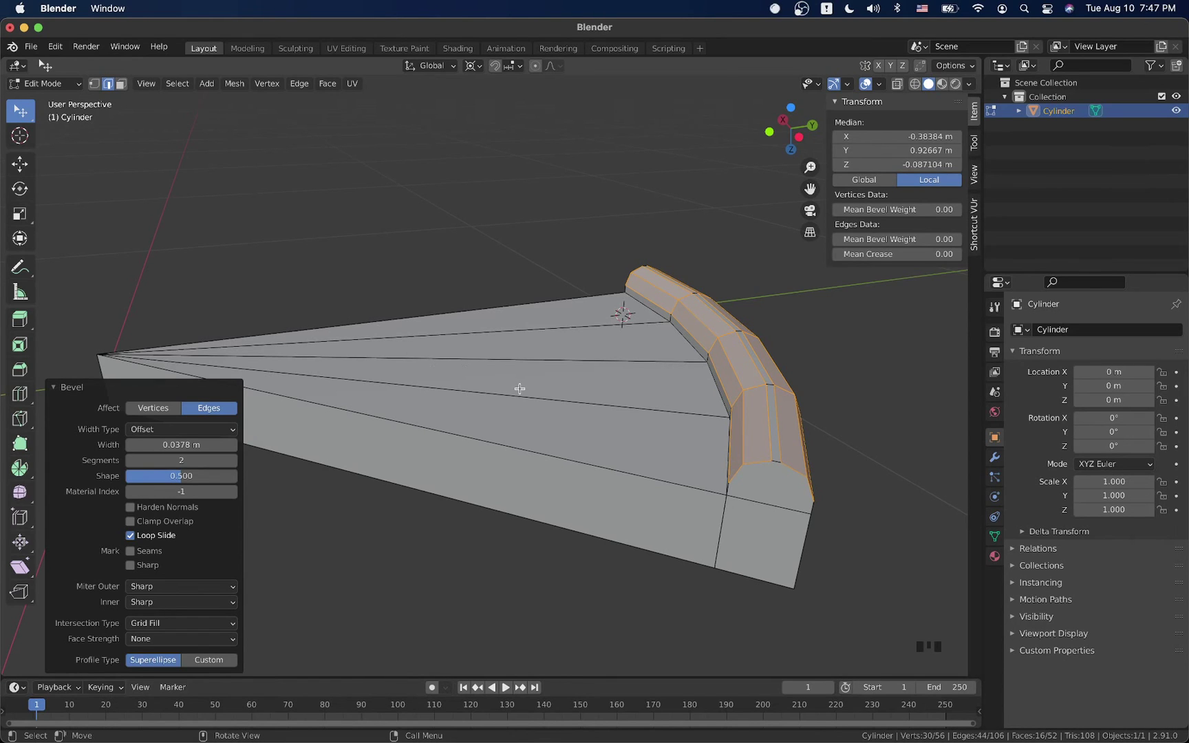
pyautogui.press('Tab')
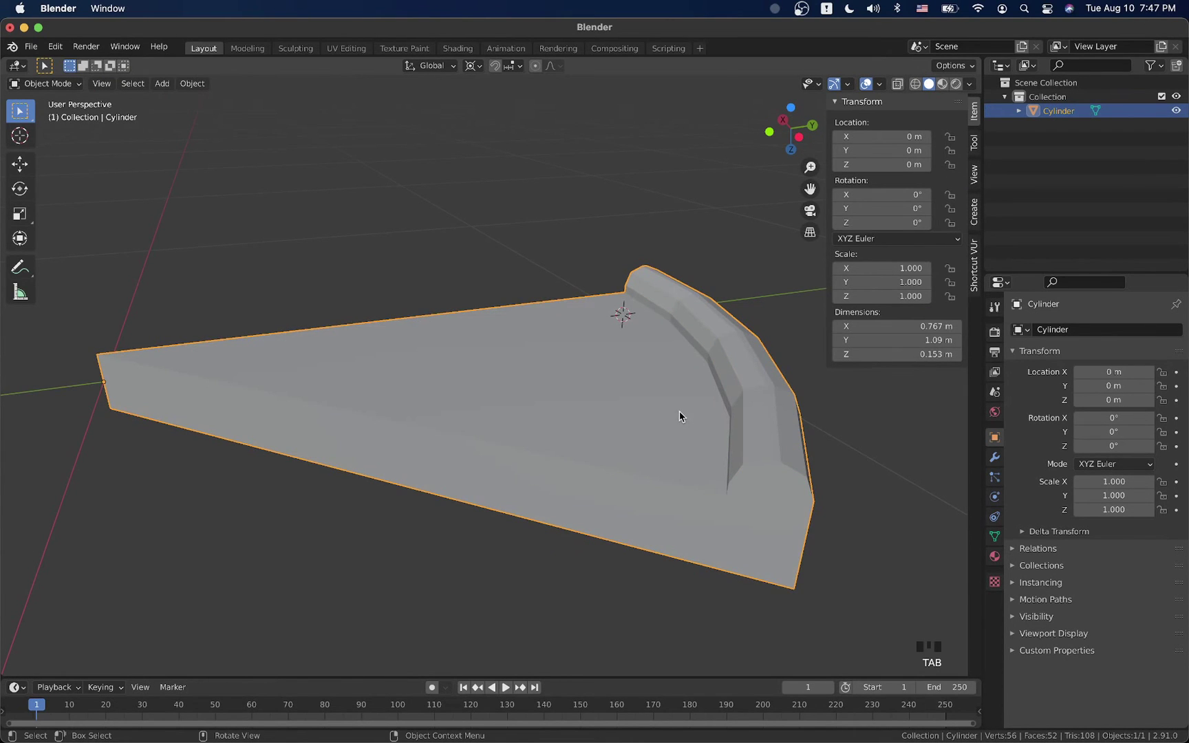
# Apply smooth shading to the slice object.
pyautogui.hscroll(10, 679, 411)
pyautogui.hscroll(5, 714, 372)
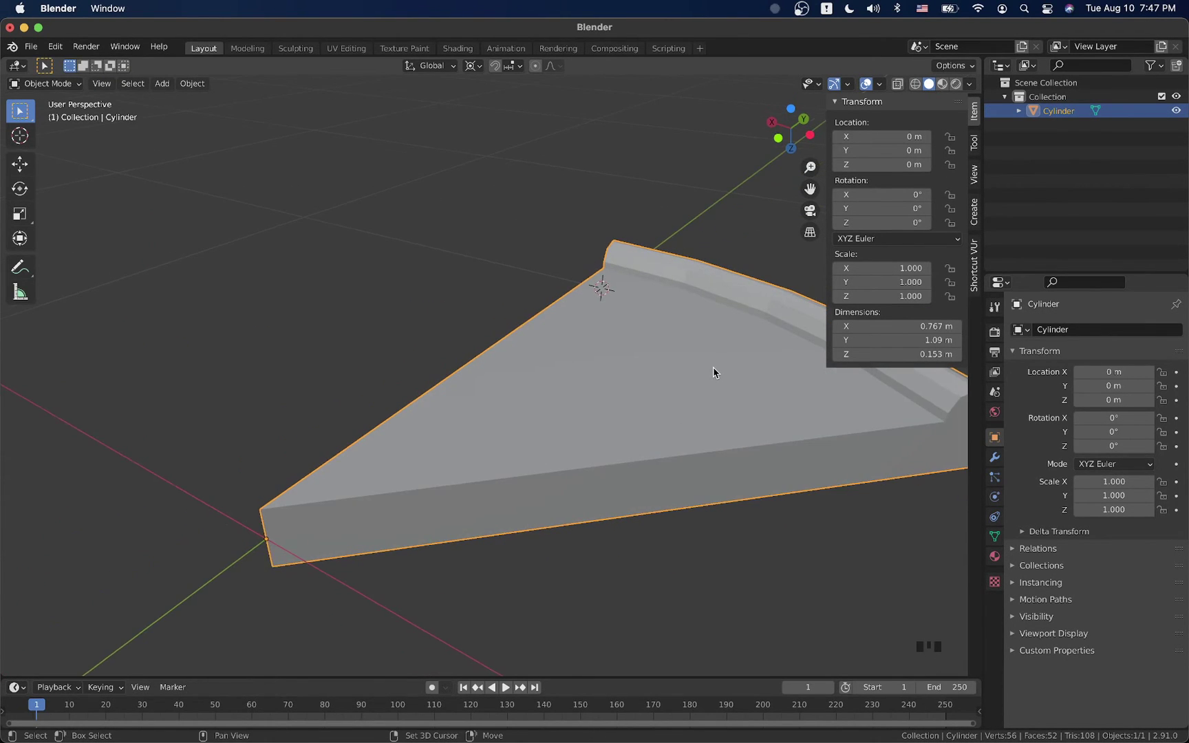
pyautogui.rightClick(718, 375)
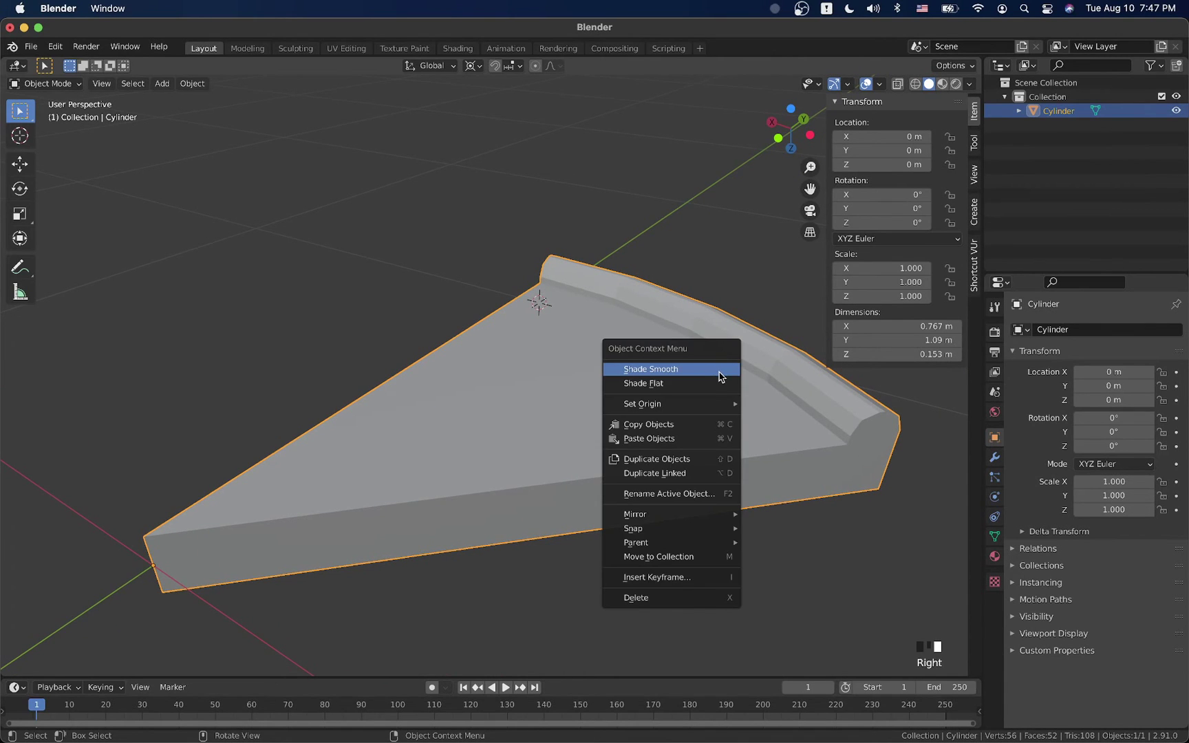
pyautogui.click(719, 377)
pyautogui.hscroll(5, 719, 375)
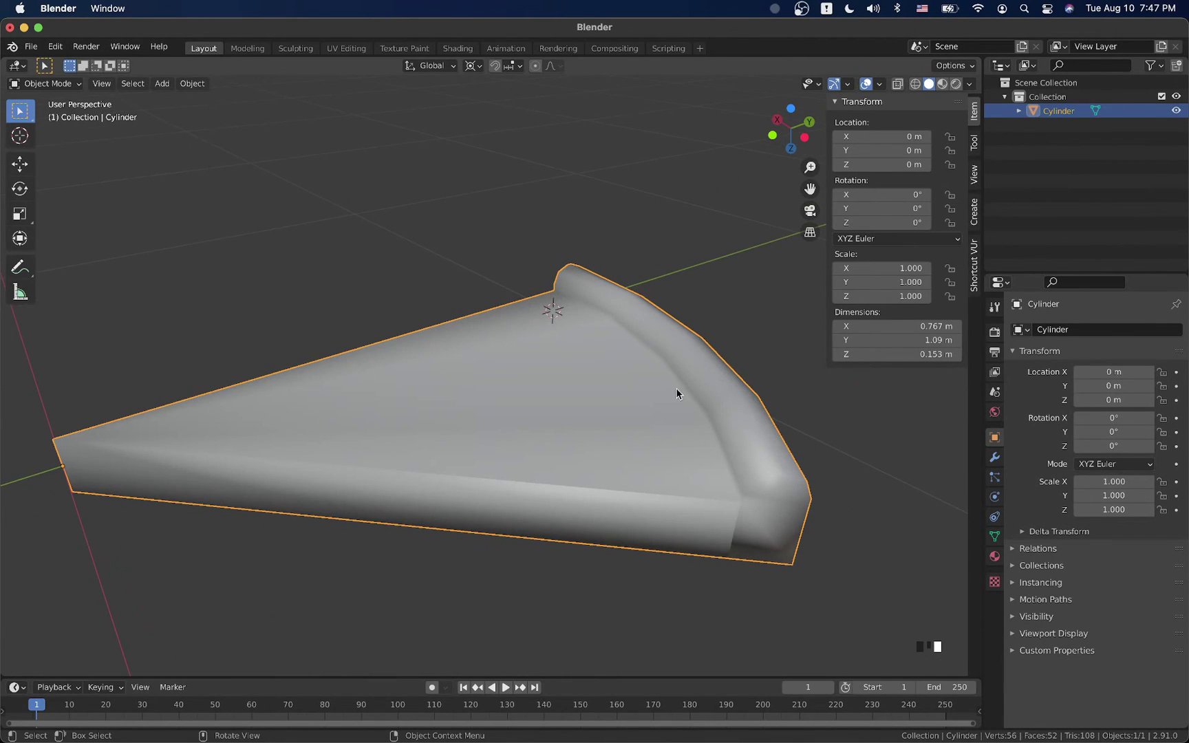
# Enable Auto Smooth in the slice mesh's normals settings and set its angle to 45°.
pyautogui.click(995, 537)
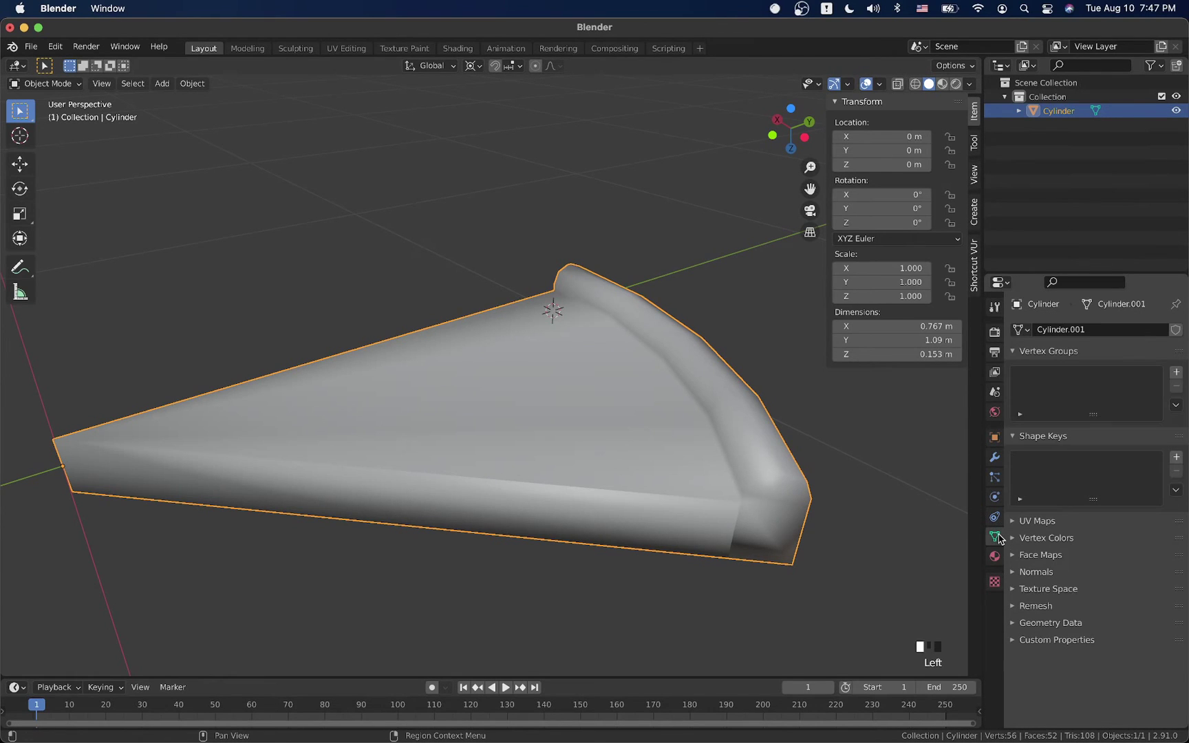
pyautogui.click(1034, 572)
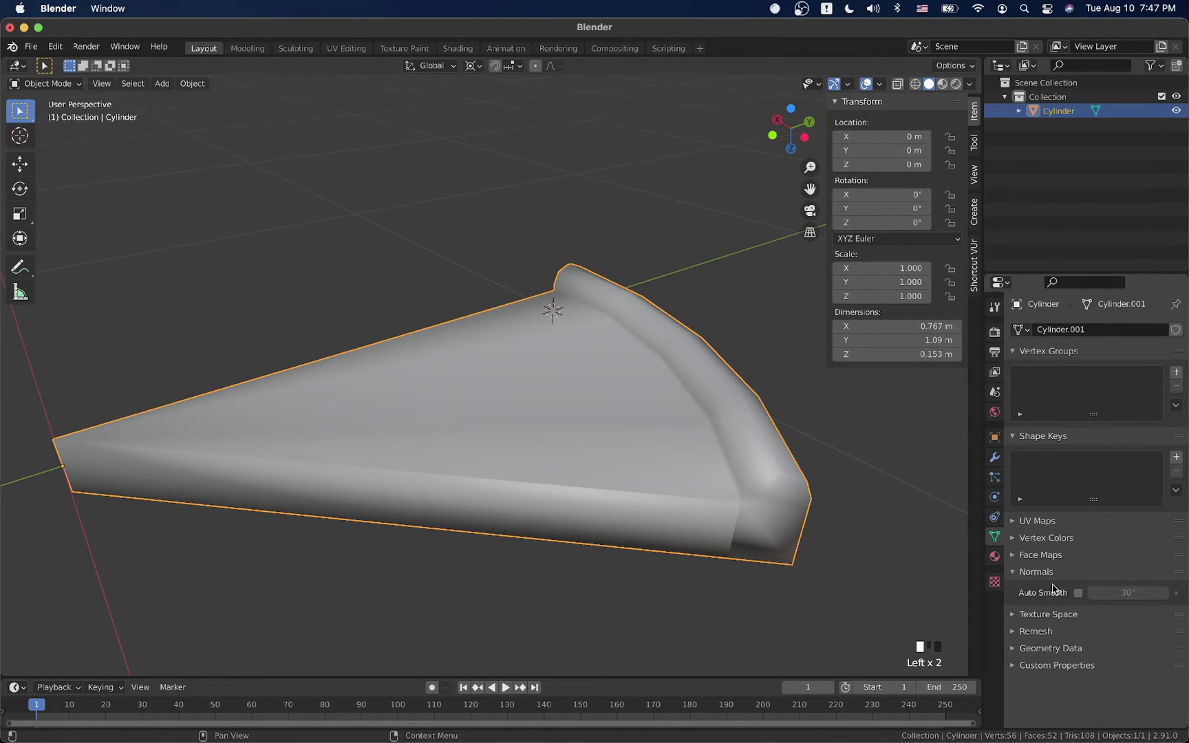
pyautogui.click(1078, 593)
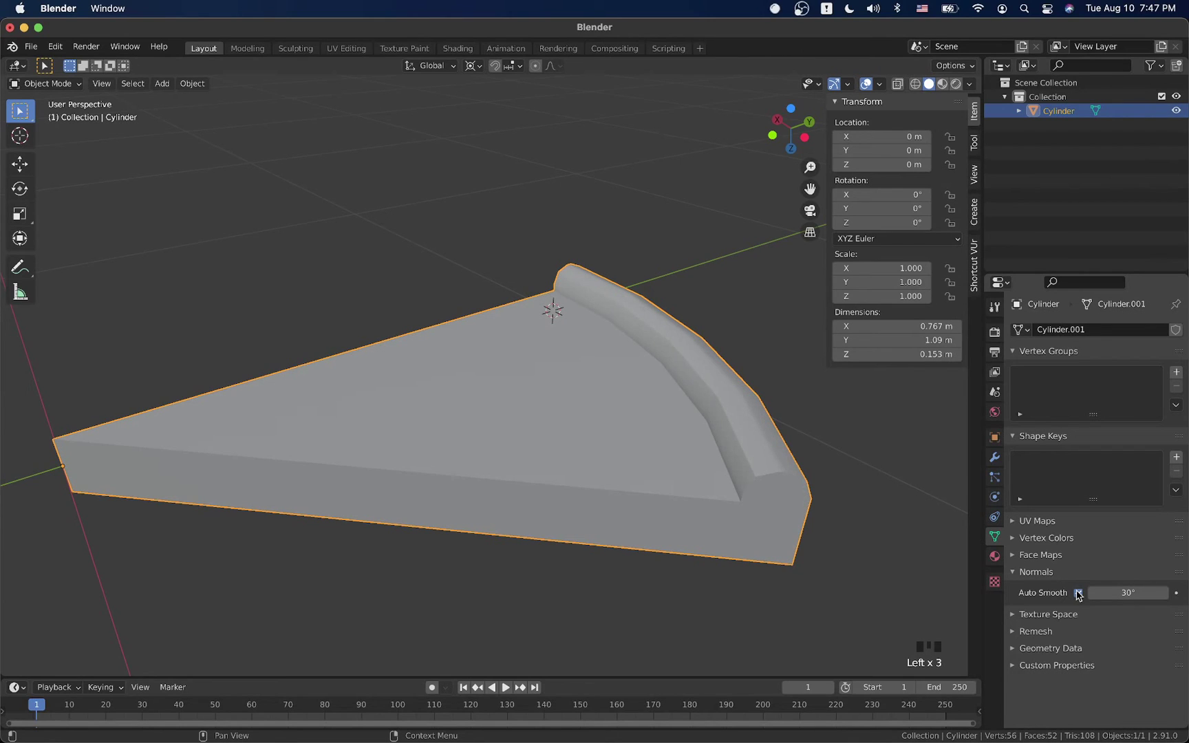
pyautogui.click(1134, 593)
pyautogui.write('45')
pyautogui.press('Return')
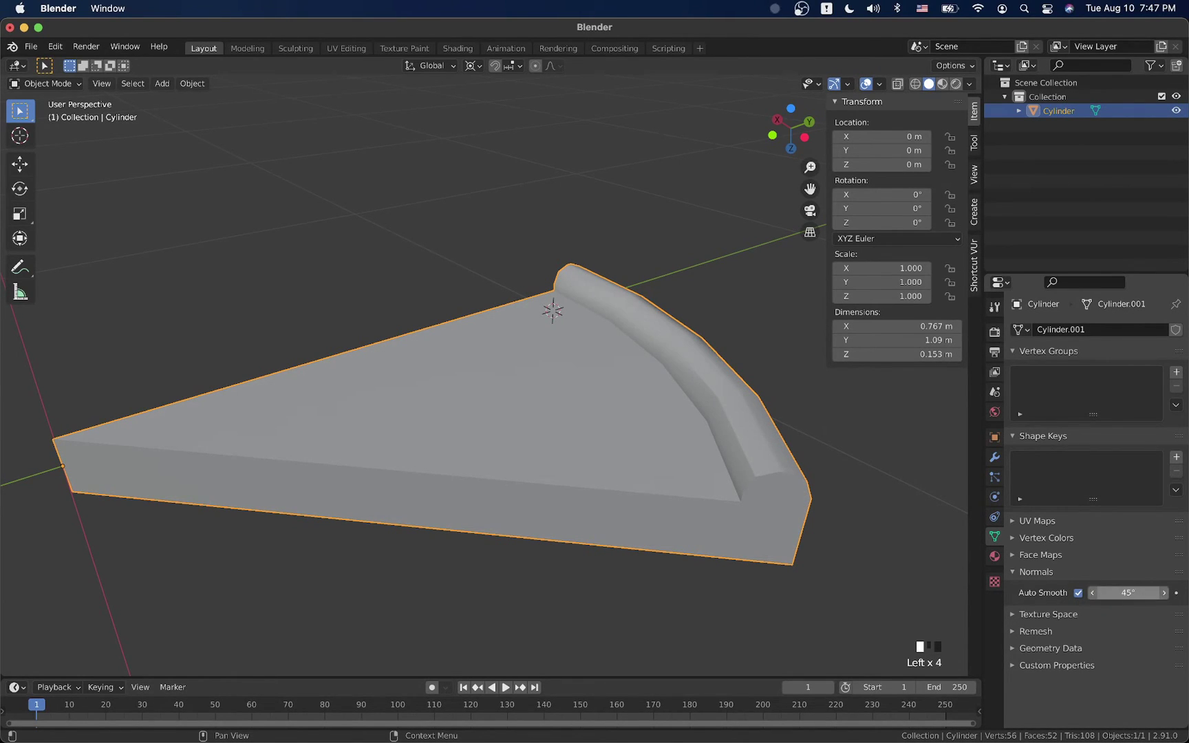
# Set the Auto Smooth angle to 60° and deselect the slice.
pyautogui.click(1135, 595)
pyautogui.write('60')
pyautogui.press('Return')
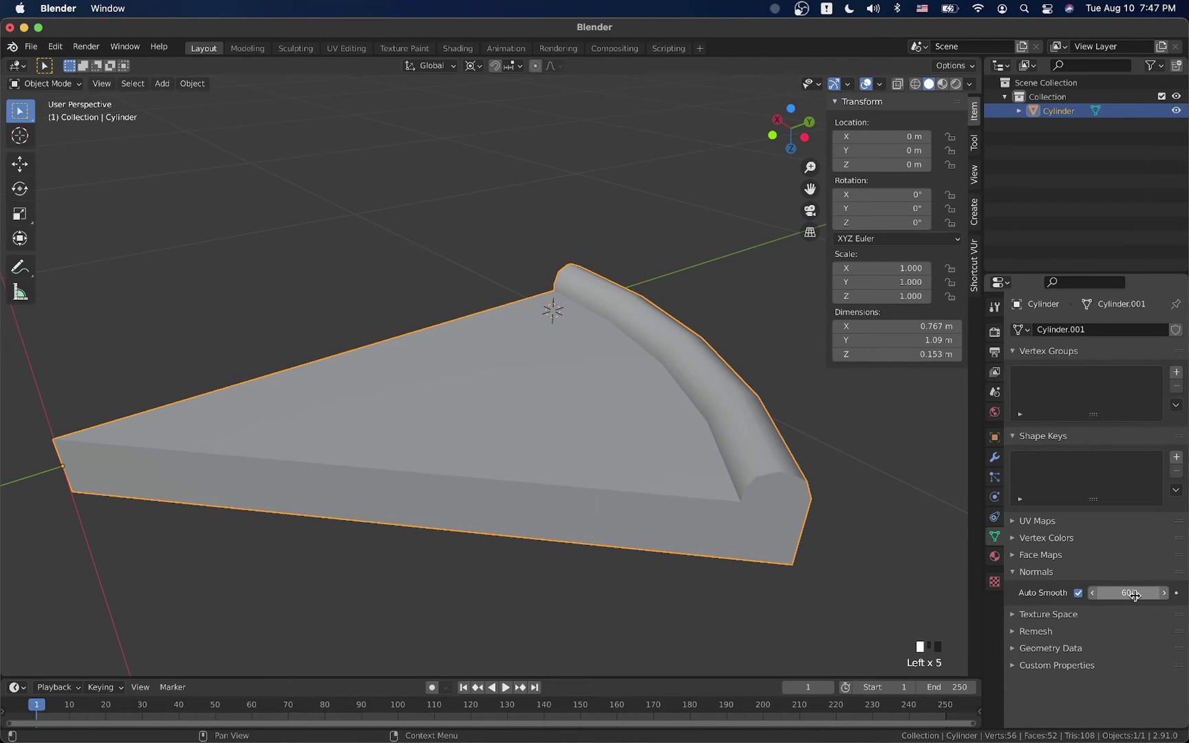
pyautogui.click(868, 523)
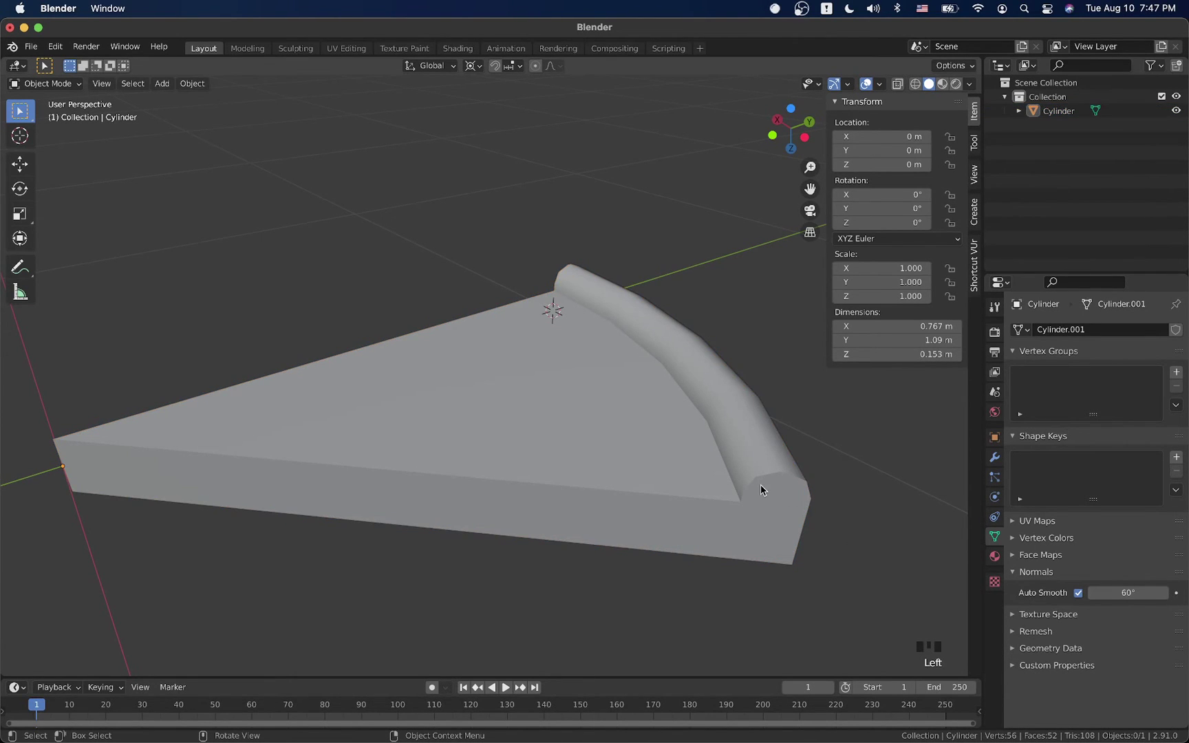
# Enter Edit Mode on the slice with X-ray on and vertex selection active.
pyautogui.click(519, 492)
pyautogui.press('Tab')
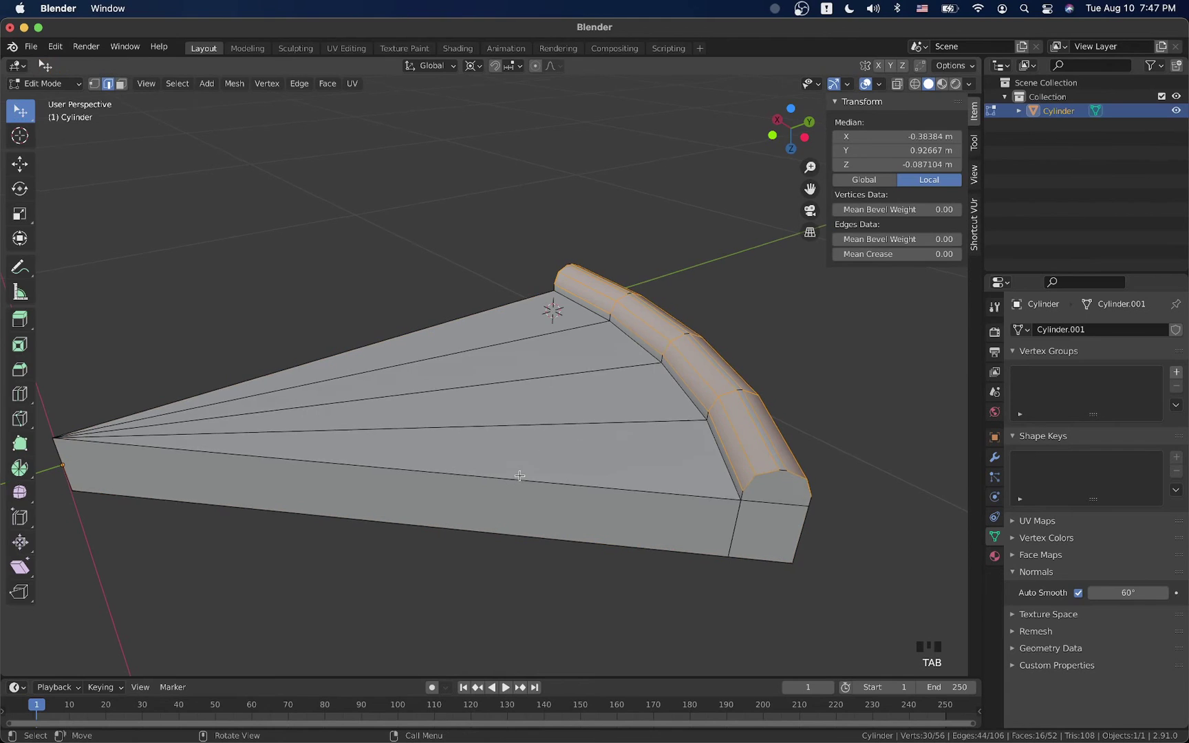
pyautogui.moveTo(520, 485); pyautogui.dragTo(458, 359, button='middle')
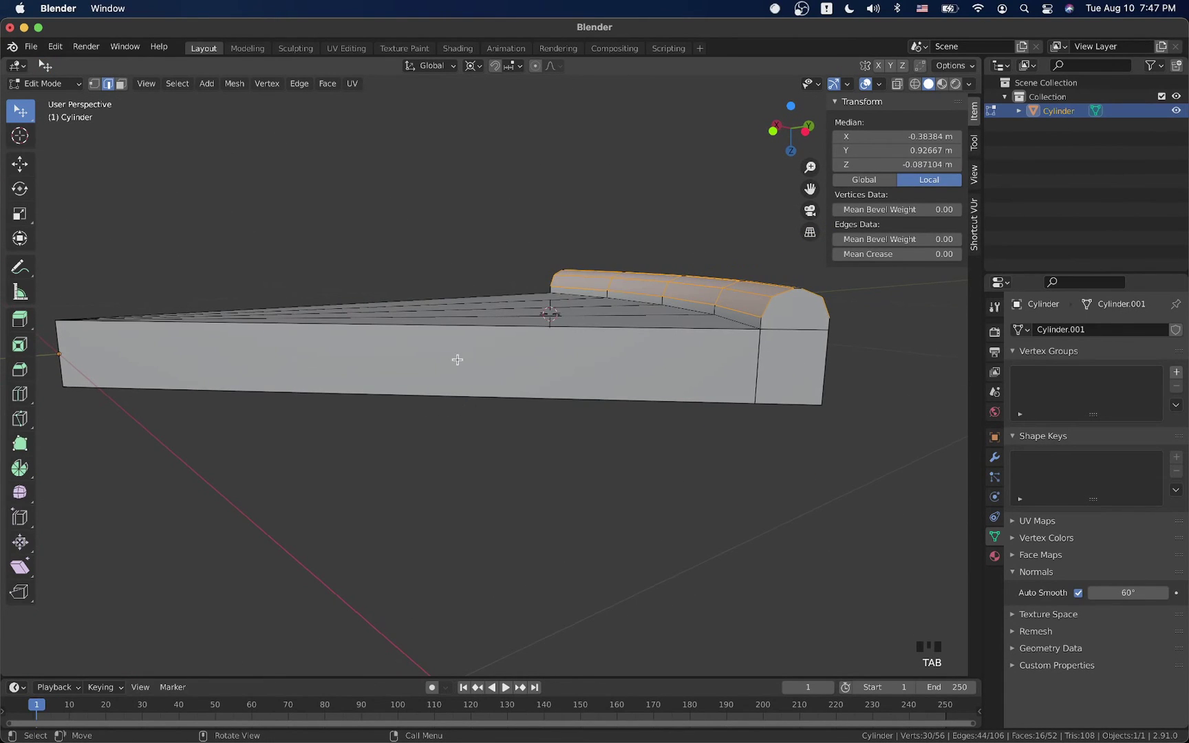
pyautogui.click(121, 84)
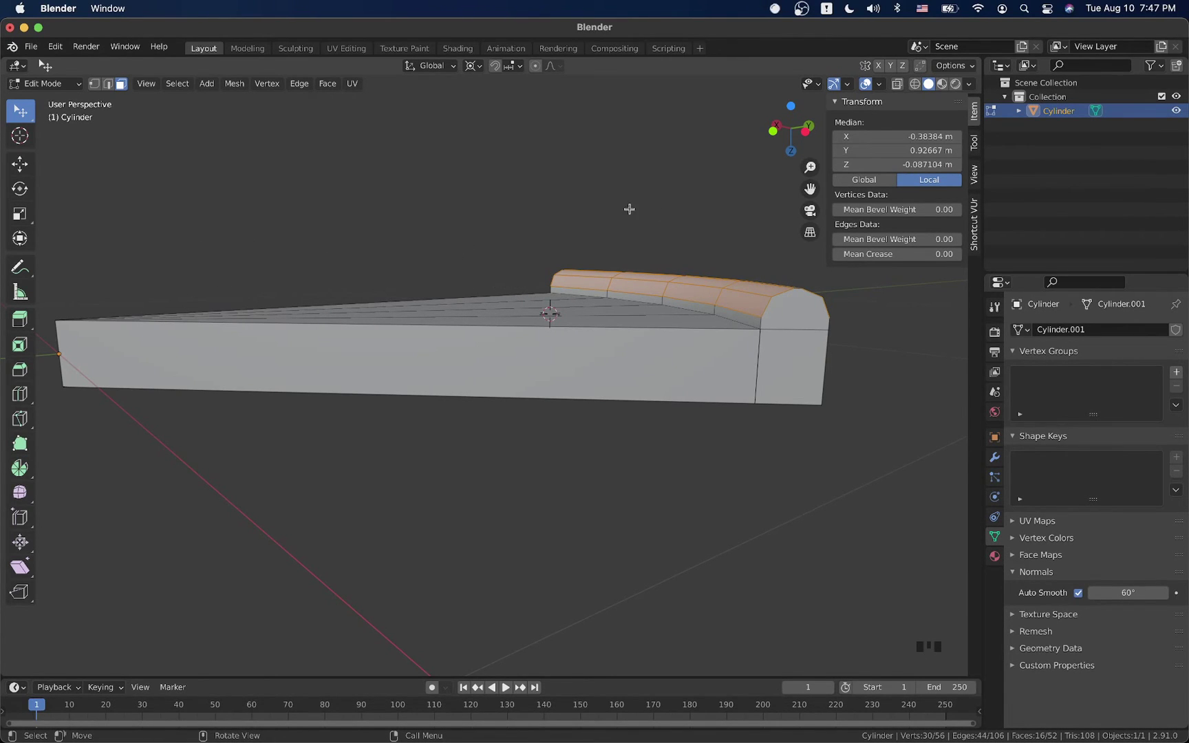
pyautogui.click(897, 84)
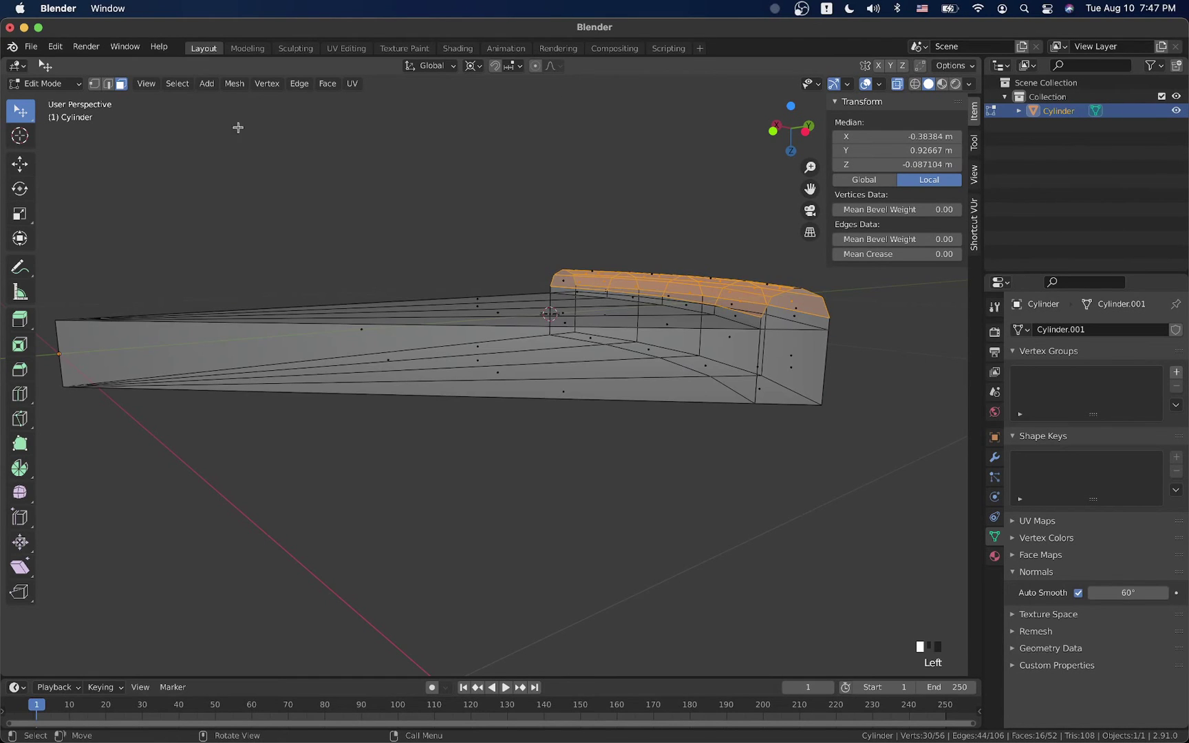
pyautogui.click(93, 83)
pyautogui.scroll(-3, 186, 203)
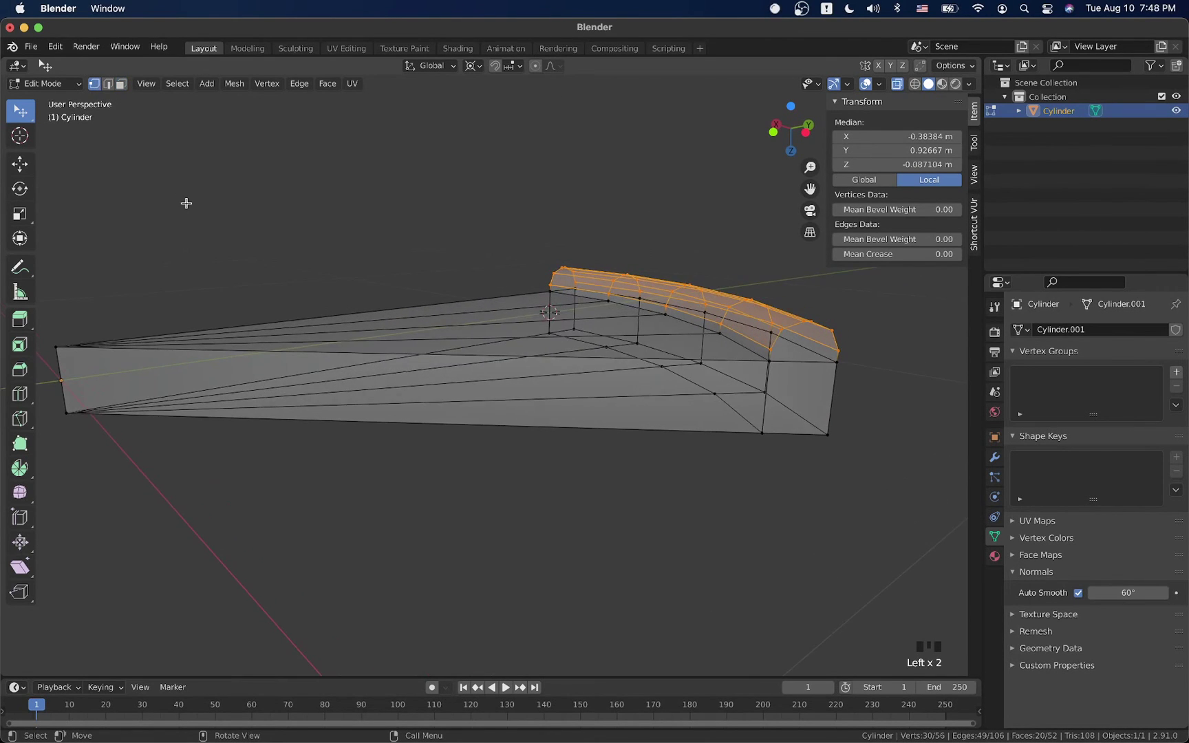
pyautogui.scroll(-6, 185, 203)
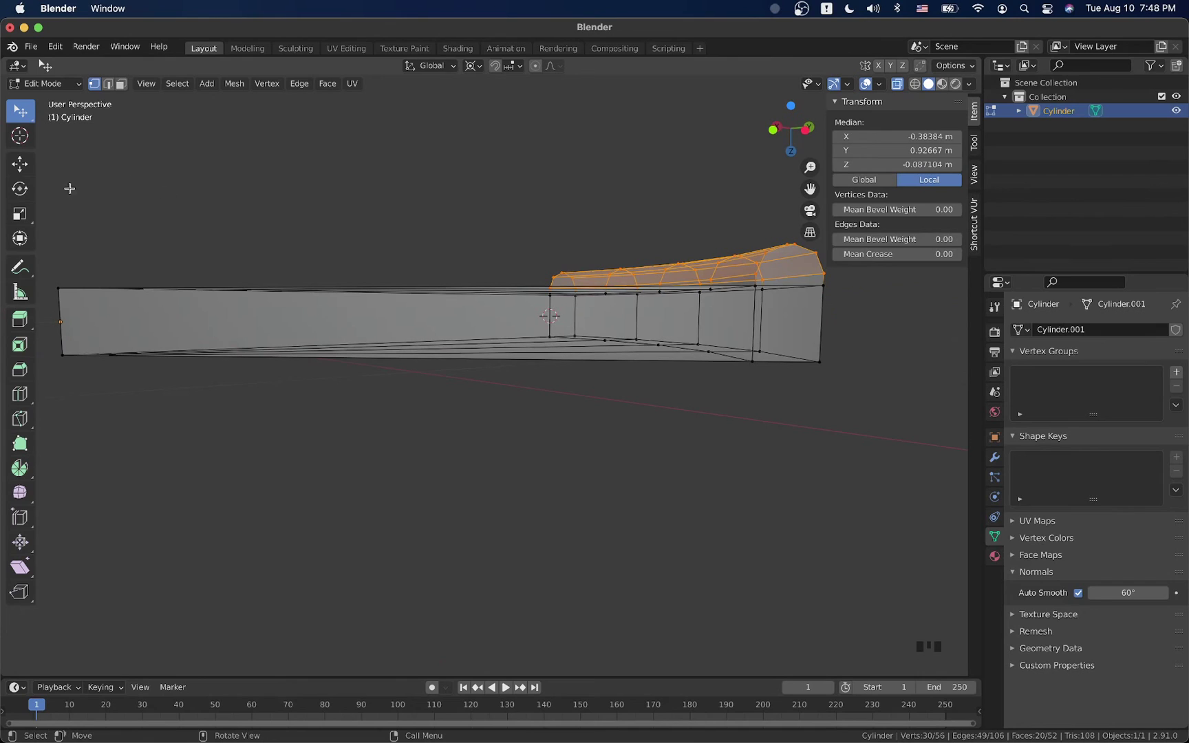
# Clear the current selection and box-select all upper vertices of the slice, including the raised rim.
pyautogui.click(377, 242)
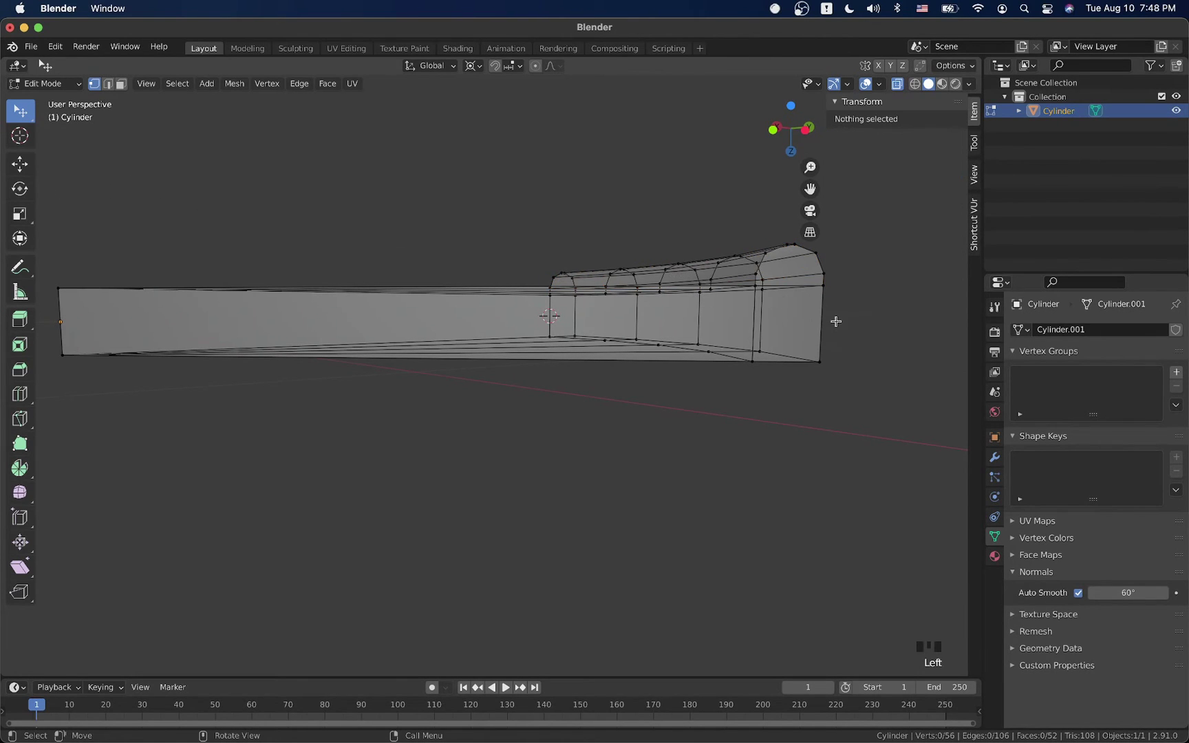
pyautogui.click(674, 295)
pyautogui.press('b')
pyautogui.moveTo(46, 183); pyautogui.dragTo(894, 328)
# Move the selected upper vertices about 0.039 m along Z to thin the slice, then return to Object Mode with X-ray off.
pyautogui.press('g')
pyautogui.press('z')
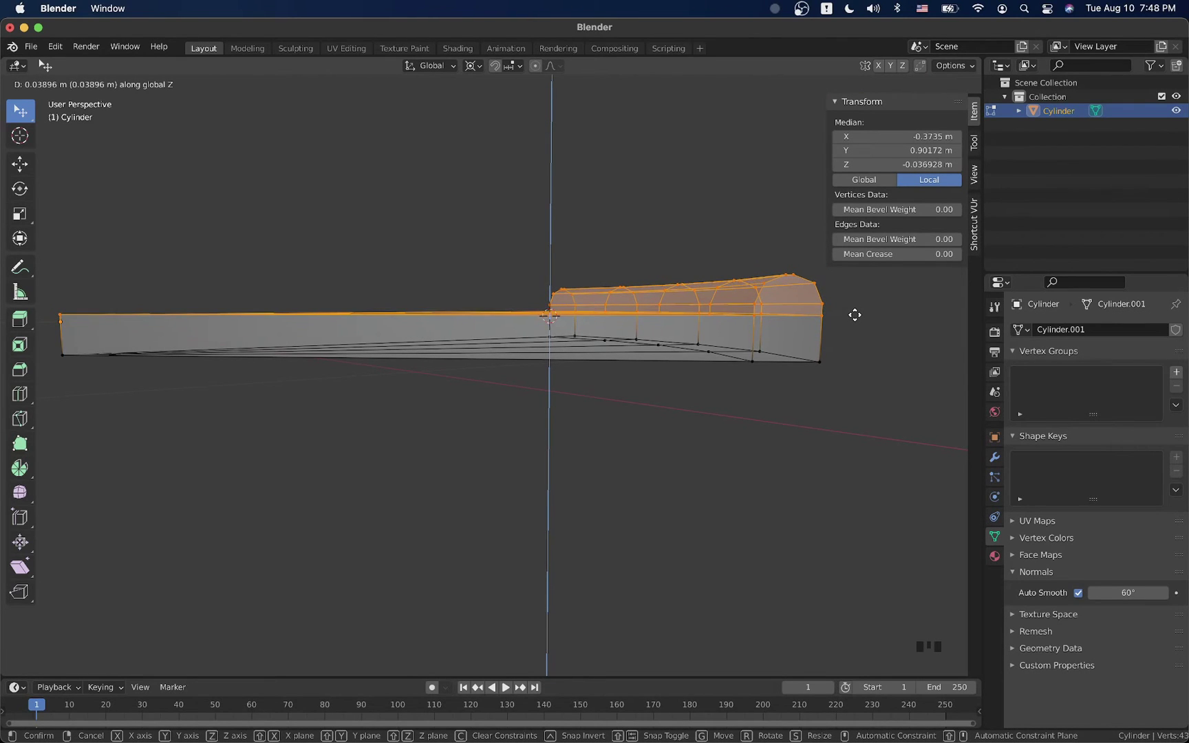
pyautogui.click(854, 315)
pyautogui.press('Tab')
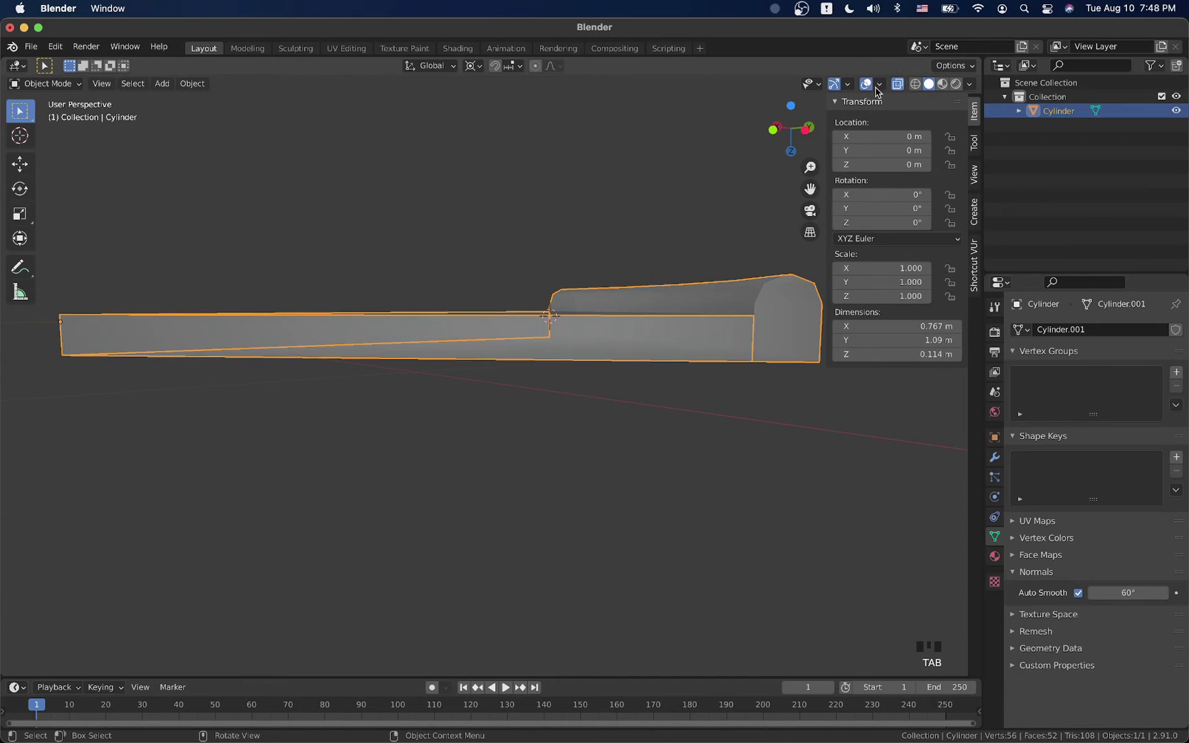
pyautogui.click(897, 83)
# Examine the thinned slice from several angles, including its rounded rim, flat top and straight sides.
pyautogui.scroll(10, 746, 284)
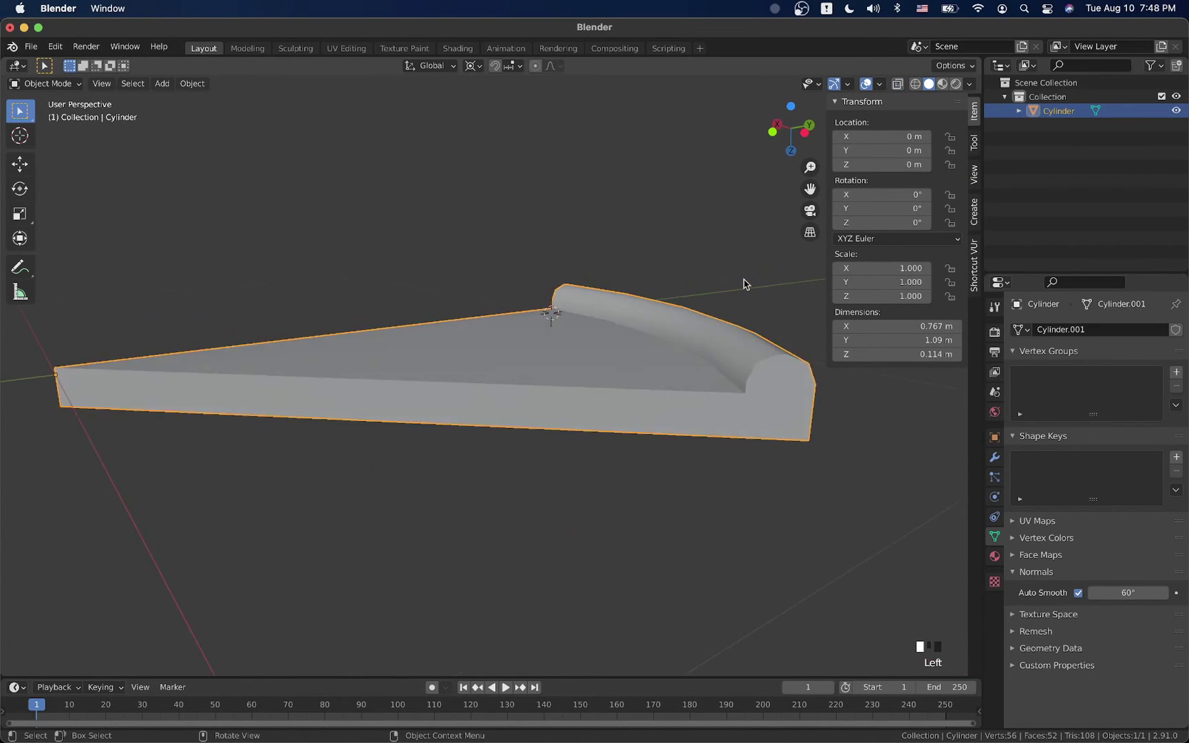
pyautogui.scroll(-5, 745, 284)
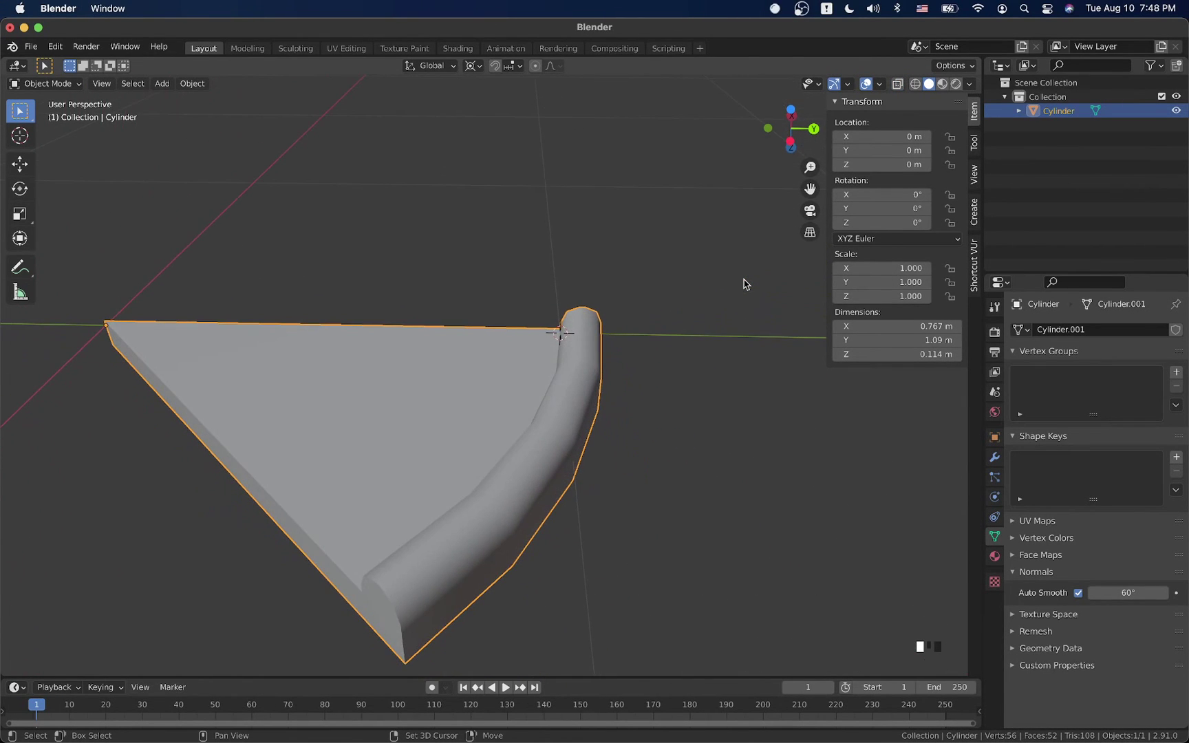
pyautogui.hscroll(-5, 743, 282)
pyautogui.hscroll(-5, 491, 310)
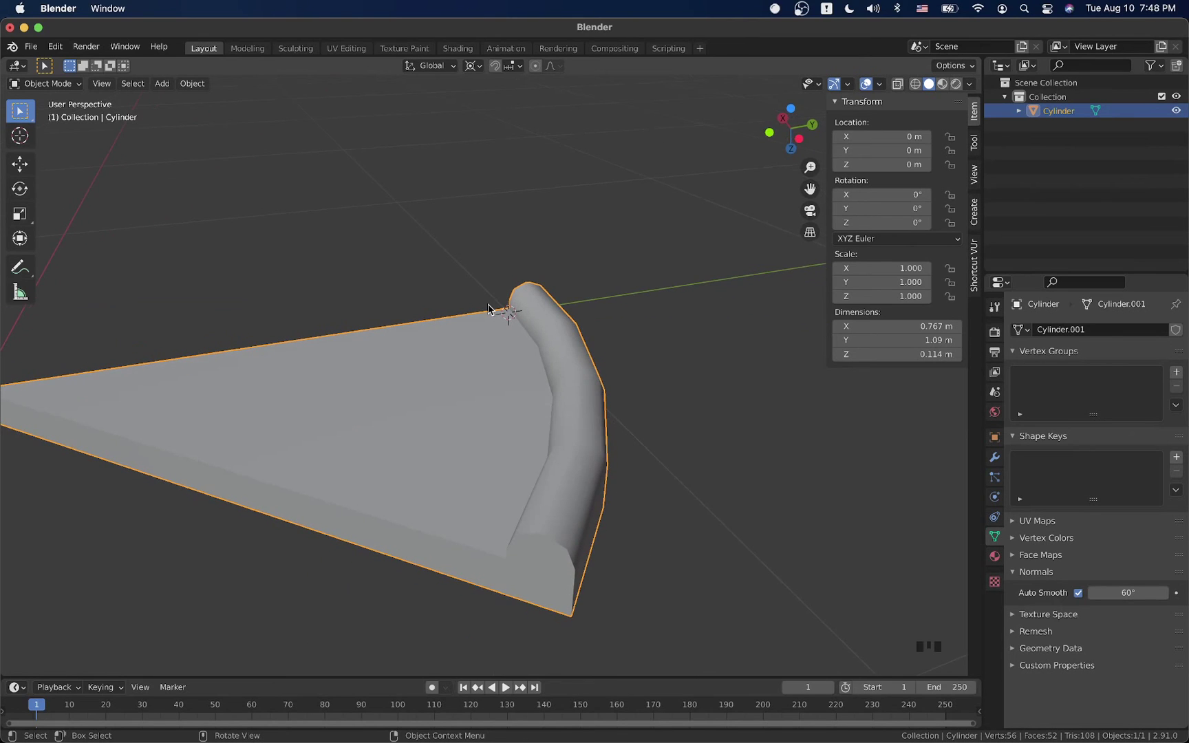
pyautogui.hscroll(-5, 490, 310)
pyautogui.hscroll(-2, 489, 308)
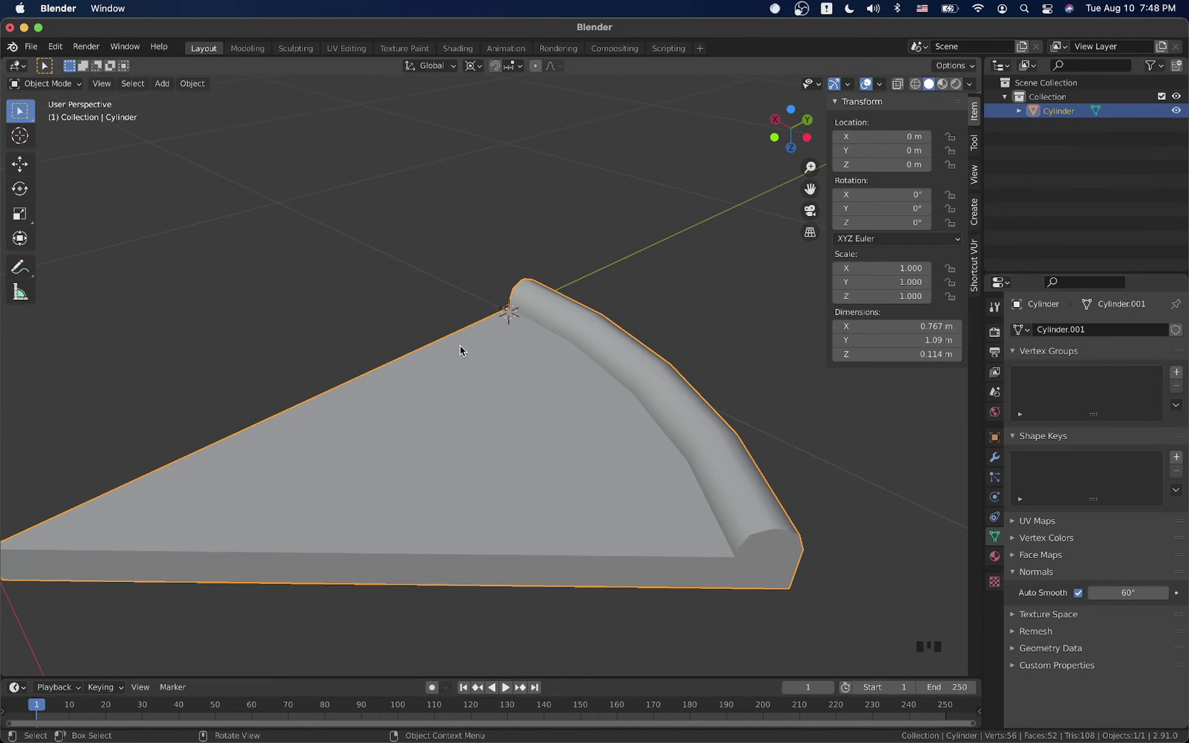
pyautogui.hscroll(-8, 459, 347)
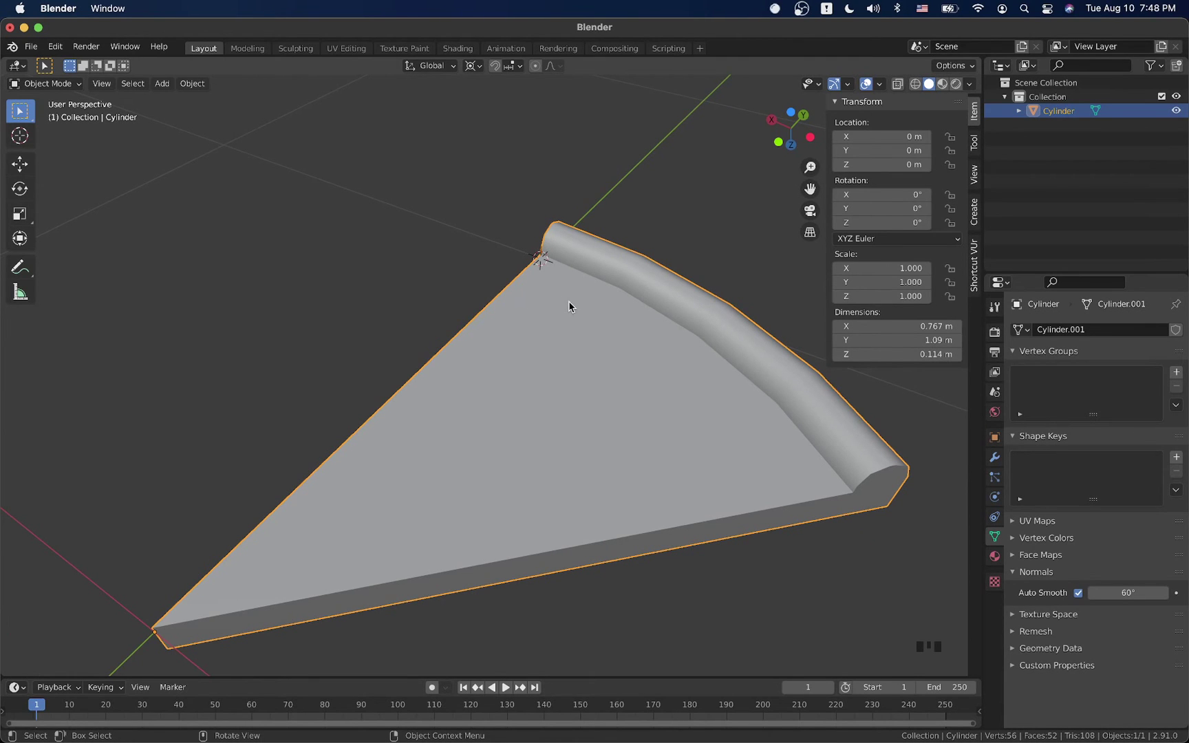
pyautogui.hscroll(10, 568, 307)
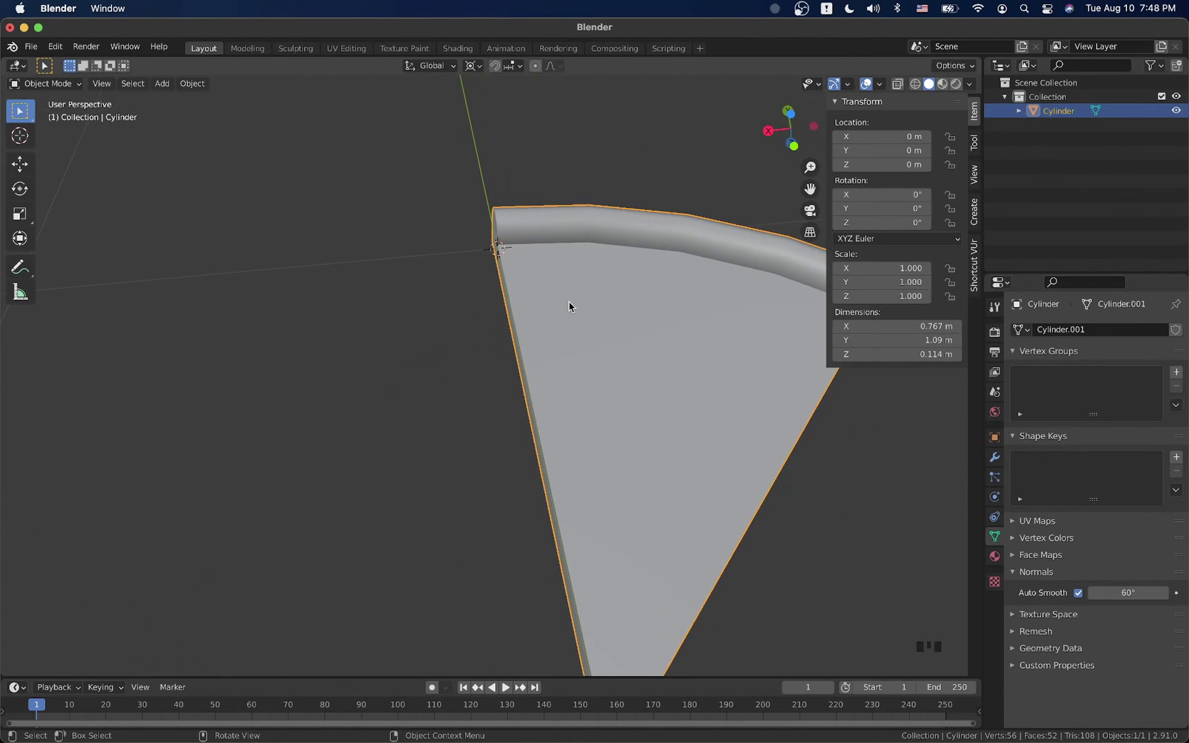
pyautogui.hscroll(5, 569, 306)
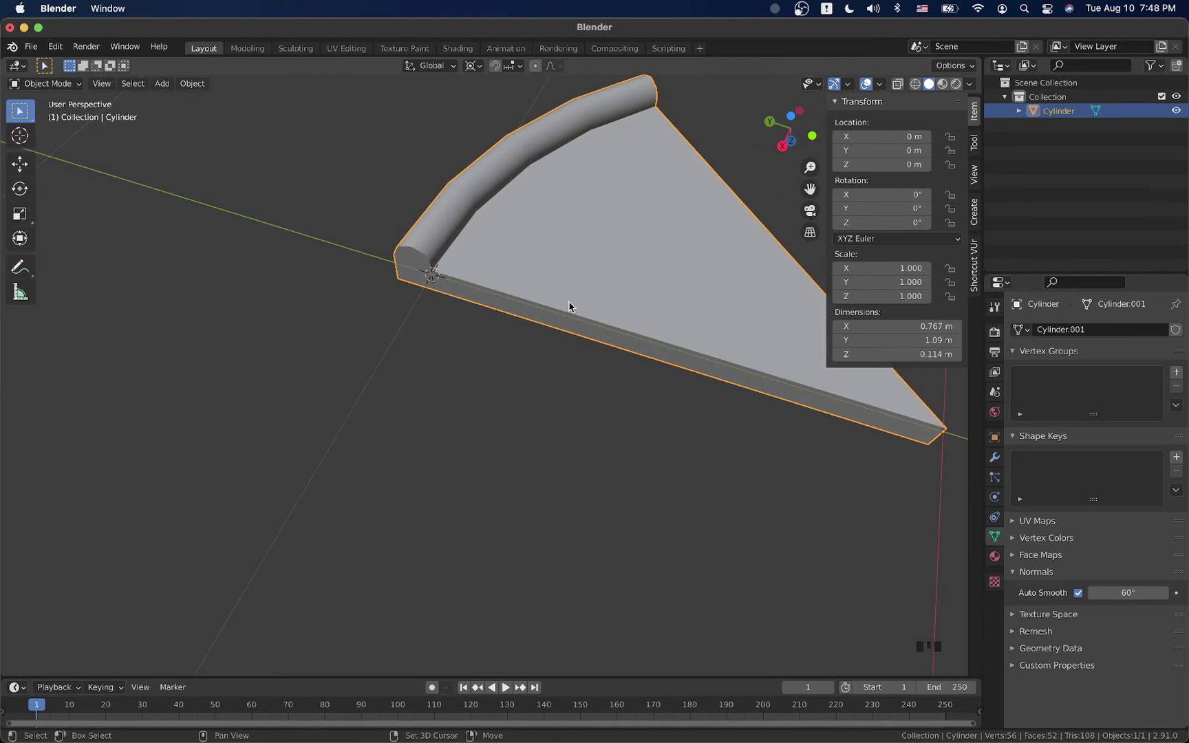
pyautogui.hscroll(5, 569, 307)
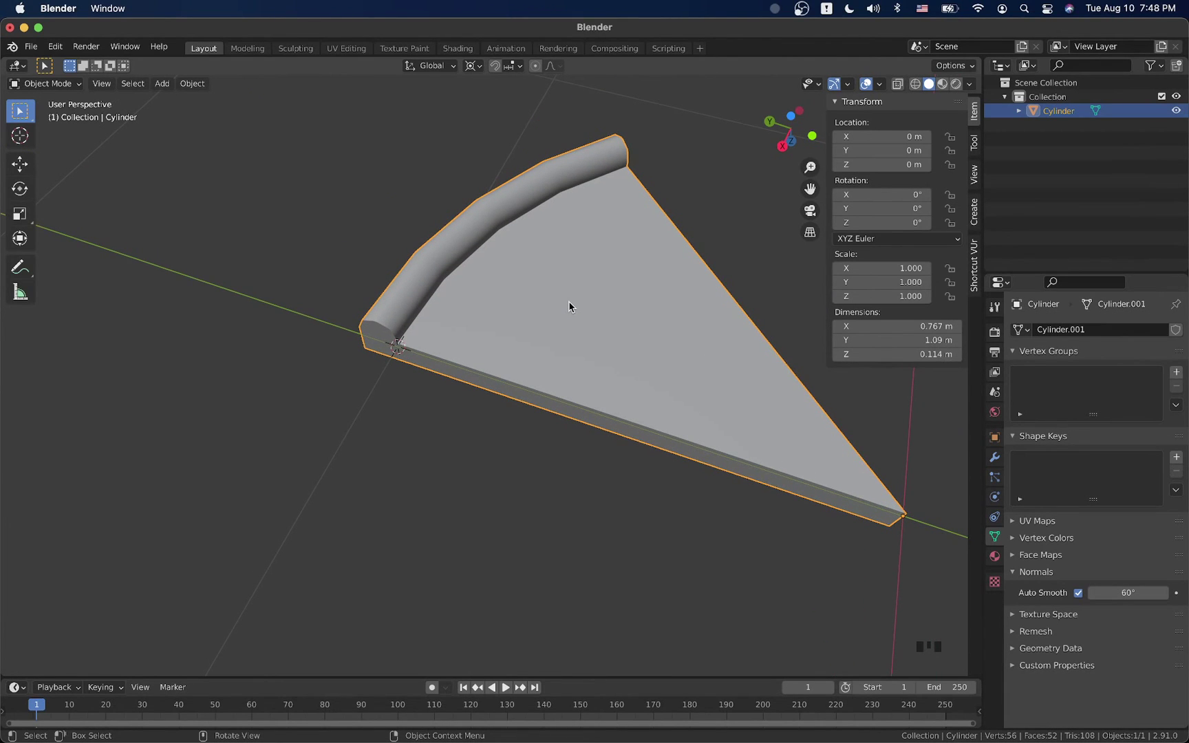
pyautogui.keyDown('shift'); pyautogui.hscroll(3, 568, 307); pyautogui.keyUp('shift')
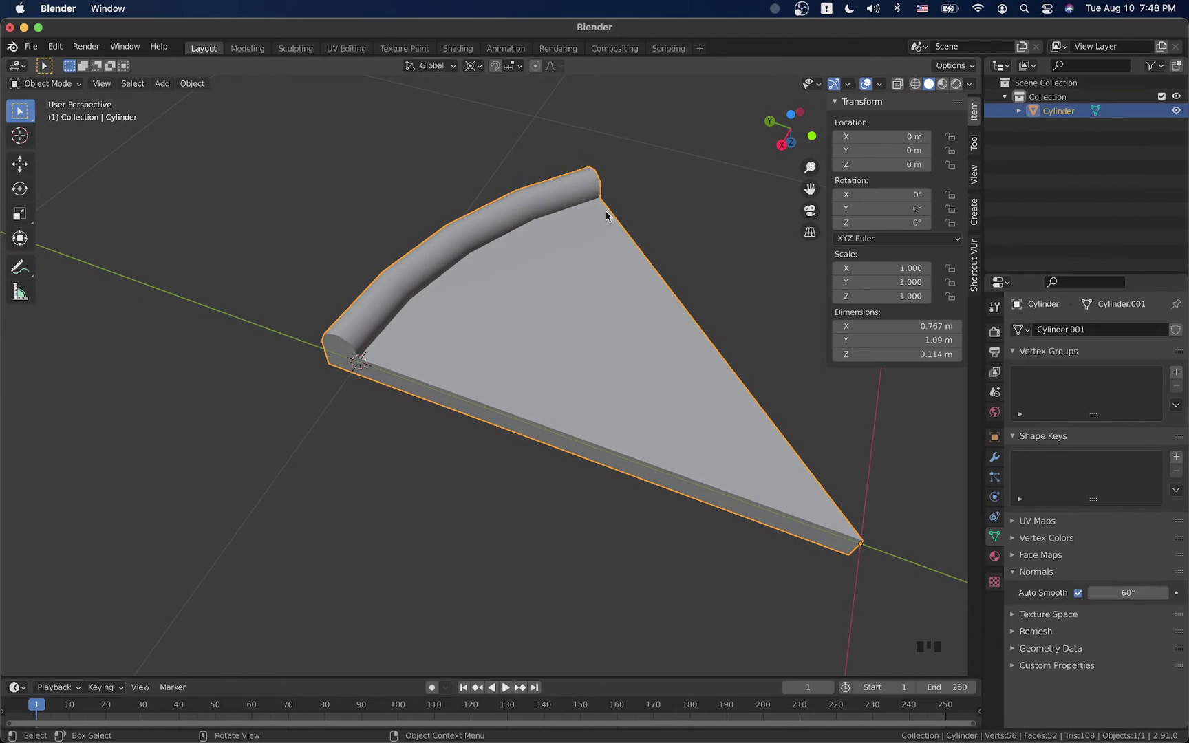
pyautogui.scroll(3, 606, 210)
pyautogui.keyDown('shift'); pyautogui.hscroll(2, 605, 209); pyautogui.keyUp('shift')
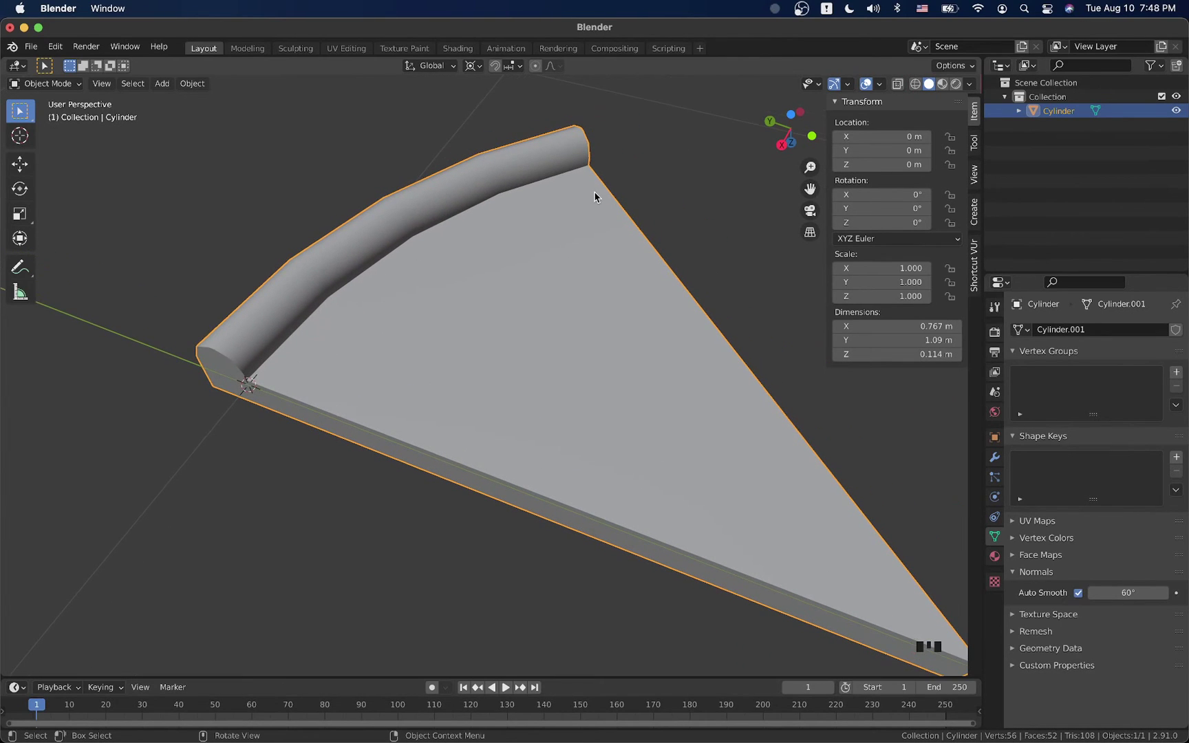
pyautogui.scroll(-5, 553, 200)
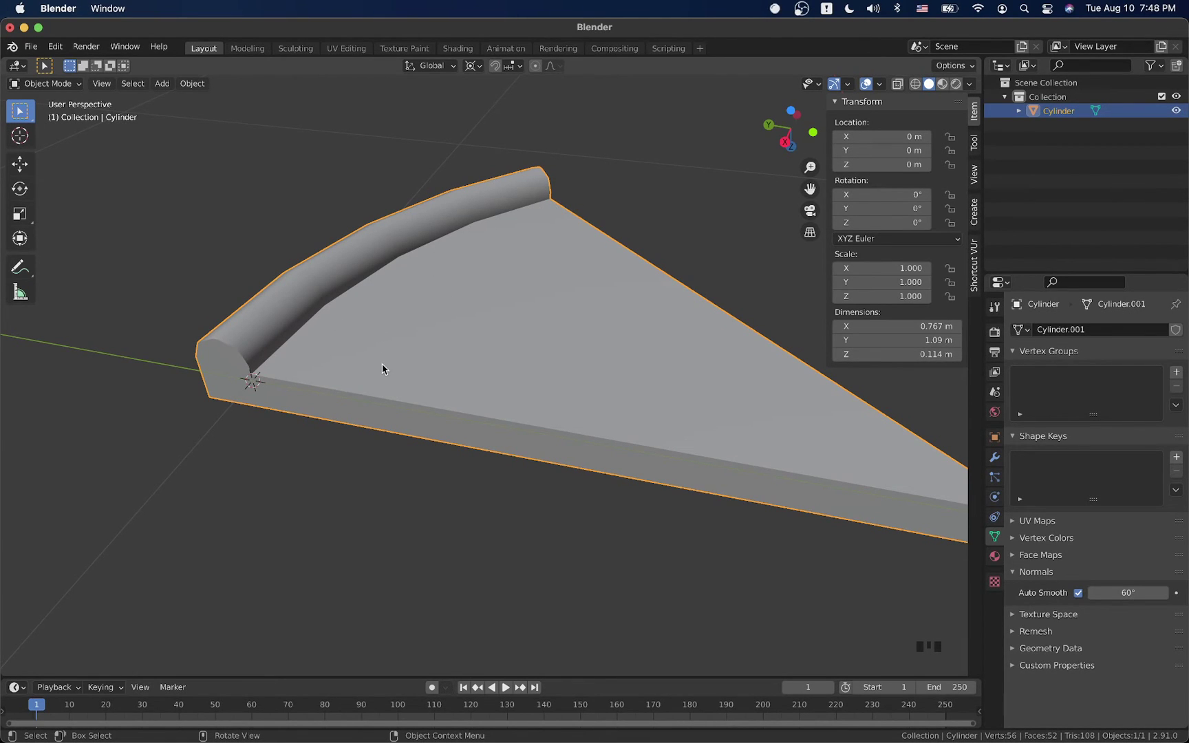
pyautogui.scroll(-3, 384, 369)
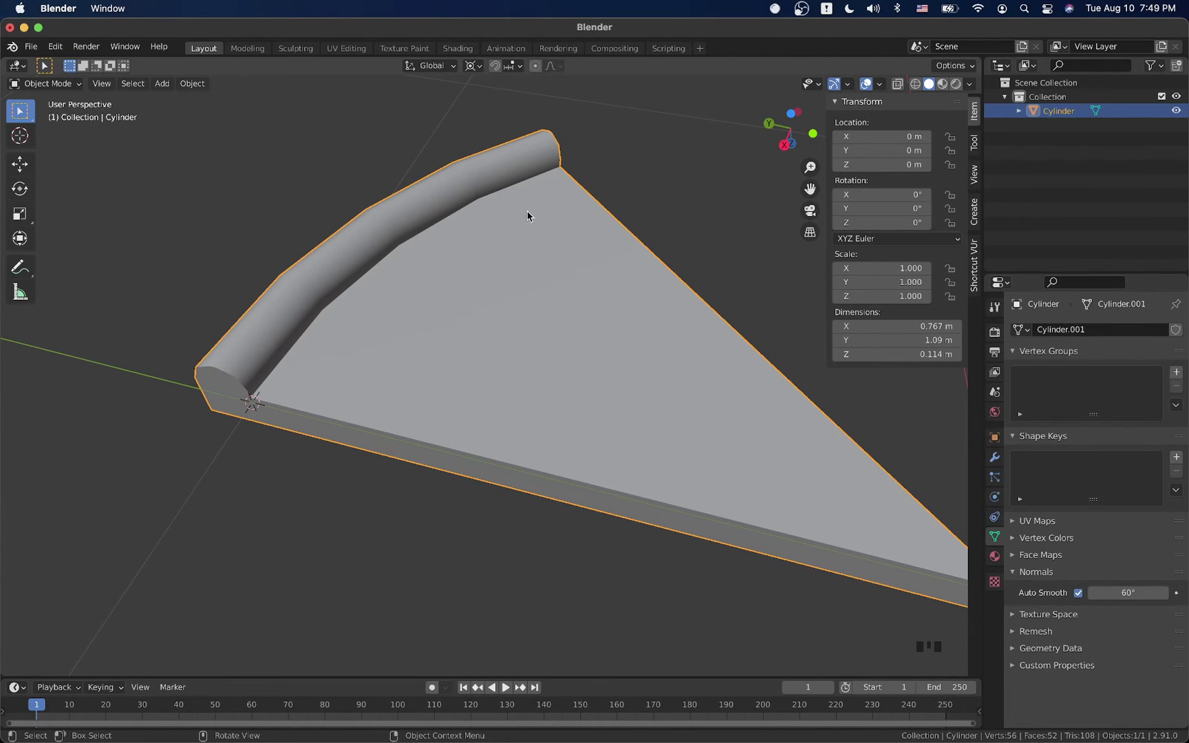
# Deselect the slice to check its rim without the outline, then reselect it and inspect it from low and high angles.
pyautogui.click(403, 162)
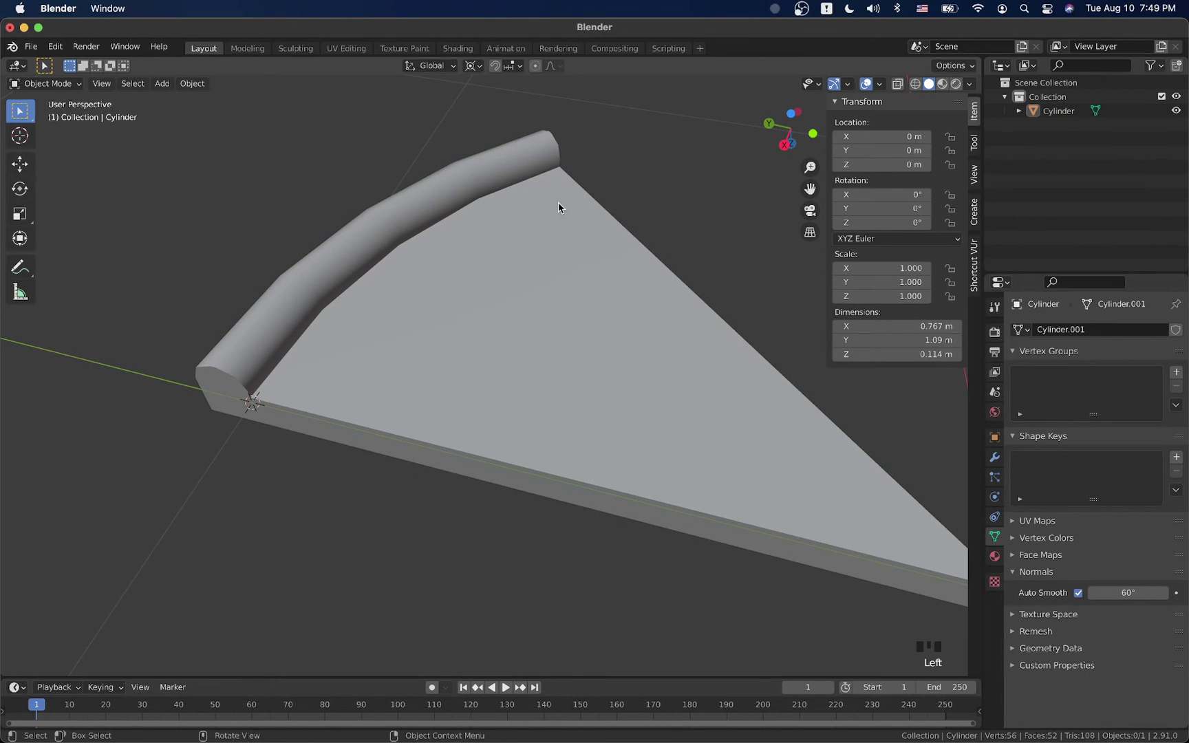
pyautogui.click(565, 267)
pyautogui.press('KP_Decimal')
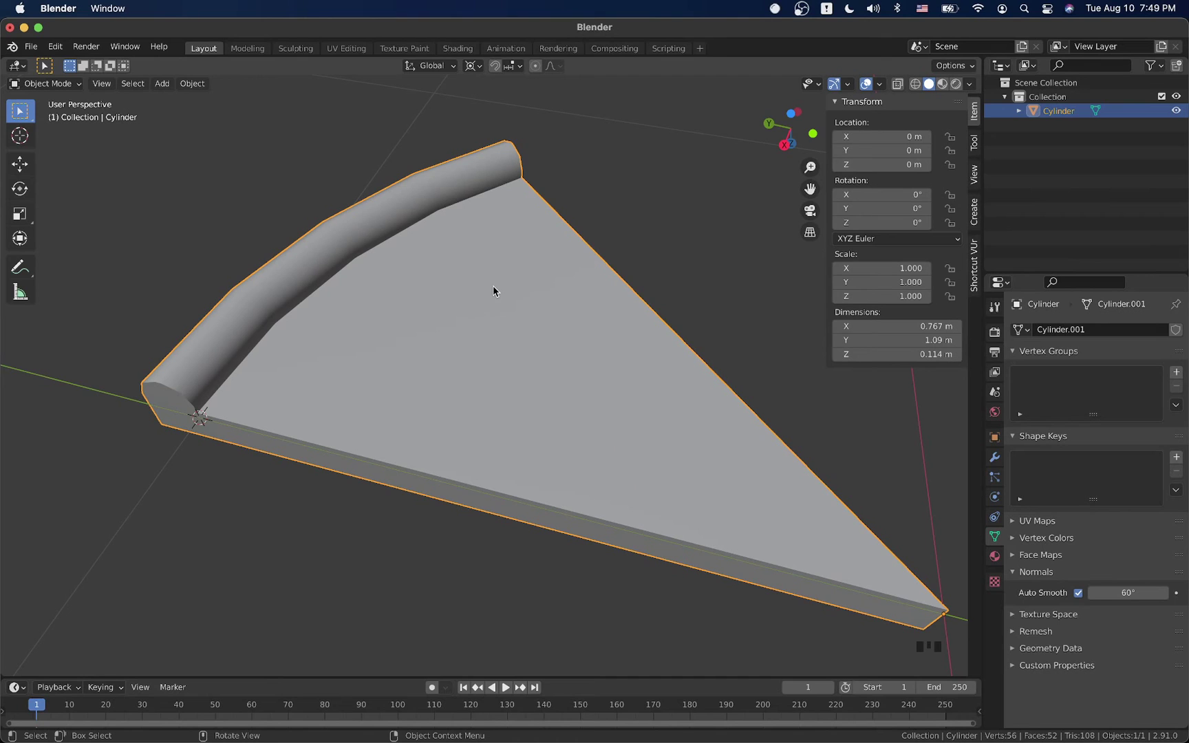
pyautogui.scroll(10, 493, 285)
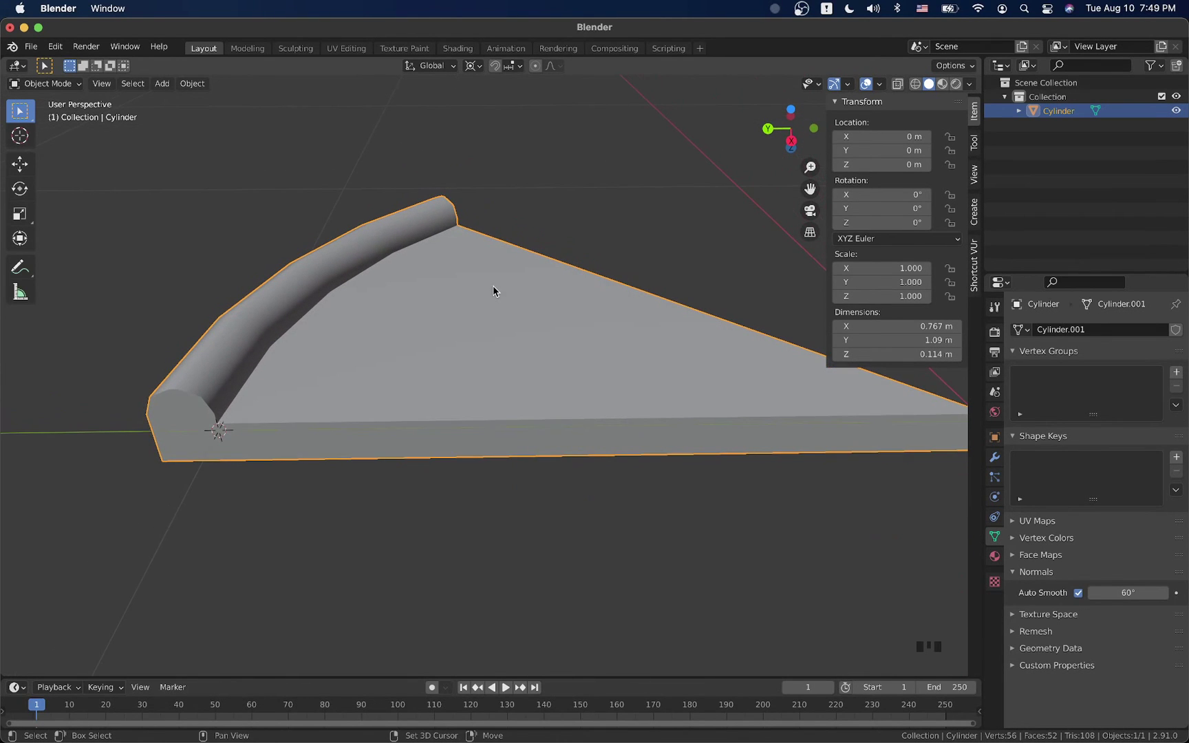
pyautogui.scroll(-10, 493, 285)
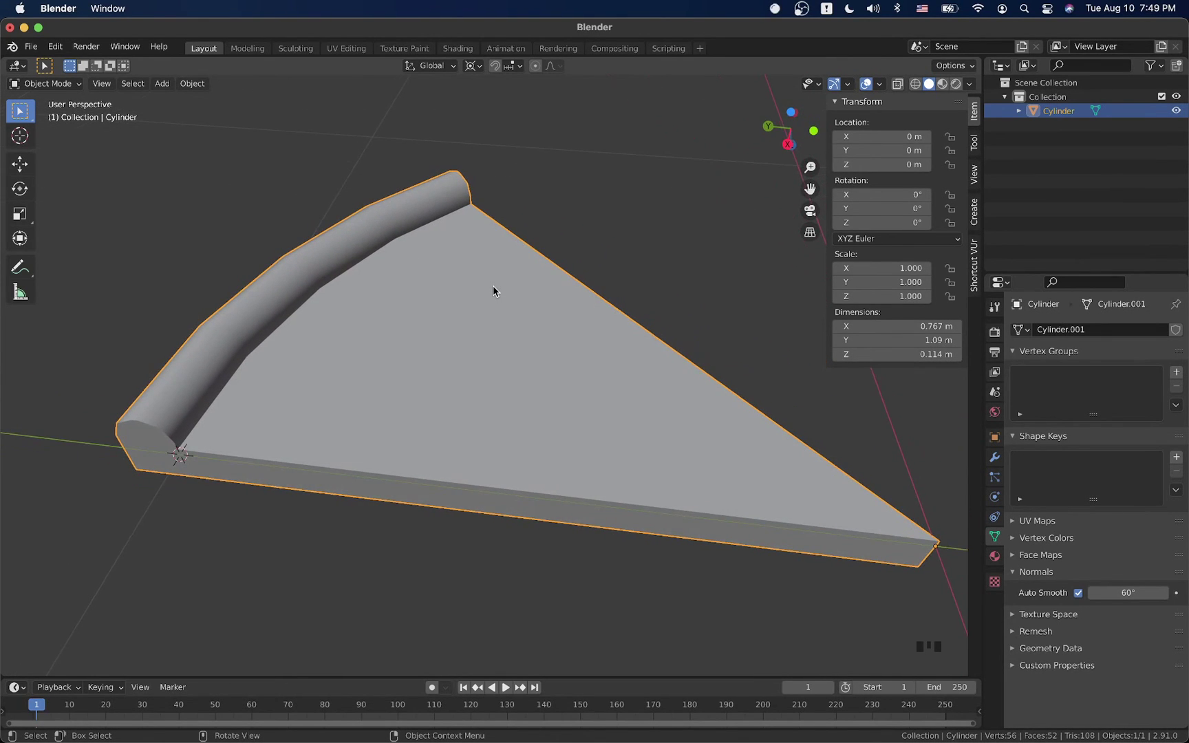
pyautogui.hscroll(5, 493, 285)
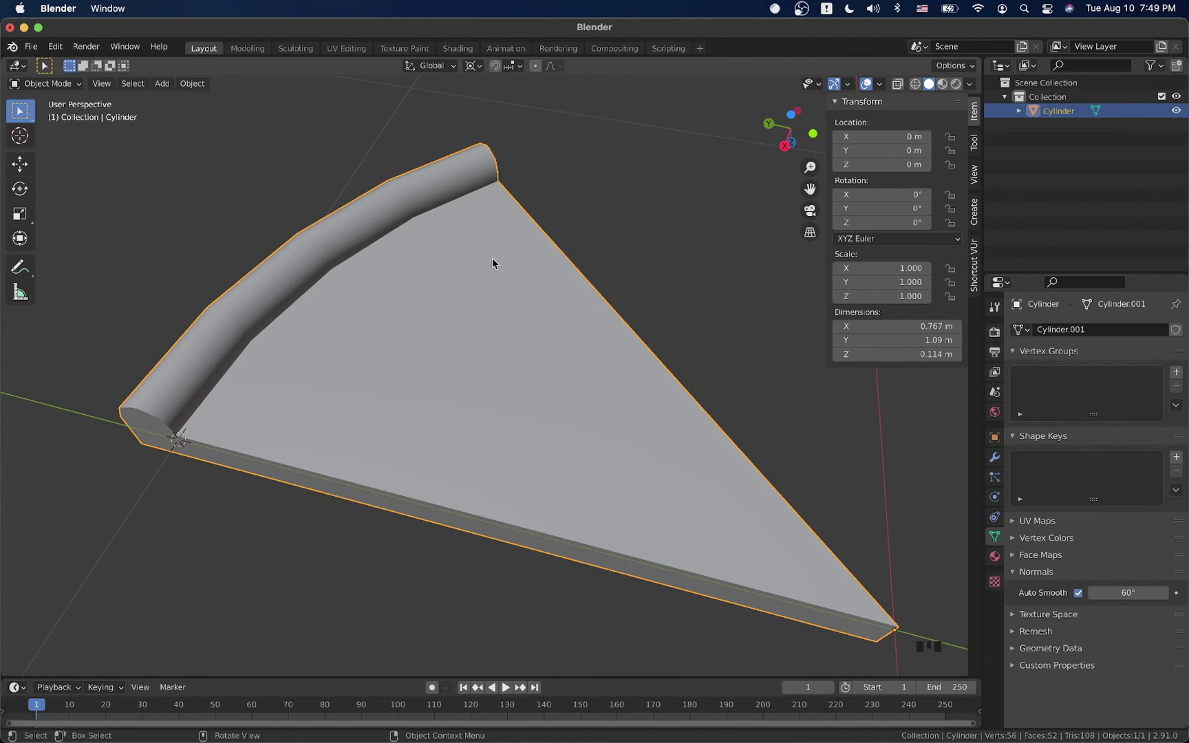
# Add a mesh cylinder at the 3D cursor with 12 vertices, 1 m radius, 0.1 m depth and triangle-fan caps.
pyautogui.hotkey('shift', 'a')
pyautogui.moveTo(493, 259)
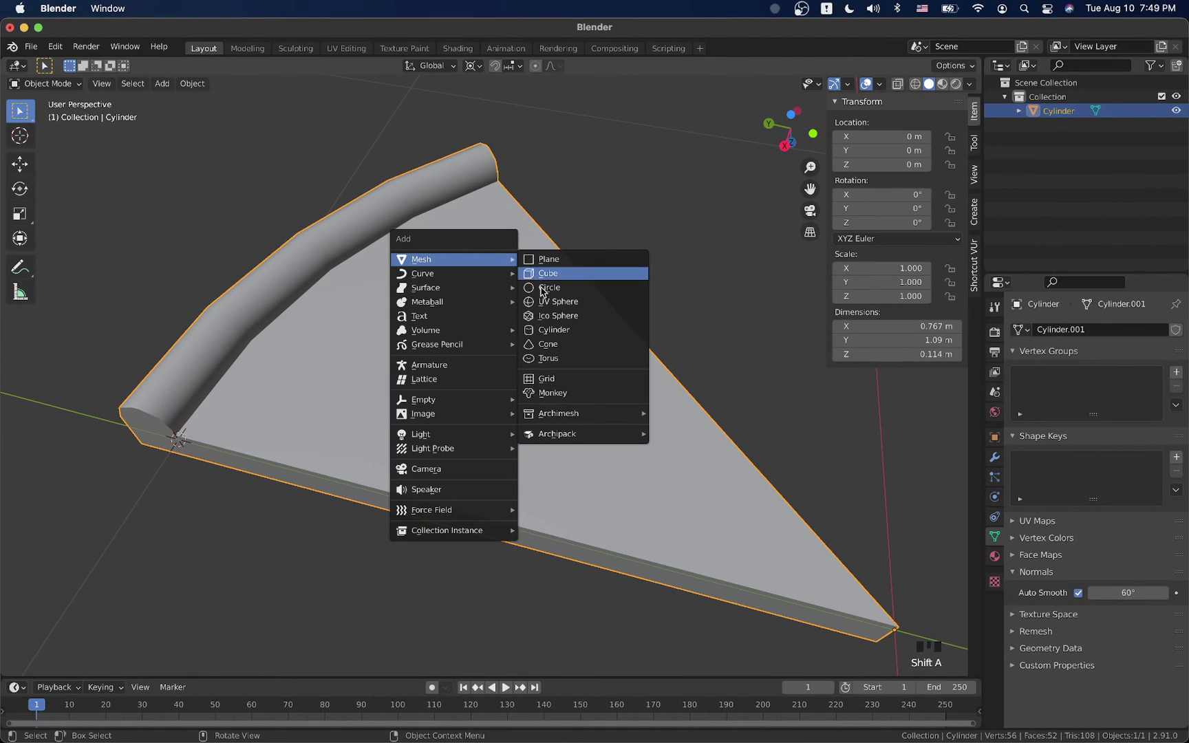
pyautogui.click(541, 332)
pyautogui.scroll(-4, 589, 318)
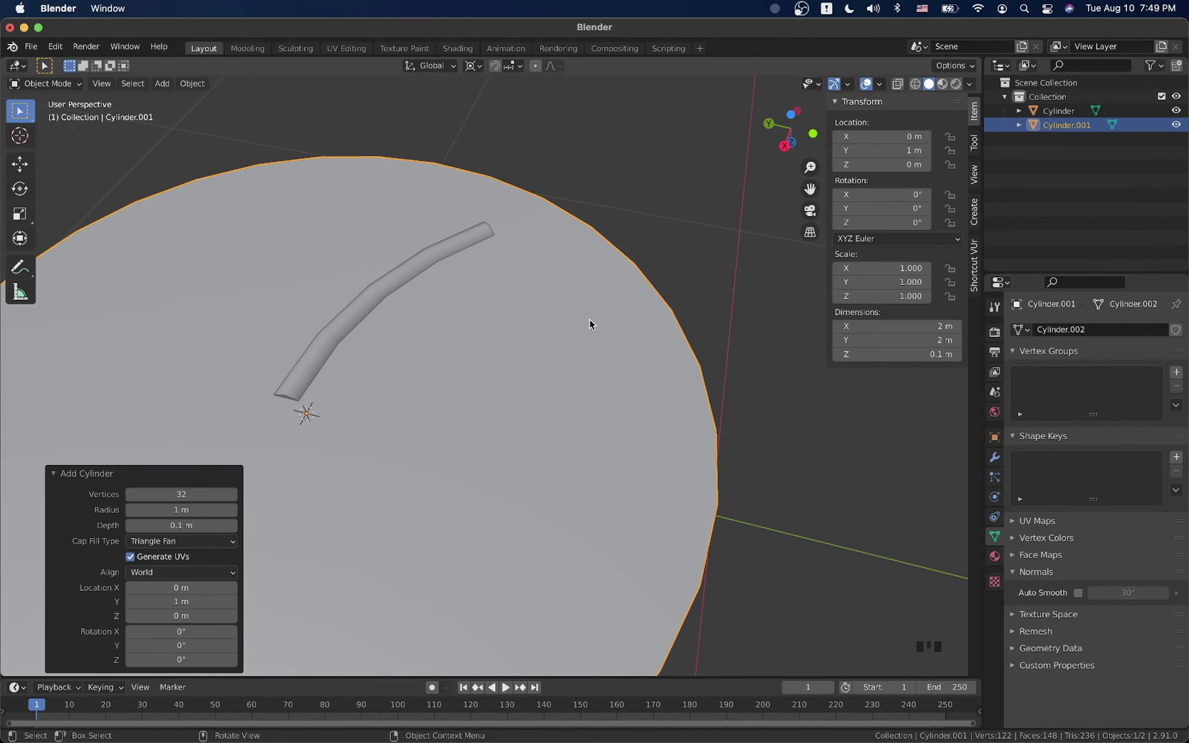
pyautogui.scroll(-10, 589, 319)
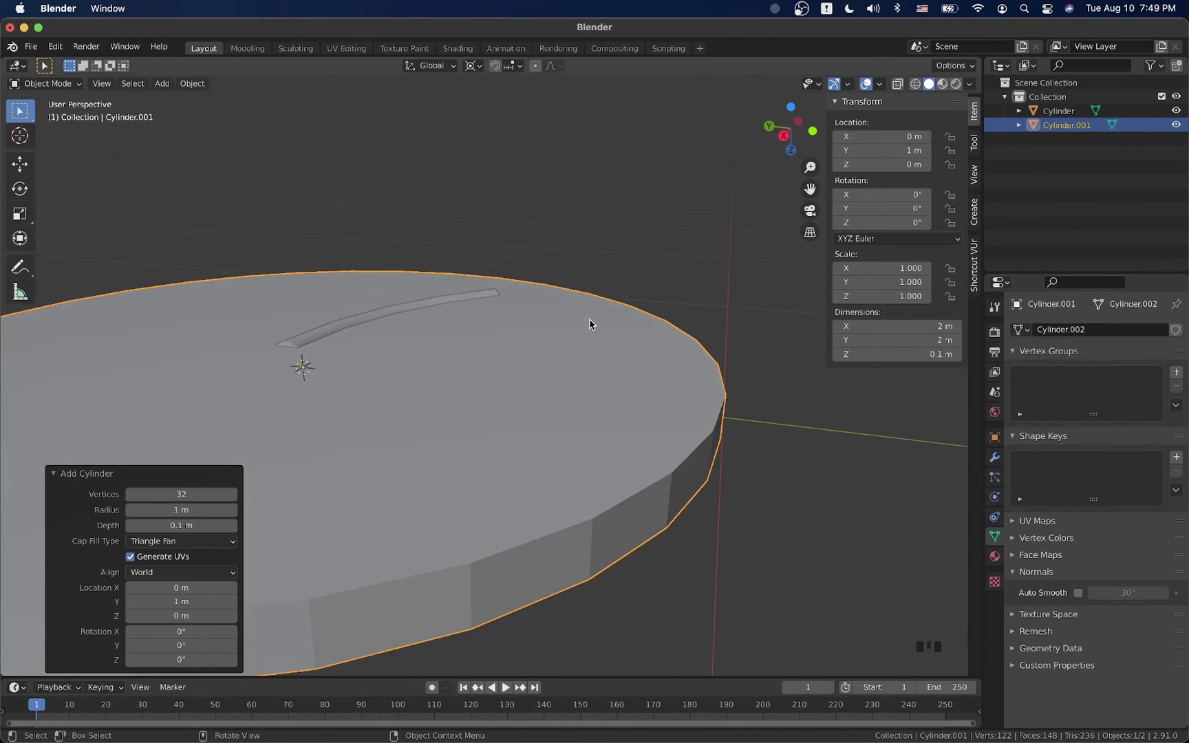
pyautogui.click(180, 496)
pyautogui.click(180, 495)
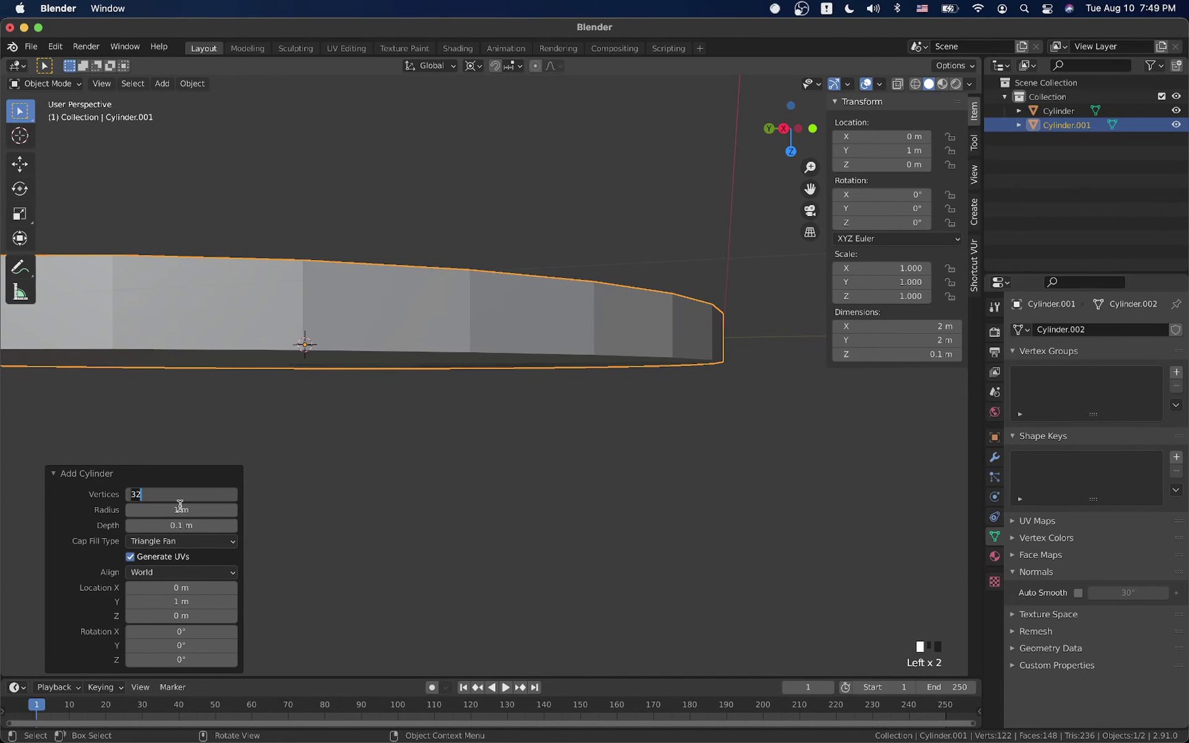
pyautogui.write('12')
pyautogui.press('Return')
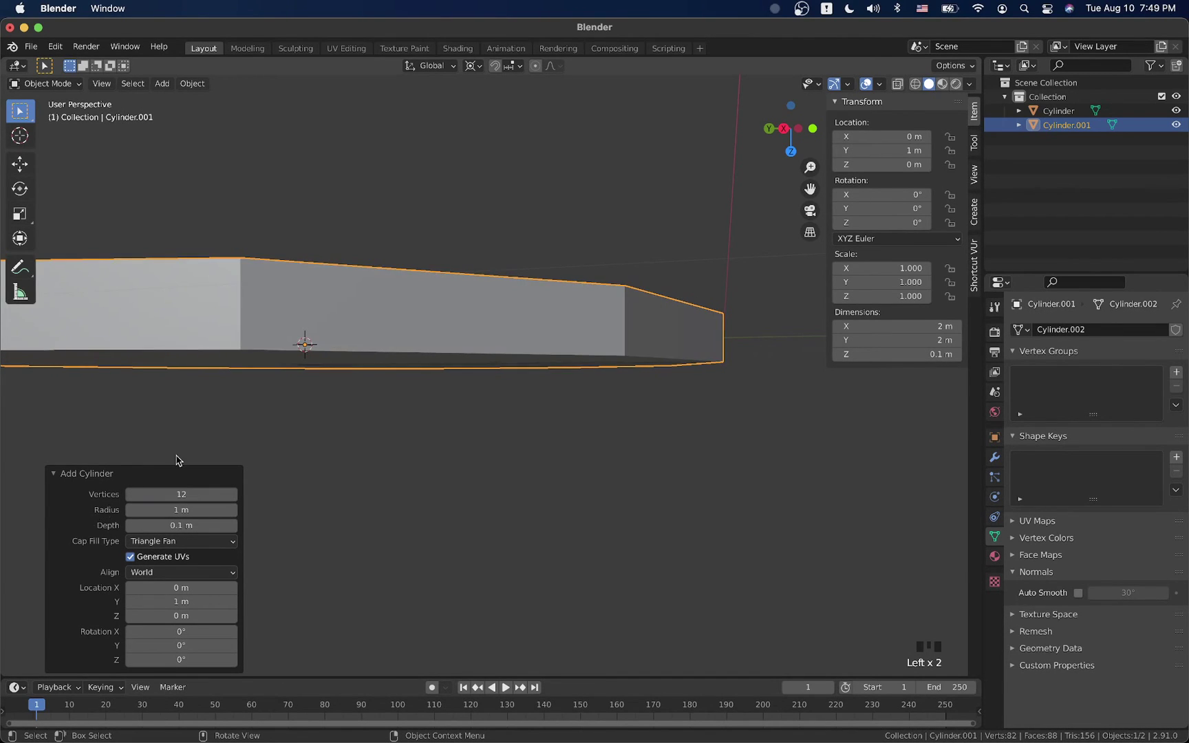
# Scale the new 12-sided cylinder uniformly to about 0.111 to make a small topping disc.
pyautogui.scroll(10, 241, 417)
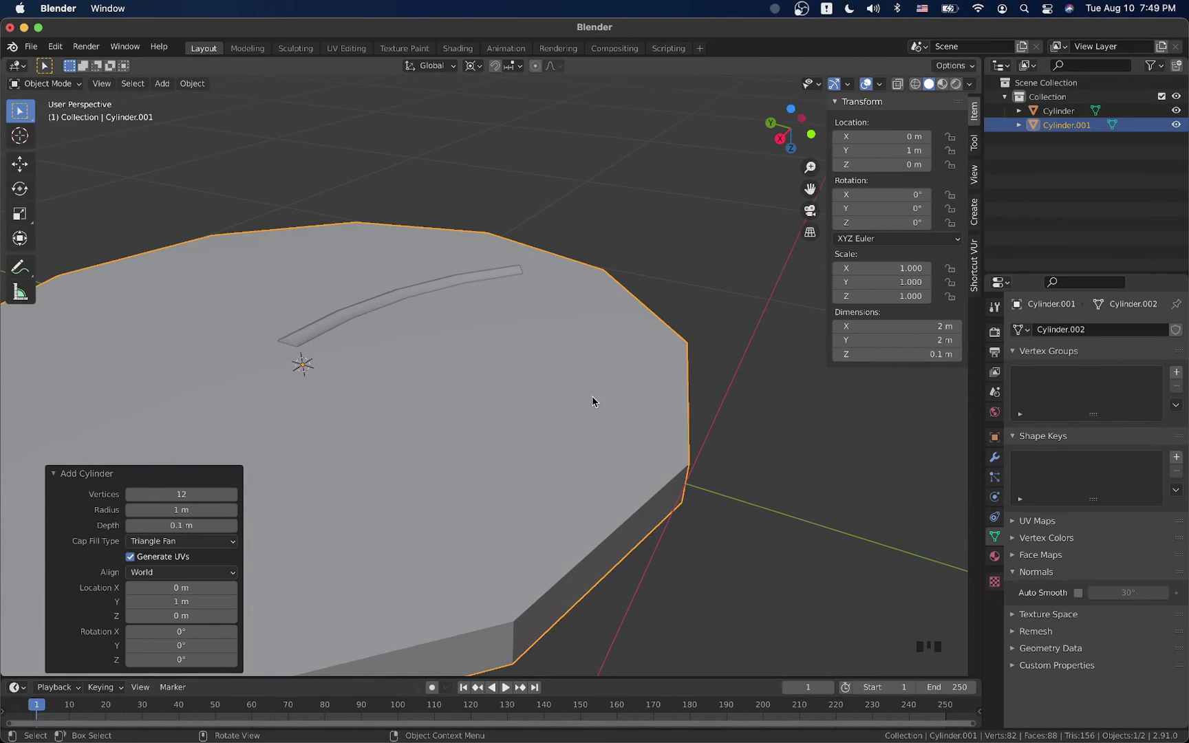
pyautogui.press('s')
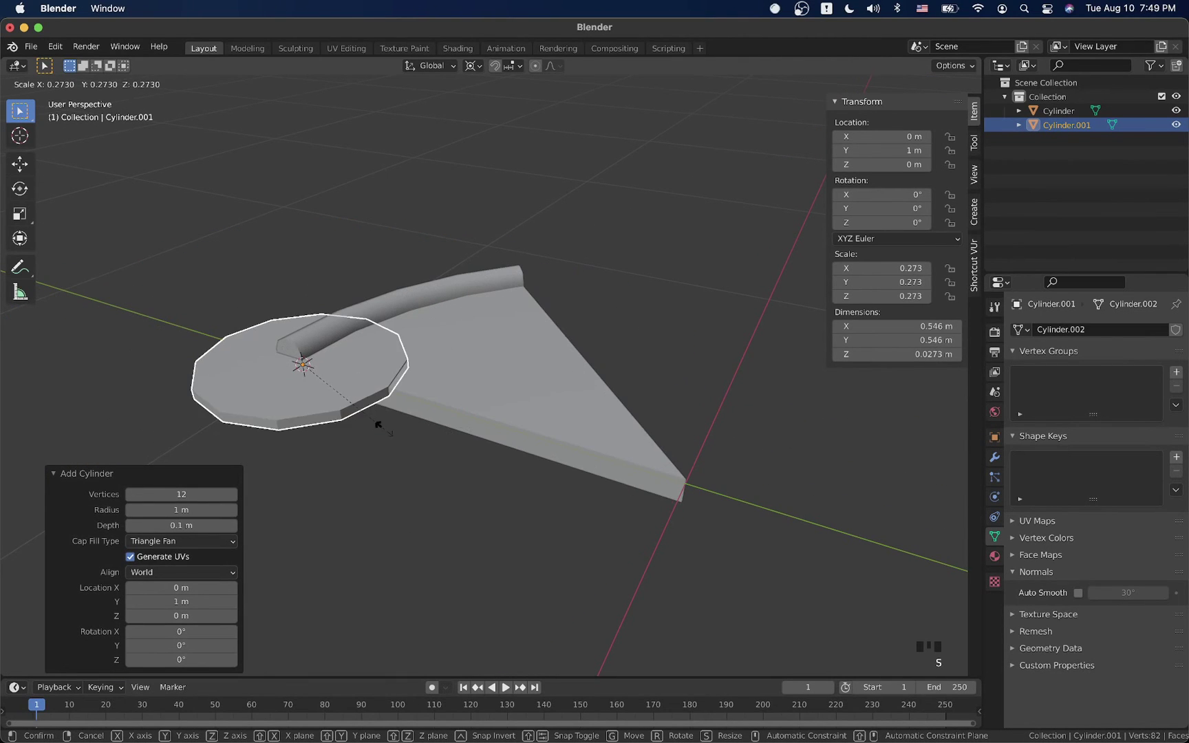
pyautogui.click(316, 397)
# Move the disc over the slice near the crust, about -0.152 m in X, -0.319 m in Y and -0.099 m in Z.
pyautogui.press('g')
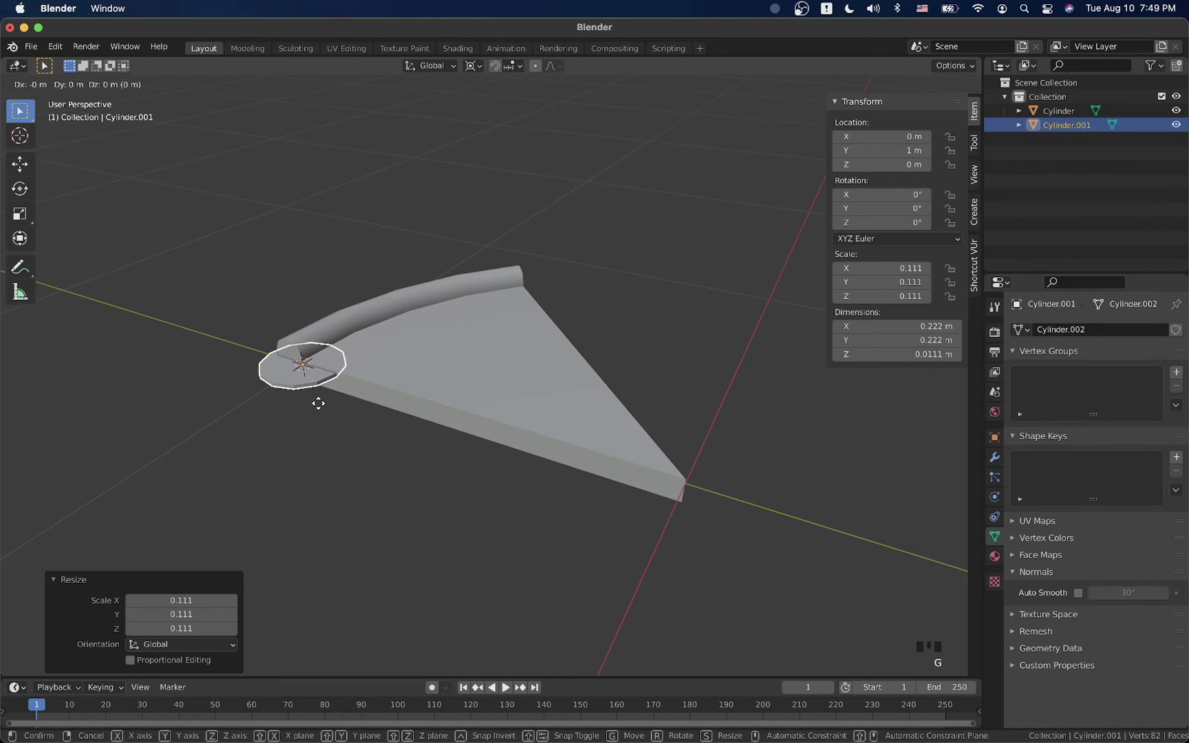
pyautogui.click(454, 411)
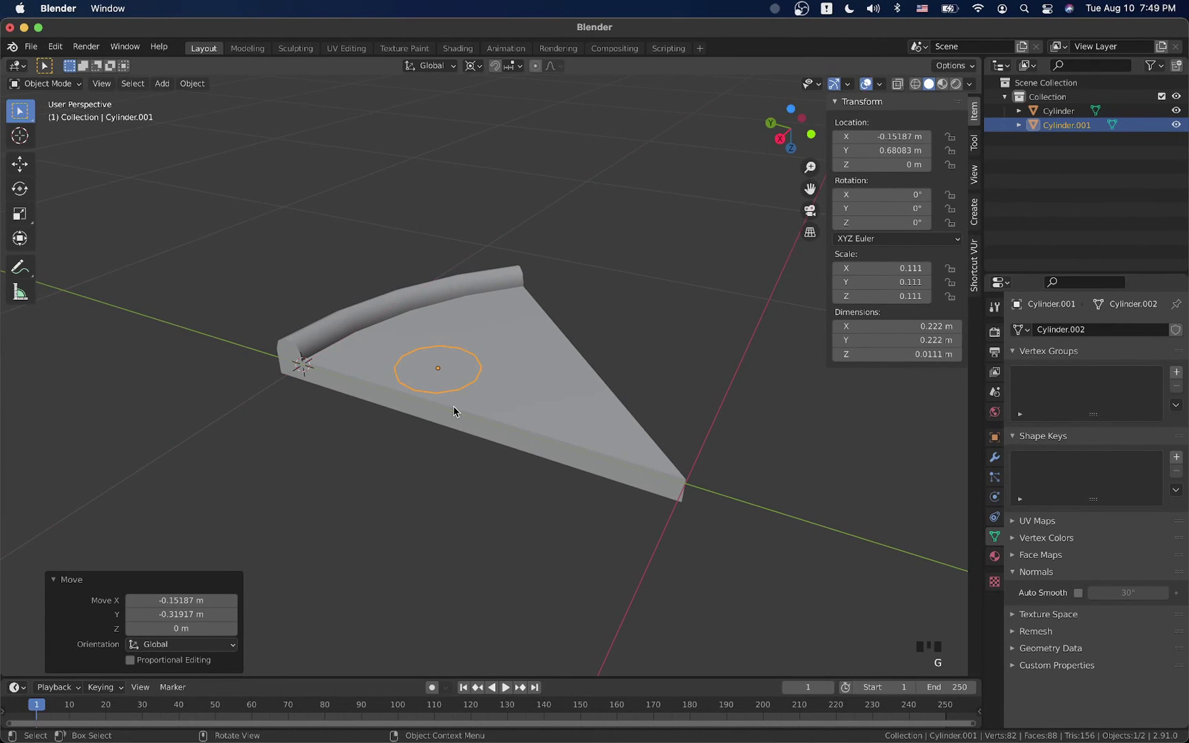
pyautogui.press('g')
pyautogui.press('z')
pyautogui.click(457, 377)
# In Edit Mode, select the disc's rim edge loop at local Z -0.05 m and delete its vertices.
pyautogui.press('Tab')
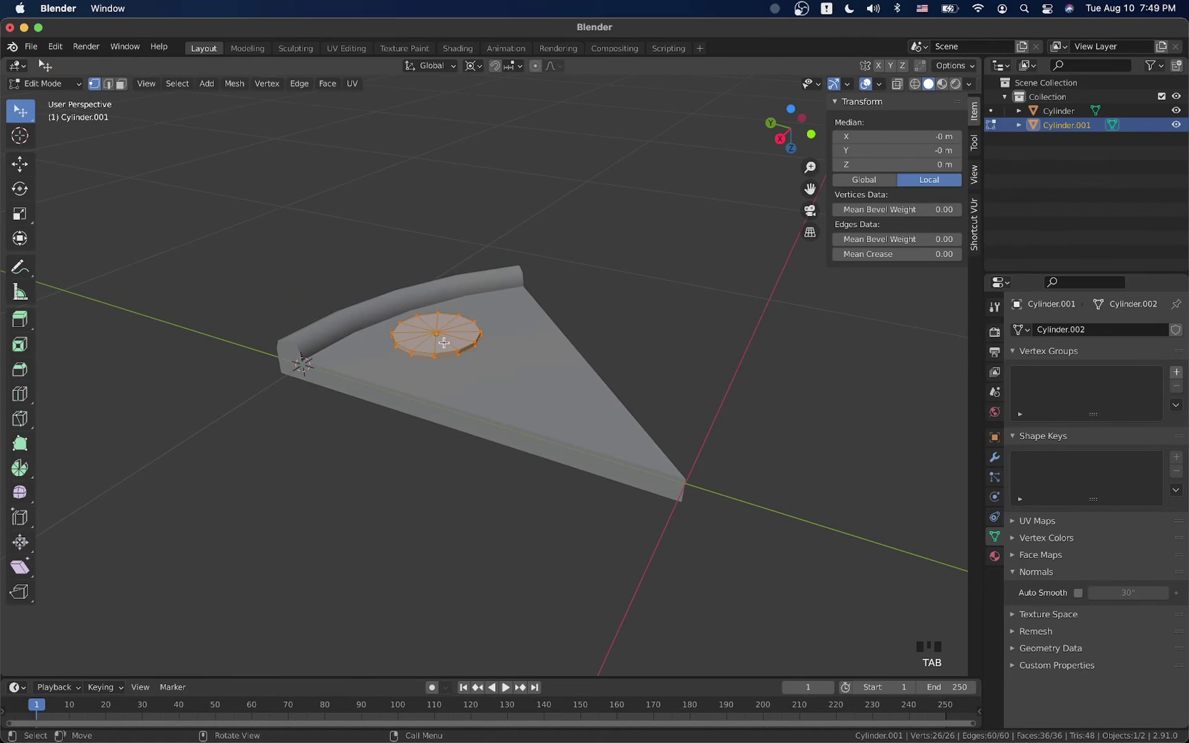
pyautogui.scroll(2, 443, 343)
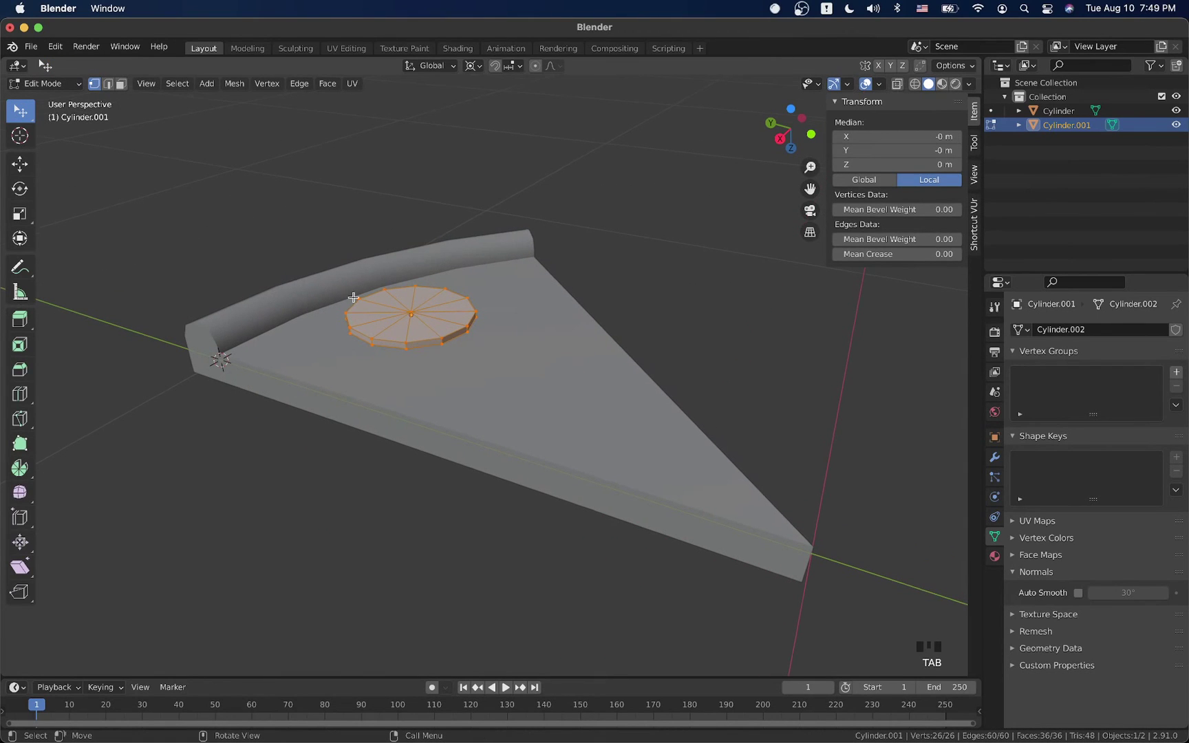
pyautogui.click(108, 85)
pyautogui.hotkey('alt', 'a')
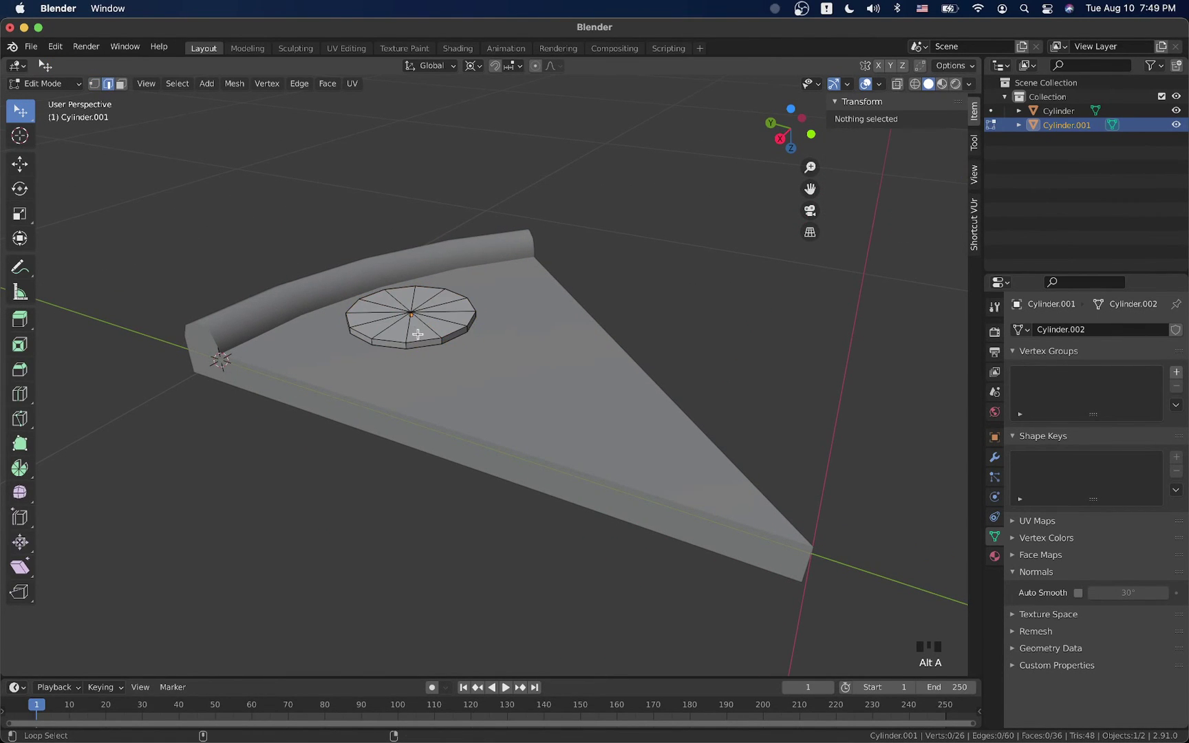
pyautogui.keyDown('alt'); pyautogui.keyDown('shift'); pyautogui.click(417, 336); pyautogui.keyUp('shift'); pyautogui.keyUp('alt')
pyautogui.press('x')
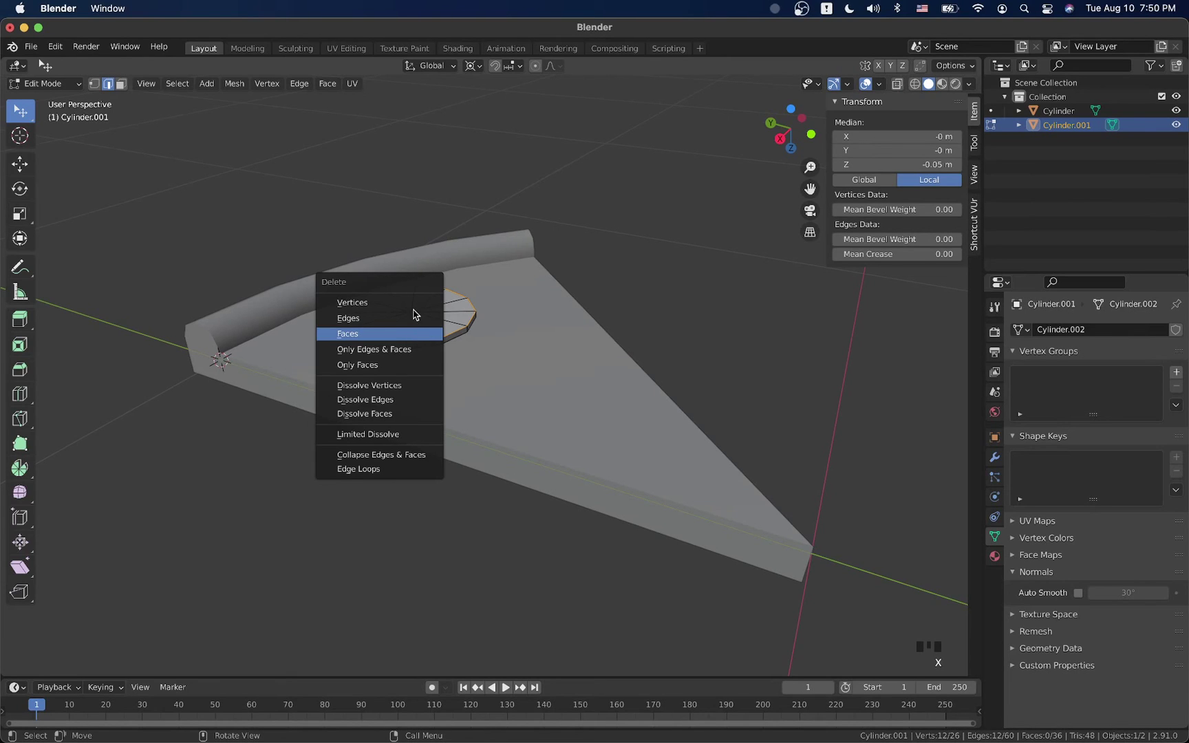
pyautogui.click(414, 308)
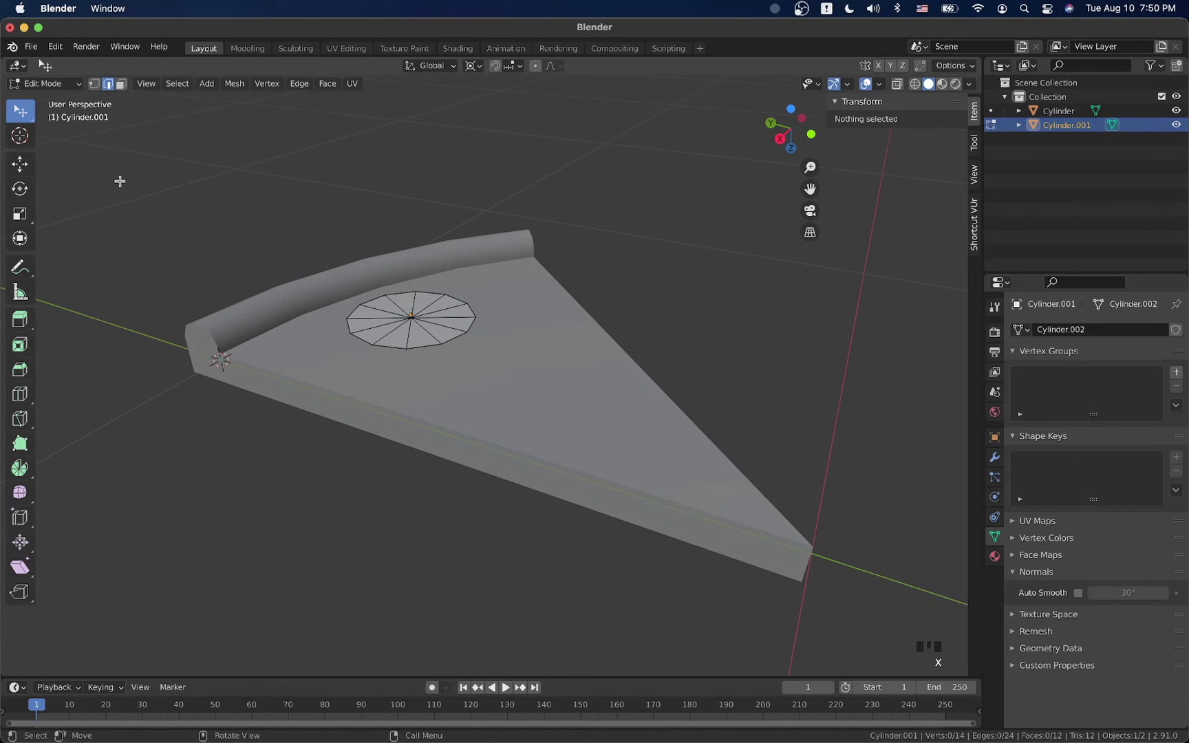
# Delete the loose centre vertex left from the removed cap and return to Object Mode.
pyautogui.click(94, 84)
pyautogui.click(410, 308)
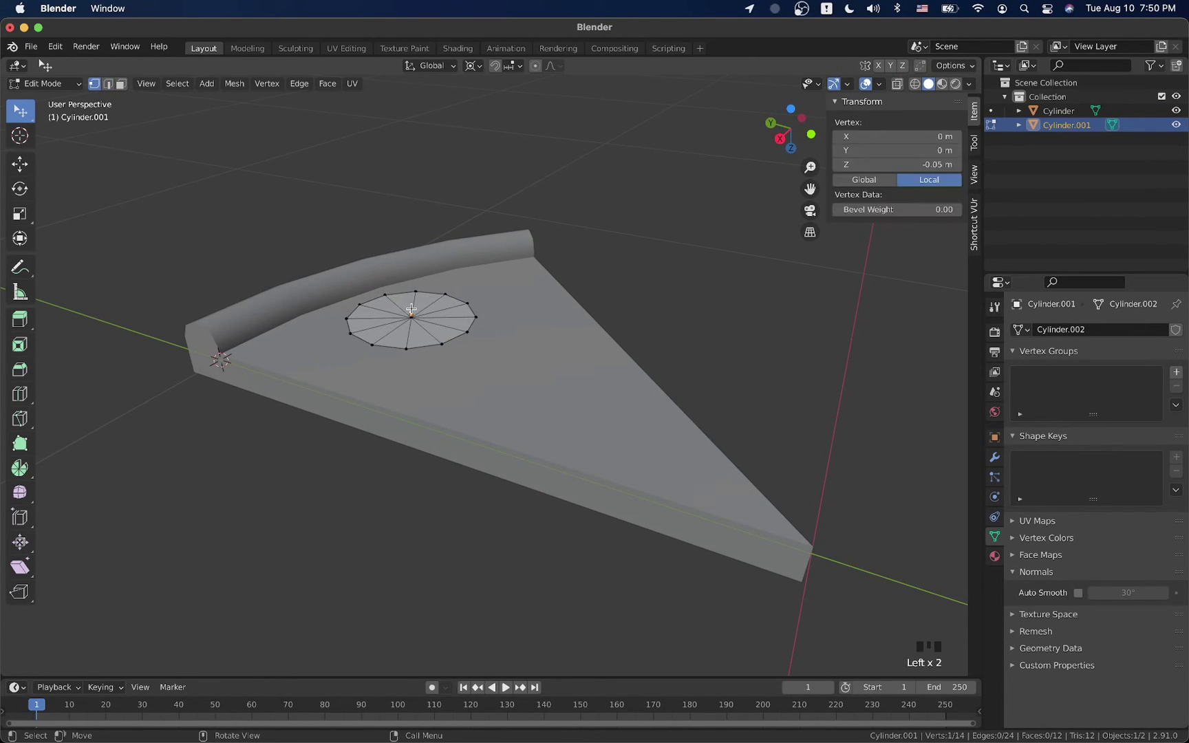
pyautogui.press('x')
pyautogui.click(421, 306)
pyautogui.press('Tab')
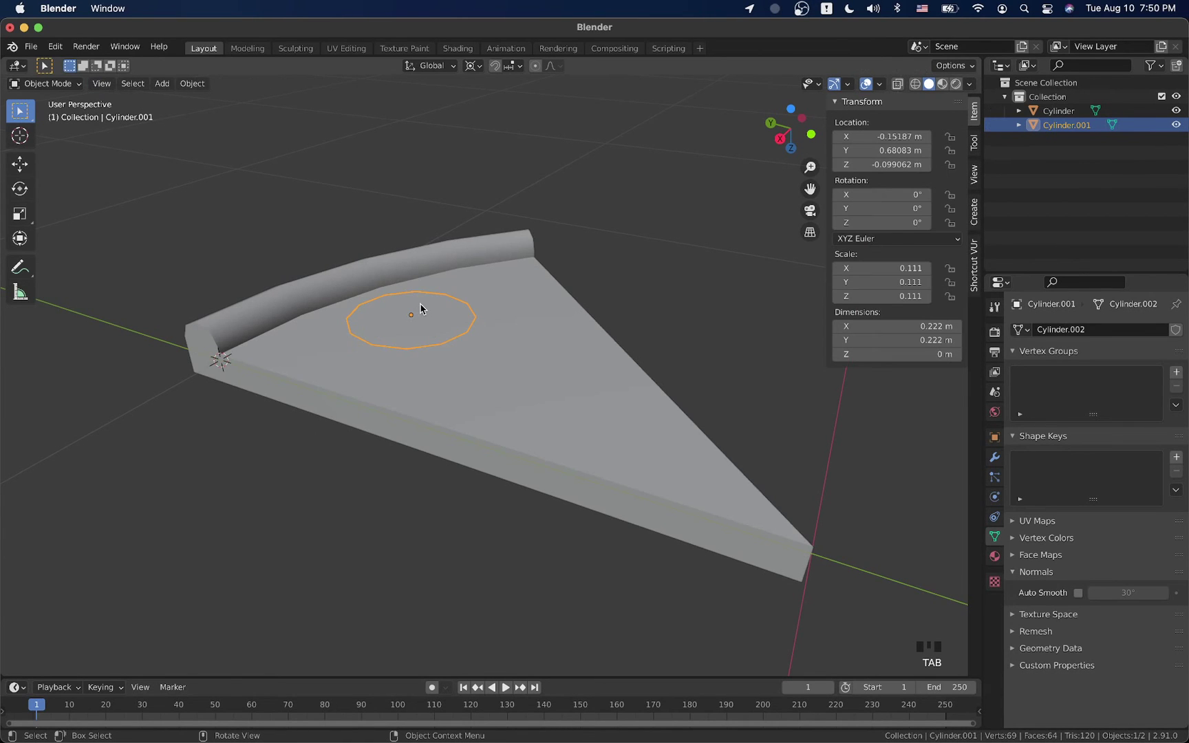
# Add a new material to the flat disc and name it "peproni".
pyautogui.scroll(5, 421, 304)
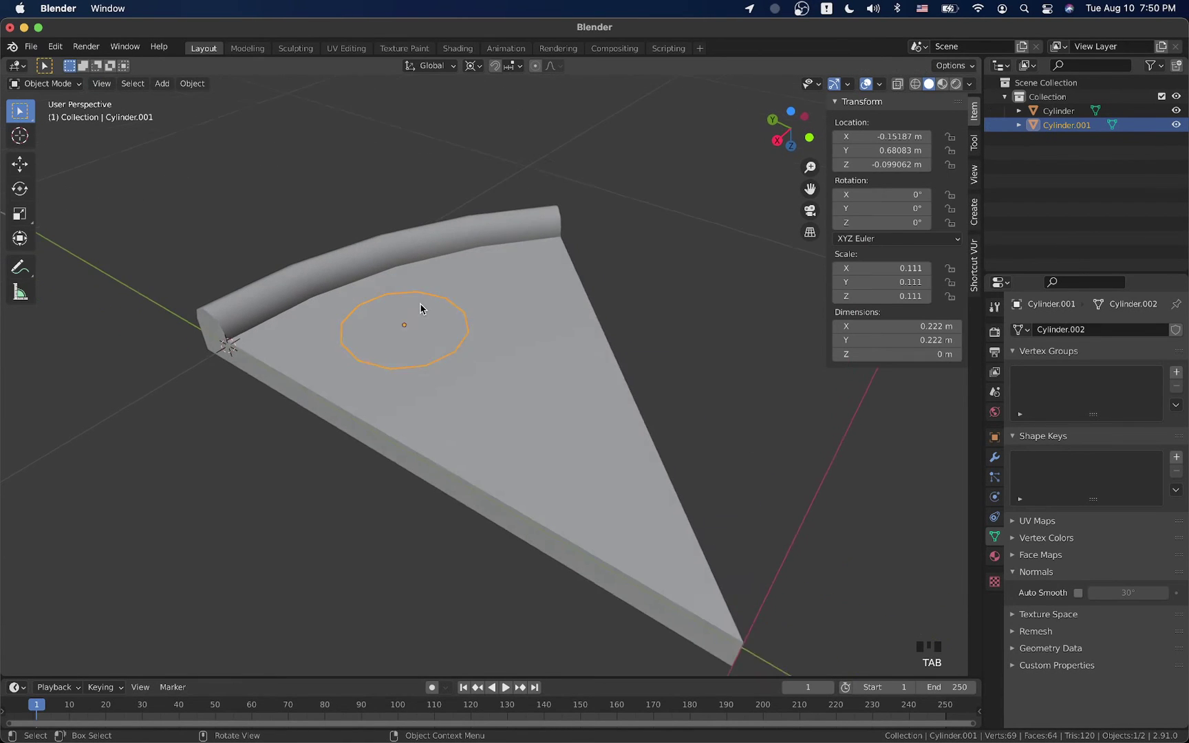
pyautogui.doubleClick(996, 557)
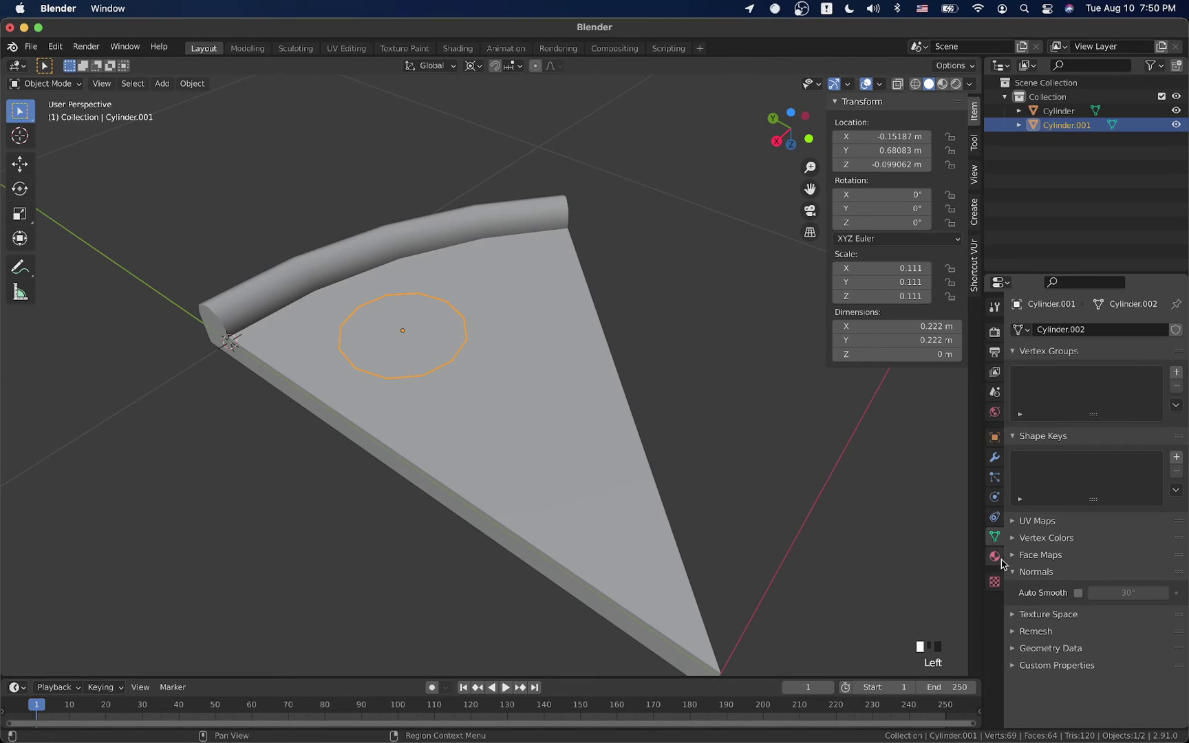
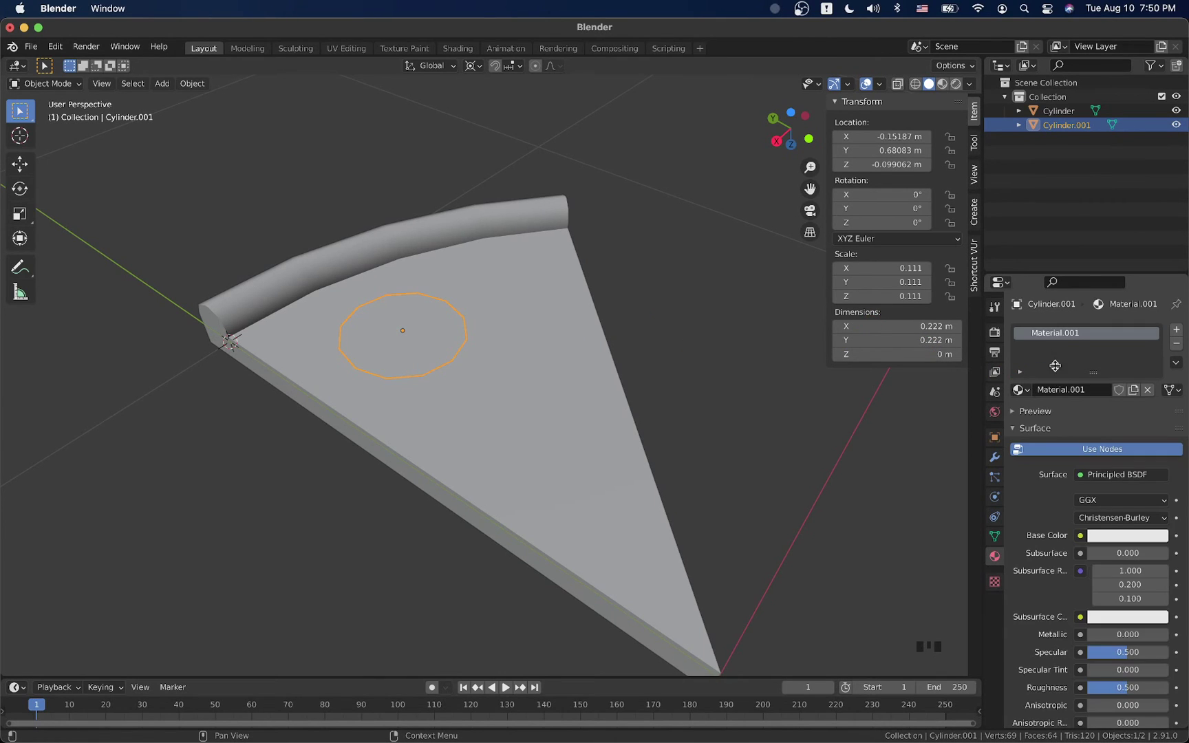
pyautogui.click(1064, 334)
pyautogui.doubleClick(1063, 333)
pyautogui.write('peproni')
pyautogui.press('Return')
# Frame the disc in the view and move it about 0.085 m along the global Z axis.
pyautogui.press('`')
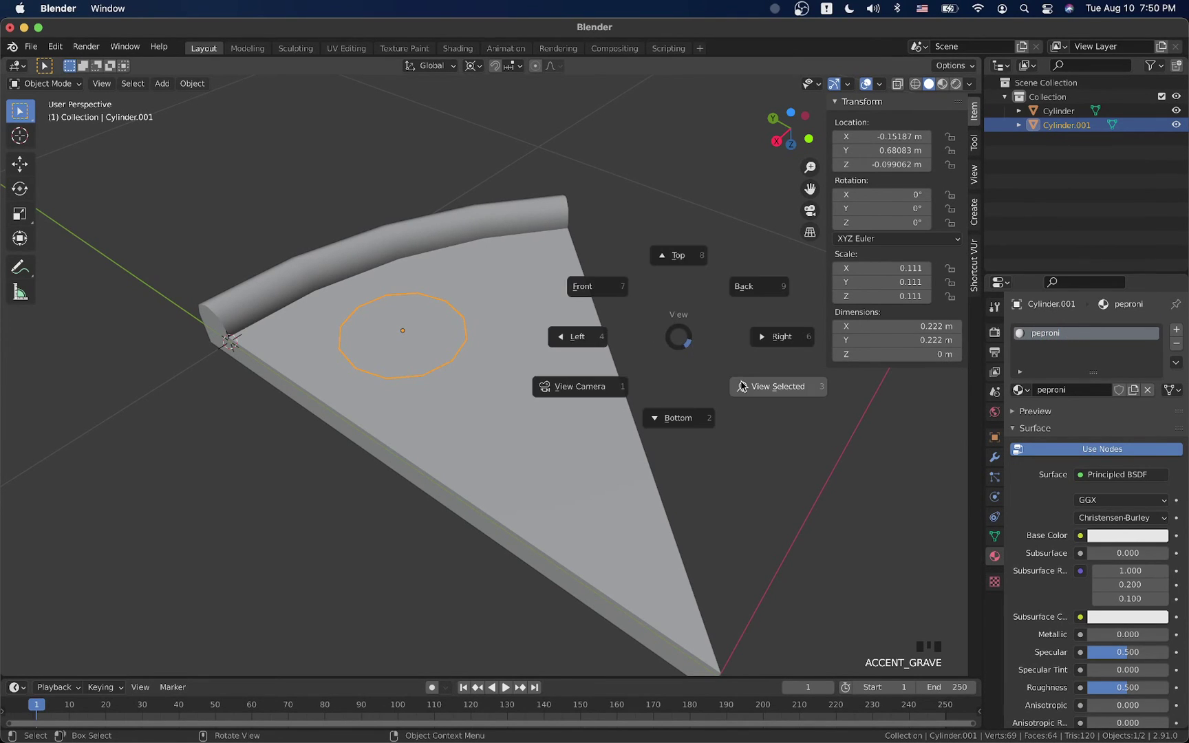
pyautogui.click(741, 386)
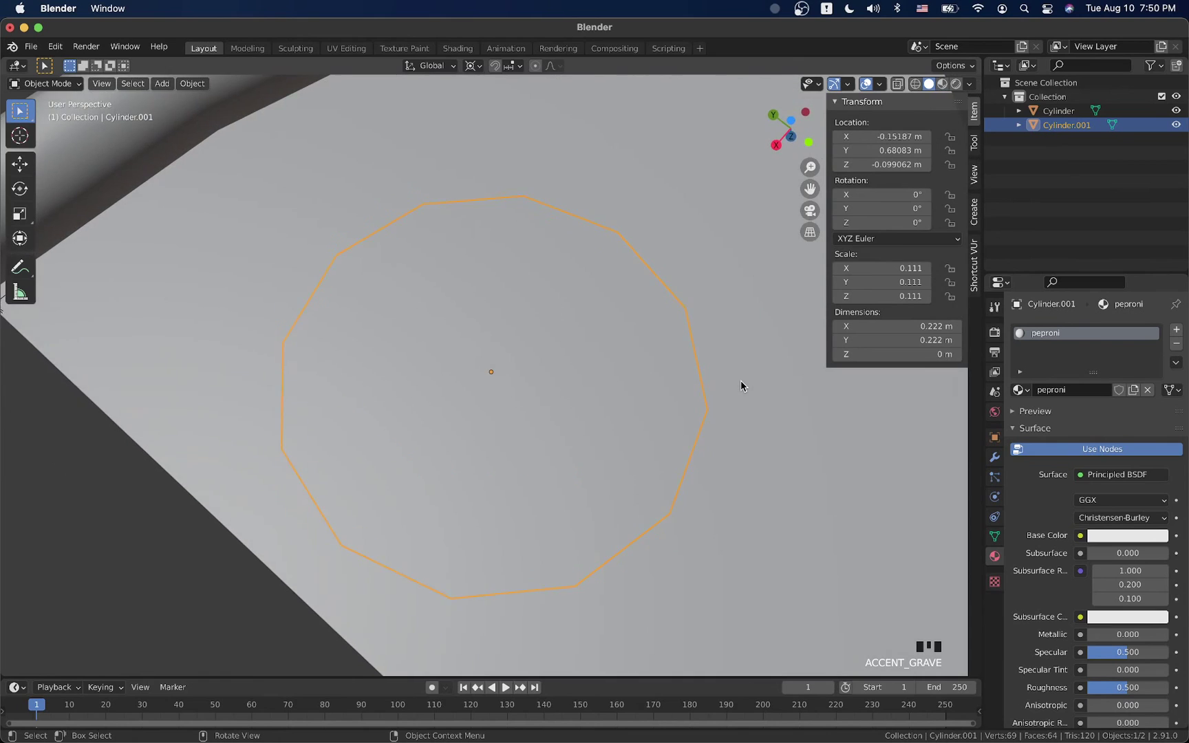
pyautogui.press('g')
pyautogui.press('z')
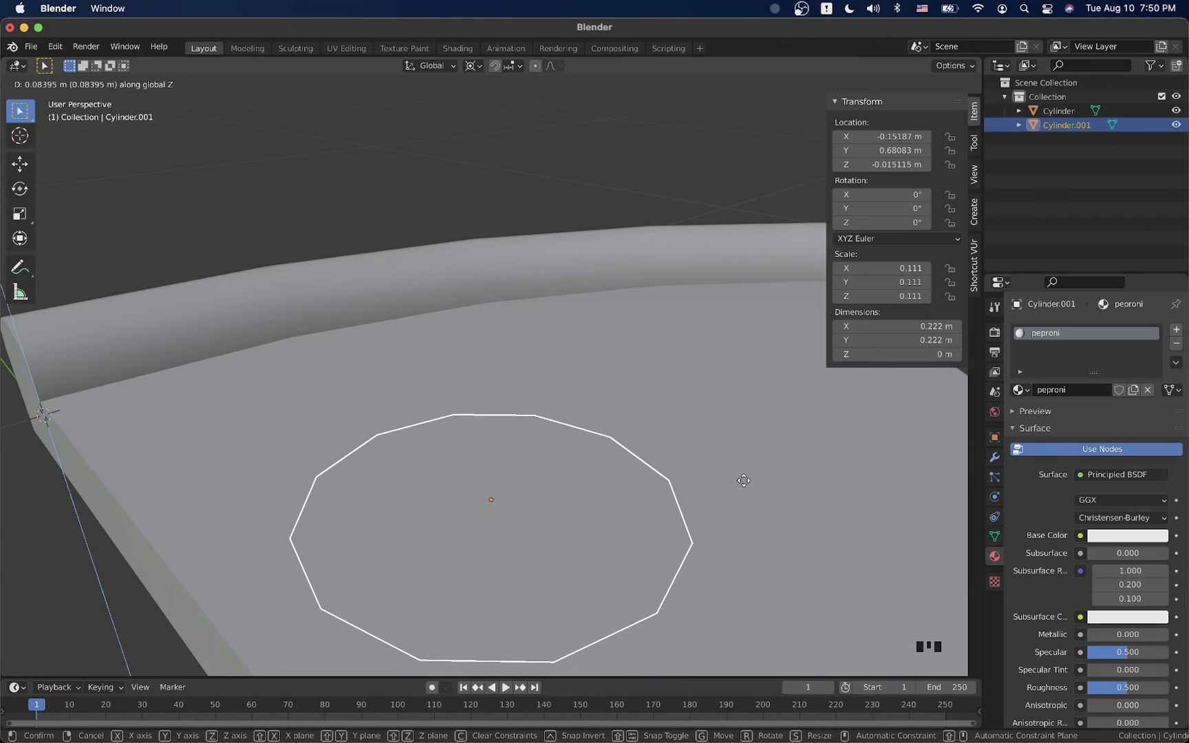
pyautogui.click(744, 485)
# Move the disc off the slice in the XY plane, about 0.305 m in X and 0.096 m in Y.
pyautogui.scroll(-10, 744, 485)
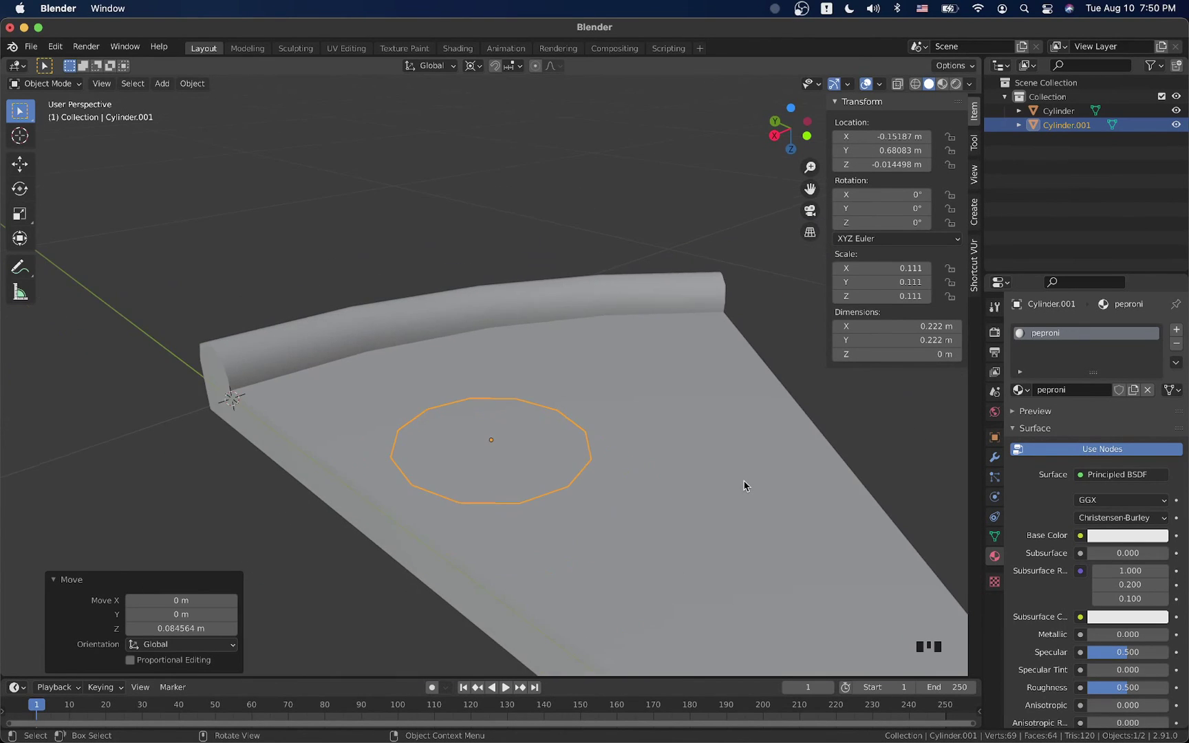
pyautogui.scroll(-5, 744, 486)
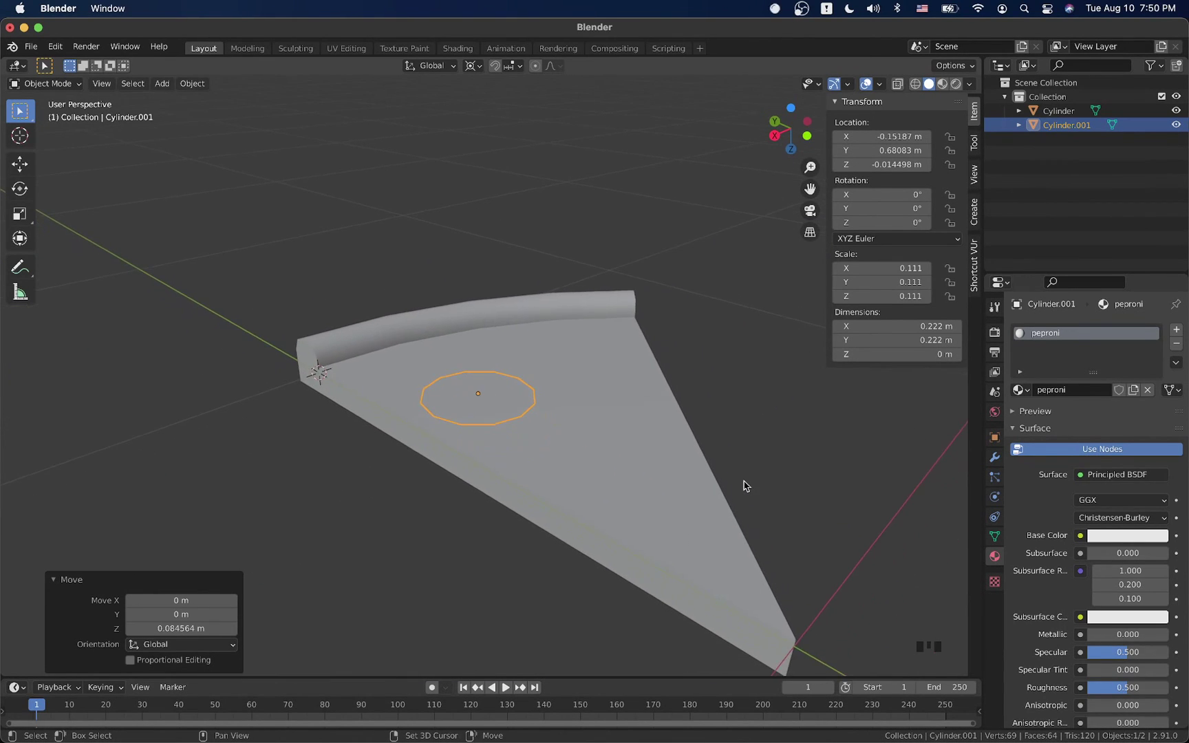
pyautogui.scroll(-5, 744, 486)
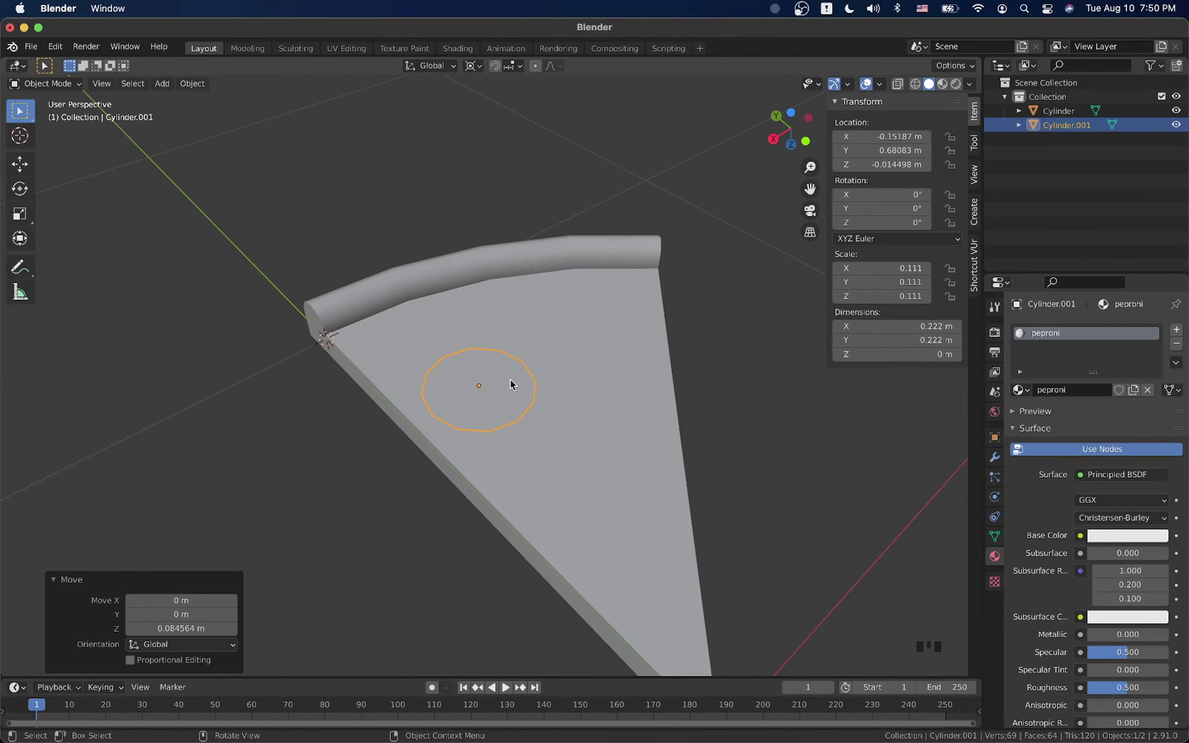
pyautogui.press('g')
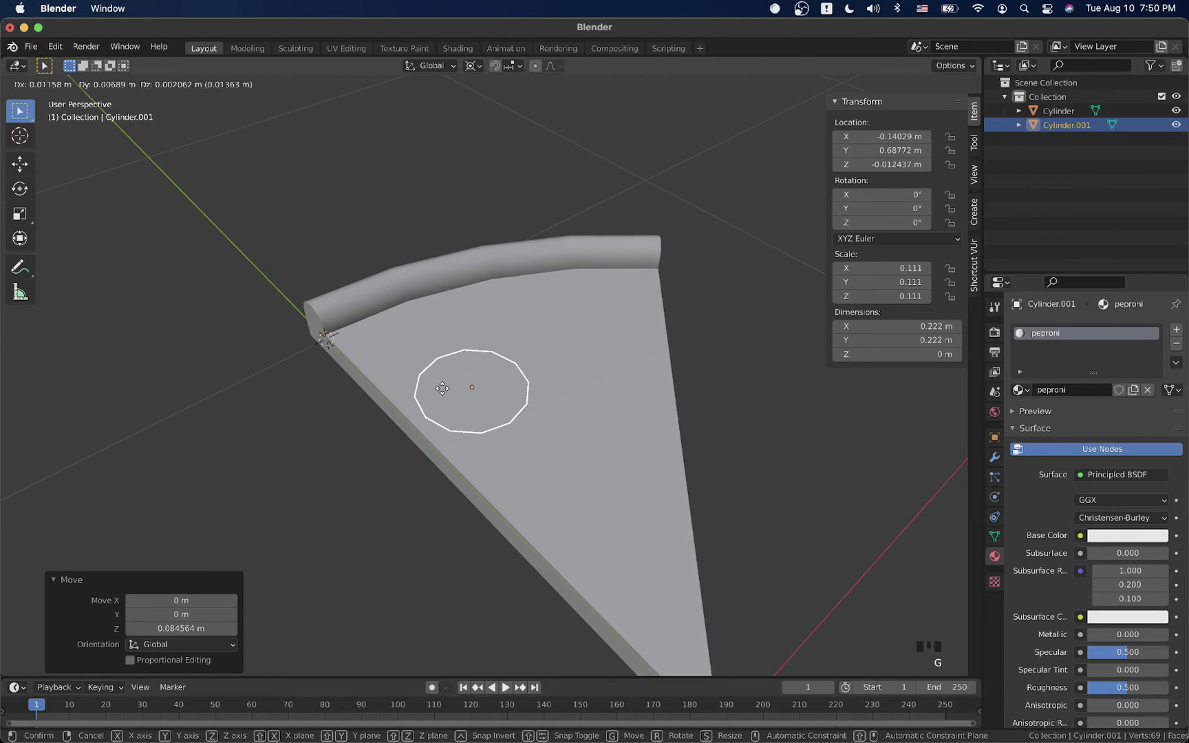
pyautogui.hotkey('shift', 'z')
pyautogui.click(263, 455)
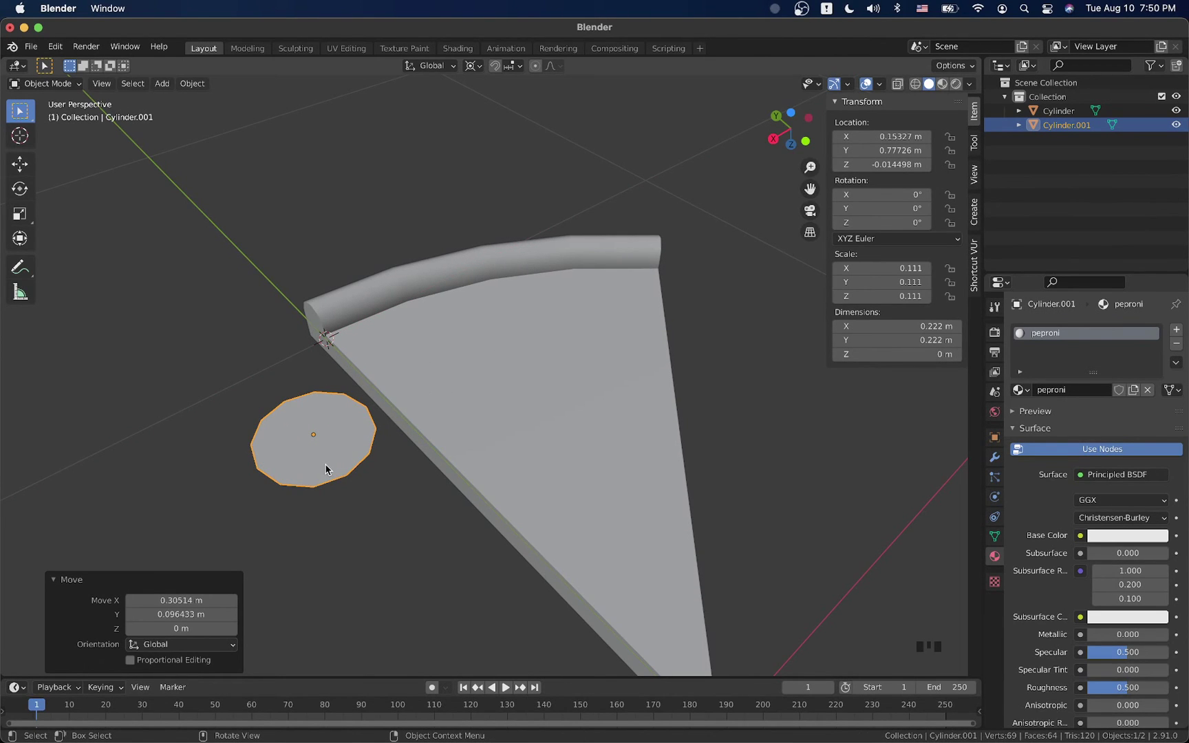
# Duplicate the disc and place the copy in the XY plane, offset about 0.051 m in X and -0.431 m in Y.
pyautogui.scroll(-3, 327, 470)
pyautogui.hotkey('shift', 'd')
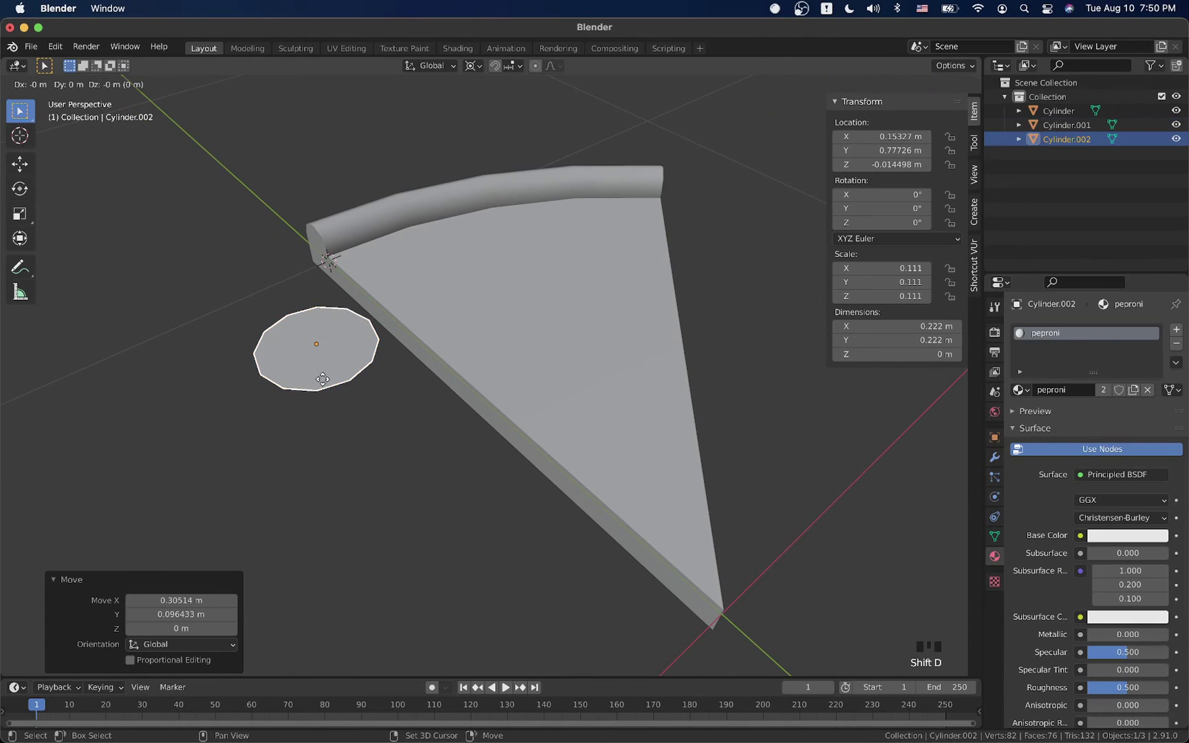
pyautogui.hotkey('shift', 'z')
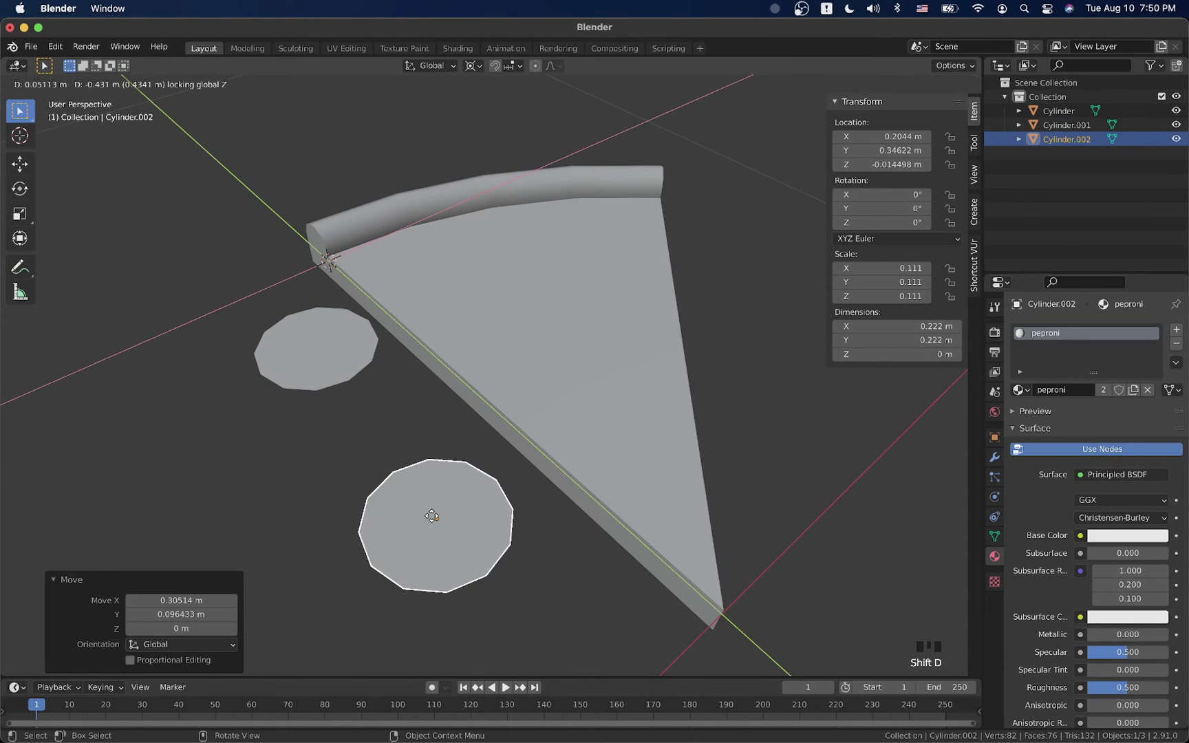
pyautogui.click(432, 517)
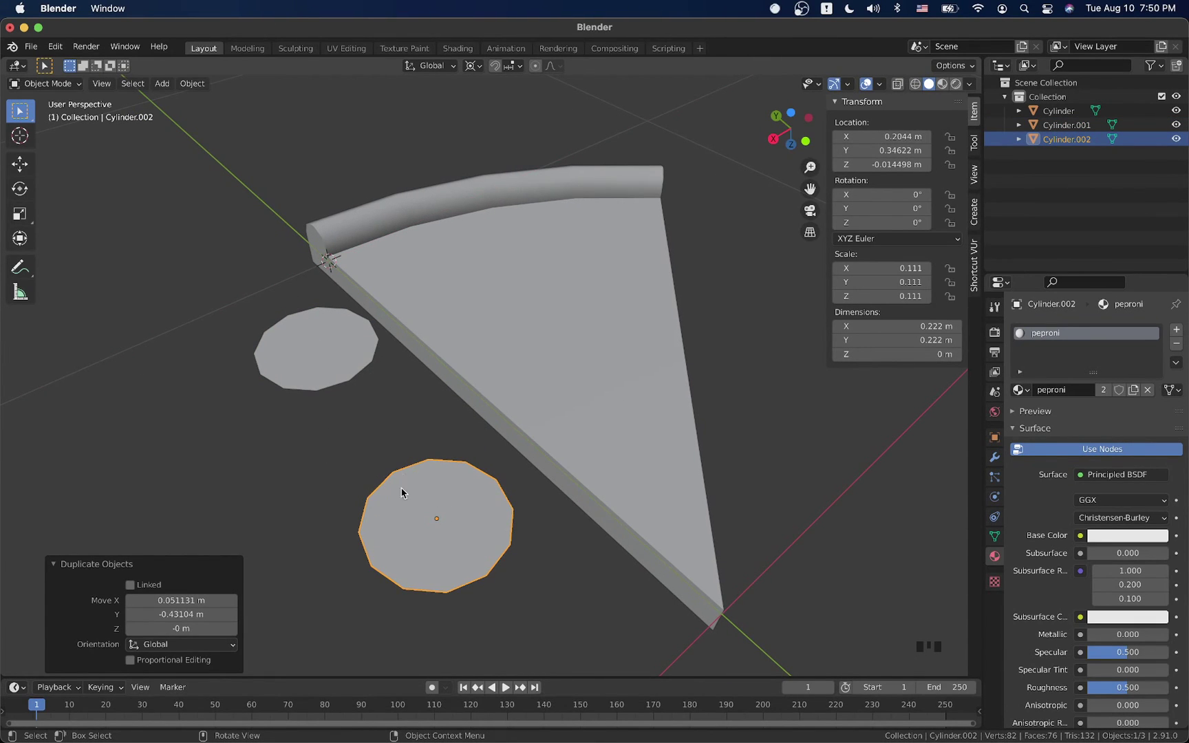
# Enter Edit Mode on the duplicated disc and select two rim vertices a quarter turn apart.
pyautogui.press('Tab')
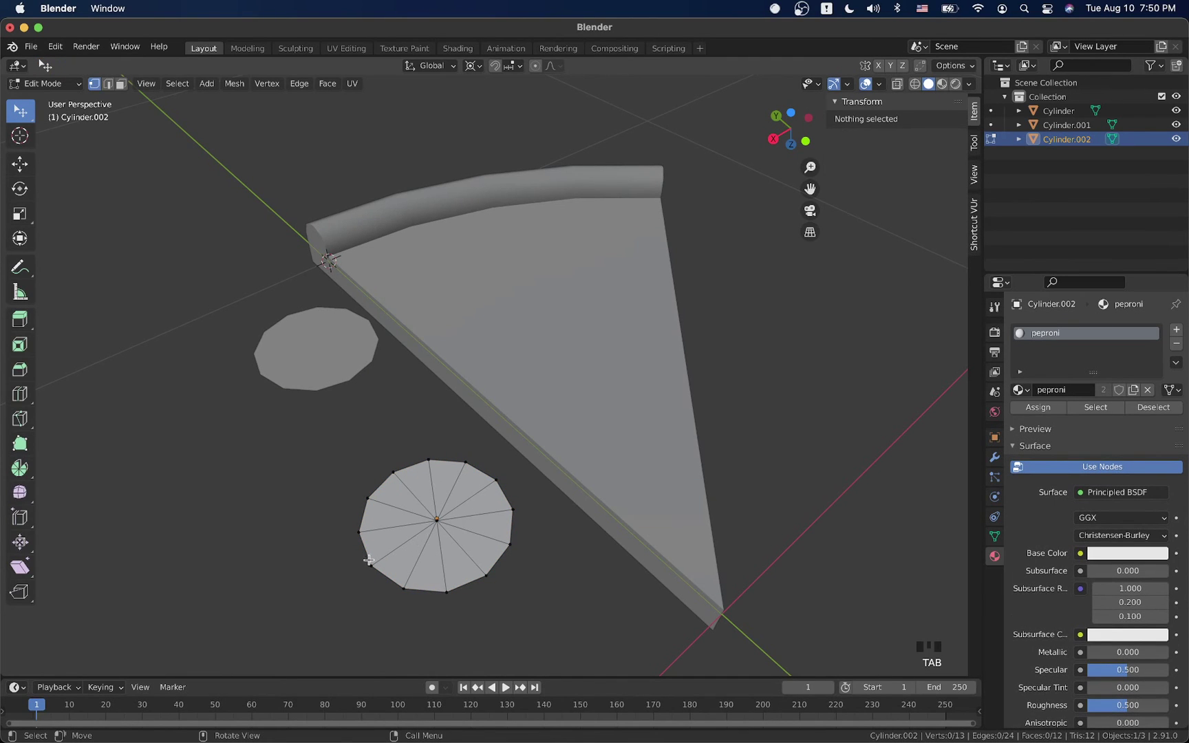
pyautogui.moveTo(368, 560); pyautogui.dragTo(457, 622)
pyautogui.hotkey('ctrl', 'z')
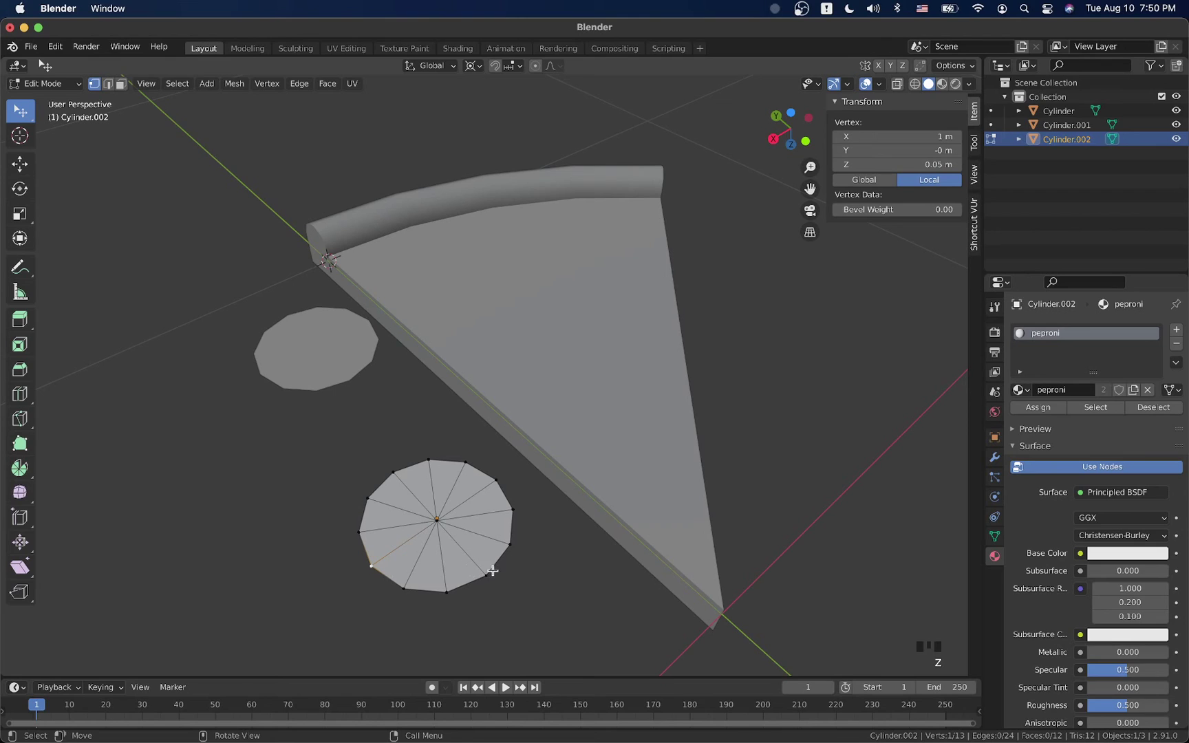
pyautogui.keyDown('shift'); pyautogui.click(523, 571); pyautogui.keyUp('shift')
# Set the transform pivot point to Median Point.
pyautogui.press('s')
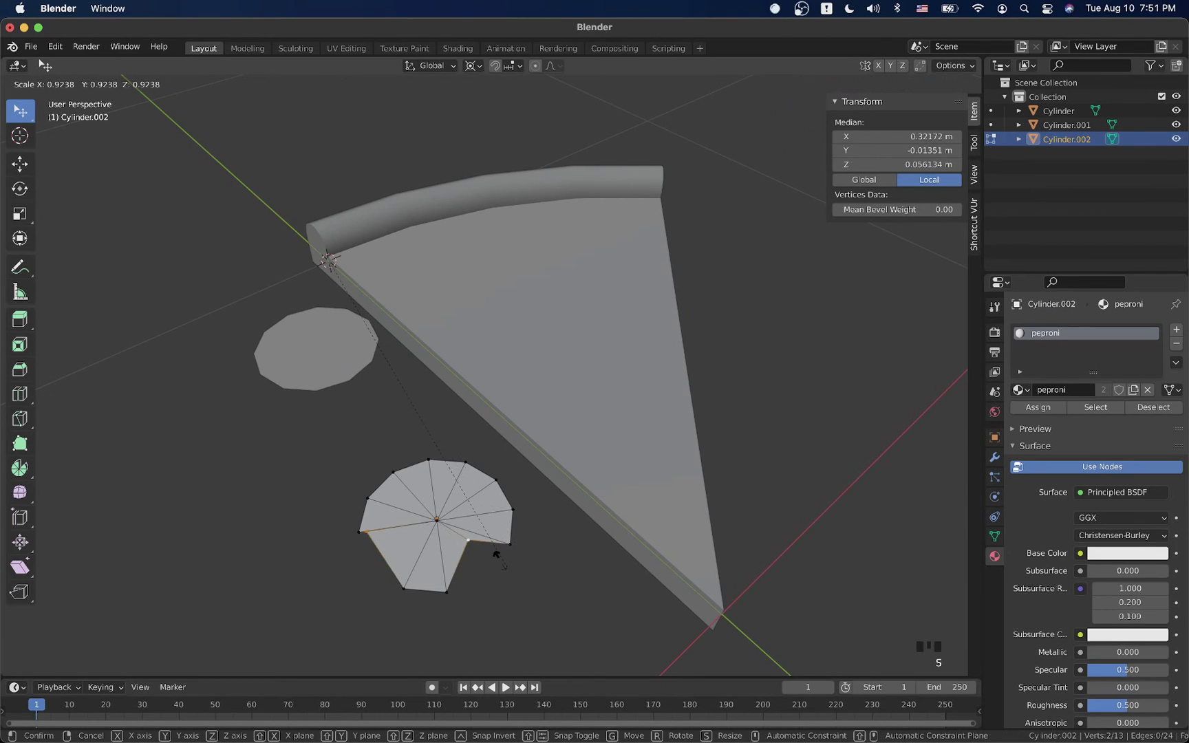
pyautogui.press('Escape')
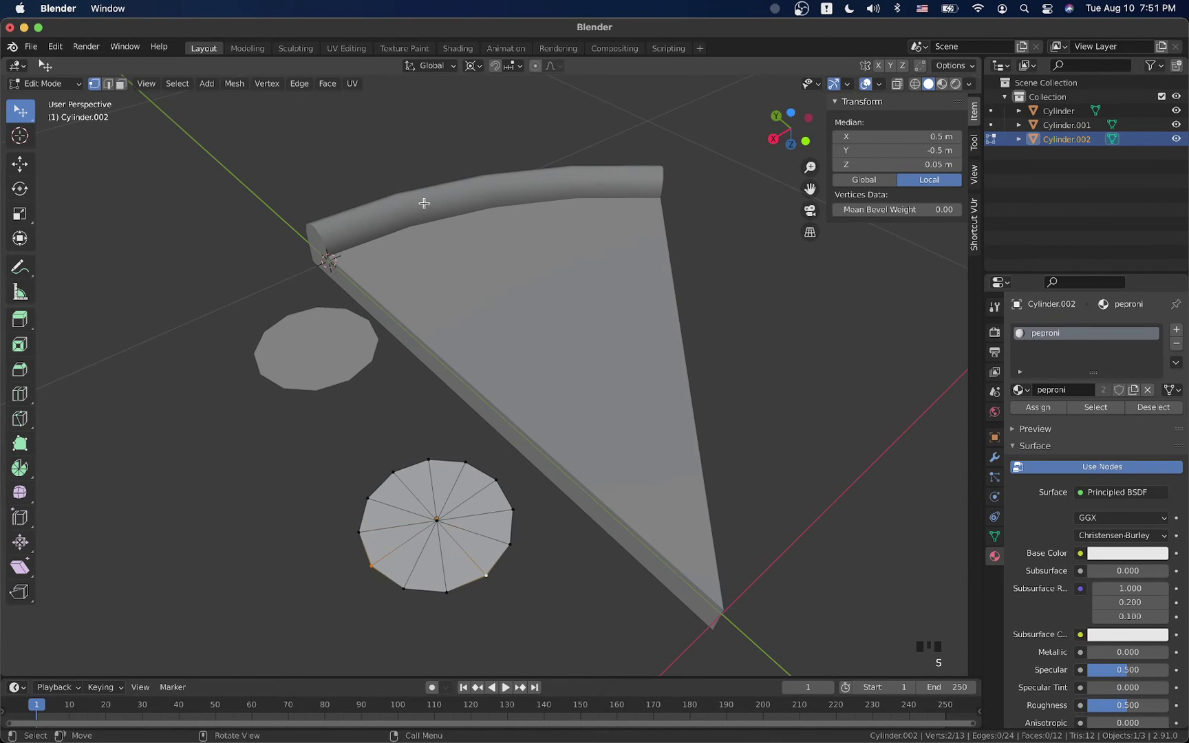
pyautogui.click(474, 66)
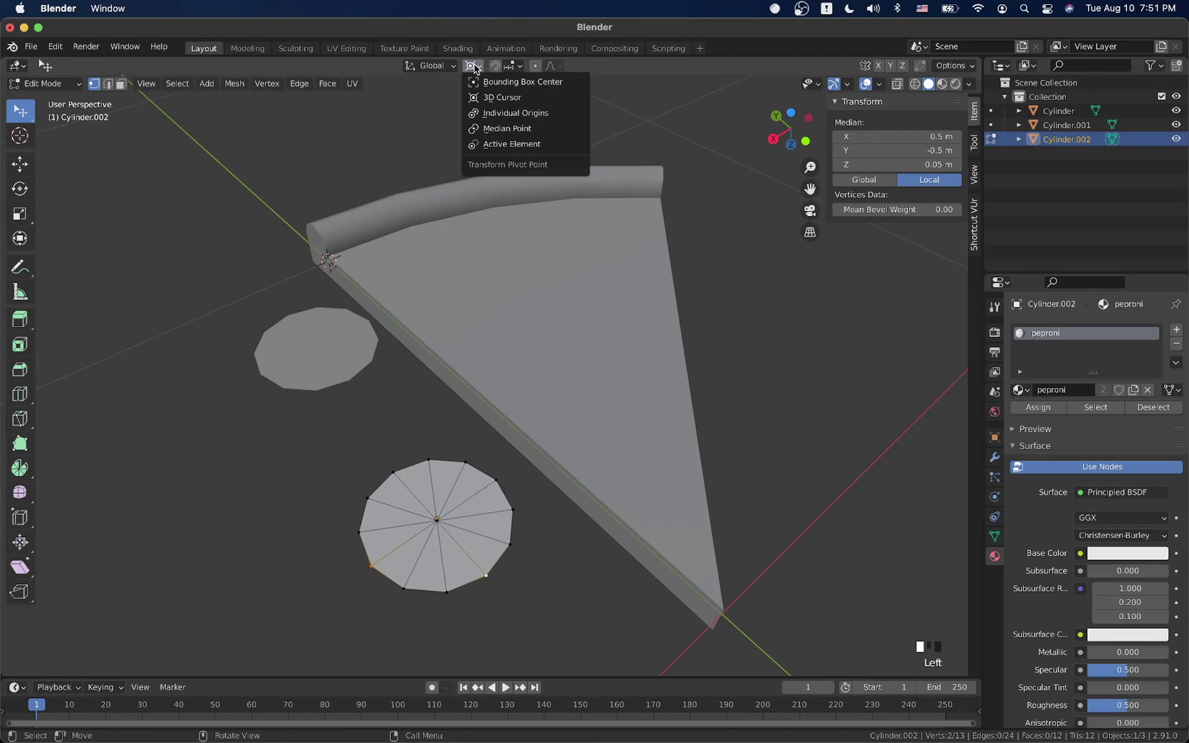
pyautogui.click(482, 117)
pyautogui.click(474, 66)
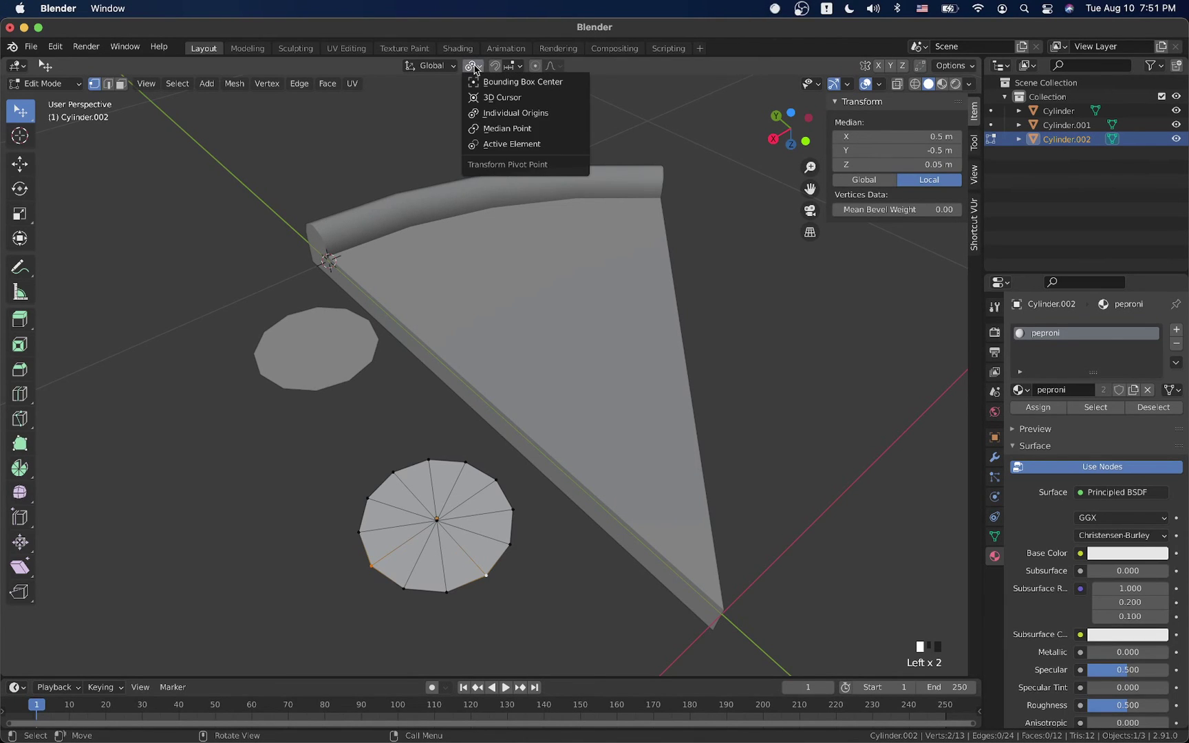
pyautogui.click(481, 135)
# Scale the two selected rim vertices to 0.559 and move them in the XY plane, about -0.035 m in X and 0.034 m in Y.
pyautogui.press('s')
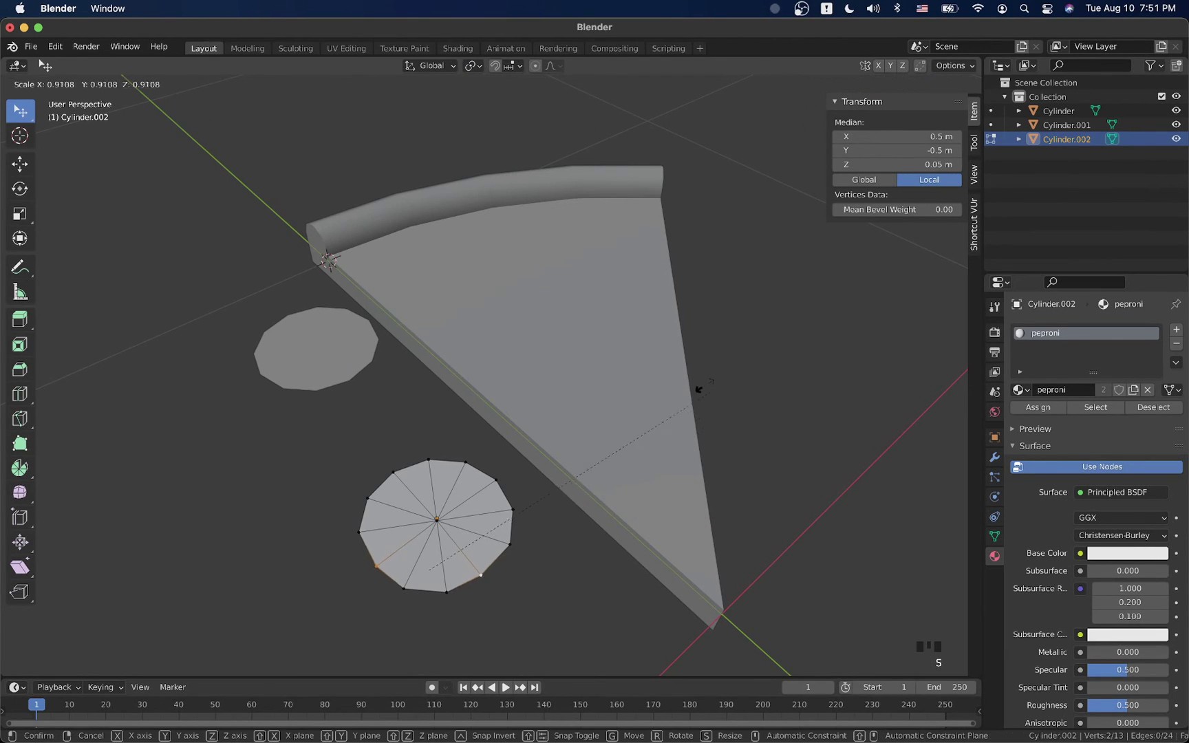
pyautogui.click(604, 464)
pyautogui.press('g')
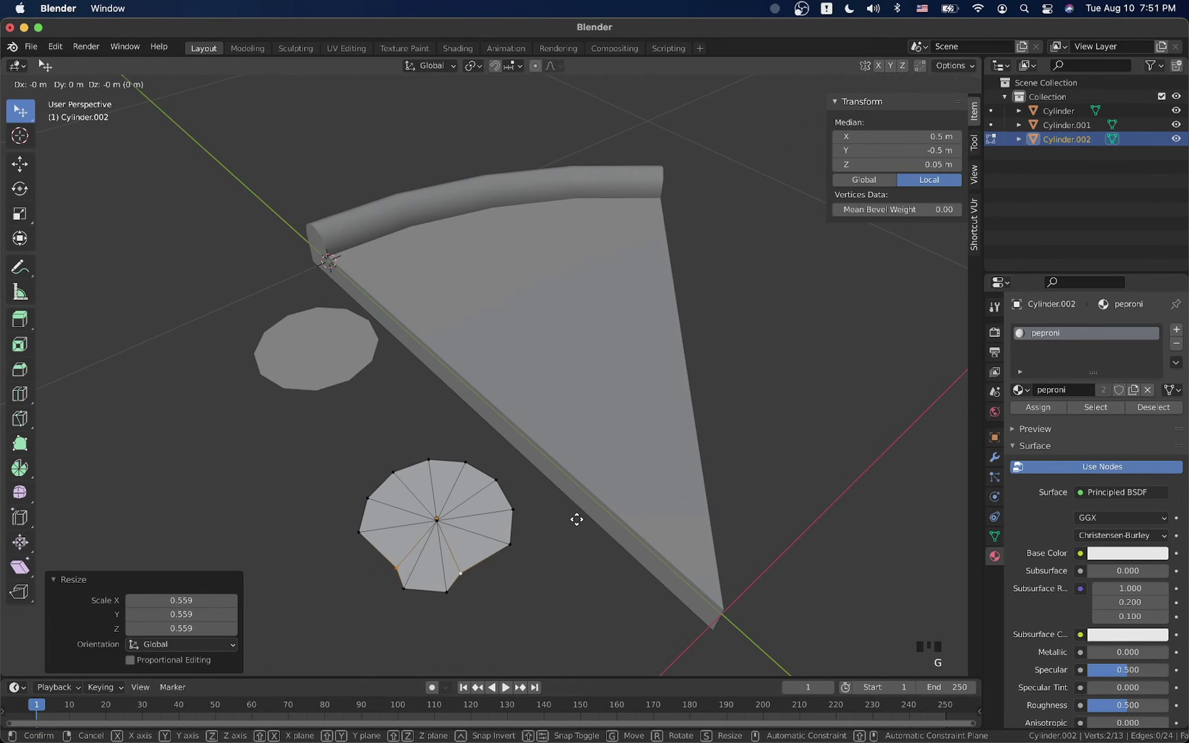
pyautogui.hotkey('shift', 'z')
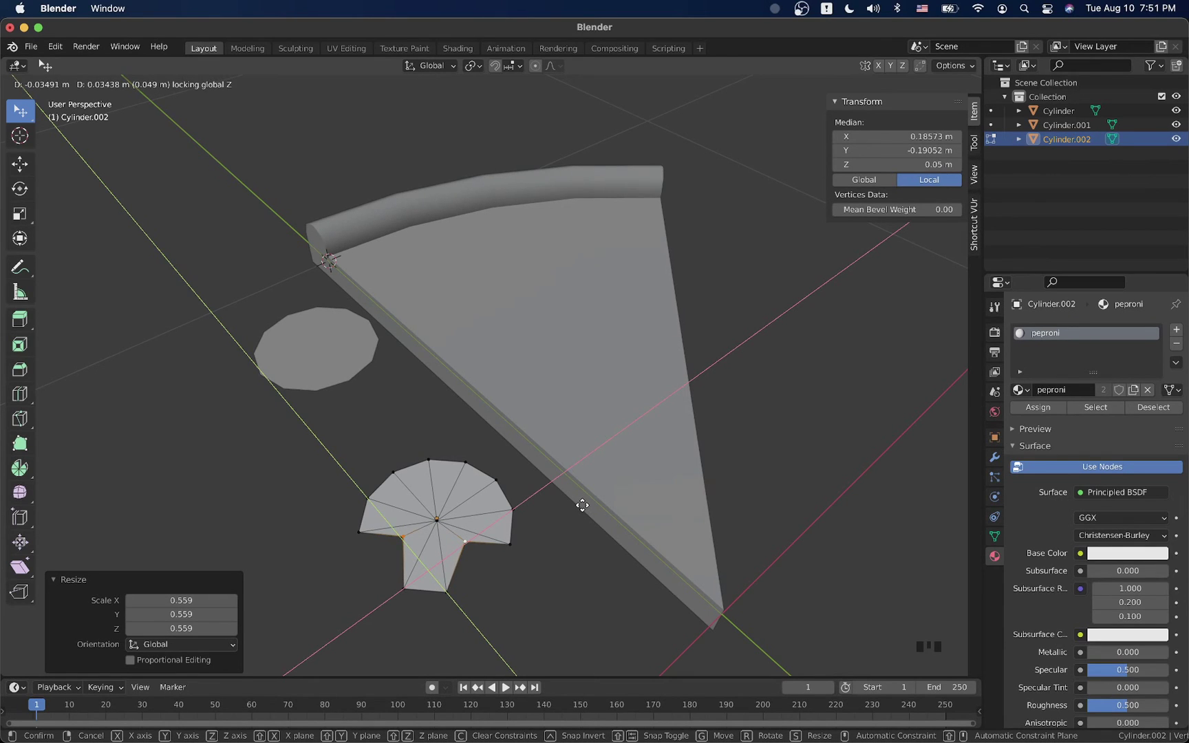
pyautogui.click(582, 505)
# Move the two corner vertices beside the notches in the XY plane, about -0.013 m in X and 0.014 m in Y.
pyautogui.click(513, 543)
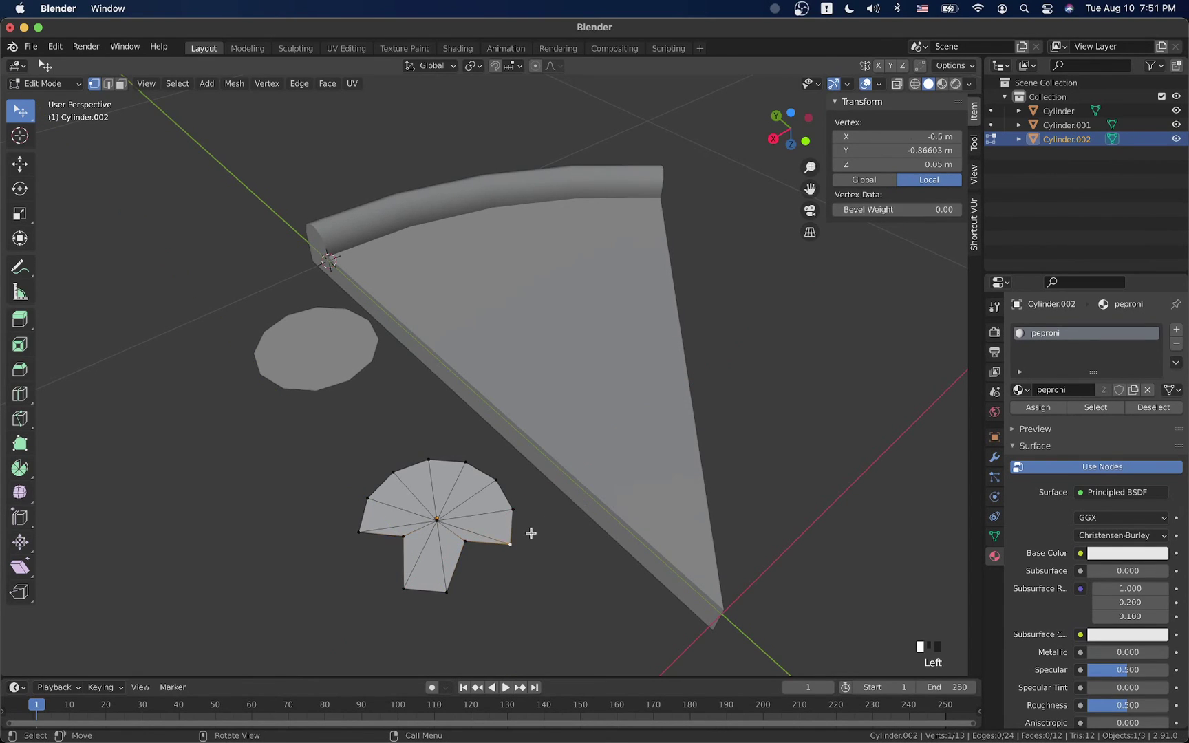
pyautogui.press('g')
pyautogui.click(505, 554)
pyautogui.press('super+z')
pyautogui.keyDown('shift'); pyautogui.click(358, 533); pyautogui.keyUp('shift')
pyautogui.press('g')
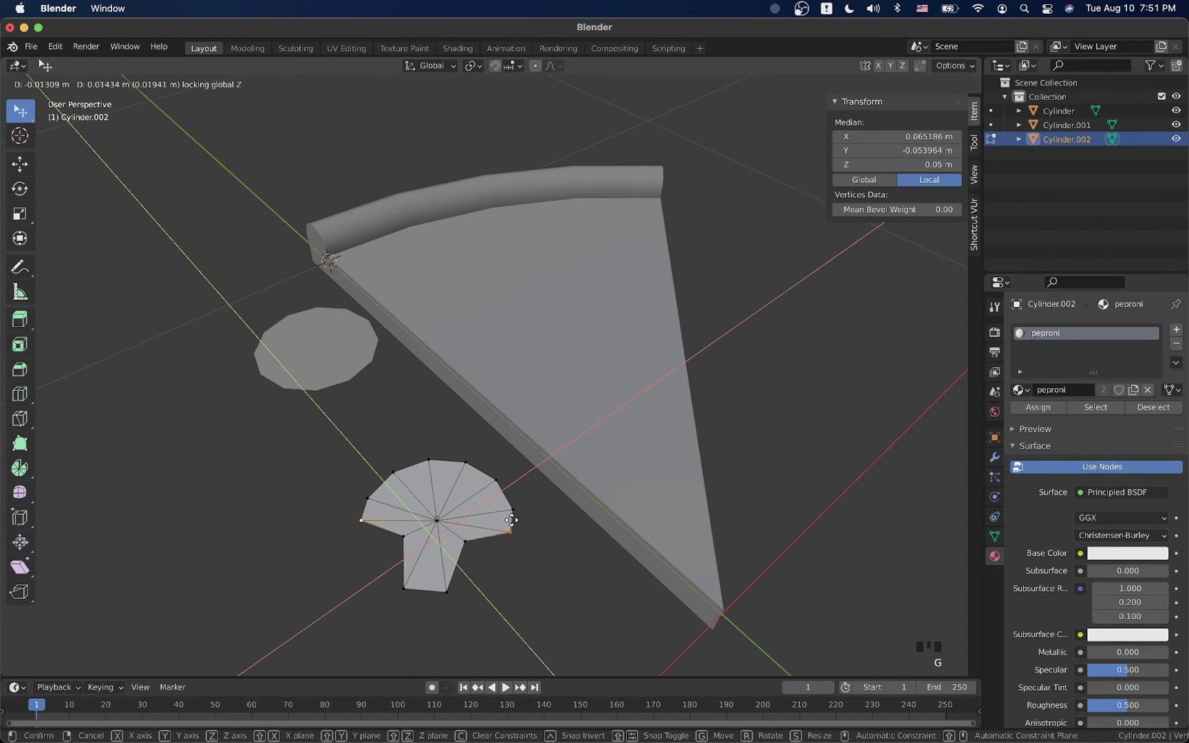
pyautogui.click(510, 521)
# Scale the corner vertices inward twice, the first time to 0.761, to line them up with the sides of the stem.
pyautogui.press('s')
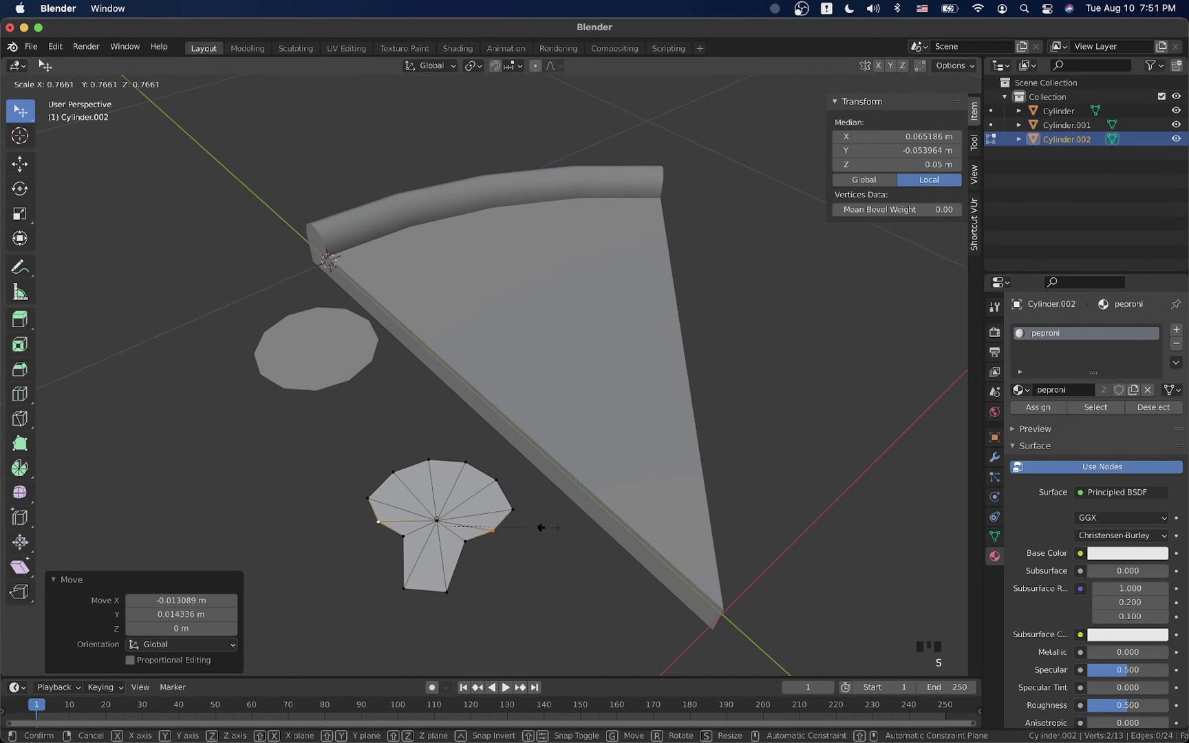
pyautogui.click(544, 527)
pyautogui.press('s')
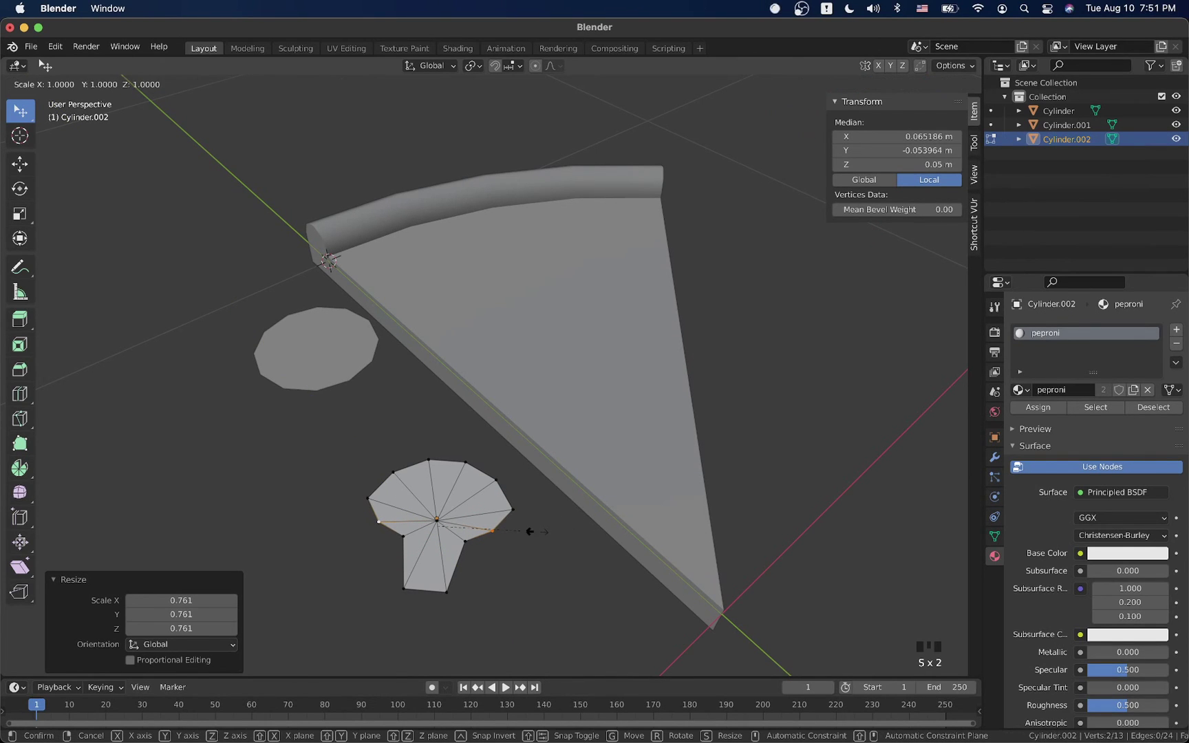
pyautogui.click(487, 551)
# Dissolve the two extra vertices on the sides of the mushroom's stem.
pyautogui.click(466, 542)
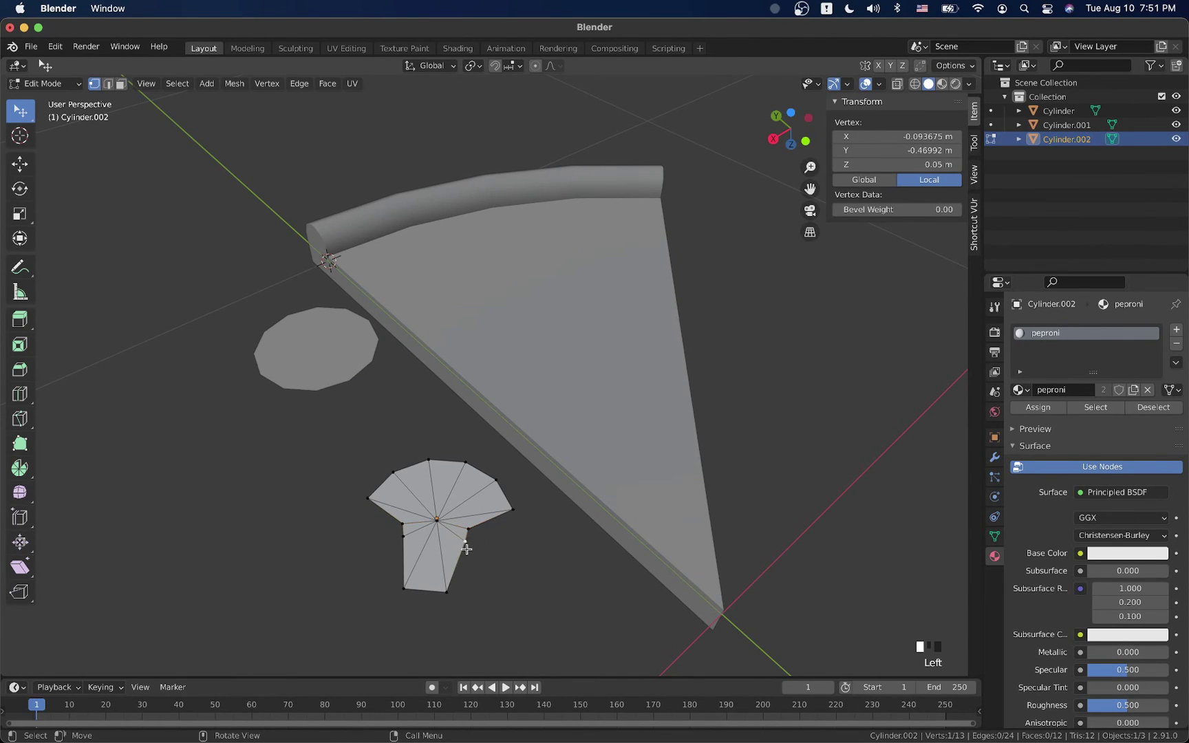
pyautogui.keyDown('shift'); pyautogui.click(402, 543); pyautogui.keyUp('shift')
pyautogui.press('x')
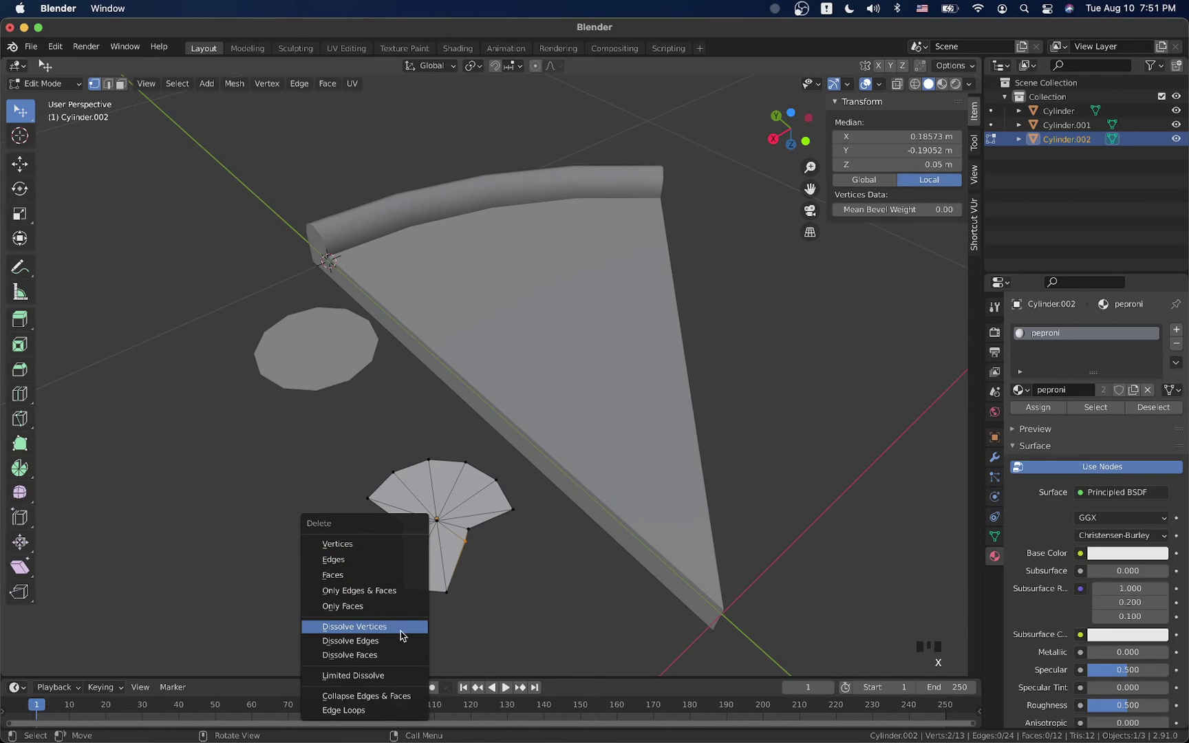
pyautogui.click(403, 627)
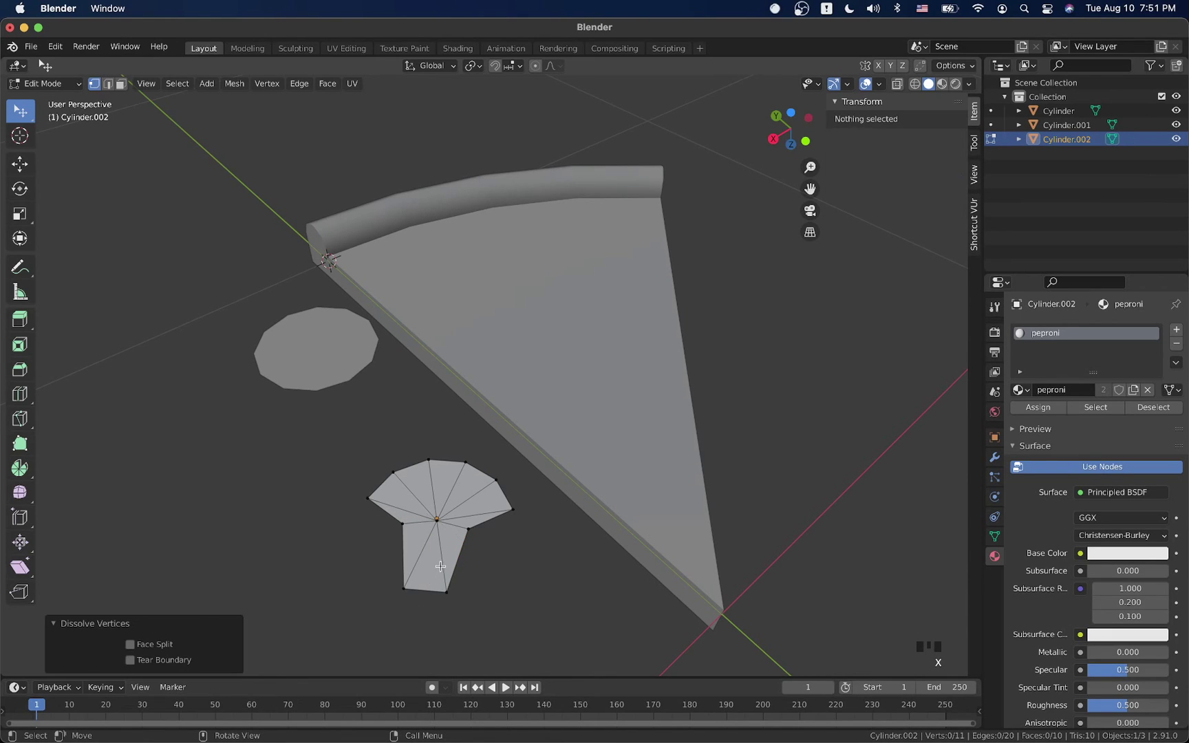
# Scale the two vertices where the stem meets the cap to 0.660.
pyautogui.click(405, 531)
pyautogui.keyDown('shift'); pyautogui.click(467, 530); pyautogui.keyUp('shift')
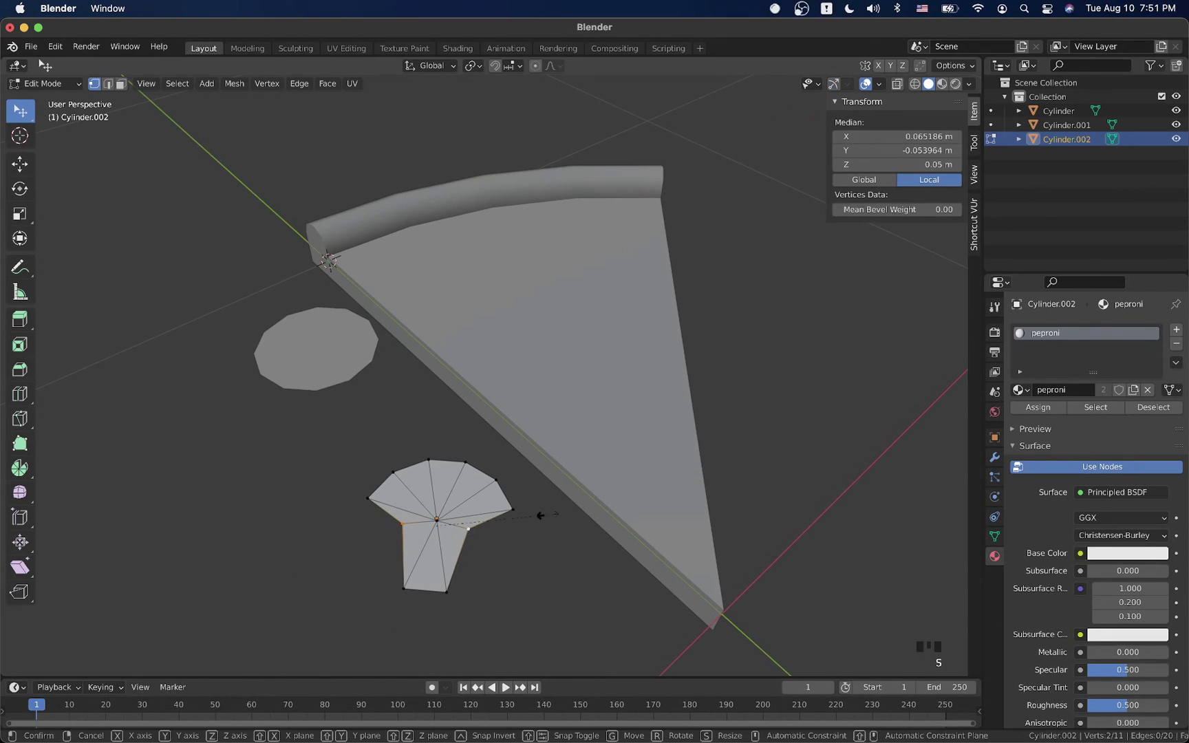
pyautogui.press('s')
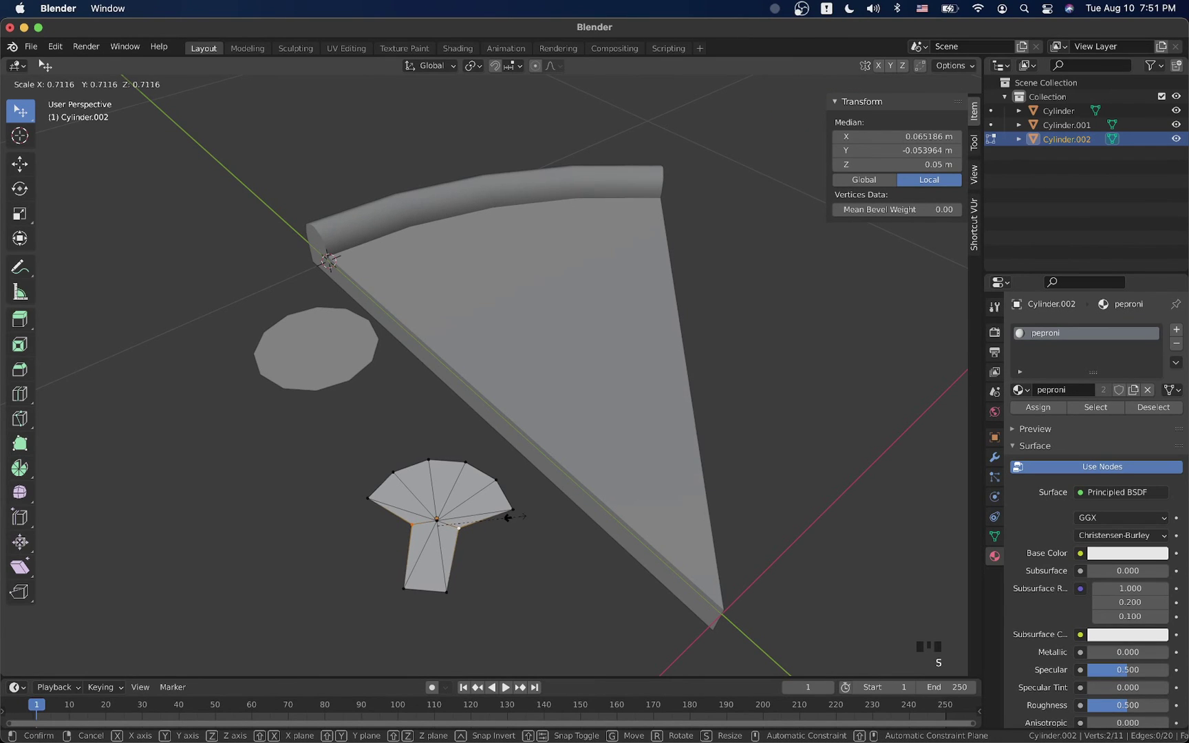
pyautogui.click(508, 519)
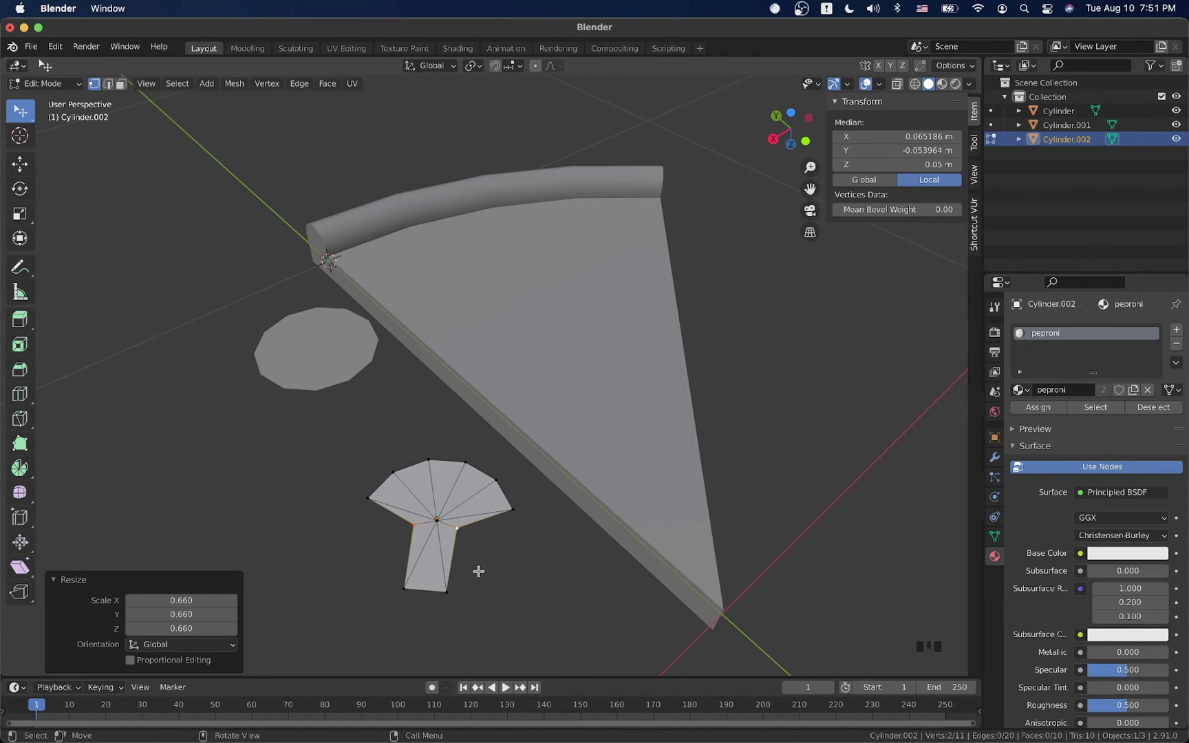
# Return to Object Mode, move the mushroom shape about 0.154 m in X and 0.228 m in Y, and deselect it.
pyautogui.press('Tab')
pyautogui.press('g')
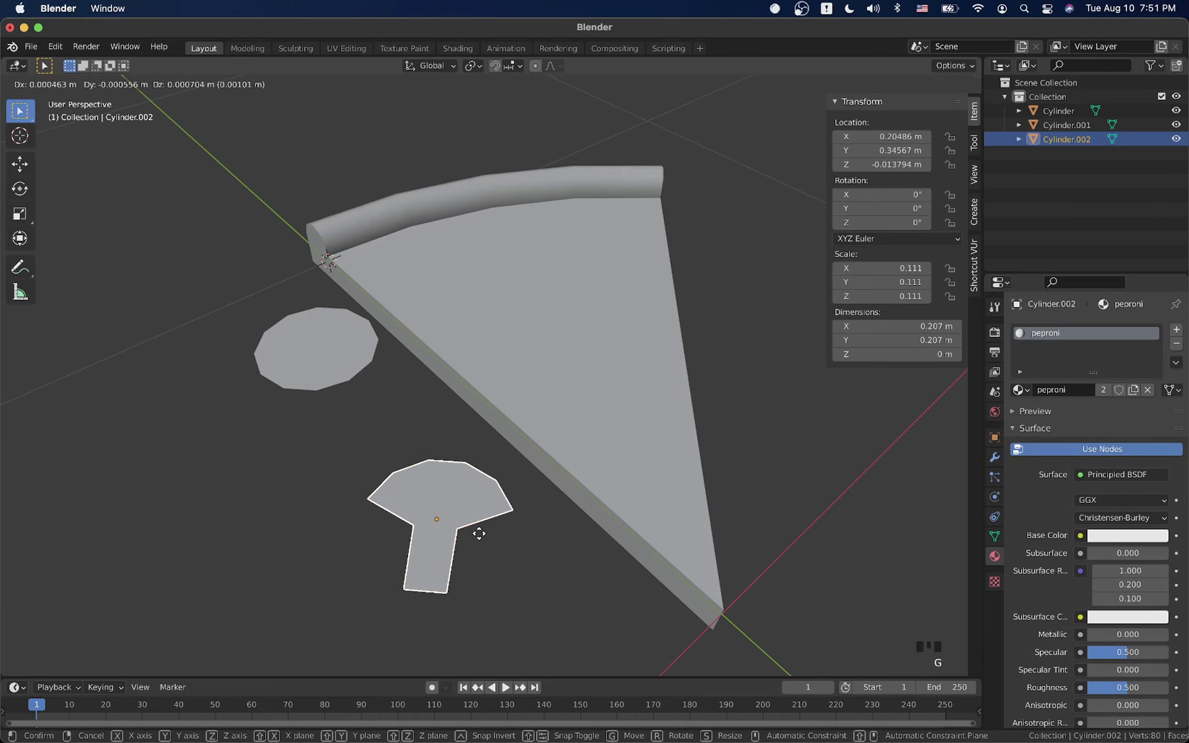
pyautogui.click(297, 488)
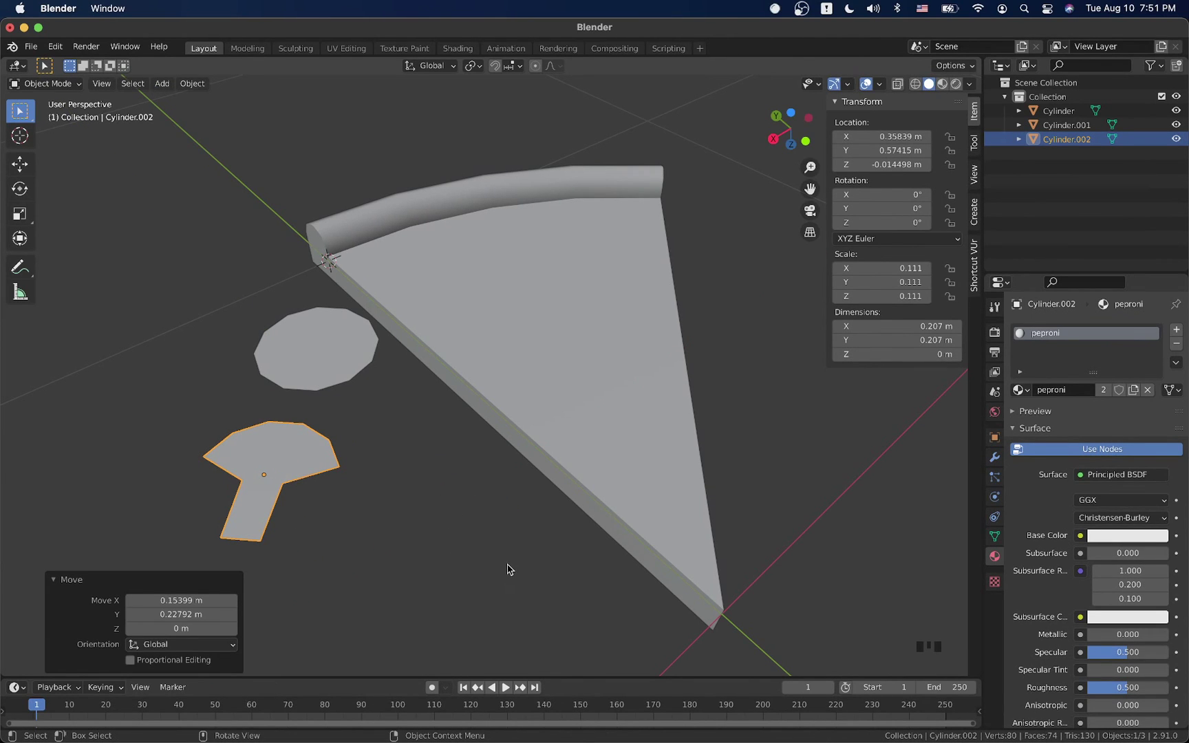
pyautogui.click(387, 497)
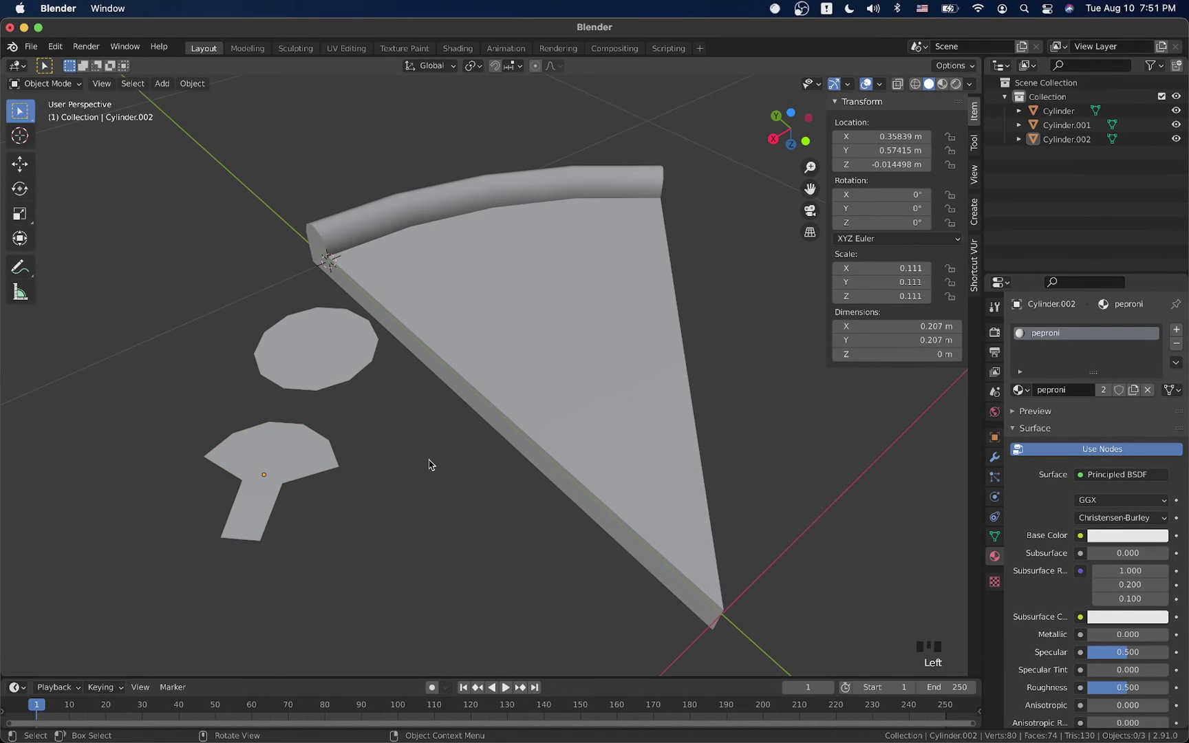
# Add a plane mesh and scale it to about 0.031.
pyautogui.hotkey('shift', 'a')
pyautogui.moveTo(433, 455)
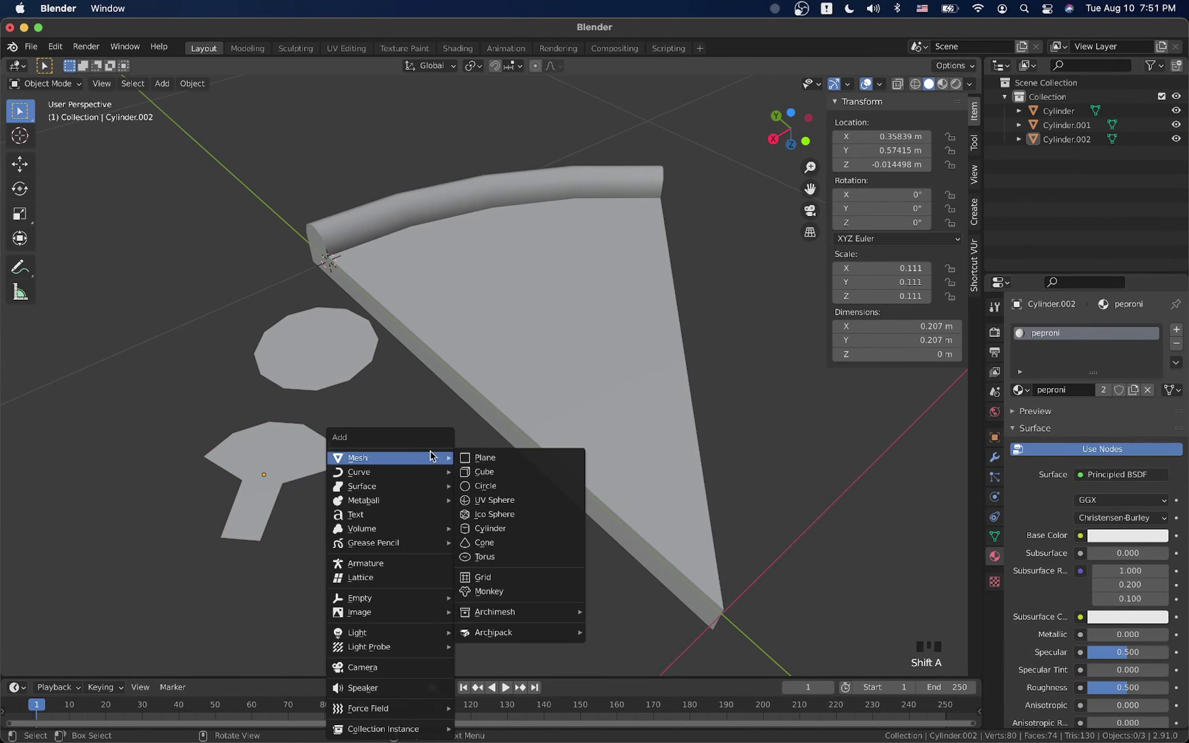
pyautogui.click(484, 459)
pyautogui.press('s')
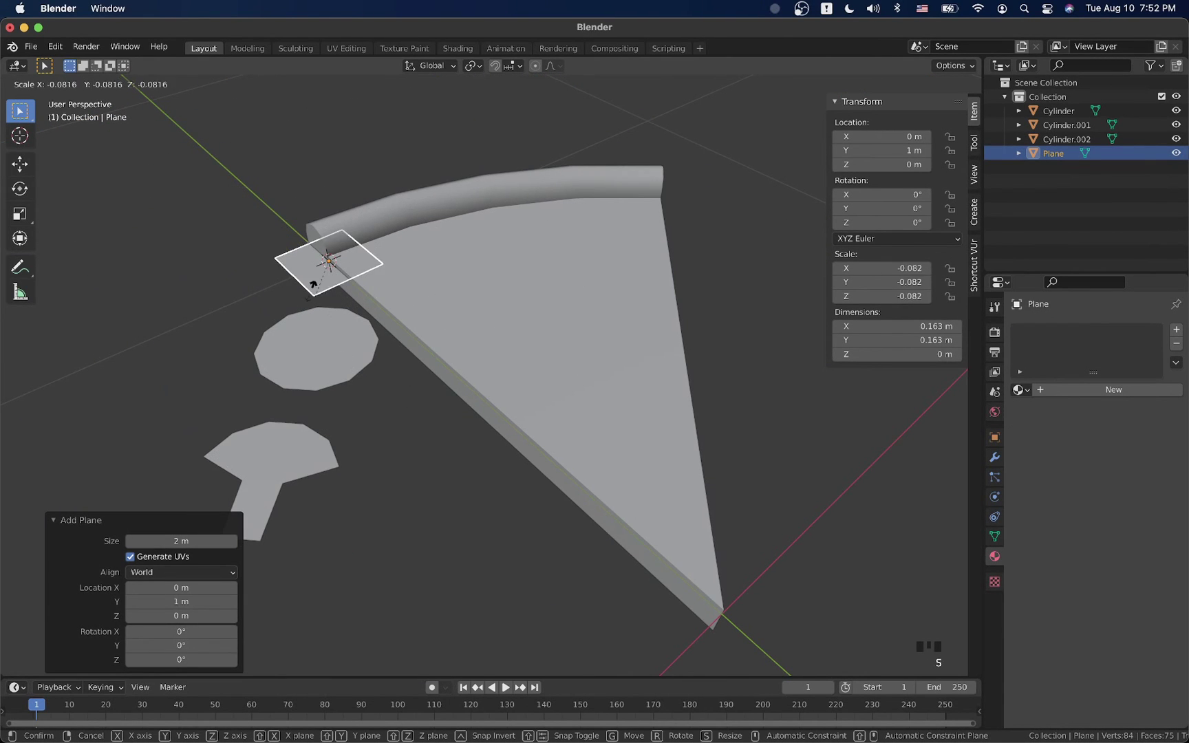
pyautogui.click(316, 270)
# Move the plane in the XY plane about 0.229 m in X and -0.597 m in Y, and scale it to 0.526.
pyautogui.press('g')
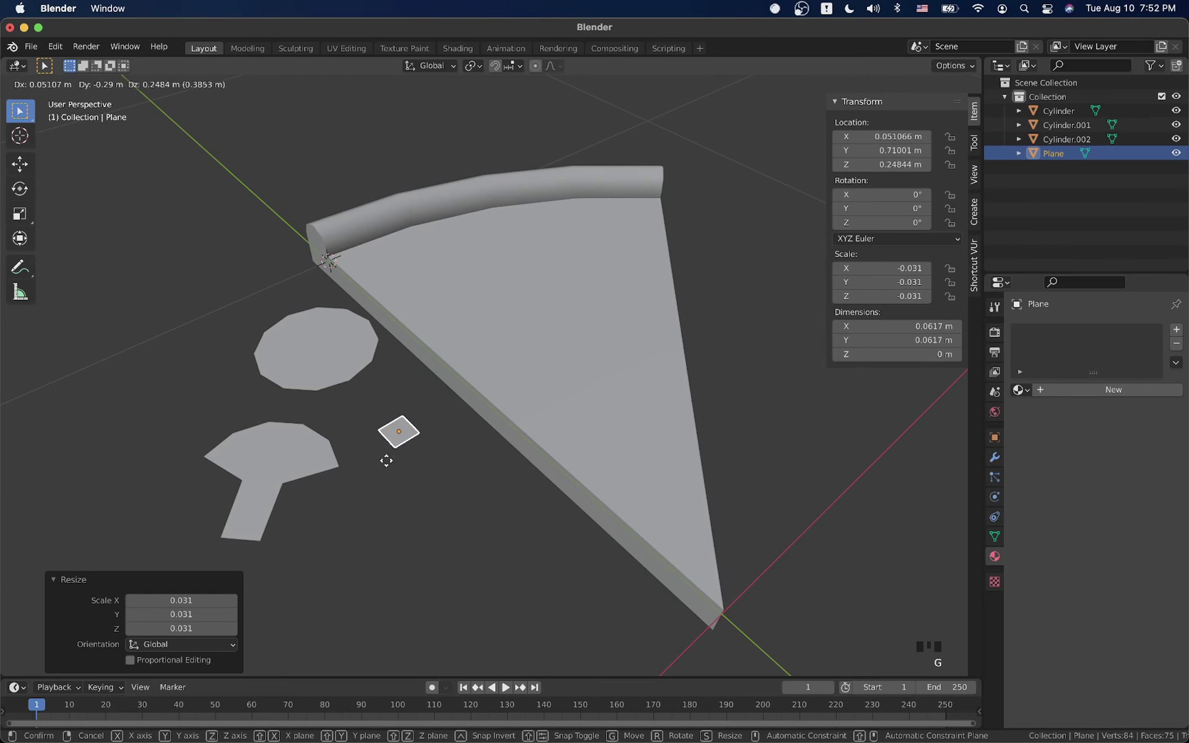
pyautogui.hotkey('shift', 'z')
pyautogui.click(385, 522)
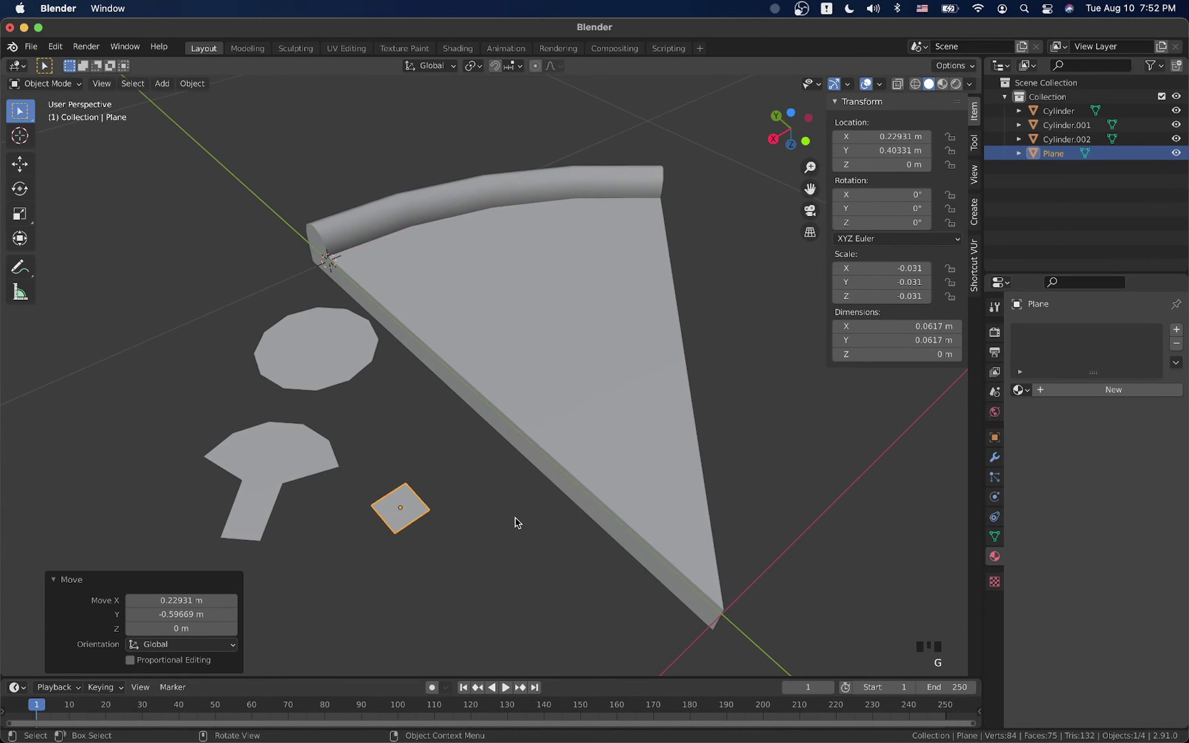
pyautogui.press('s')
pyautogui.click(459, 522)
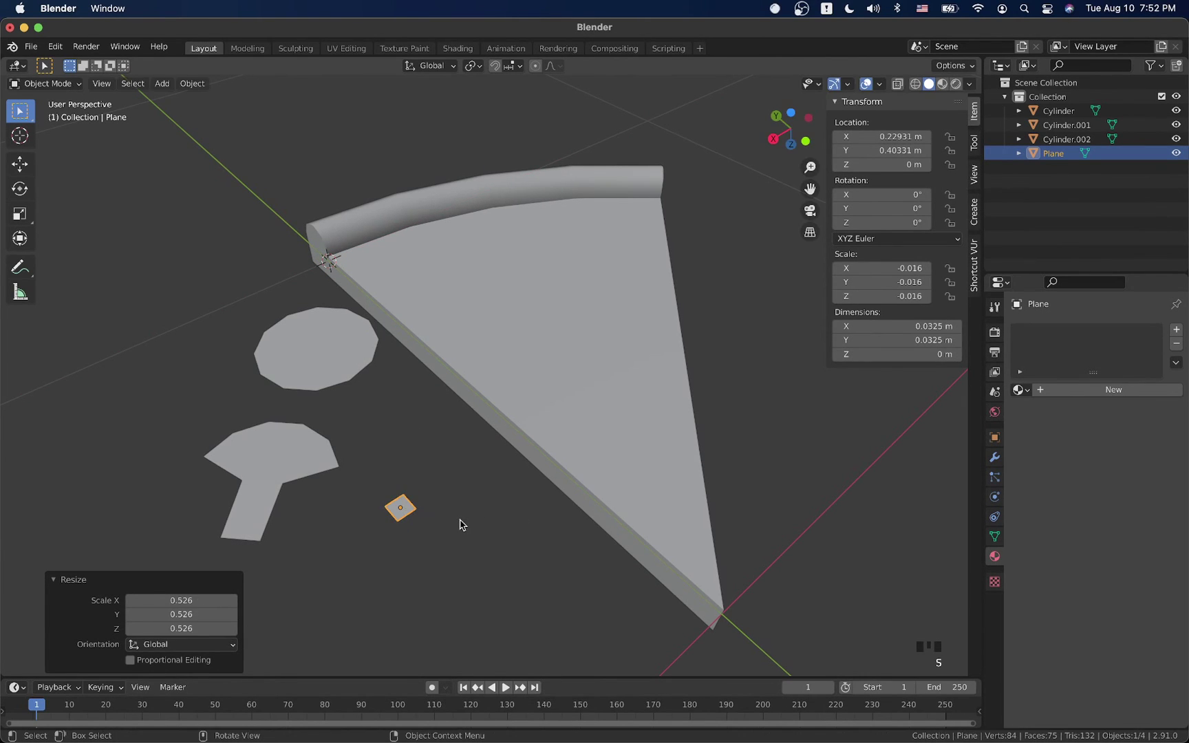
# In Edit Mode with edge selection, extrude the plane's edge facing the pizza slice about -0.108 m along X.
pyautogui.press('Tab')
pyautogui.click(398, 520)
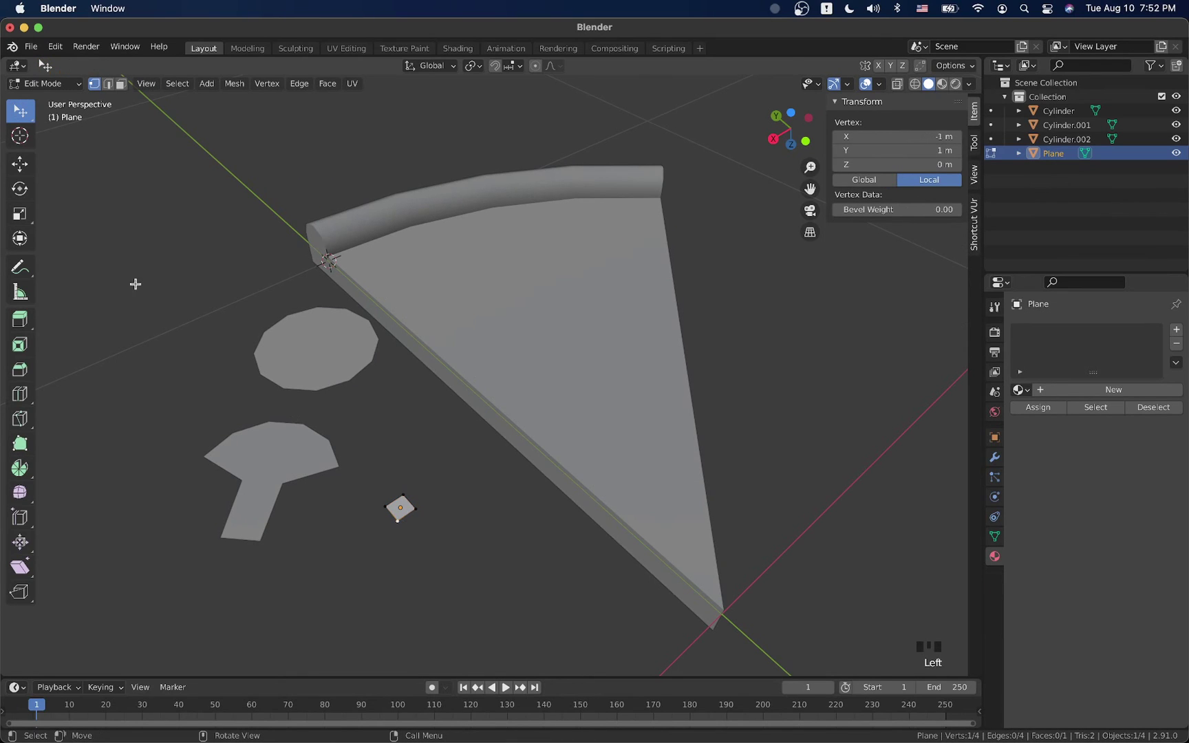
pyautogui.click(108, 84)
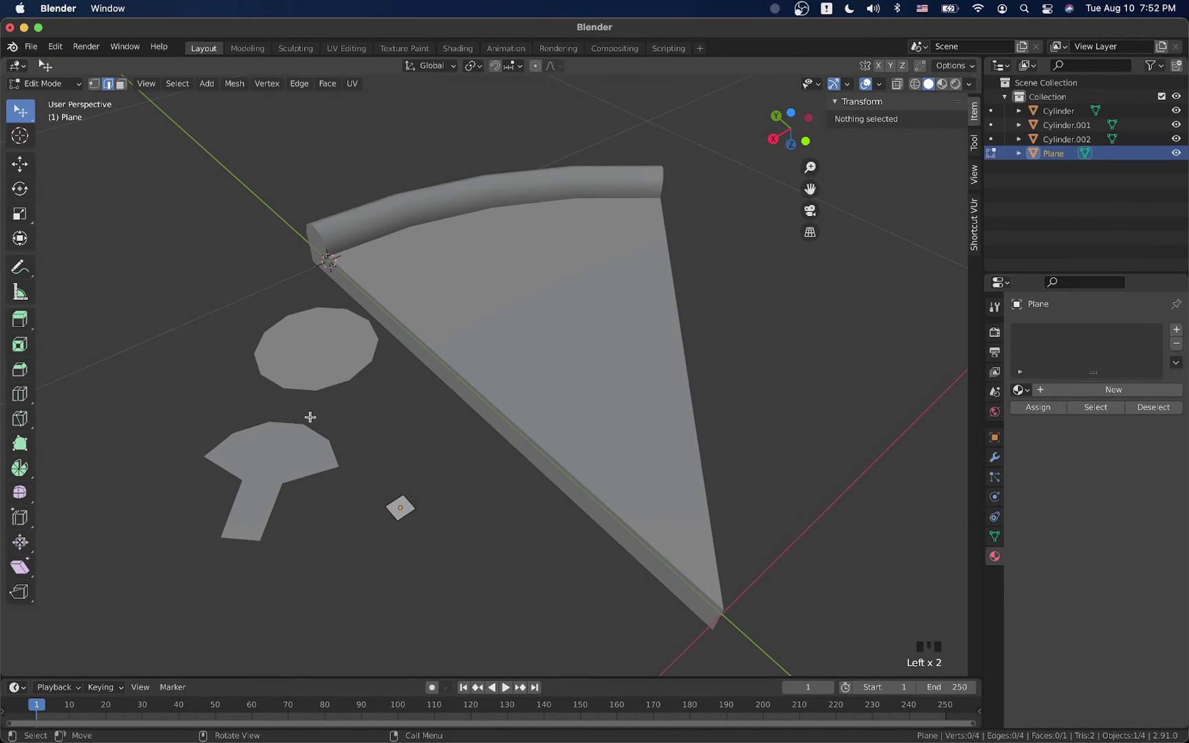
pyautogui.click(403, 487)
pyautogui.press('e')
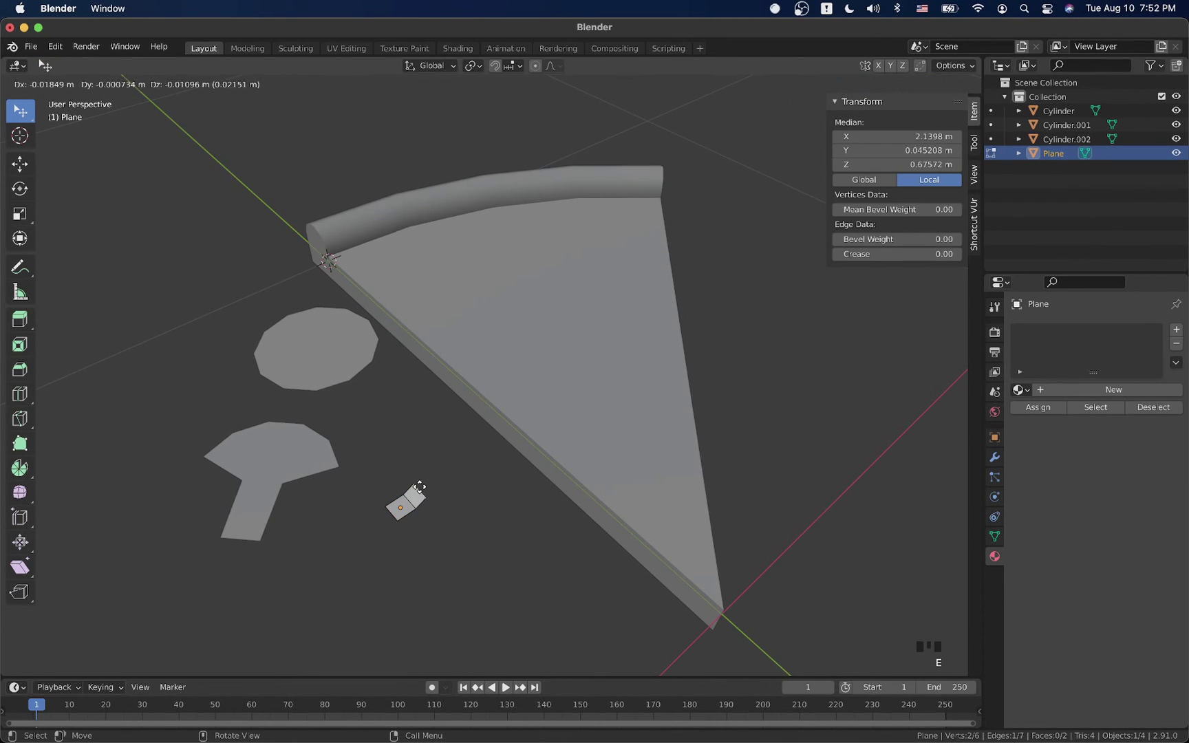
pyautogui.click(468, 462)
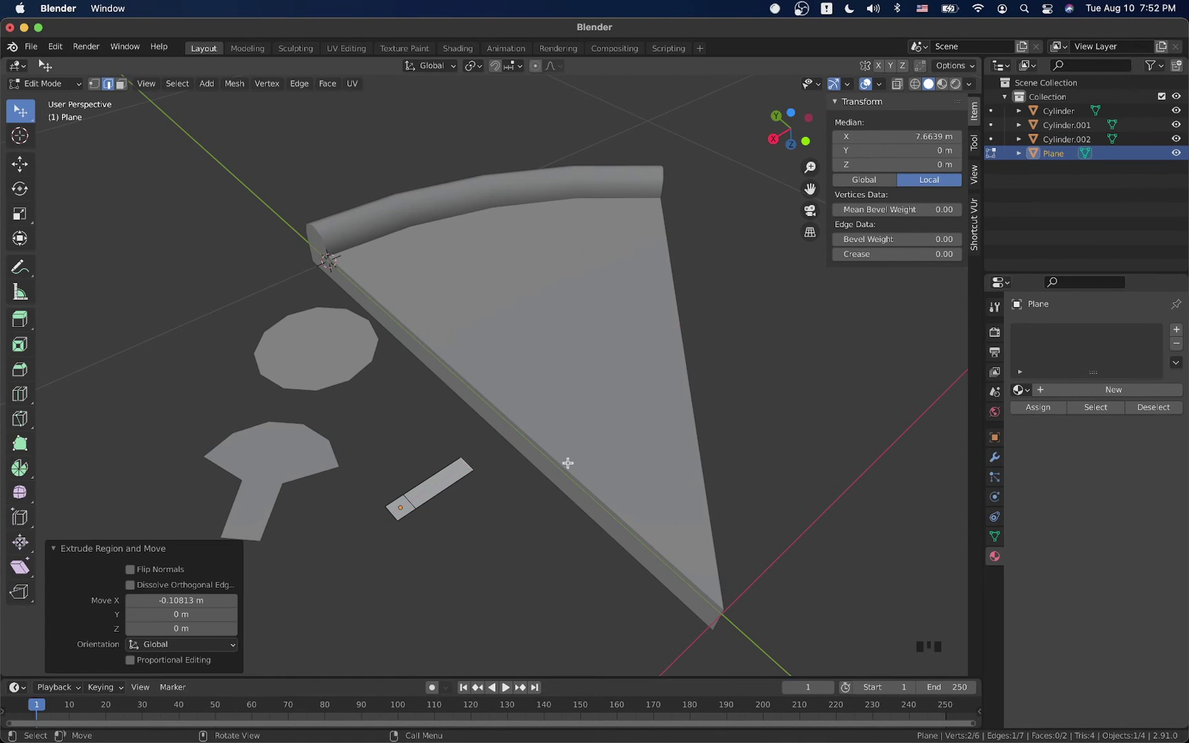
# Rotate the extruded end edge about -46.7° and move it in the XY plane, about 0.060 m in X and -0.017 m in Y.
pyautogui.press('r')
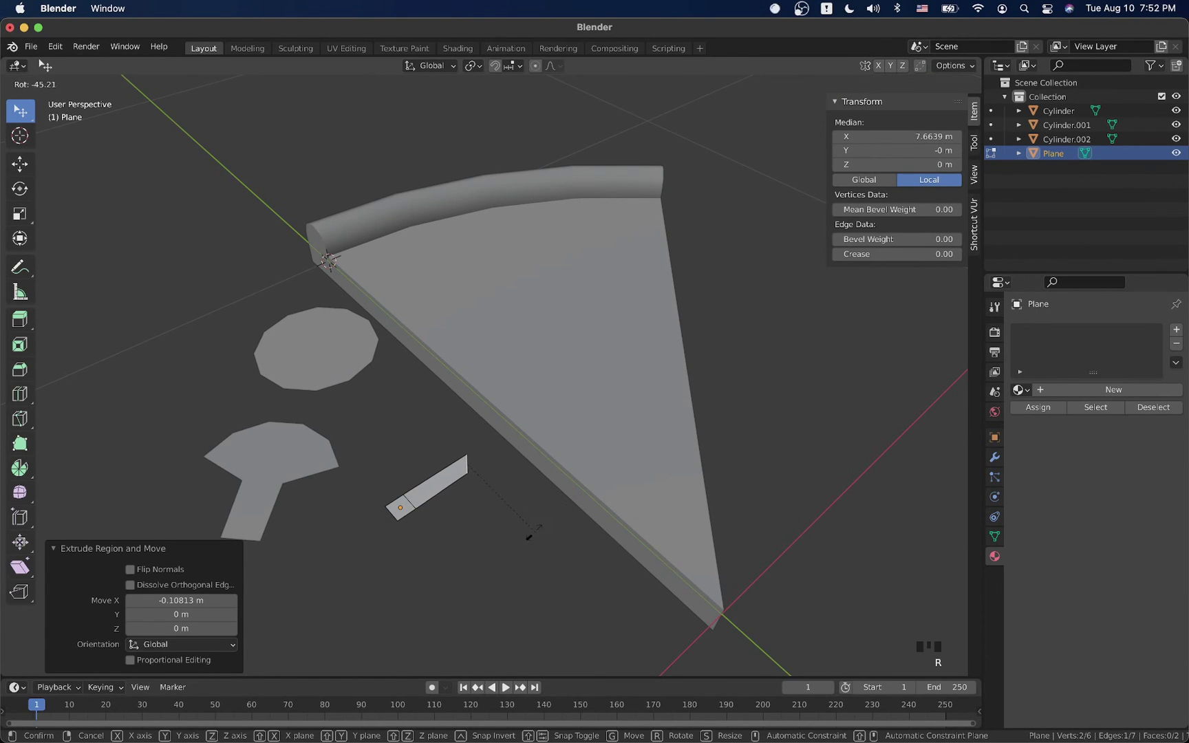
pyautogui.click(532, 533)
pyautogui.press('g')
pyautogui.hotkey('shift', 'z')
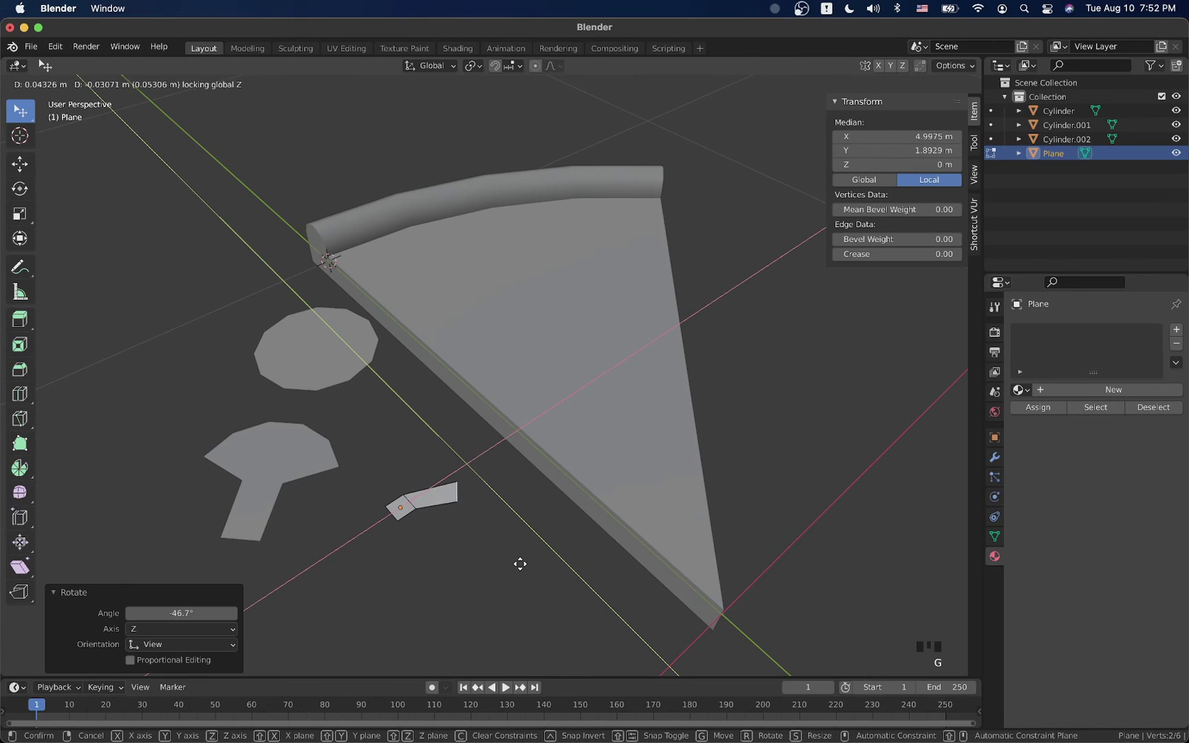
pyautogui.click(516, 550)
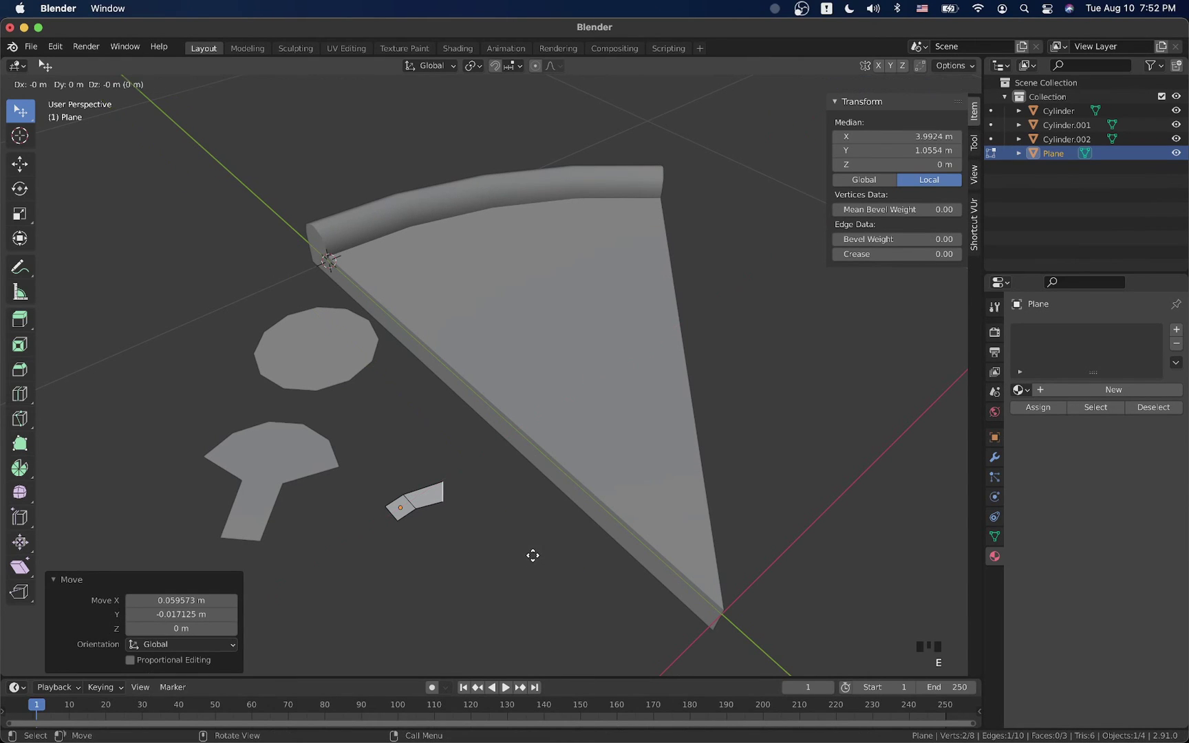
# Extrude the strip's end edge into another segment, about -0.032 m in X, -0.038 m in Y and 0.009 m in Z.
pyautogui.press('e')
pyautogui.click(545, 559)
pyautogui.press('e')
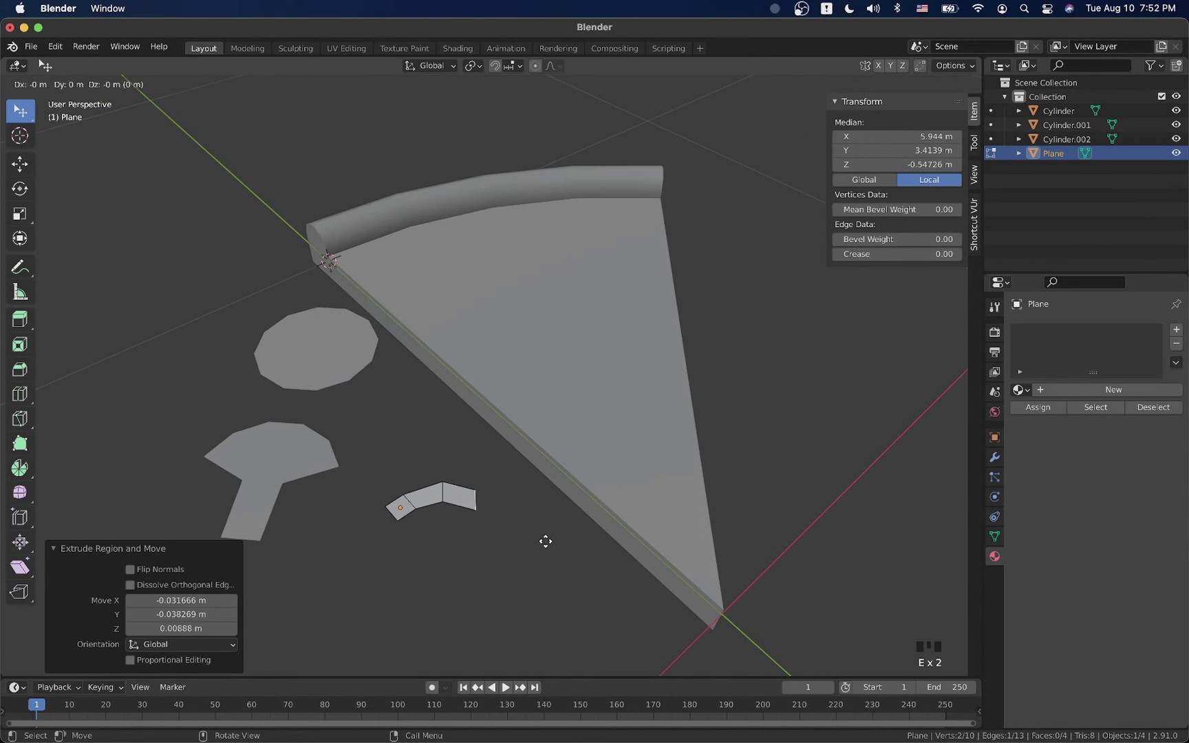
pyautogui.press('z')
pyautogui.press('Escape')
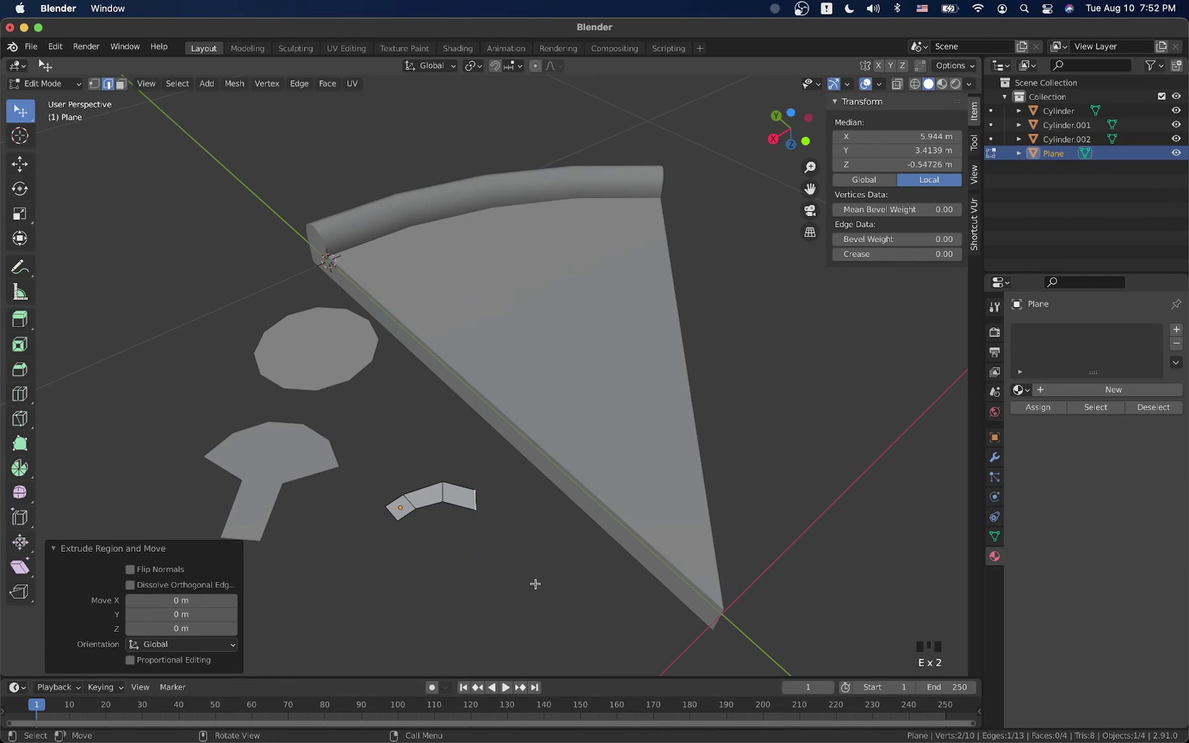
pyautogui.press('x')
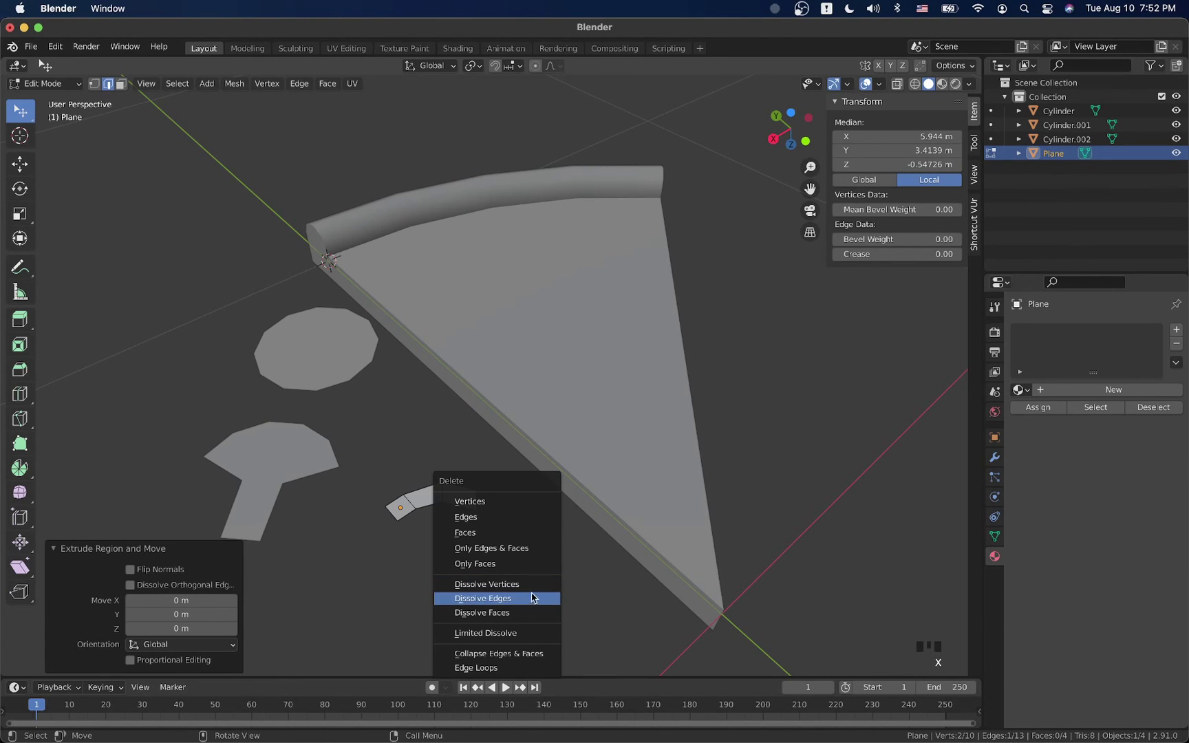
pyautogui.click(531, 598)
pyautogui.press('x')
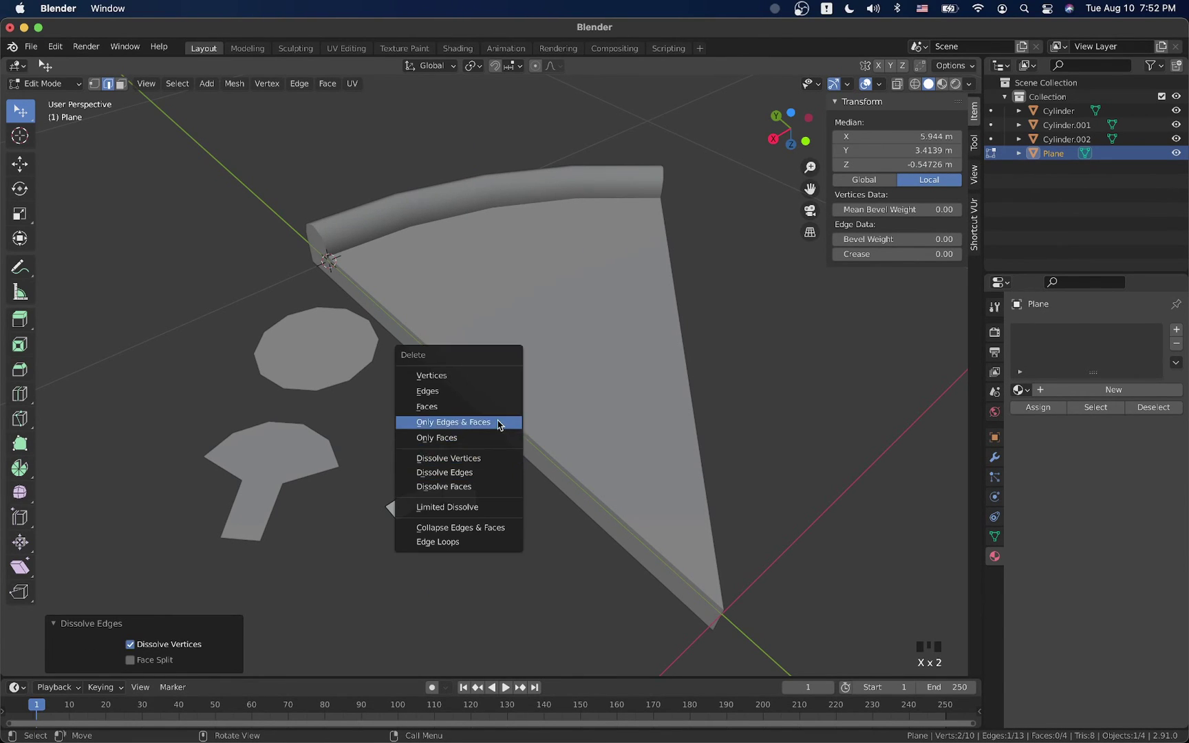
pyautogui.click(508, 393)
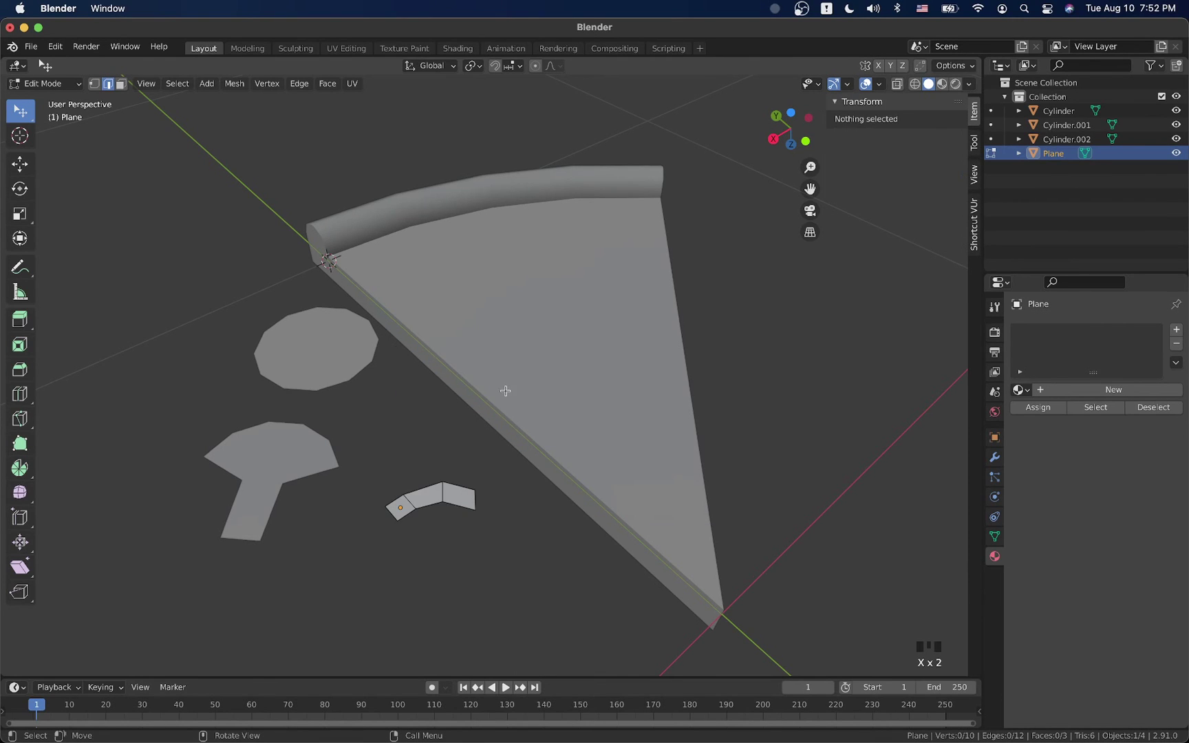
# Select the strip's end edge and rotate it 28.5° about the Z axis.
pyautogui.click(484, 499)
pyautogui.press('r')
pyautogui.press('z')
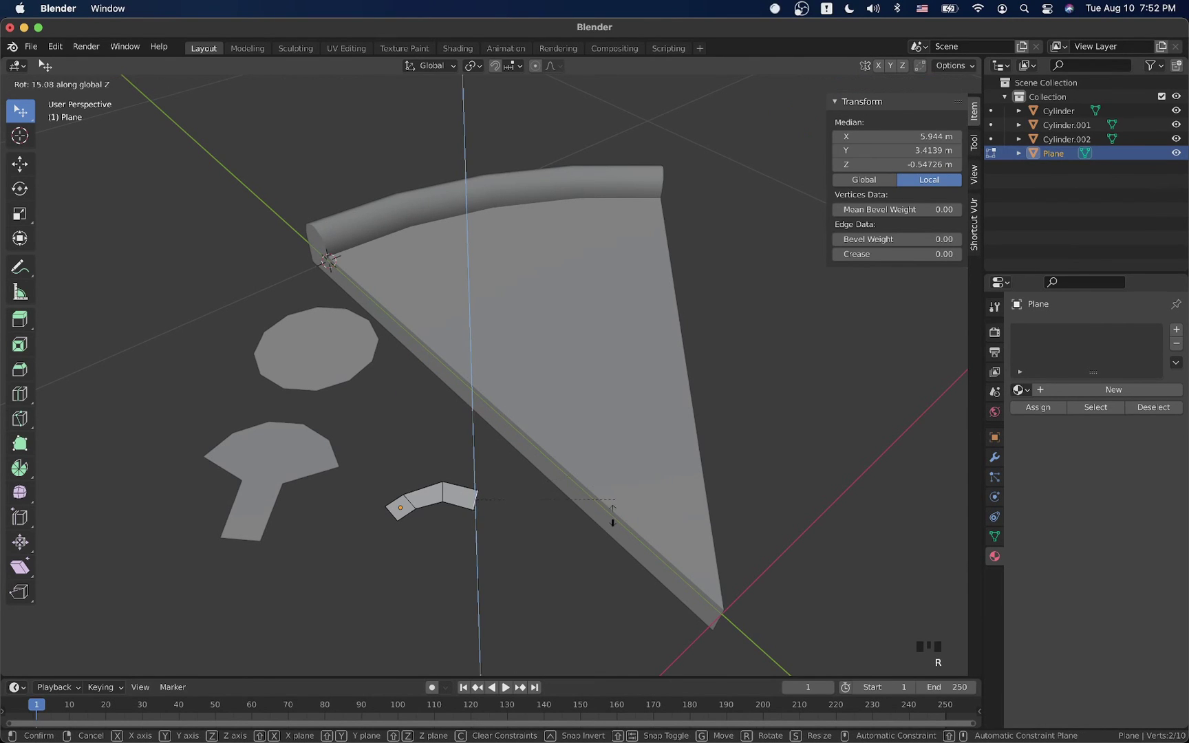
pyautogui.click(608, 531)
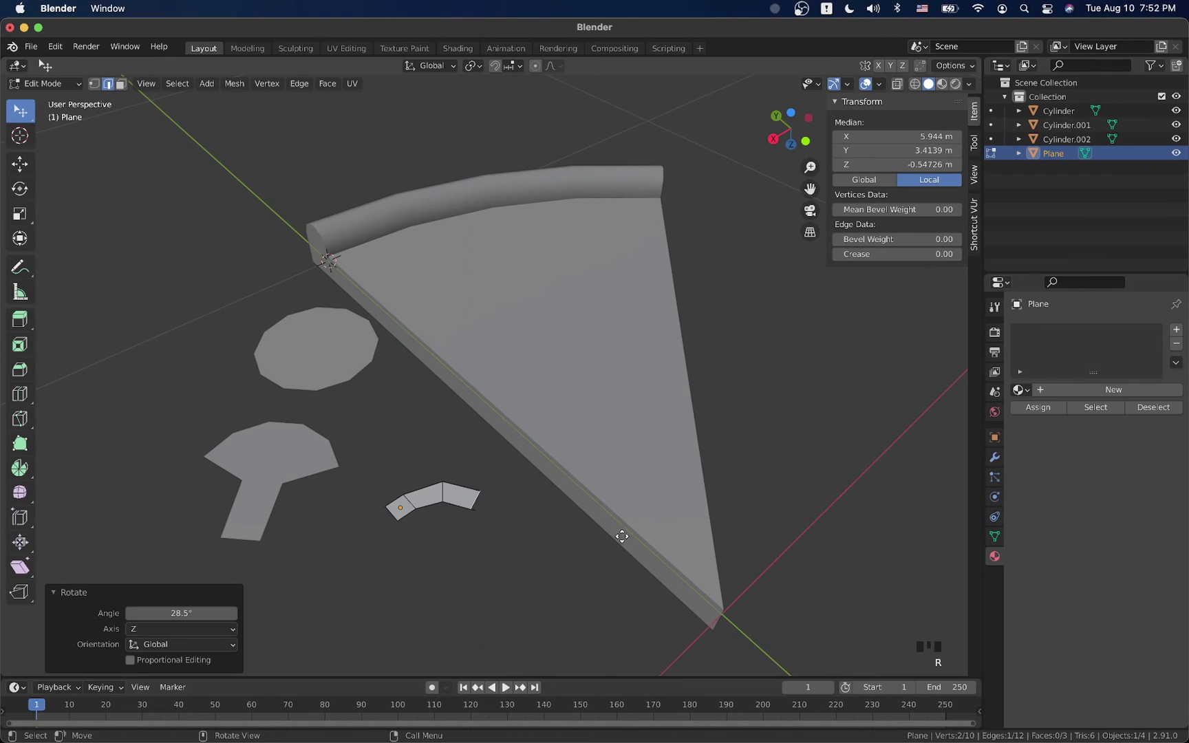
pyautogui.press('e')
pyautogui.click(633, 563)
pyautogui.press('r')
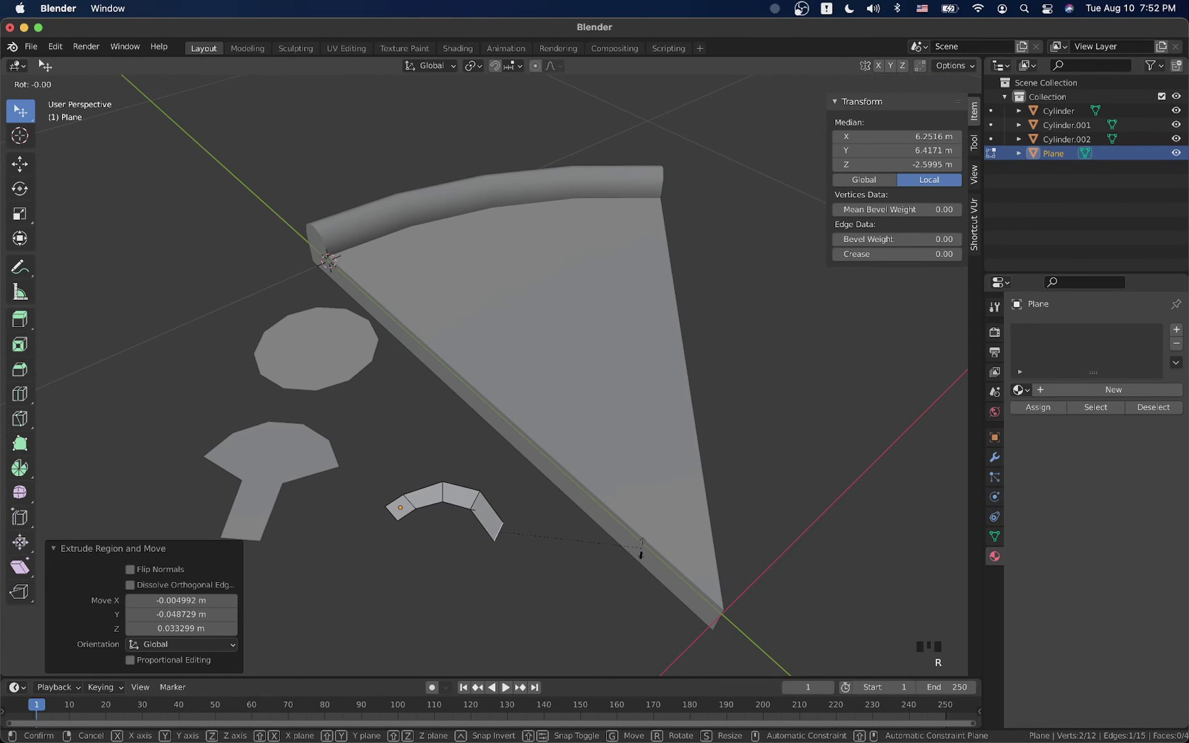
pyautogui.press('Escape')
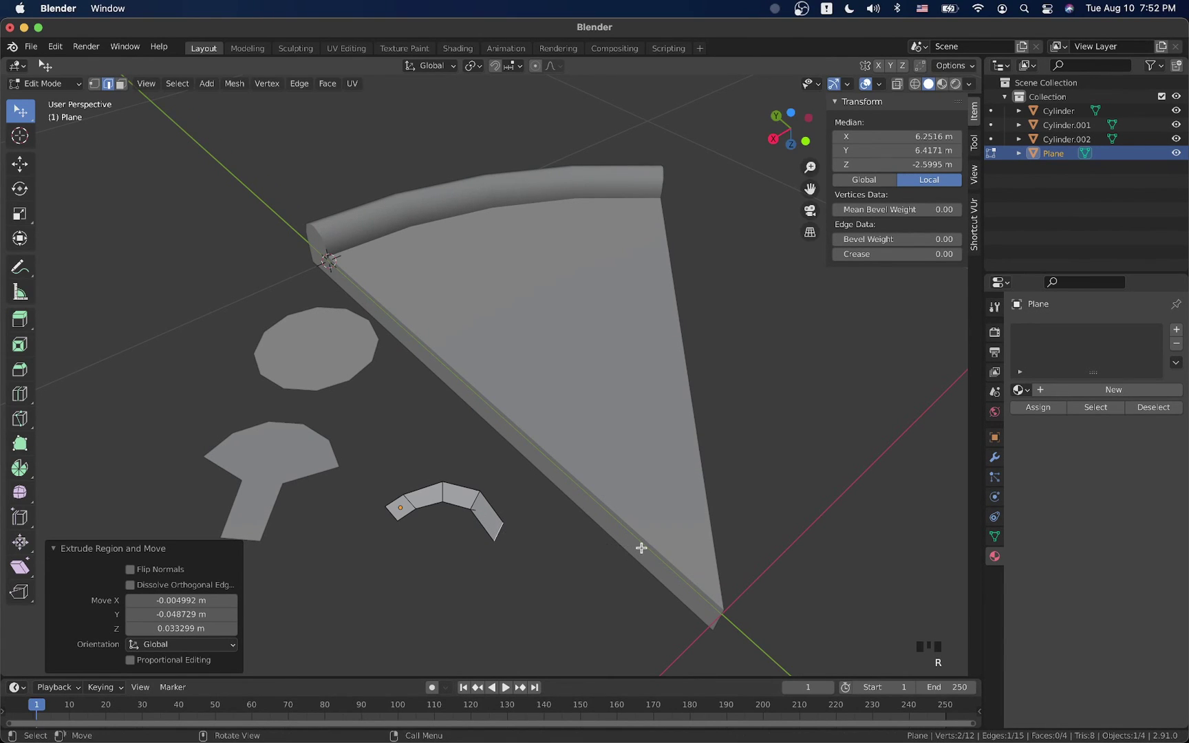
pyautogui.hotkey('ctrl', 'z')
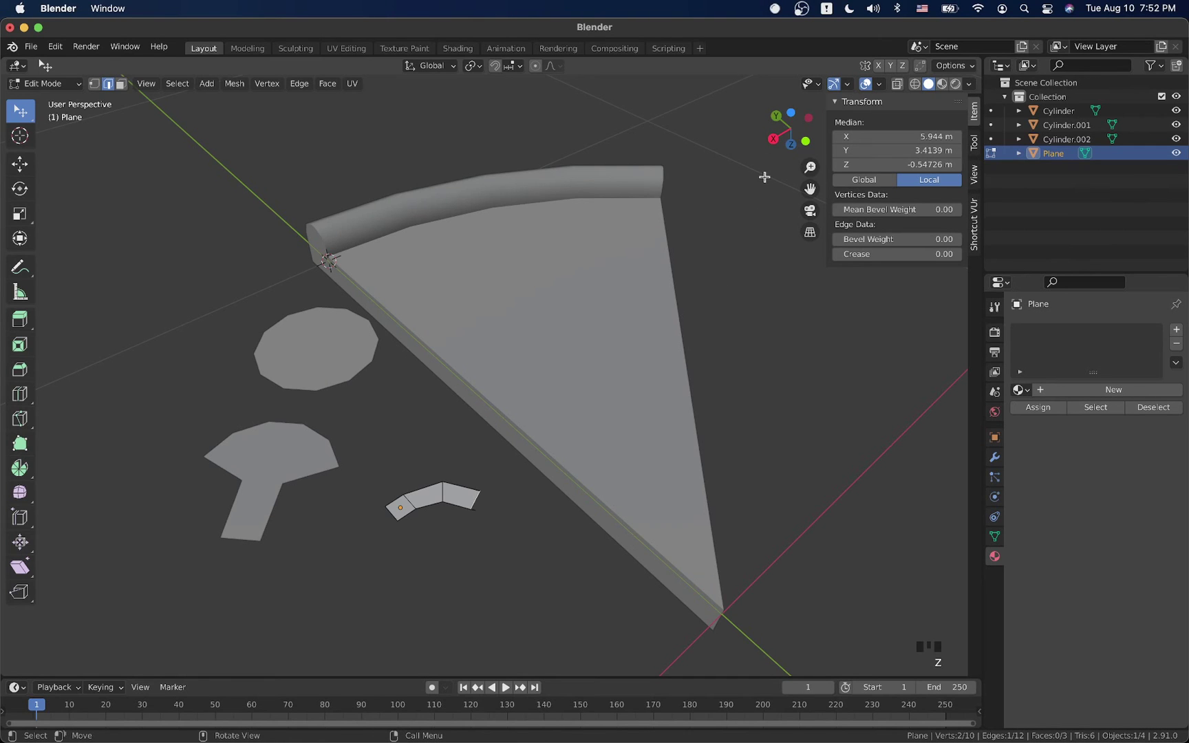
# In the bottom orthographic view, extrude the strip's end edge about 0.019 m in X and -0.072 m in Y.
pyautogui.click(790, 112)
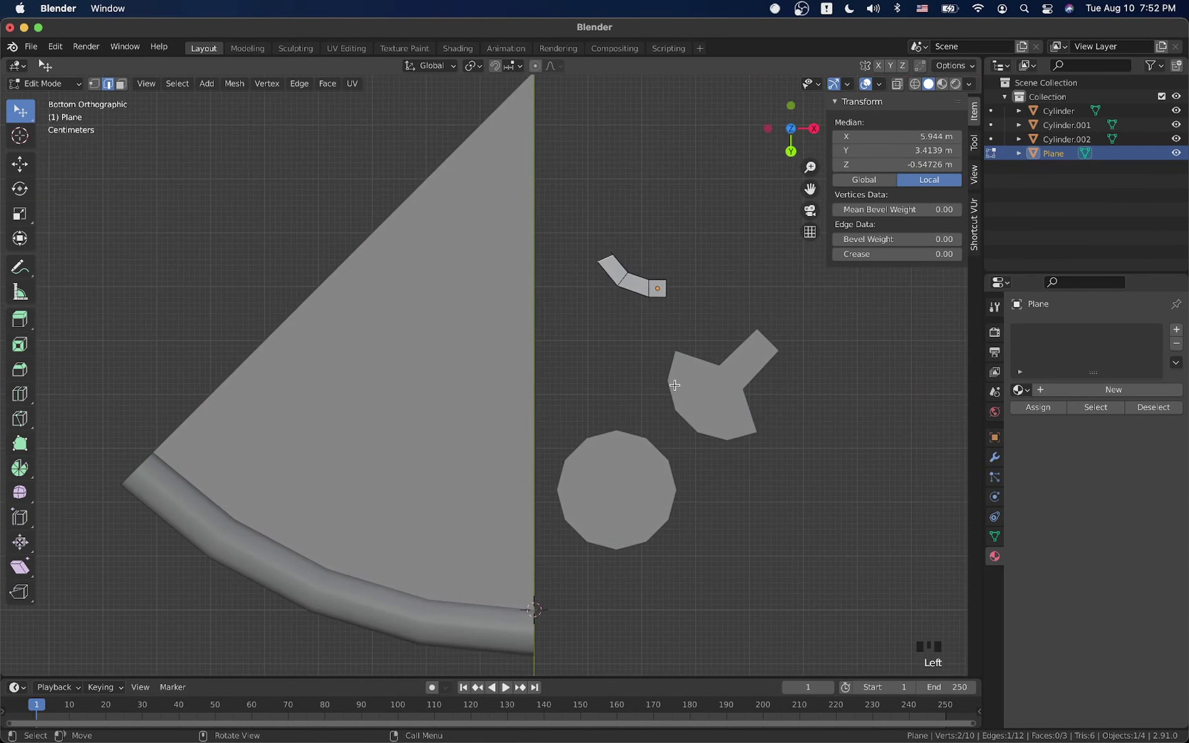
pyautogui.keyDown('shift'); pyautogui.scroll(5, 675, 386); pyautogui.keyUp('shift')
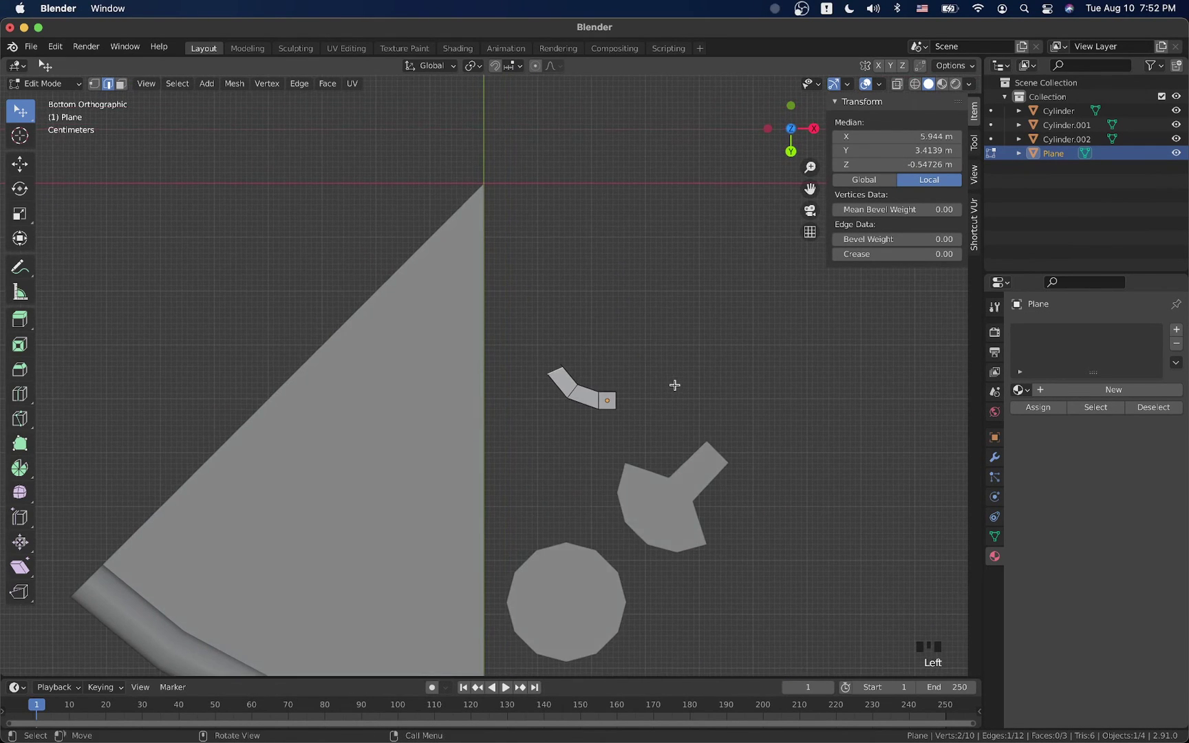
pyautogui.scroll(2, 675, 385)
pyautogui.hscroll(3, 674, 385)
pyautogui.scroll(2, 675, 386)
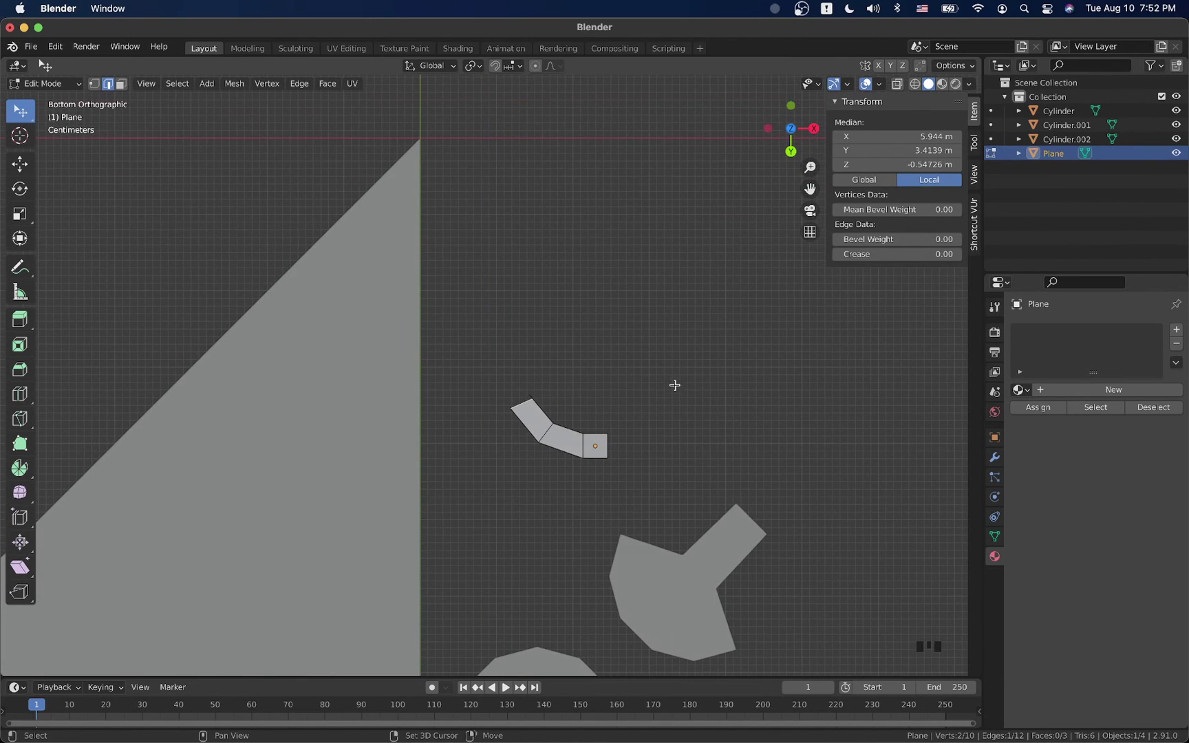
pyautogui.press('e')
pyautogui.click(688, 330)
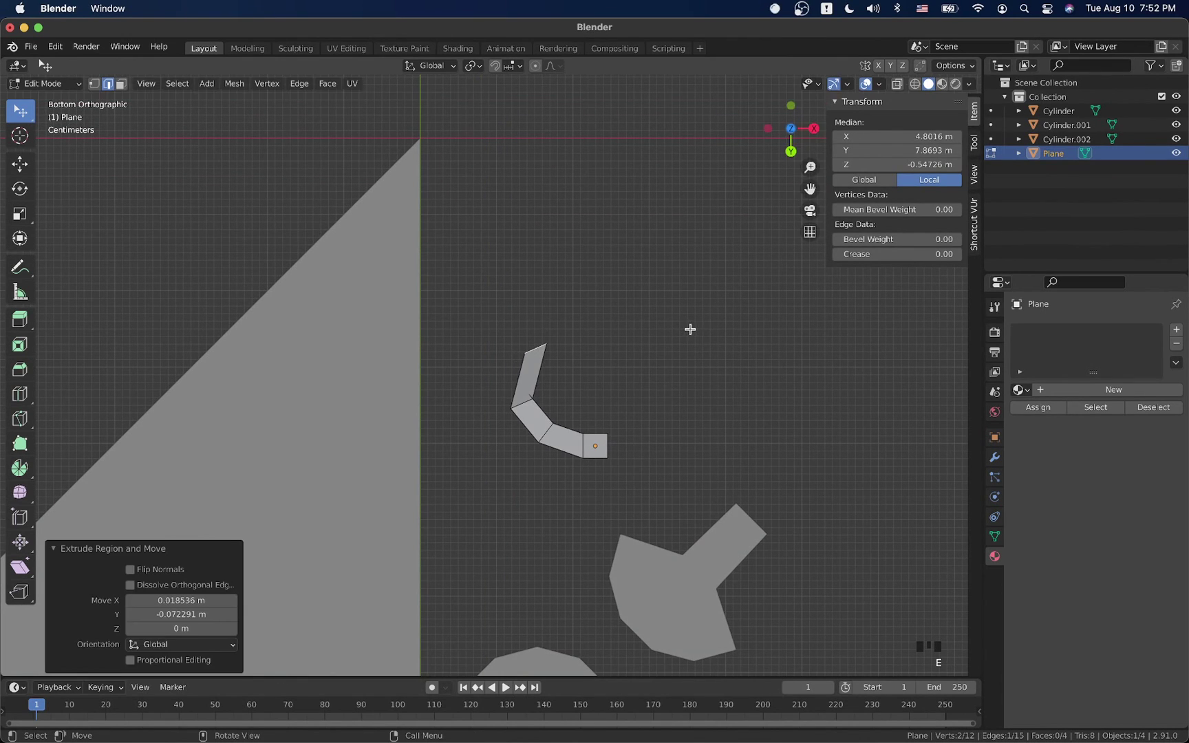
# Rotate the new end edge about 47° around Z and move it about -0.016 m in X and 0.019 m in Y.
pyautogui.press('r')
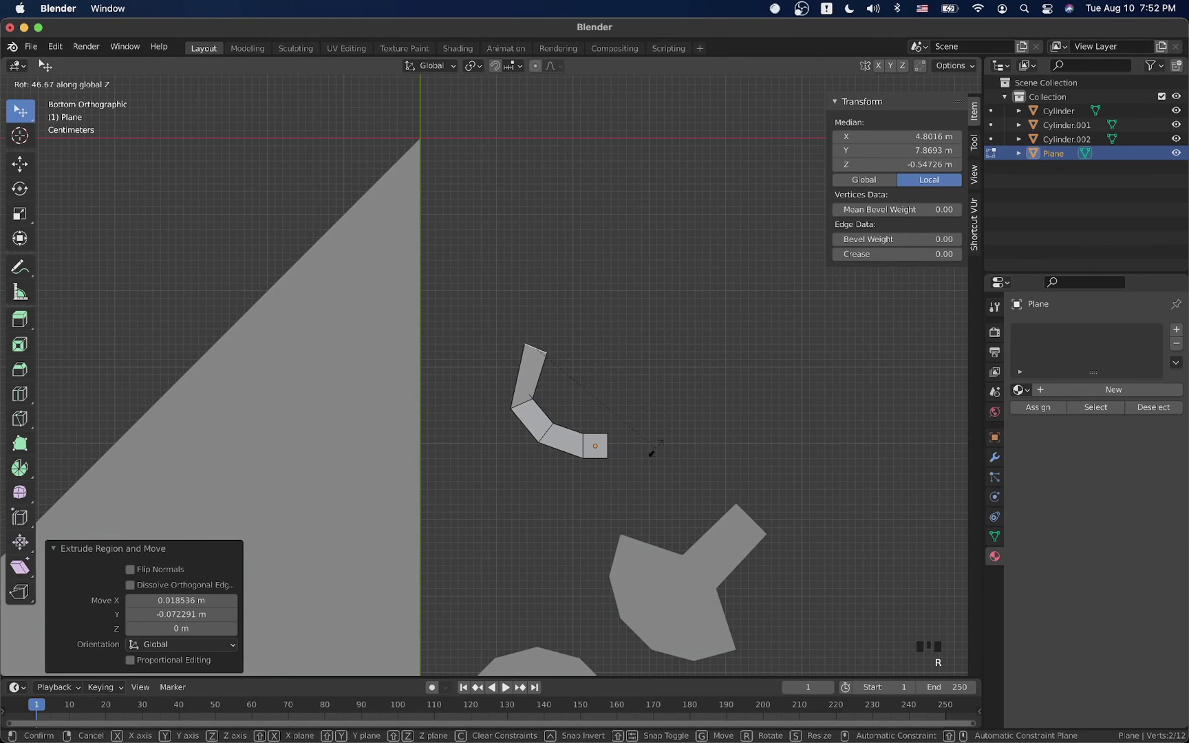
pyautogui.click(654, 449)
pyautogui.press('g')
pyautogui.click(644, 463)
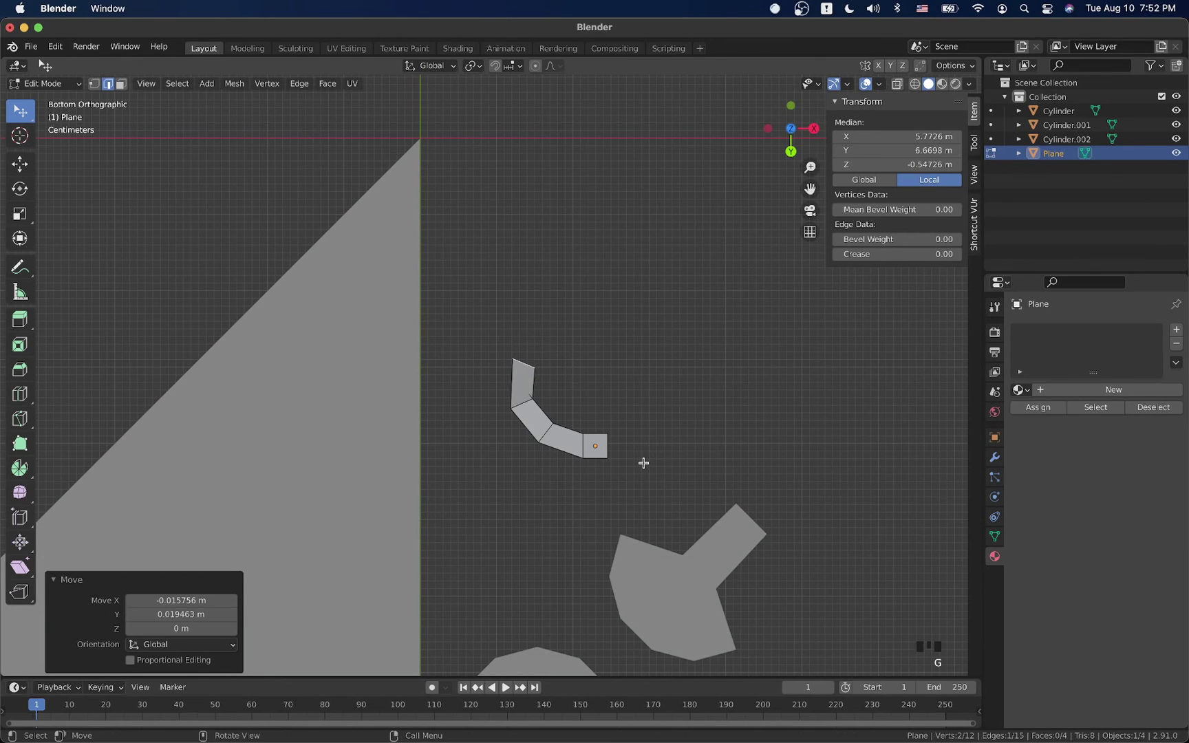
# Extrude another segment about 0.051 m in X and -0.044 m in Y, with its end edge rotated 47.9° and moved about -0.005 m, 0.013 m.
pyautogui.press('e')
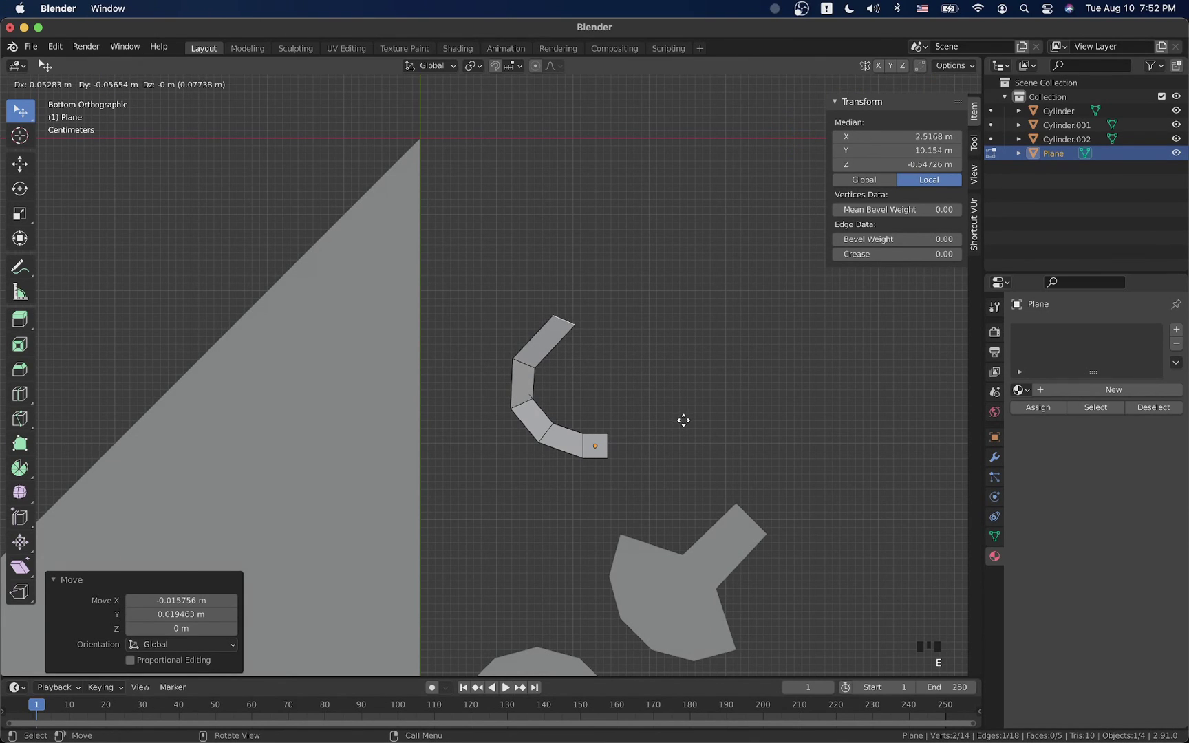
pyautogui.click(693, 415)
pyautogui.press('r')
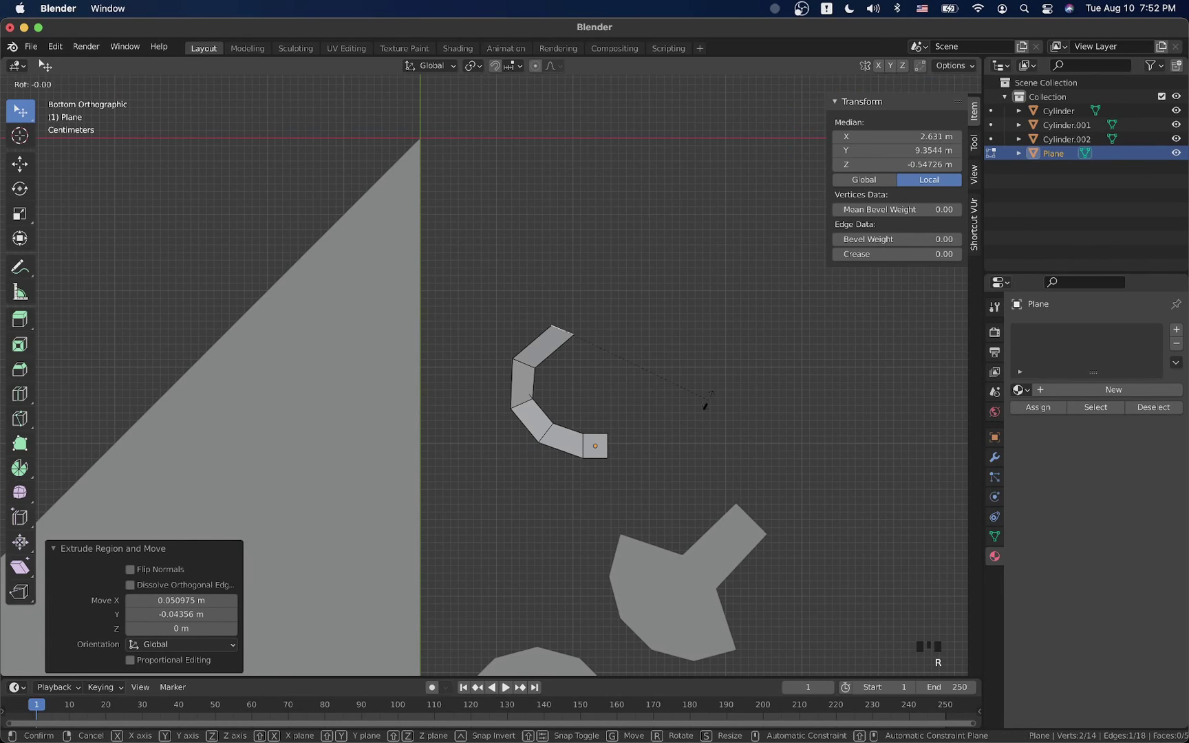
pyautogui.click(605, 489)
pyautogui.press('g')
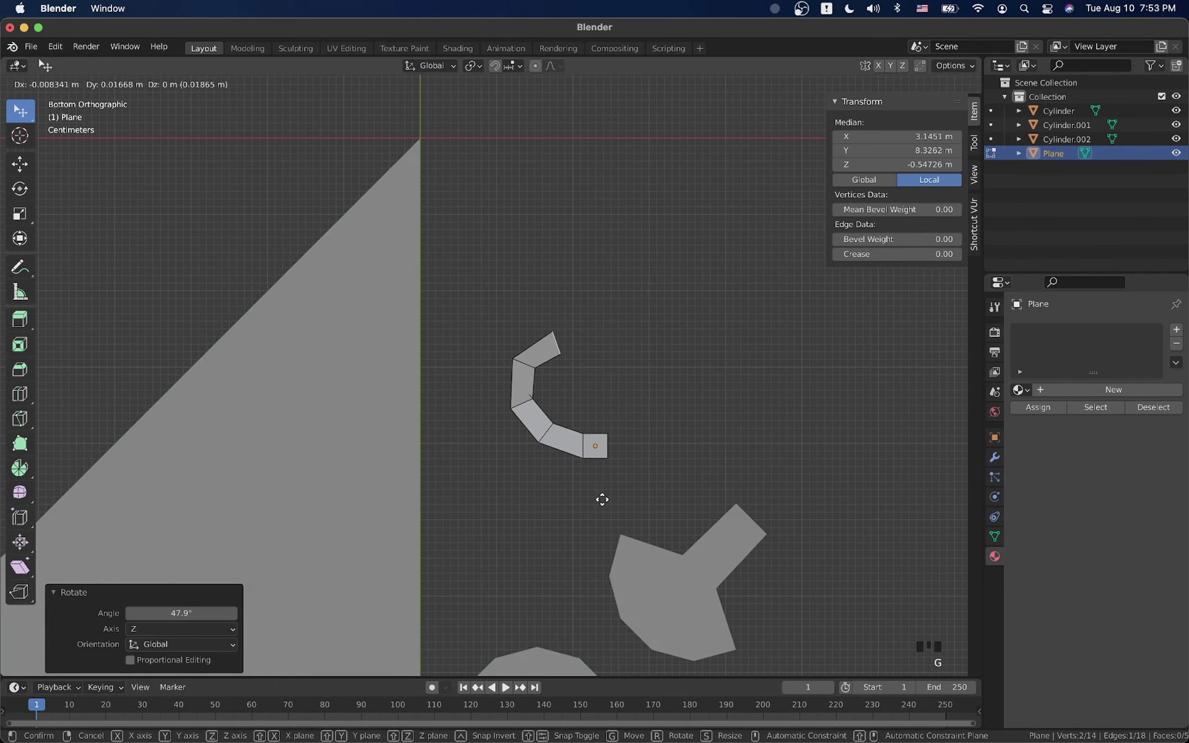
pyautogui.click(605, 497)
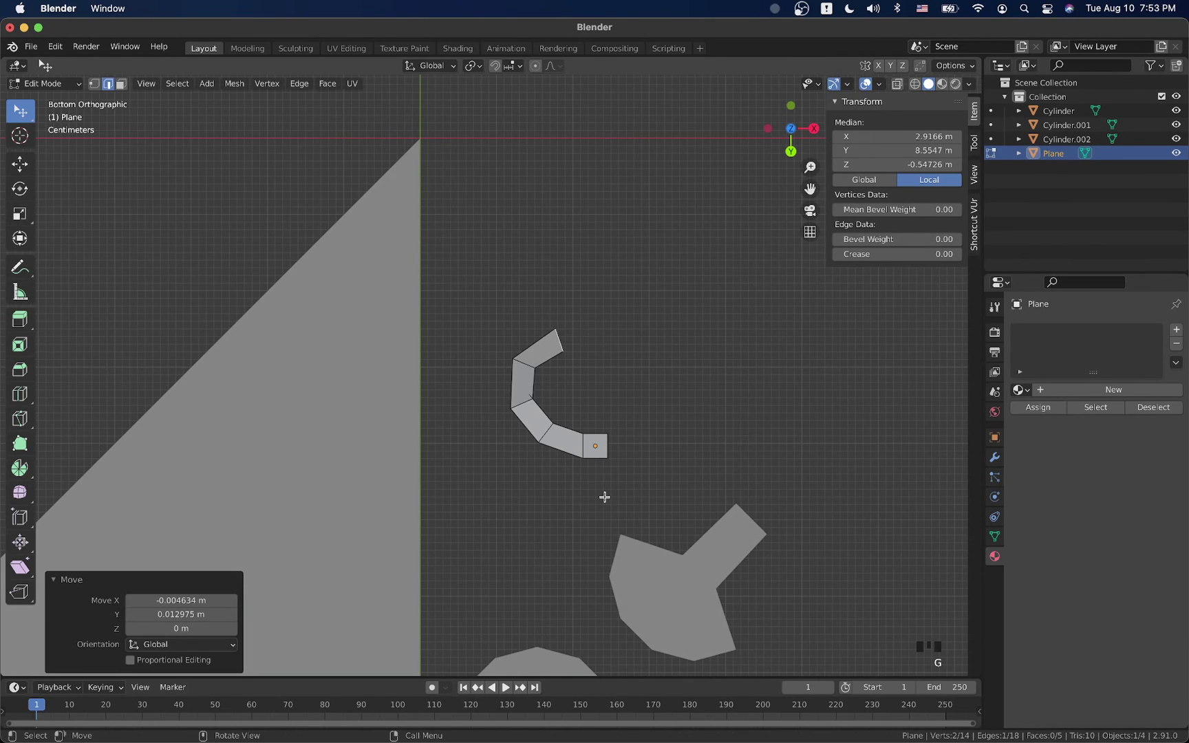
# Extrude a short end segment about 0.025 m in X and -0.012 m in Y, and extrude its side edge facing the X axis.
pyautogui.press('e')
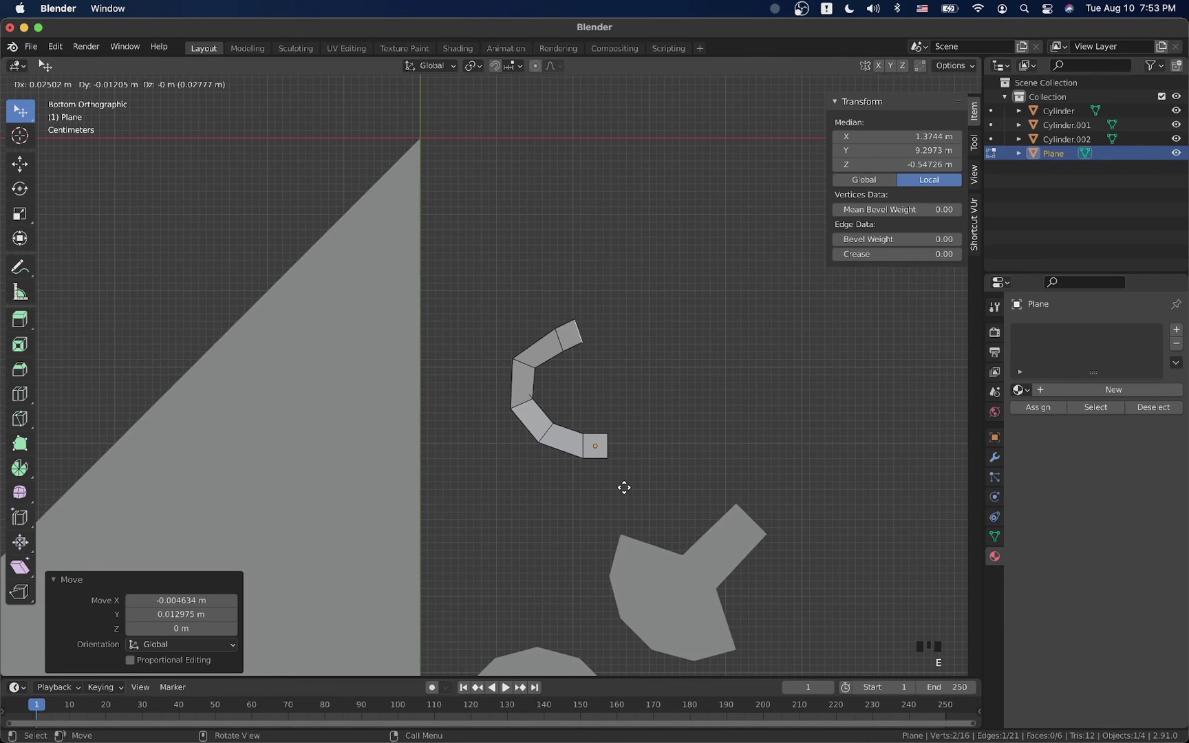
pyautogui.click(624, 488)
pyautogui.click(564, 324)
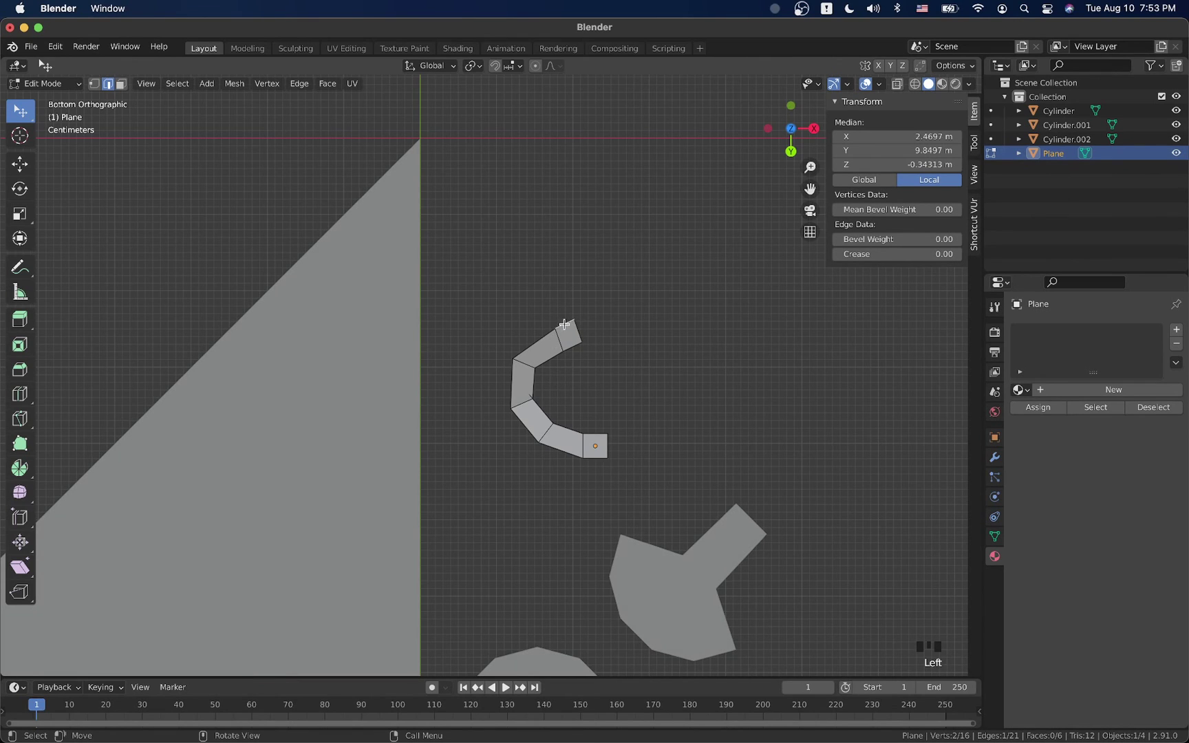
pyautogui.press('e')
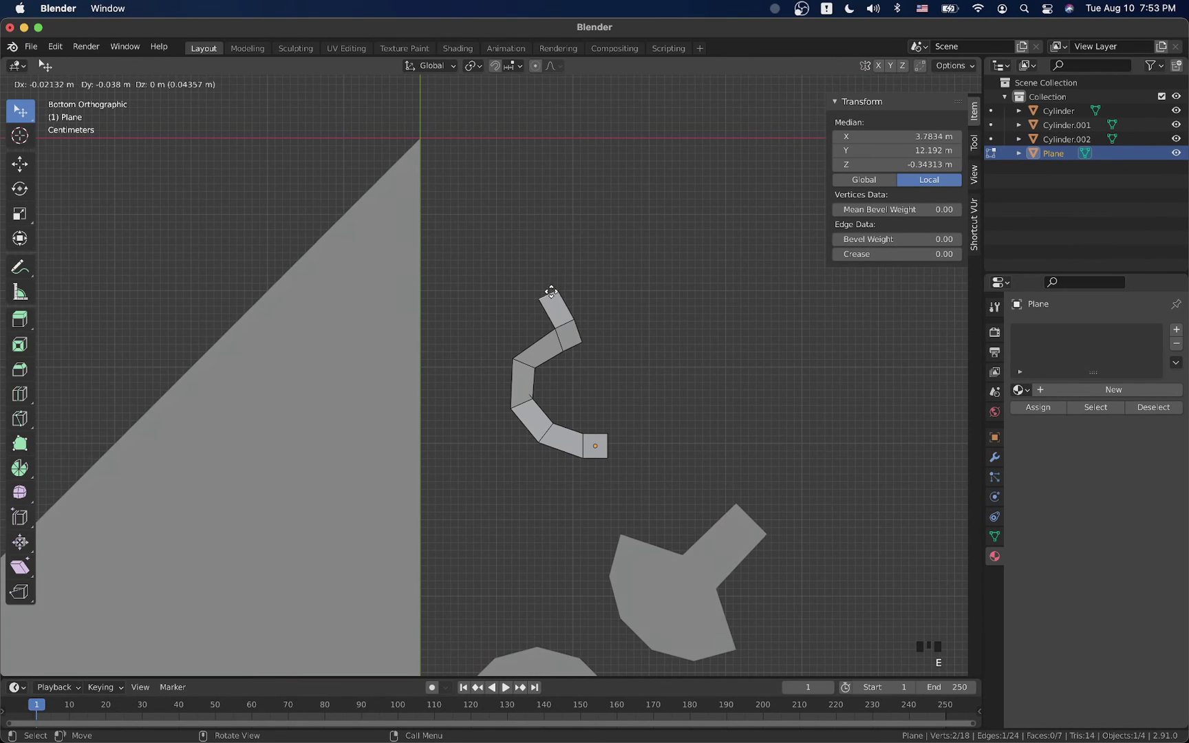
pyautogui.click(551, 288)
# Extrude another segment about 0.013 m in X and -0.038 m in Y, with its end edge rotated 42.9° and moved about -0.017 m, -0.003 m.
pyautogui.press('e')
pyautogui.click(560, 258)
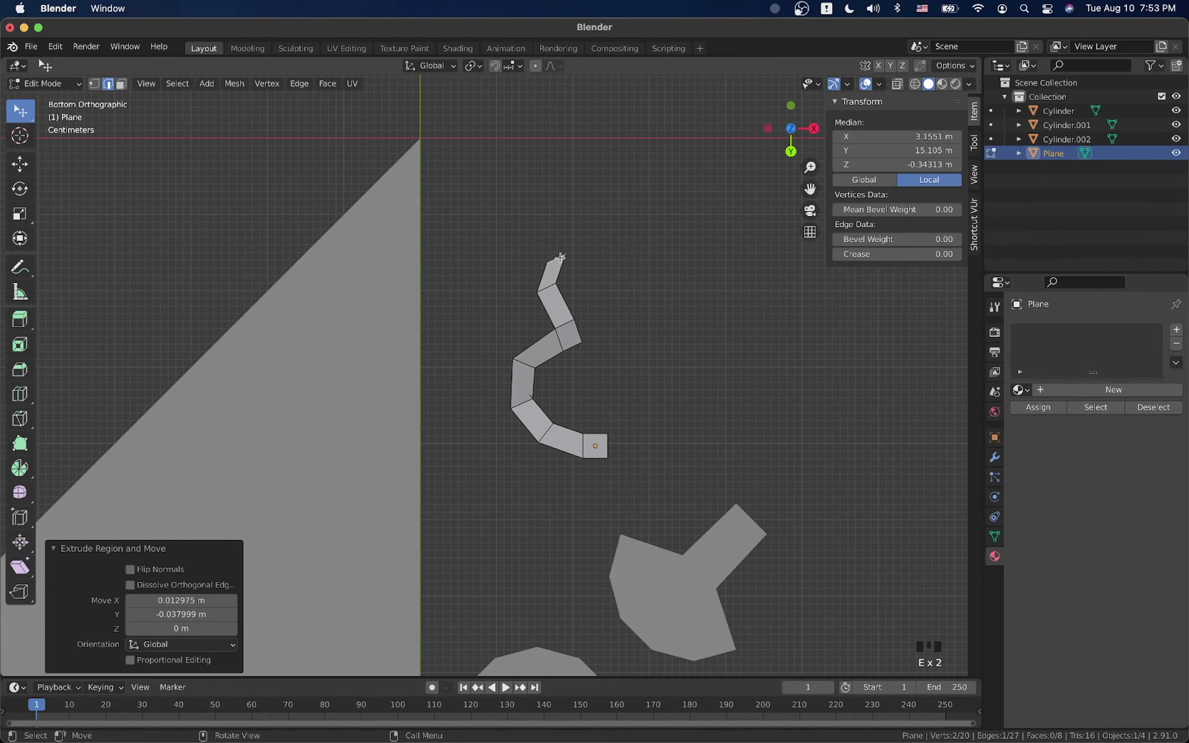
pyautogui.press('r')
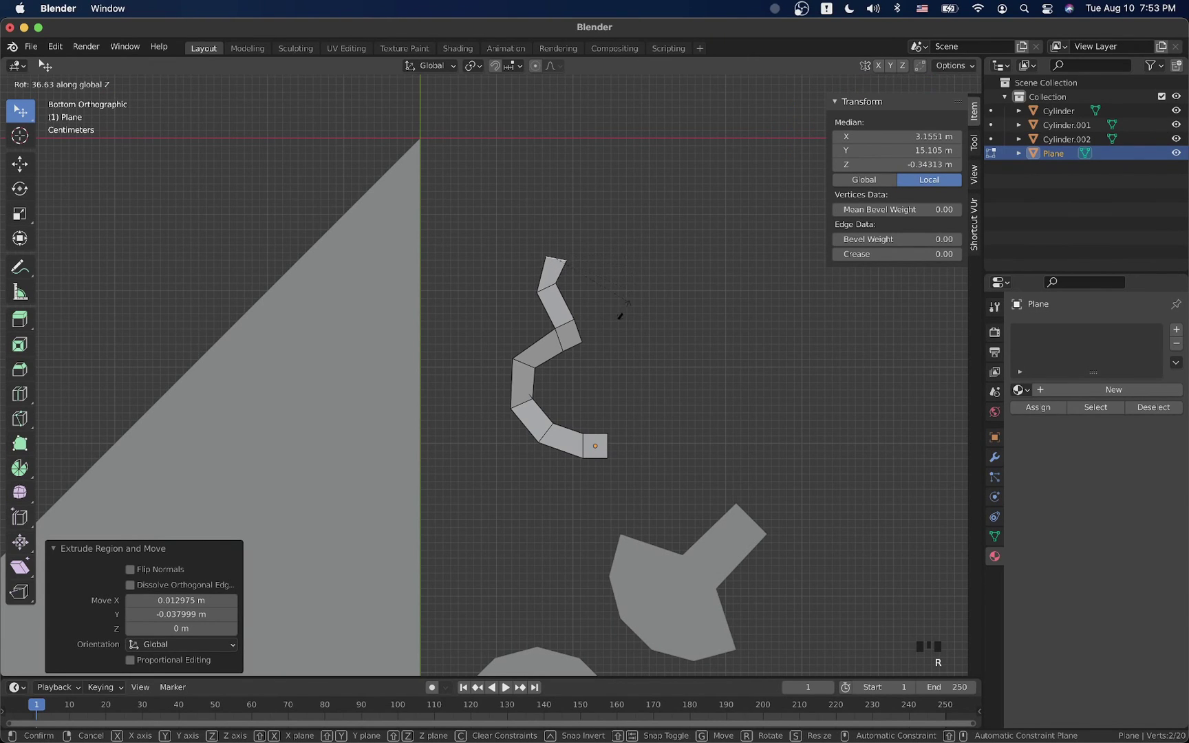
pyautogui.click(620, 311)
pyautogui.press('g')
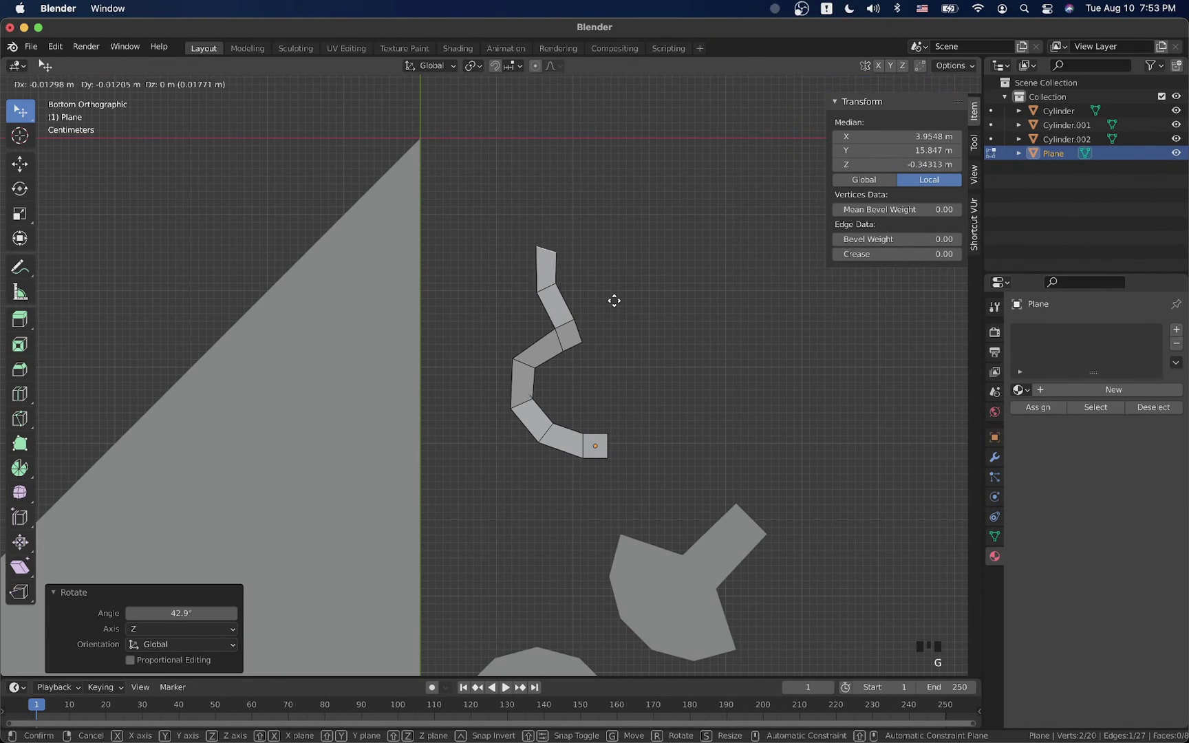
pyautogui.click(612, 307)
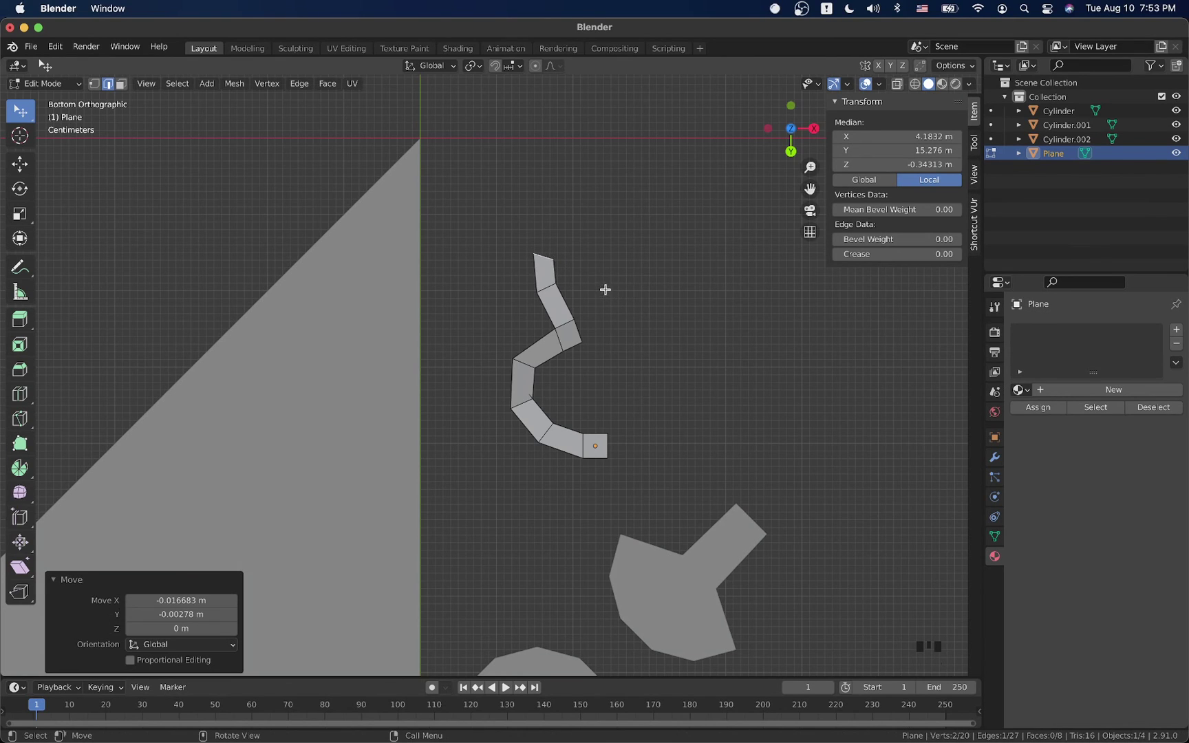
# Extrude the strip's end edge about 0.032 m in X and -0.028 m in Y, and rotate the new end edge 34° around Z.
pyautogui.press('e')
pyautogui.click(629, 267)
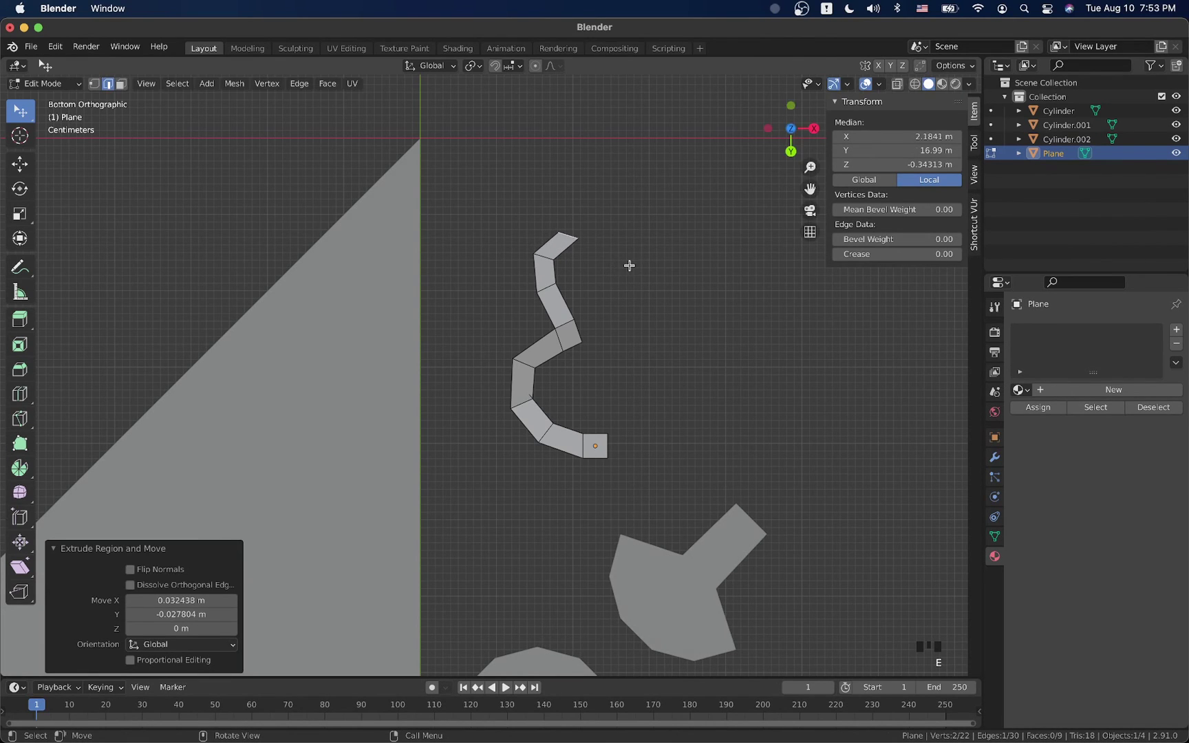
pyautogui.press('r')
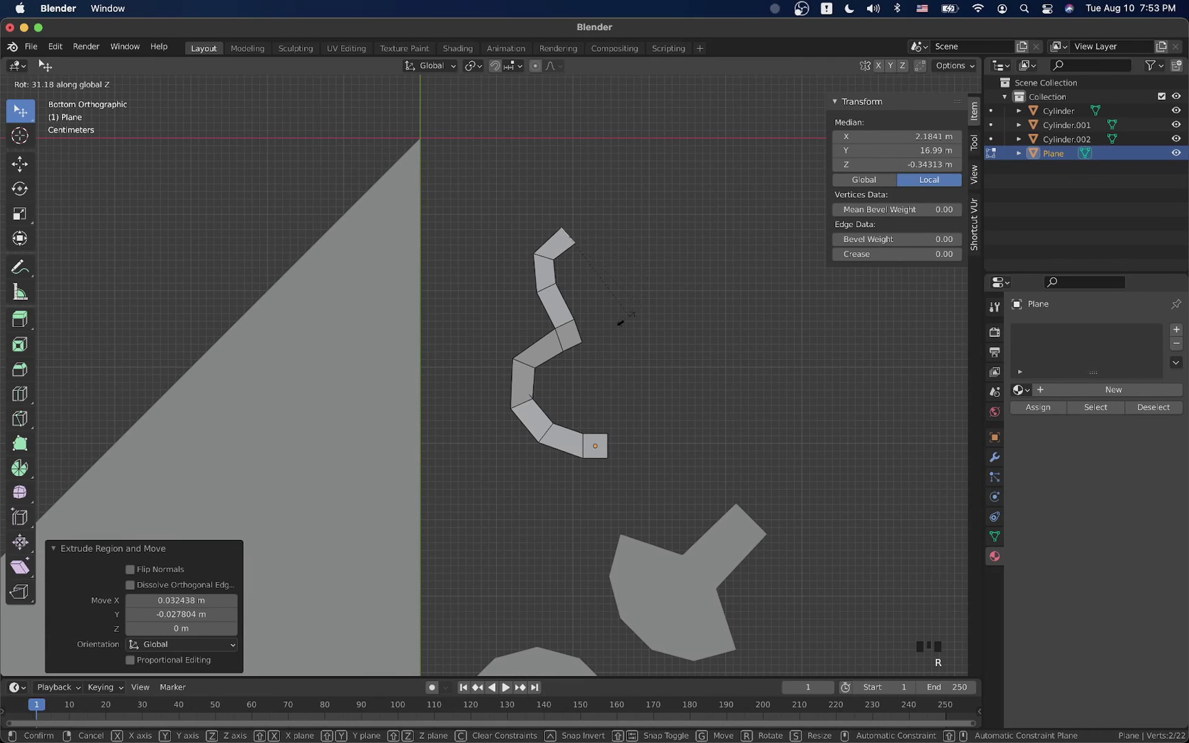
pyautogui.click(624, 319)
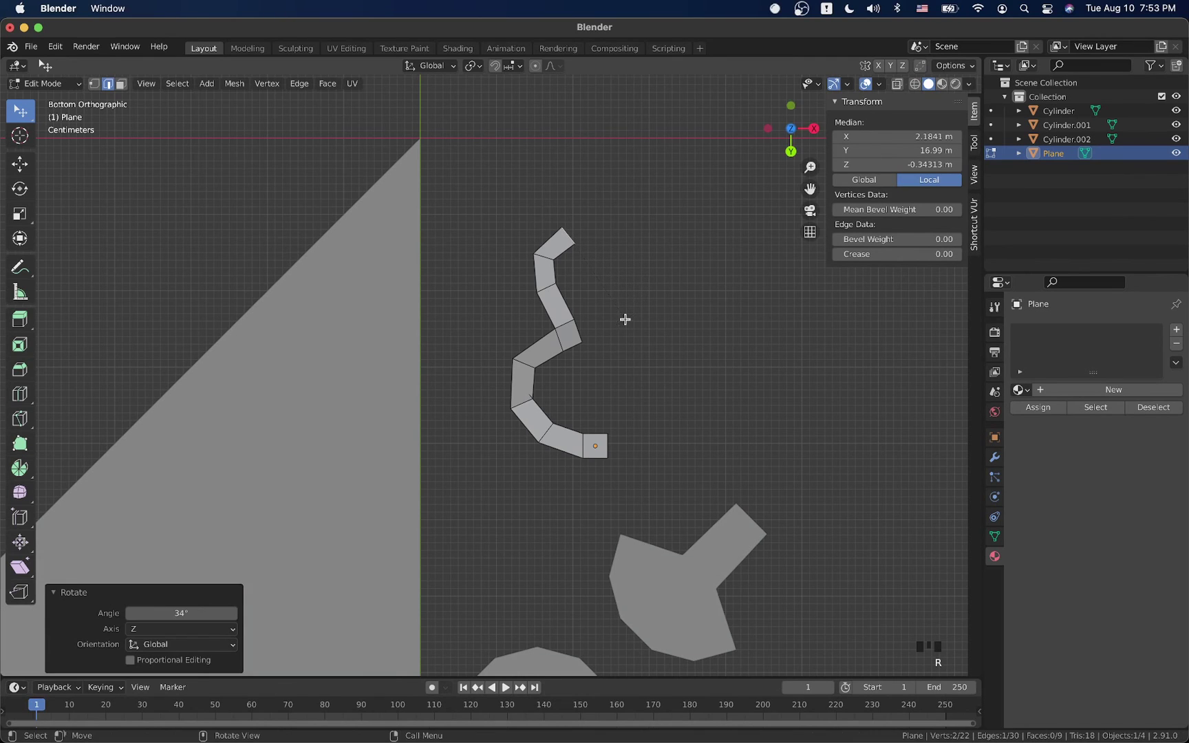
# Adjust the second bend by shifting its lower cross edge slightly and moving its upper cross edge about -0.008 m in X and 0.012 m in Y.
pyautogui.click(547, 288)
pyautogui.press('g')
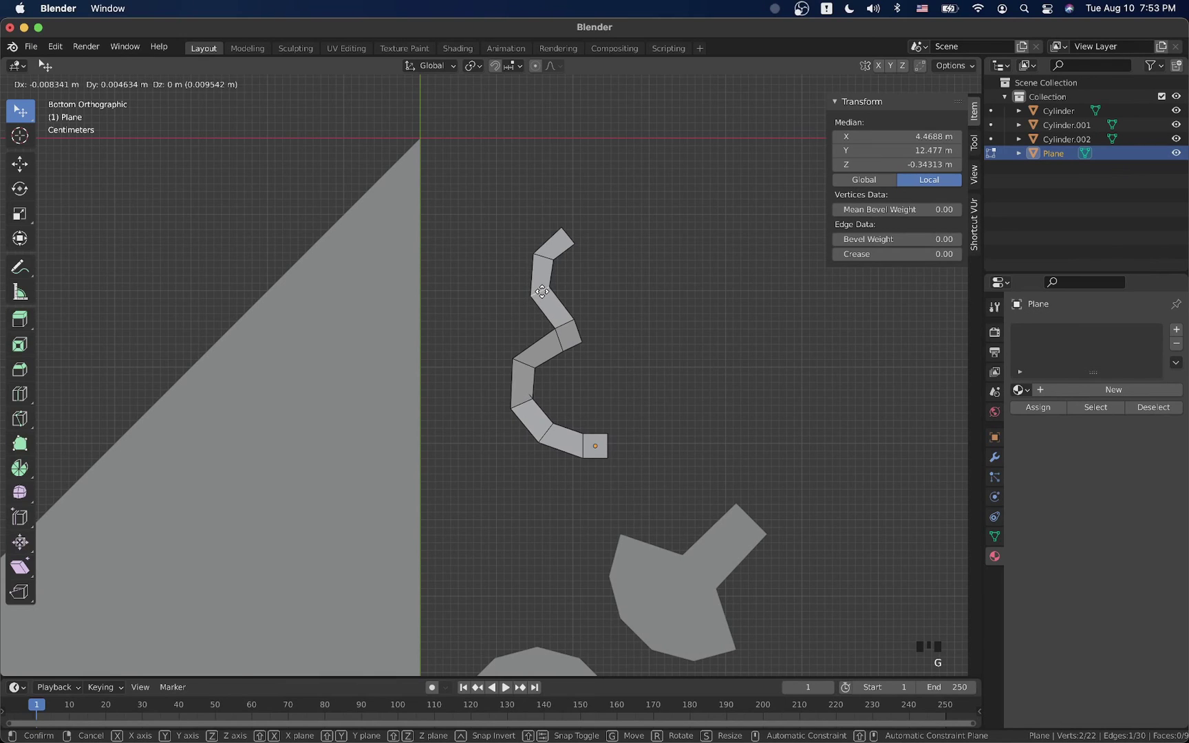
pyautogui.click(540, 269)
pyautogui.click(540, 267)
pyautogui.press('g')
pyautogui.click(557, 241)
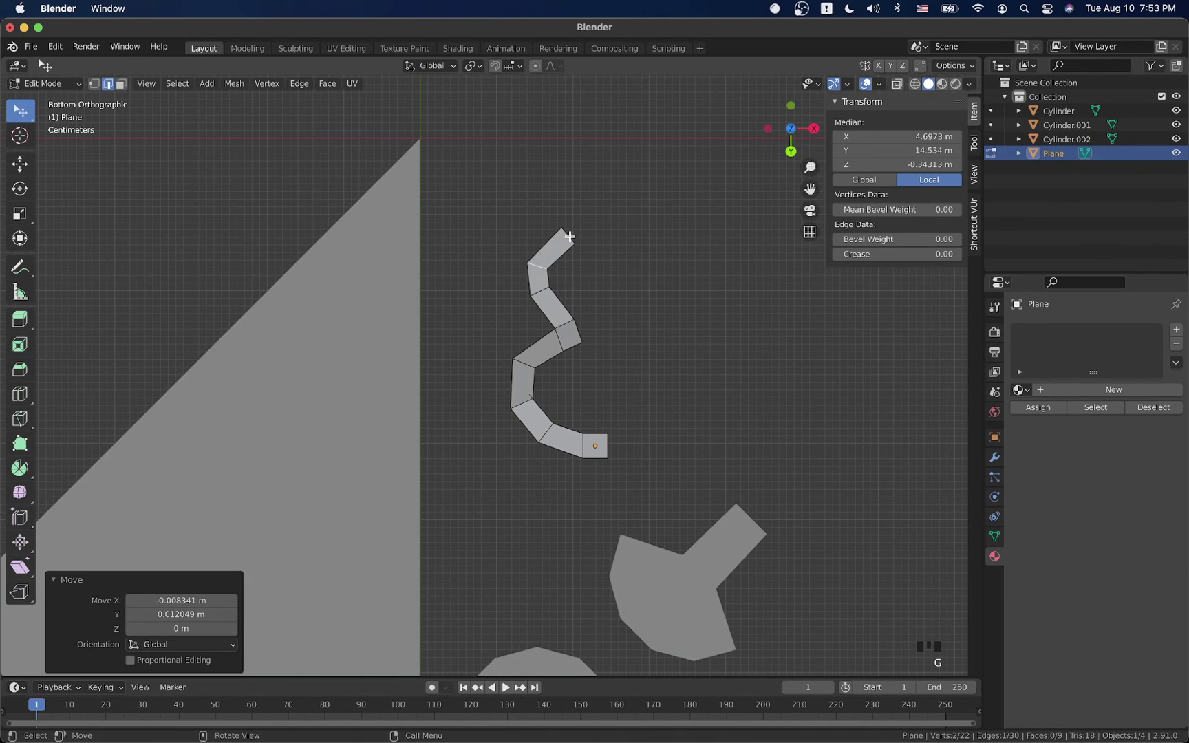
# Move the strip's end edge about -0.020 m in X and 0.006 m in Y.
pyautogui.click(570, 236)
pyautogui.press('g')
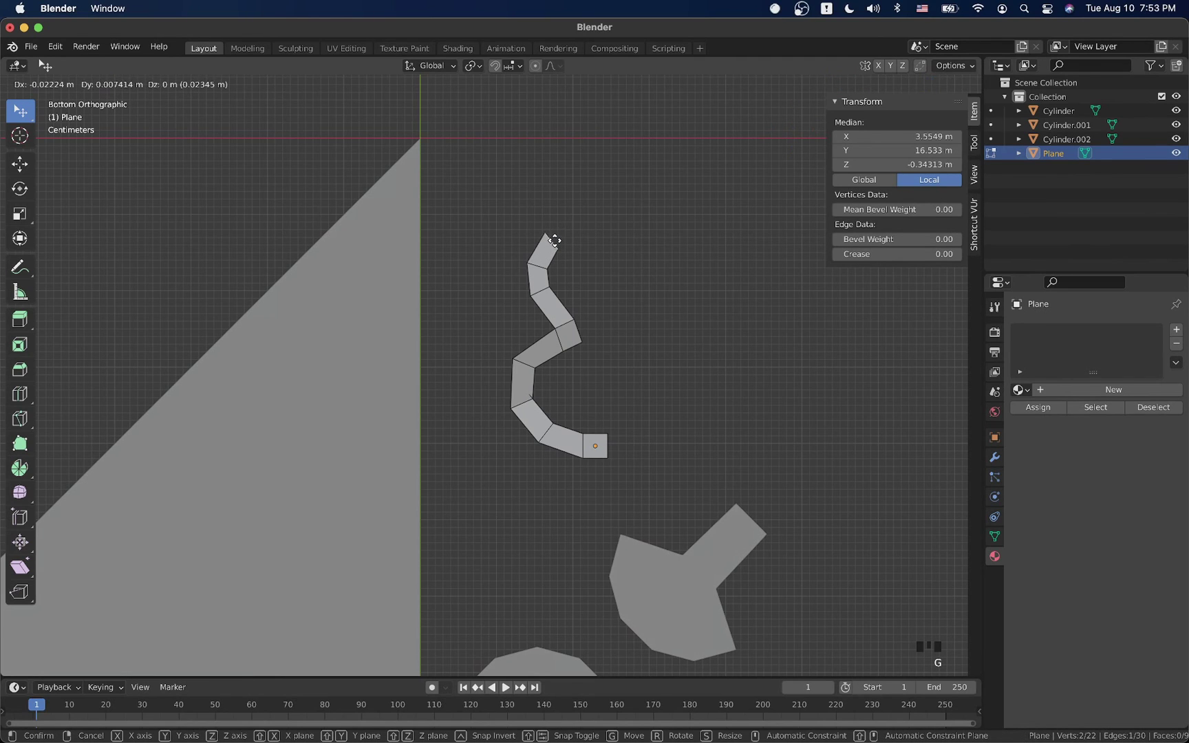
pyautogui.click(556, 239)
# Extrude the strip's end edge about 0.066 m in X and -0.019 m in Y, rotate it 34.4° and move it about -0.017 m, -0.005 m.
pyautogui.press('e')
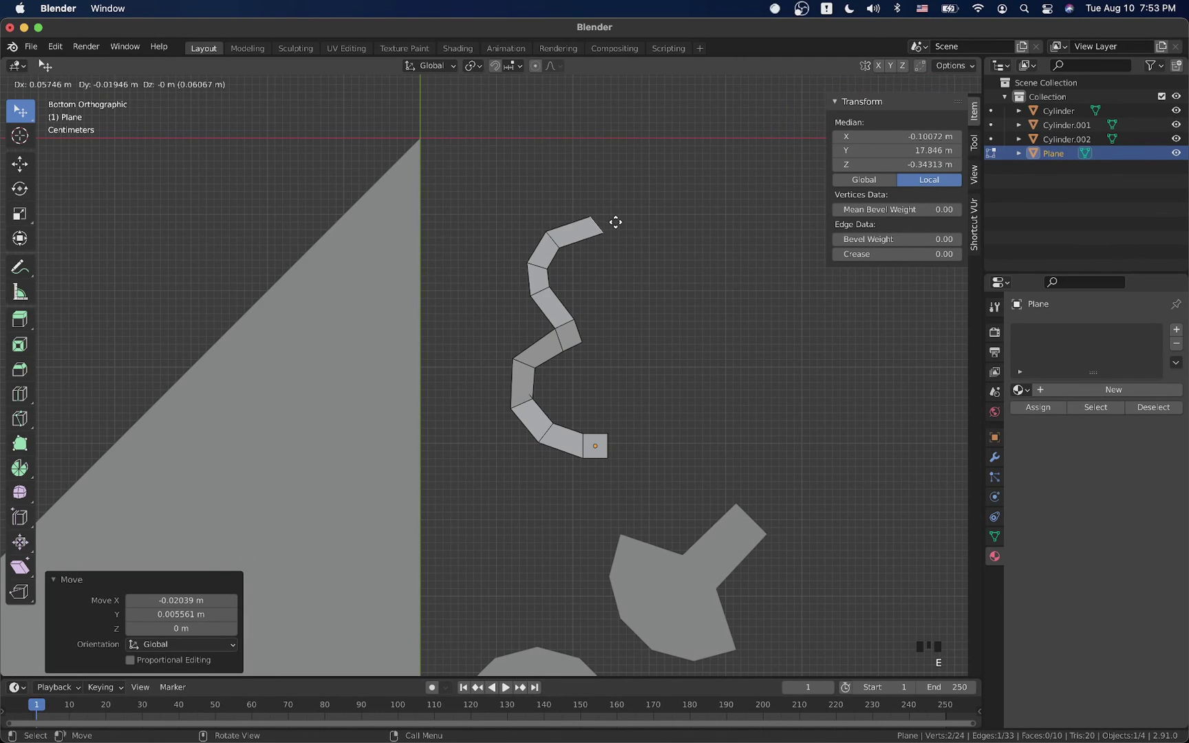
pyautogui.click(621, 222)
pyautogui.press('r')
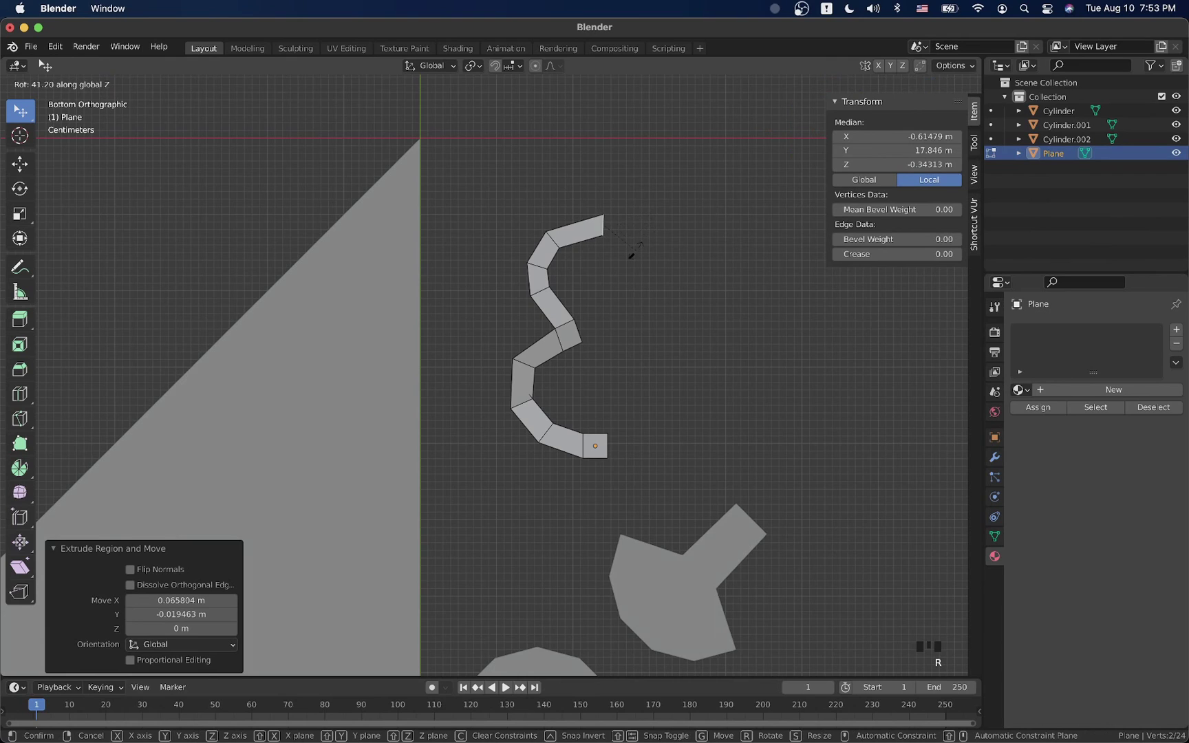
pyautogui.click(637, 253)
pyautogui.press('g')
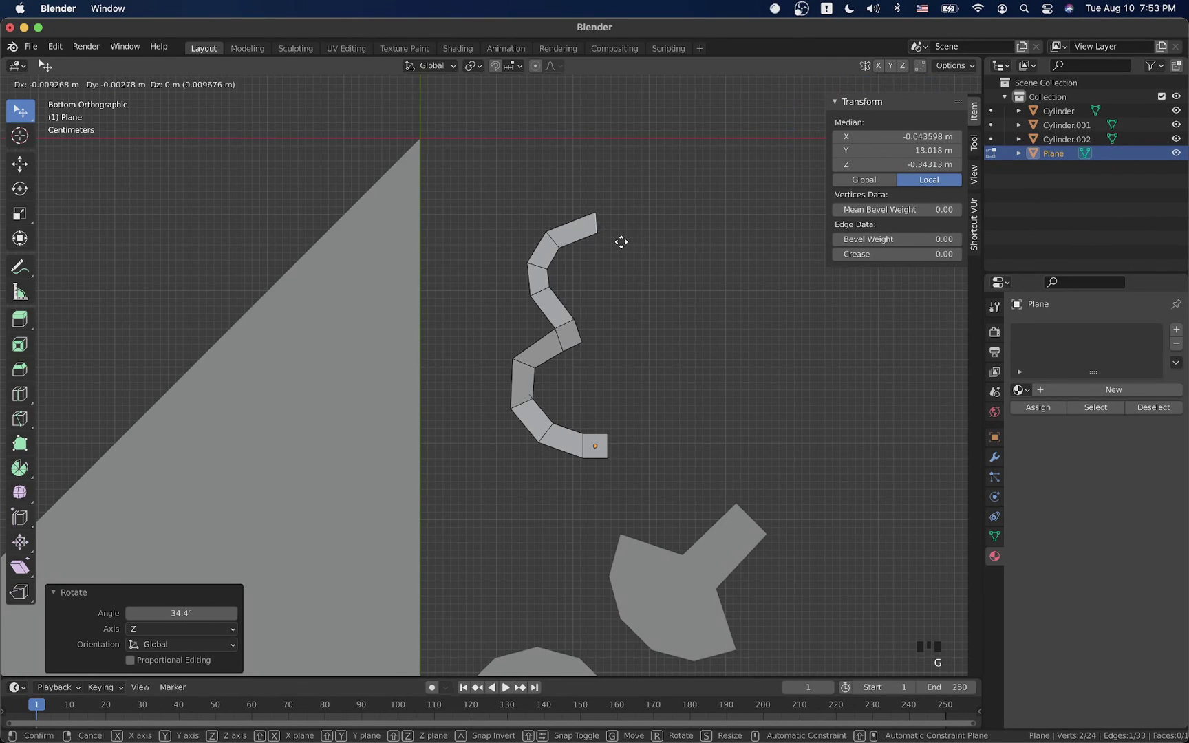
pyautogui.click(628, 244)
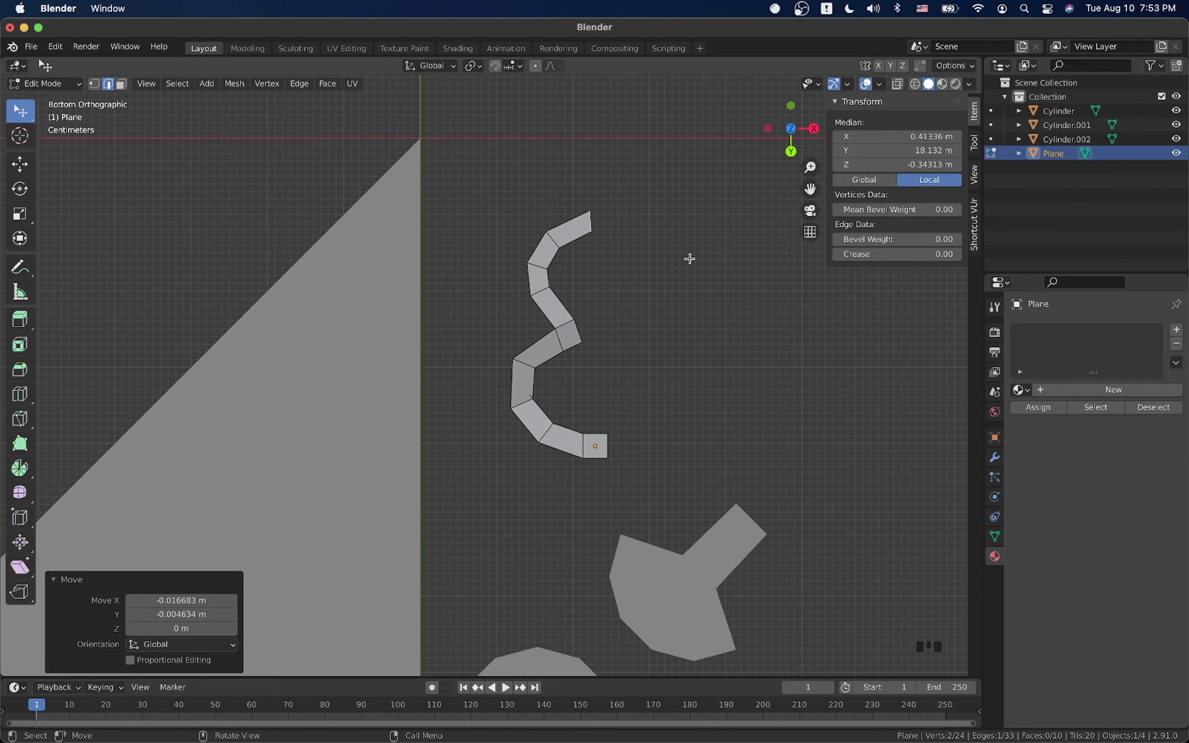
# Extrude a last segment about 0.035 m in X and 0.003 m in Y, rotate its end edge about 14.5° around Z, and leave Edit Mode.
pyautogui.click(640, 248)
pyautogui.press('r')
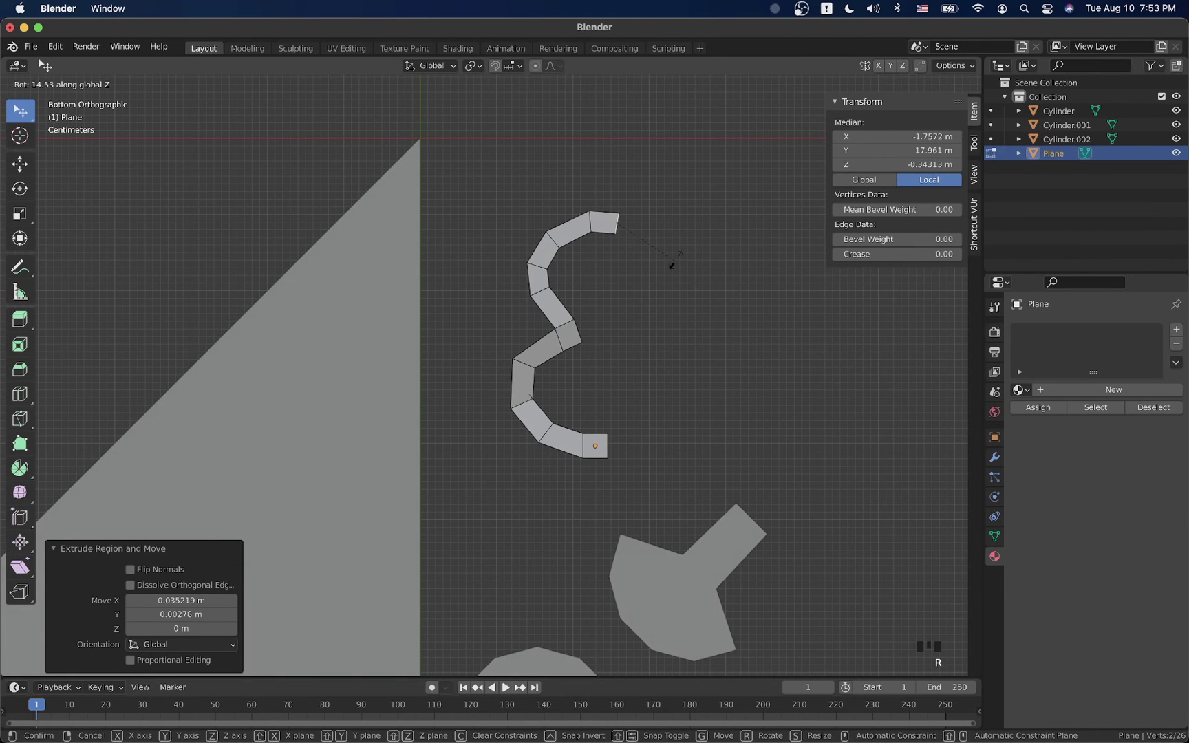
pyautogui.click(674, 265)
pyautogui.press('Tab')
# Examine the wavy strip beside the pizza slice and the other toppings from several angles.
pyautogui.scroll(-3, 679, 265)
pyautogui.scroll(1, 679, 266)
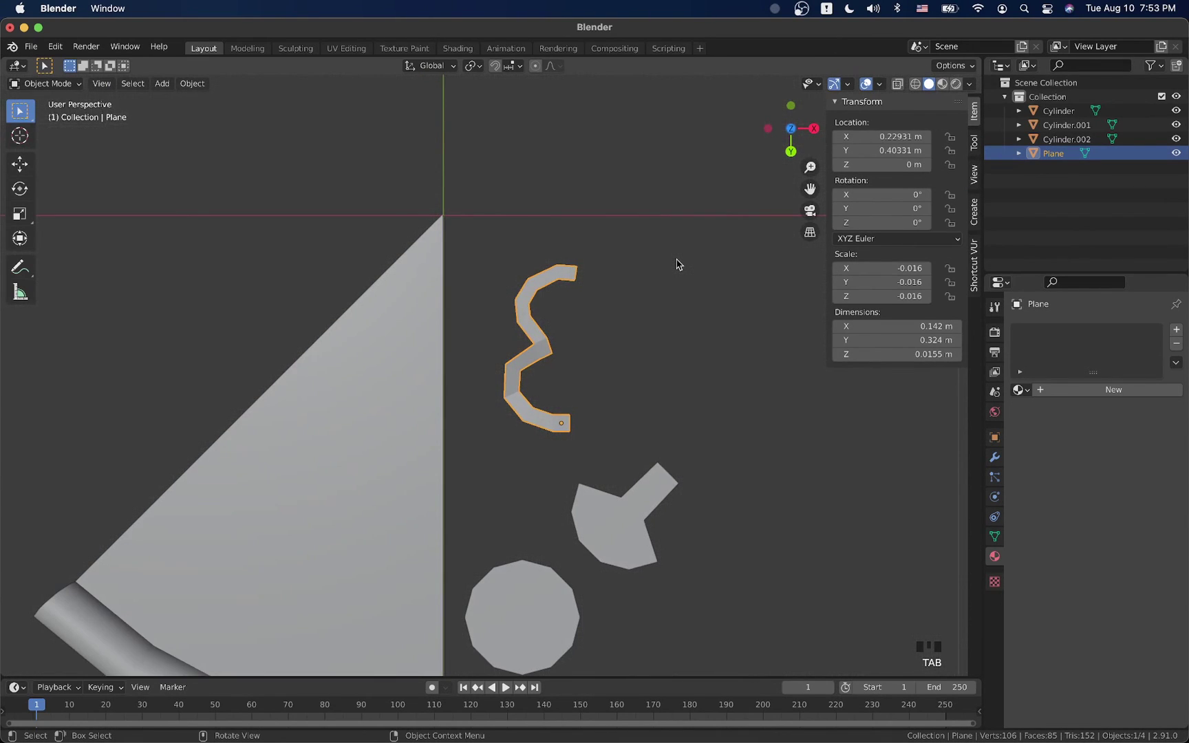
pyautogui.scroll(5, 679, 265)
pyautogui.scroll(6, 679, 266)
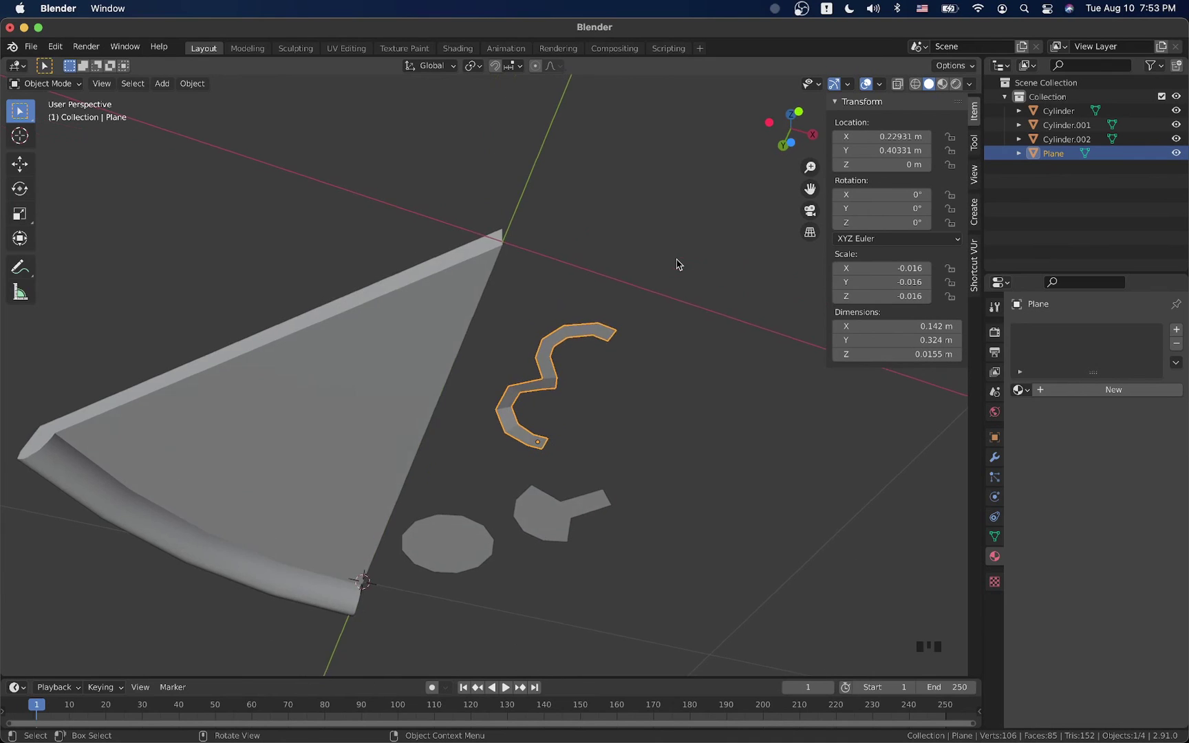
pyautogui.scroll(-4, 679, 265)
pyautogui.scroll(4, 679, 266)
pyautogui.hscroll(-4, 679, 266)
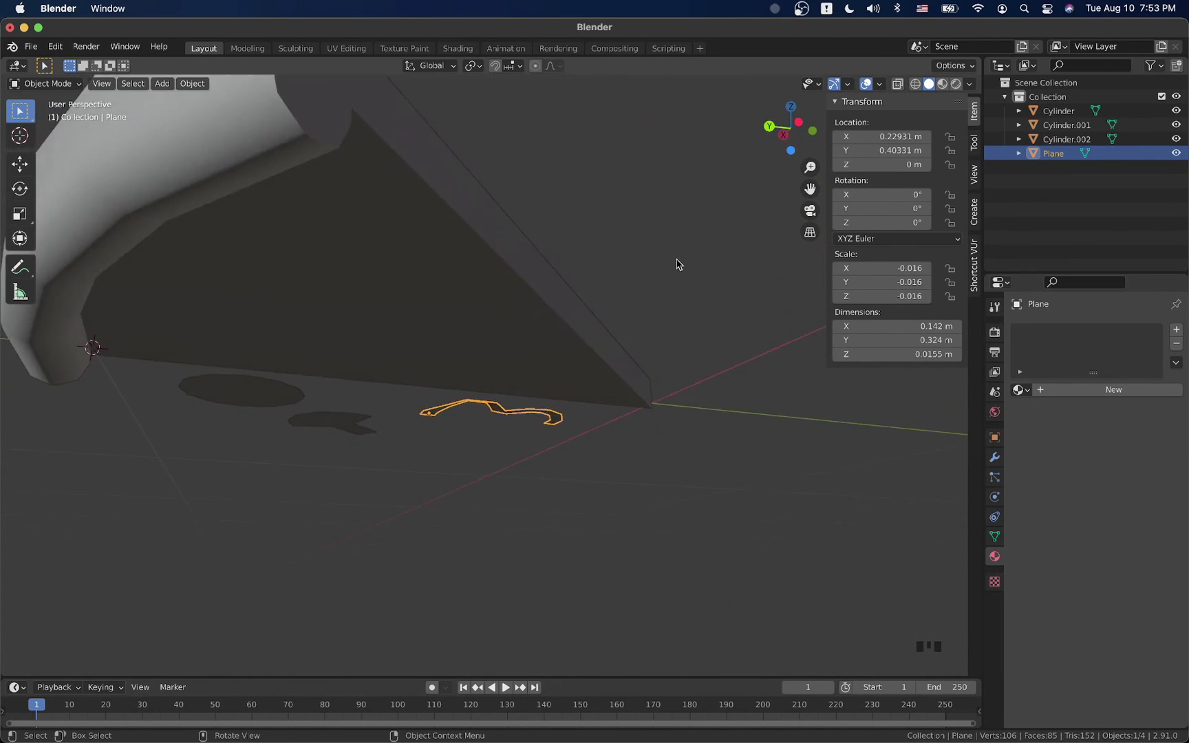
pyautogui.scroll(6, 679, 265)
pyautogui.scroll(-8, 679, 266)
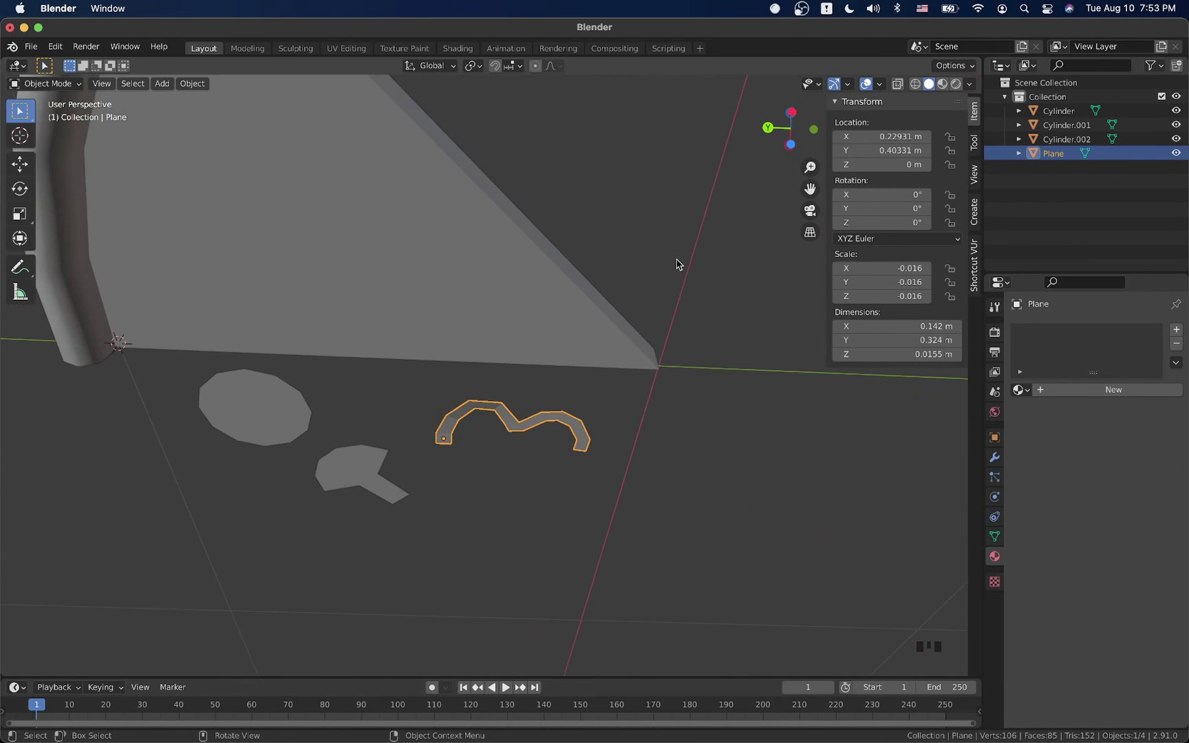
pyautogui.scroll(6, 679, 264)
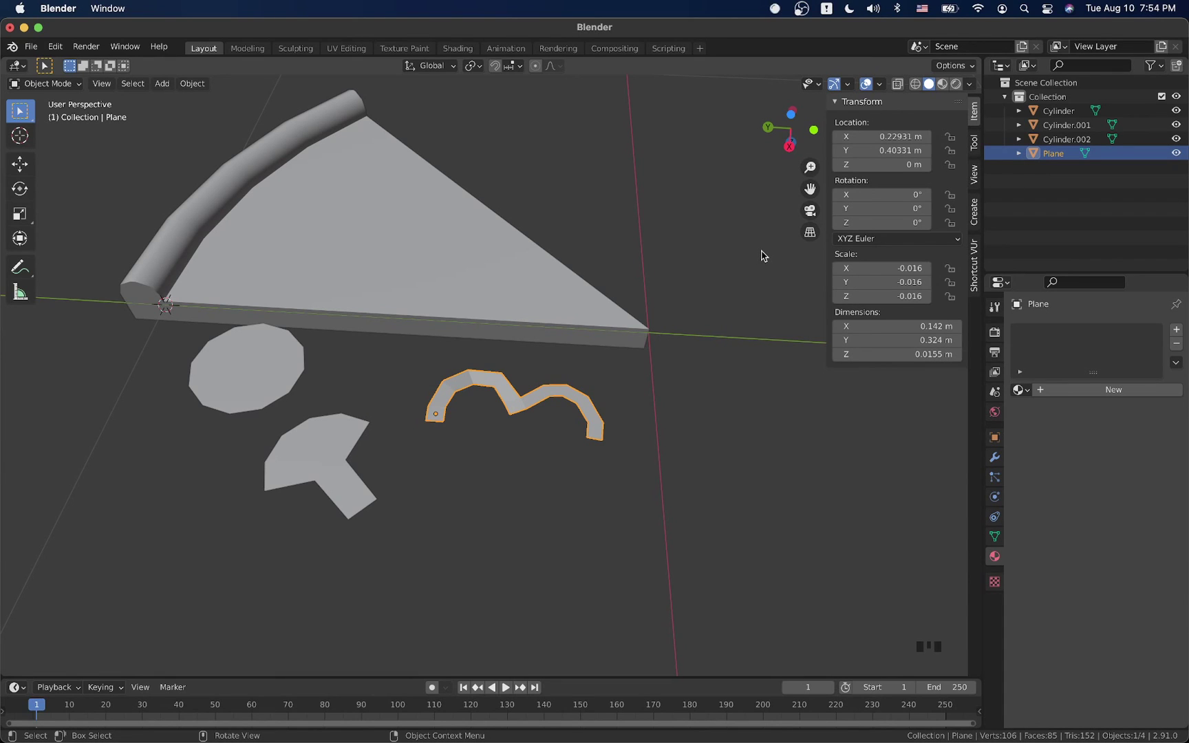
# Examine the mushroom shape's mesh in Edit Mode and return to Object Mode.
pyautogui.rightClick(561, 400)
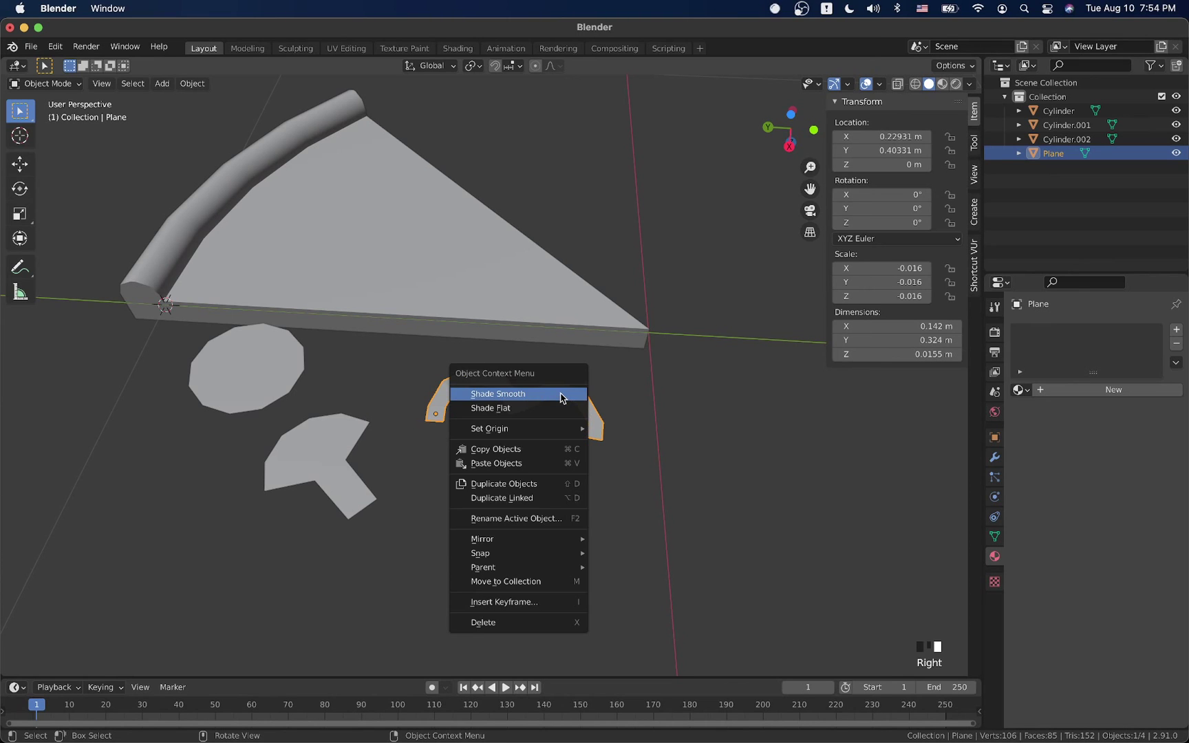
pyautogui.click(347, 439)
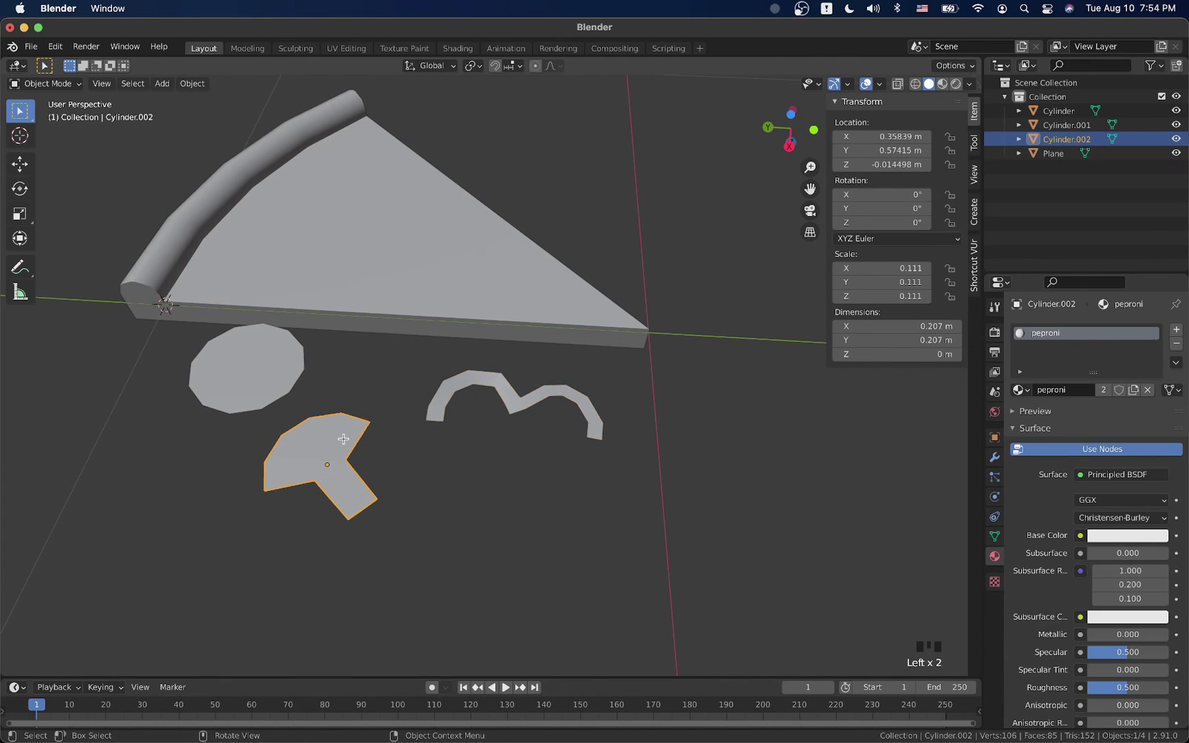
pyautogui.press('Tab')
pyautogui.press('Tab')
pyautogui.rightClick(344, 441)
pyautogui.click(404, 435)
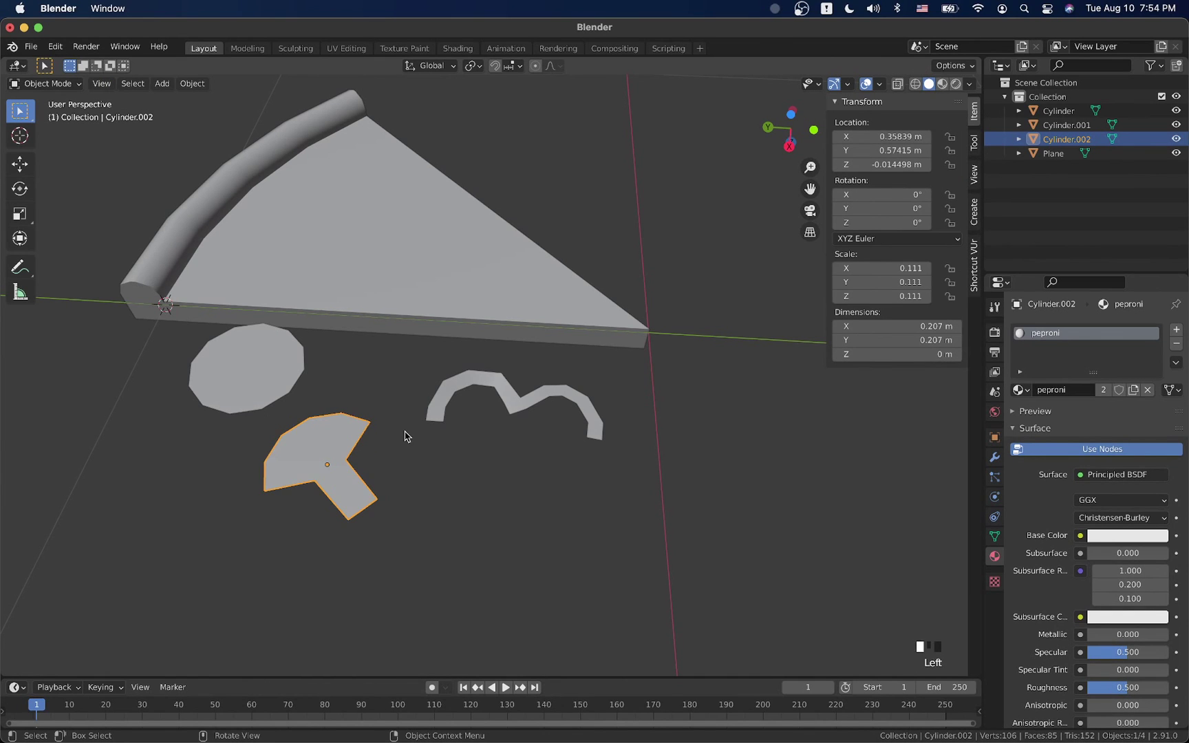
pyautogui.click(345, 443)
pyautogui.press('Tab')
pyautogui.scroll(1, 318, 507)
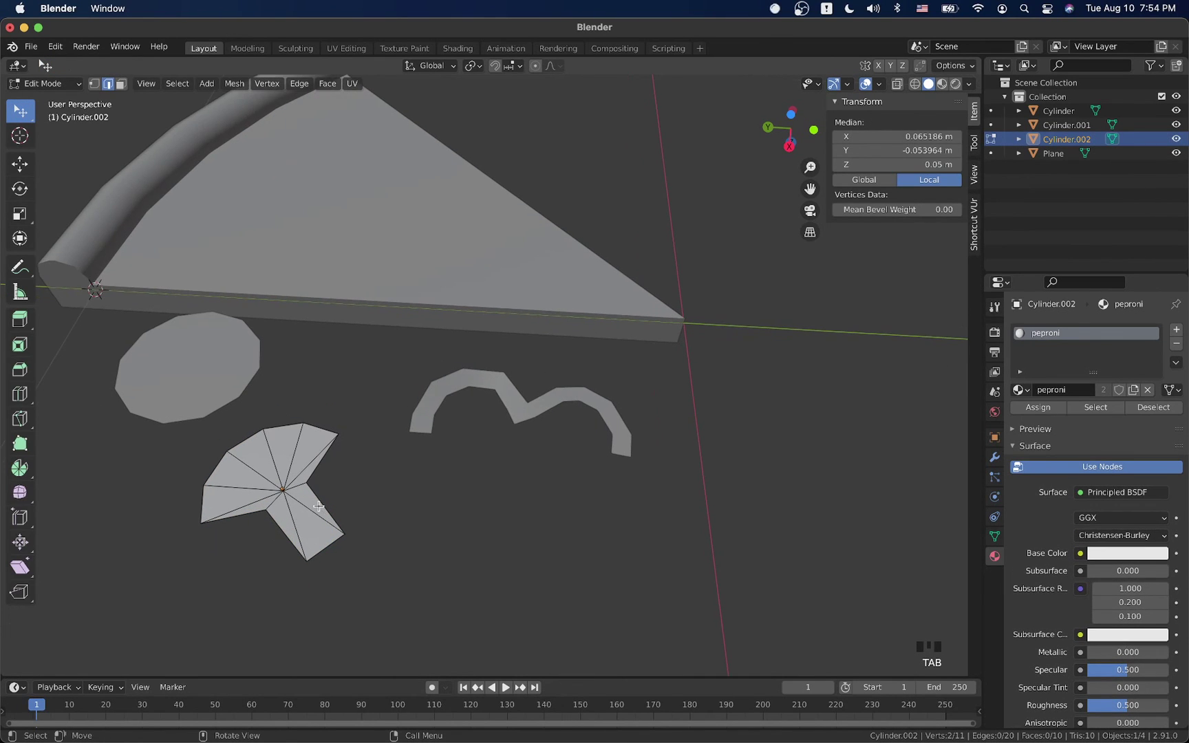
pyautogui.keyDown('shift'); pyautogui.scroll(-1, 310, 514); pyautogui.keyUp('shift')
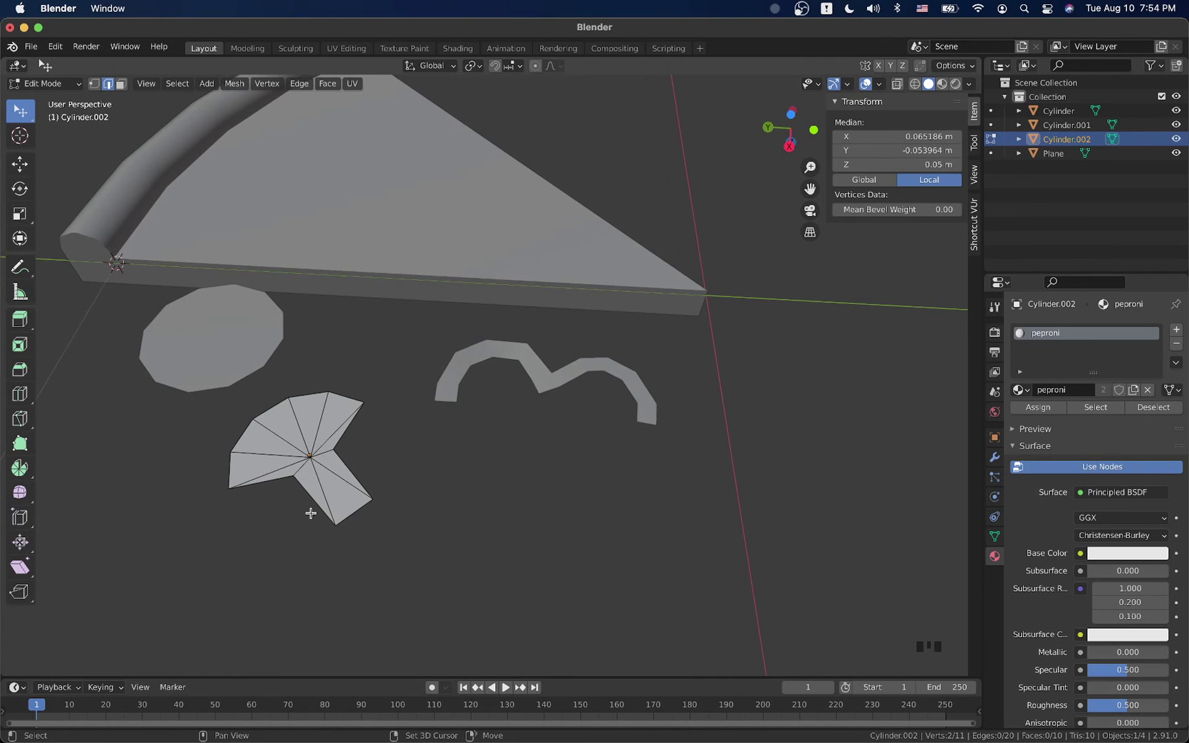
pyautogui.press('Tab')
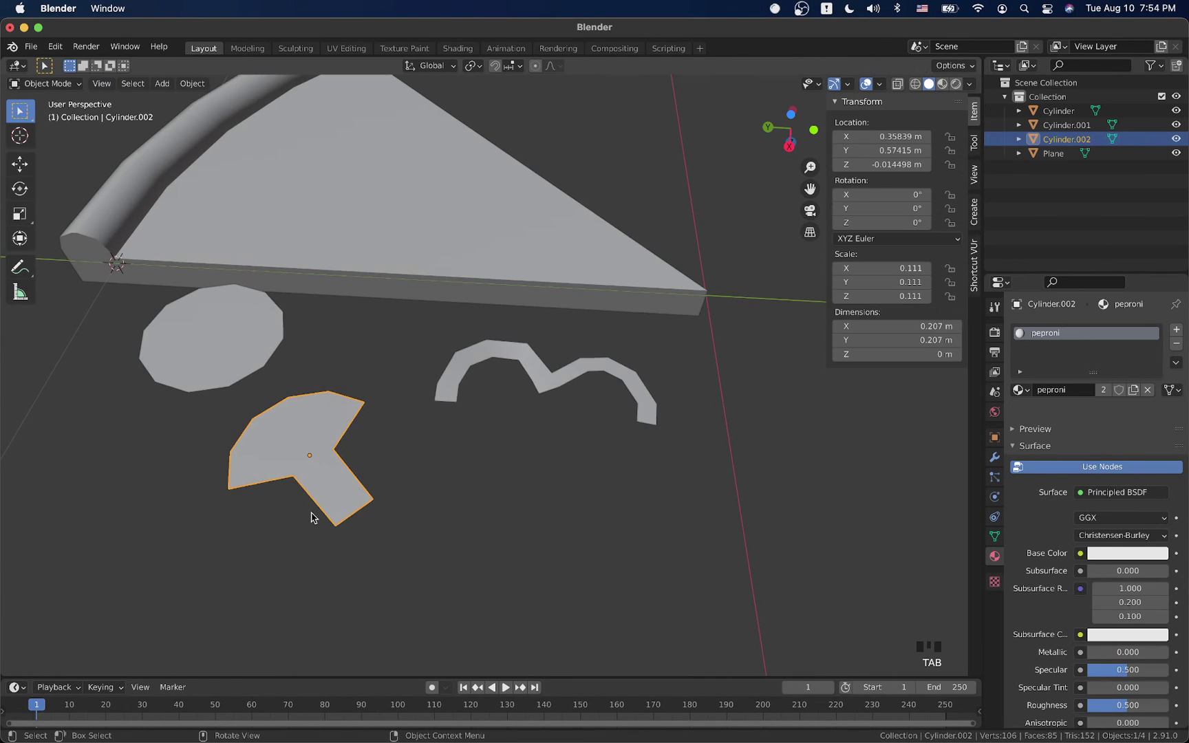
# Examine the pepperoni disc's mesh in Edit Mode, and view the whole slice with its toppings from several angles in Object Mode.
pyautogui.click(249, 378)
pyautogui.press('Tab')
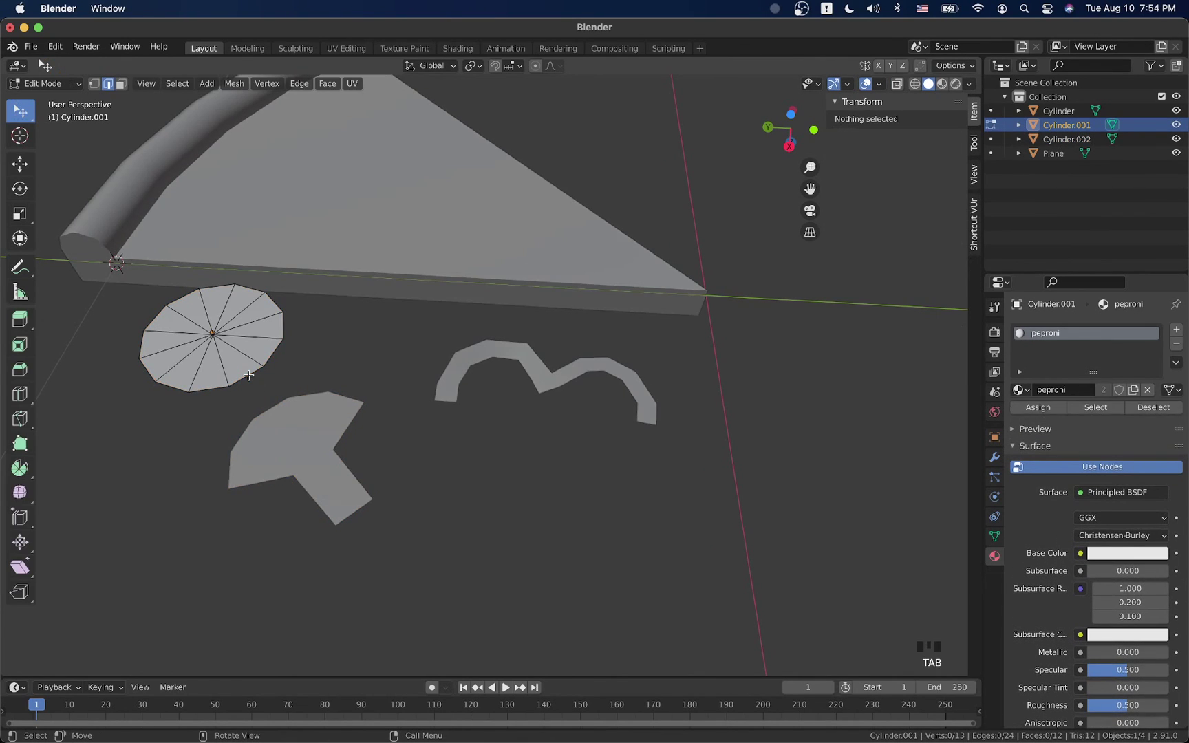
pyautogui.press('Tab')
pyautogui.scroll(-3, 261, 365)
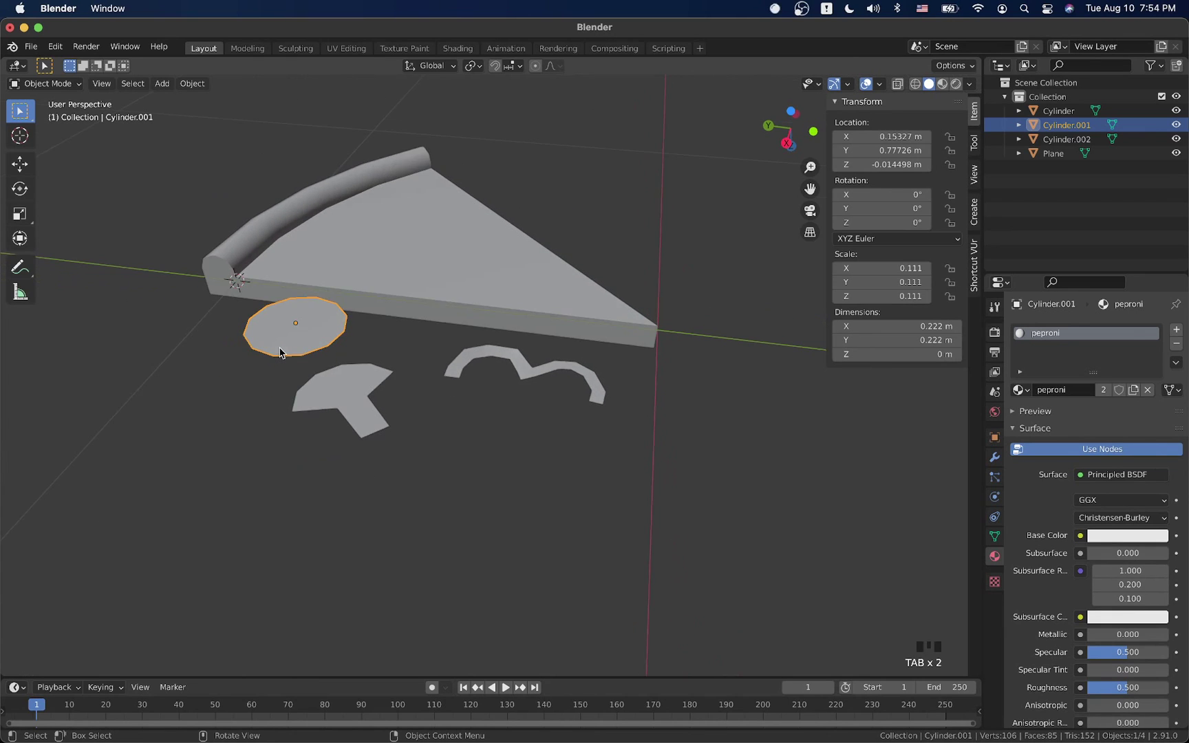
pyautogui.scroll(-1, 279, 353)
pyautogui.scroll(4, 280, 353)
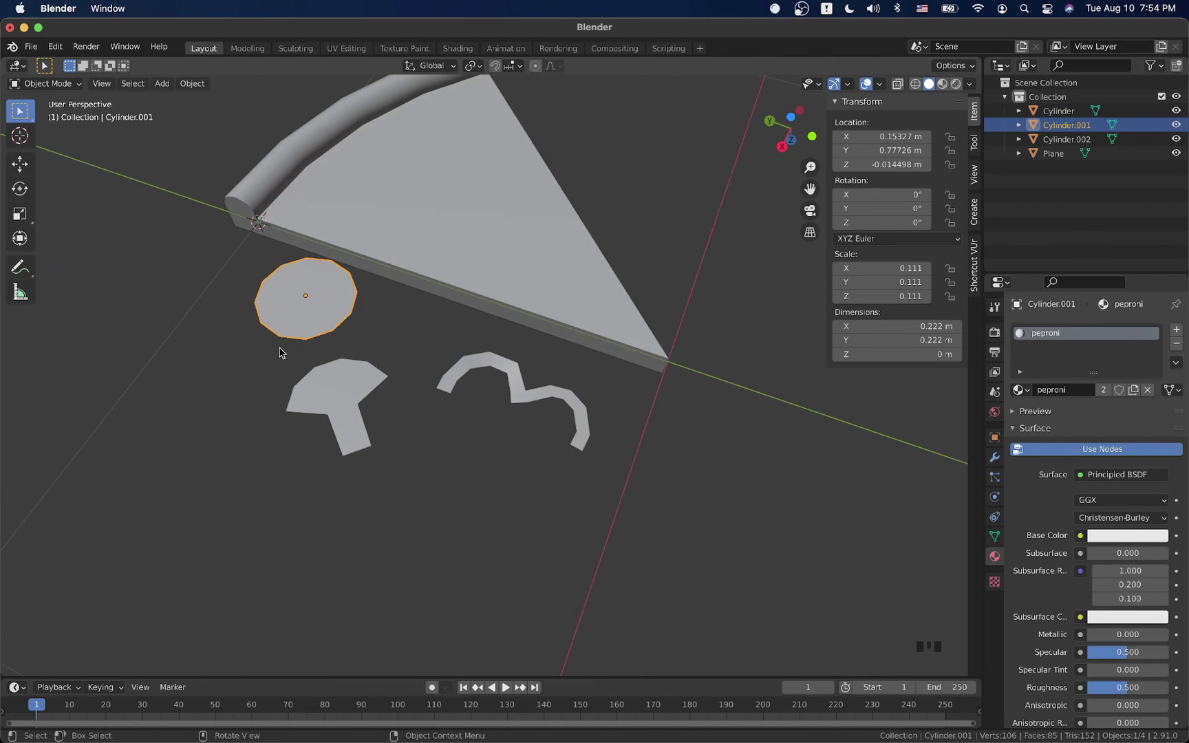
pyautogui.scroll(-3, 279, 353)
pyautogui.hscroll(-5, 279, 353)
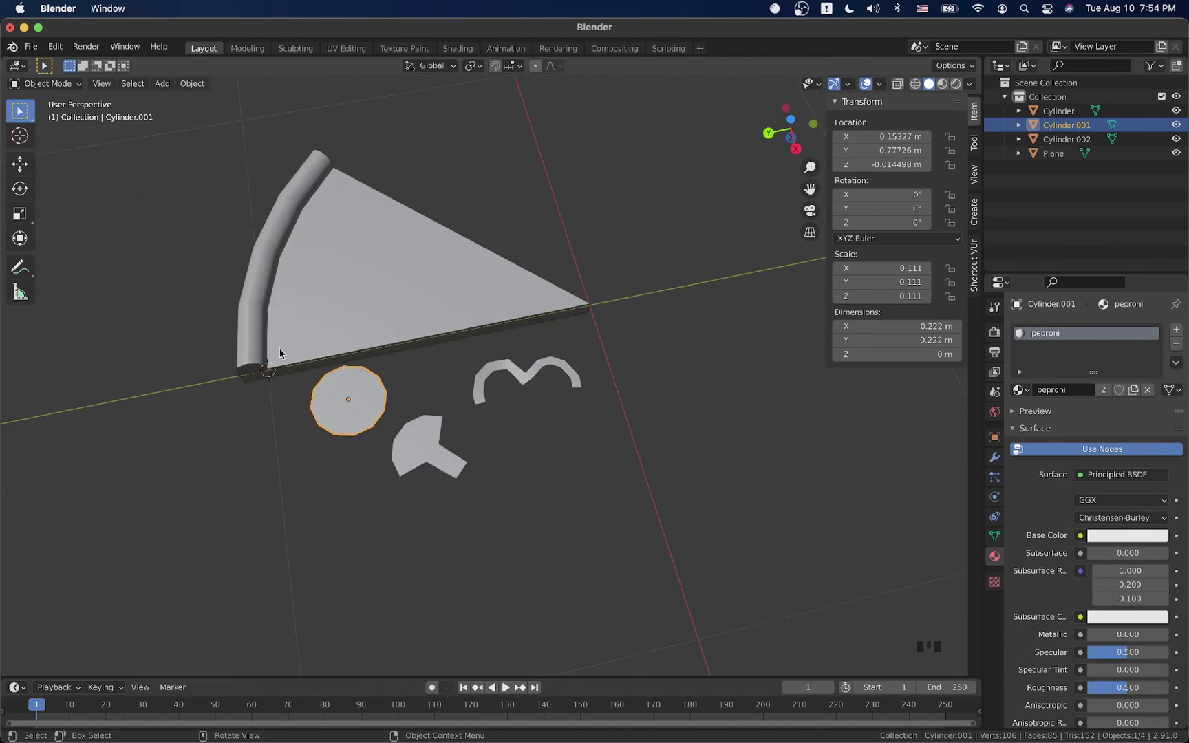
pyautogui.scroll(-3, 280, 353)
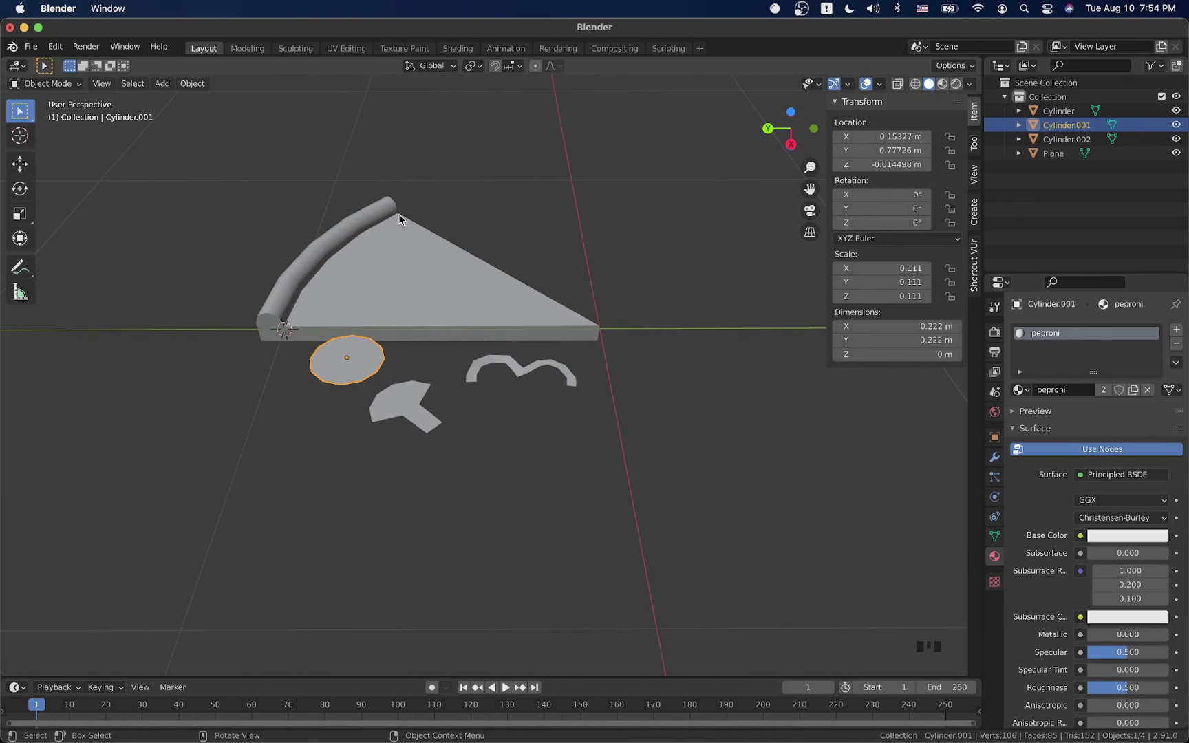